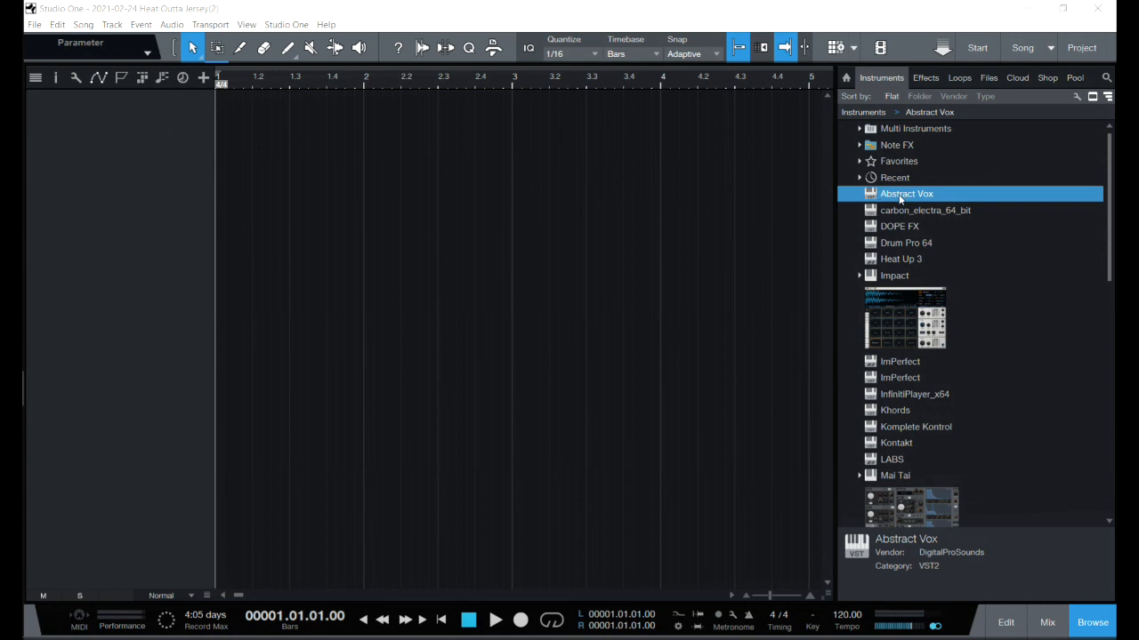
Add an Impact instrument track to the empty song and close its instrument window
click(904, 324)
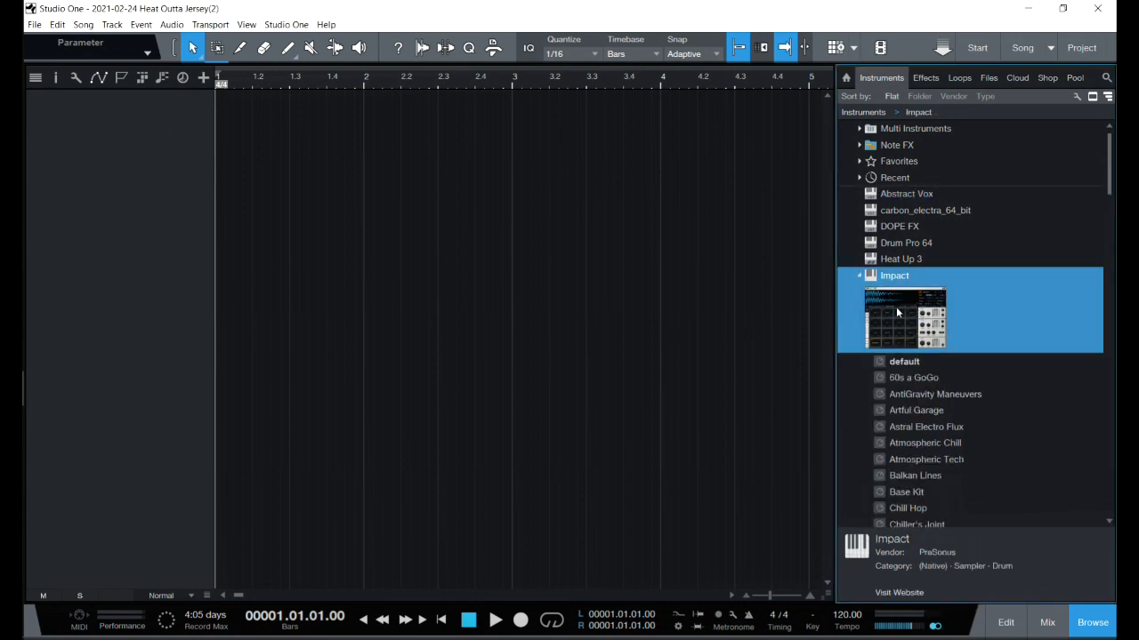
drag(896, 297, 256, 104)
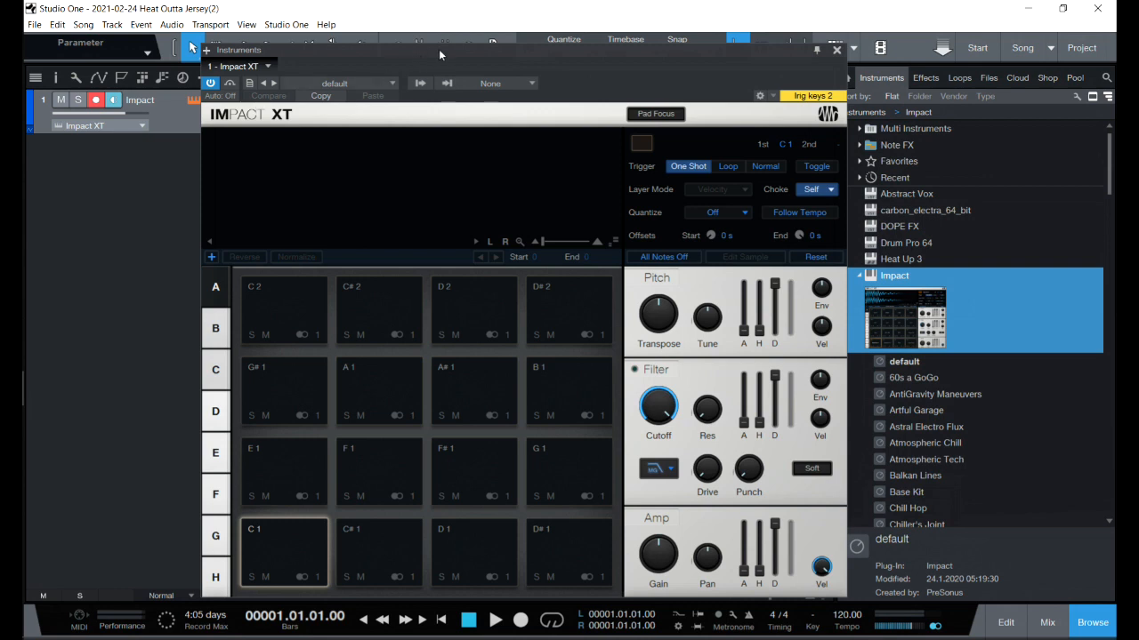
drag(438, 49, 419, 166)
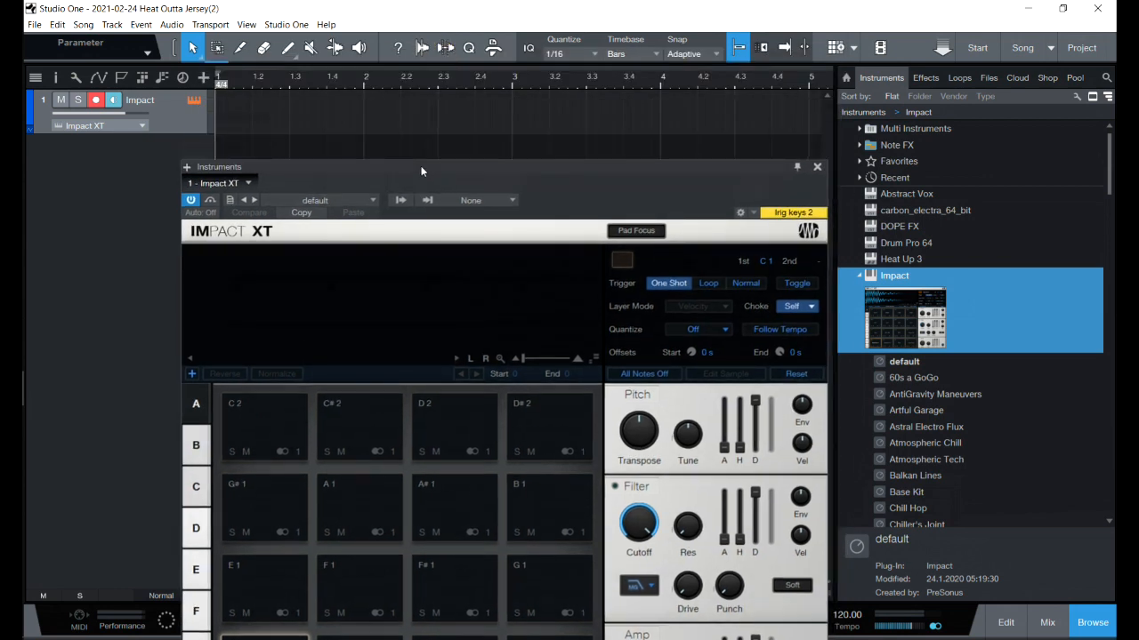
click(816, 166)
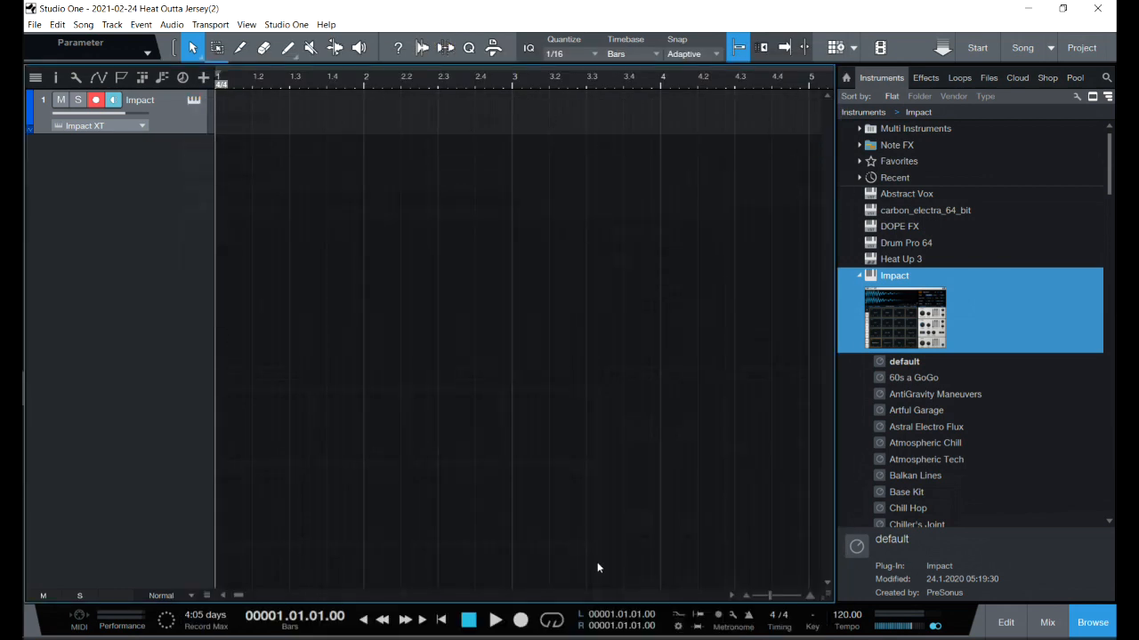
Set the loop's right locator to bar 9 and create an empty part over the loop range on the Impact track
click(602, 626)
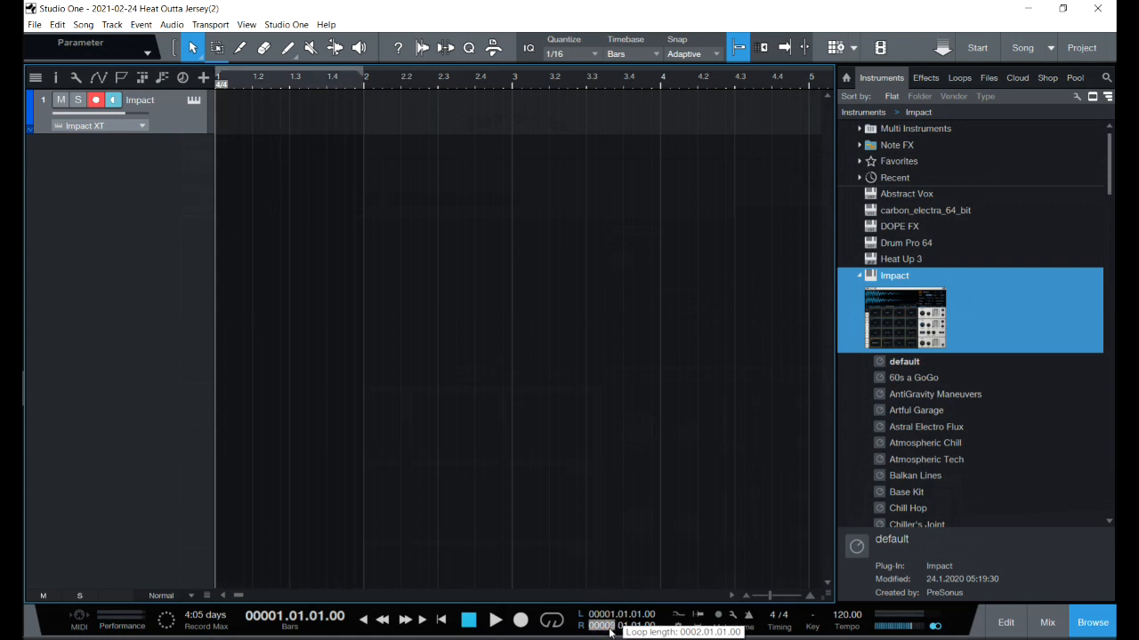
text(9)
key(Return)
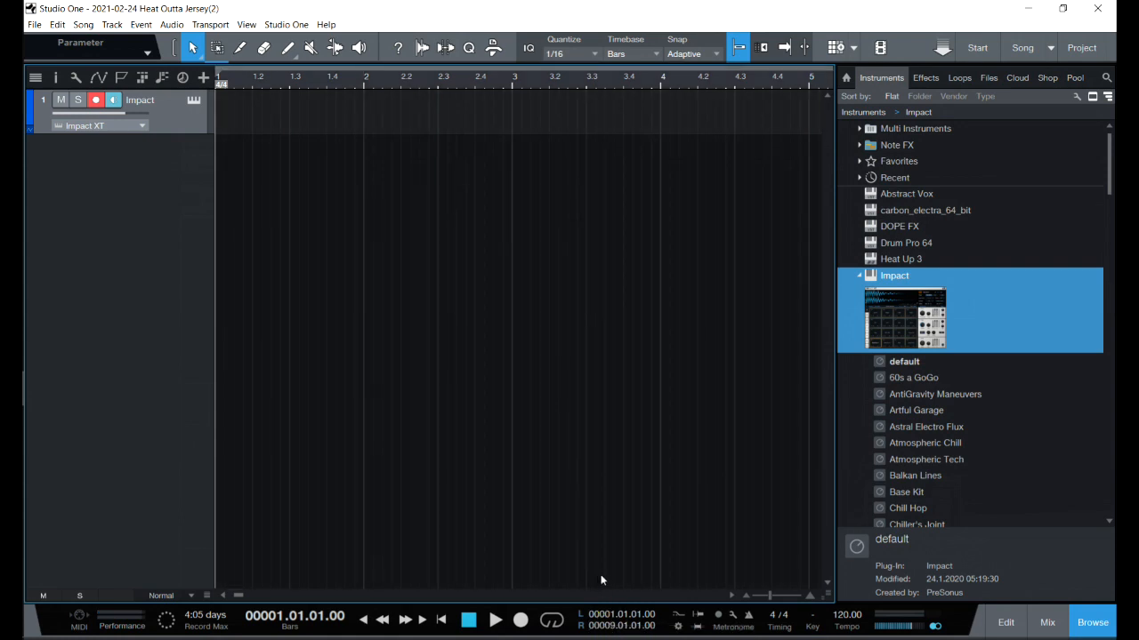
double_click(264, 106)
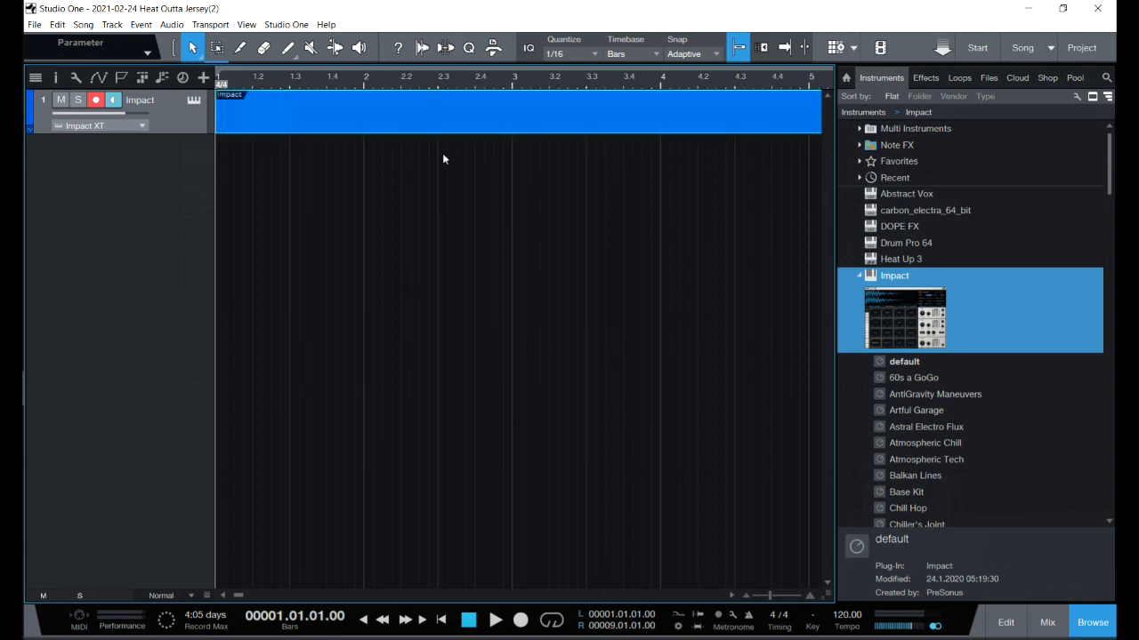
click(1084, 624)
mouse_move(255, 597)
mouse_down()
mouse_move(265, 614)
mouse_move(246, 595)
mouse_up()
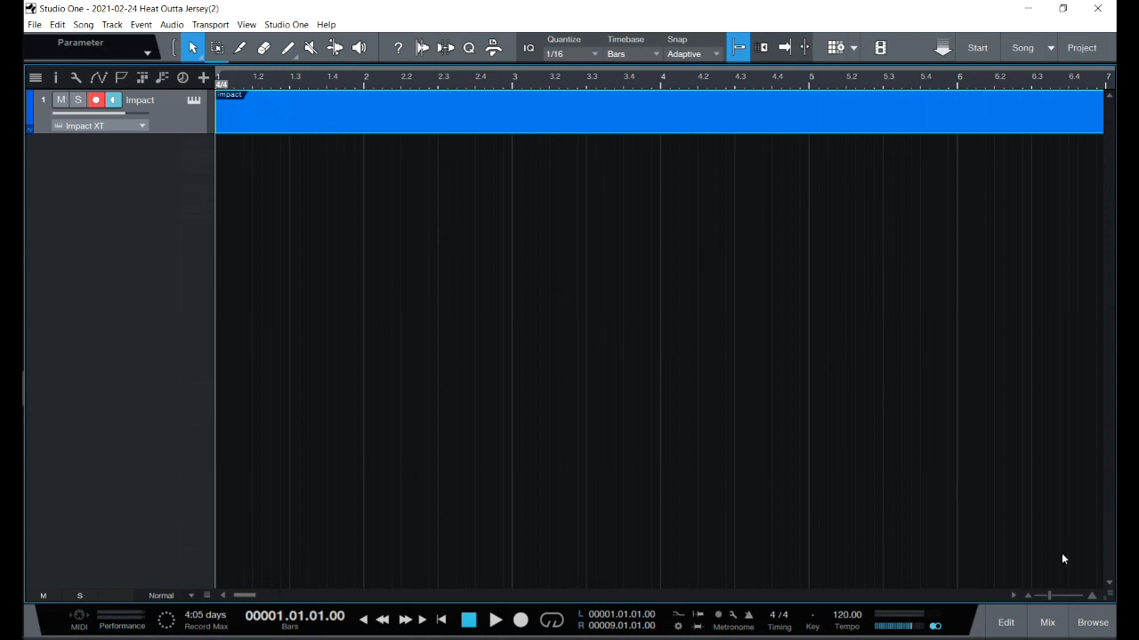
Add a second Impact track below the first and create an empty part on it over the loop range
click(1092, 622)
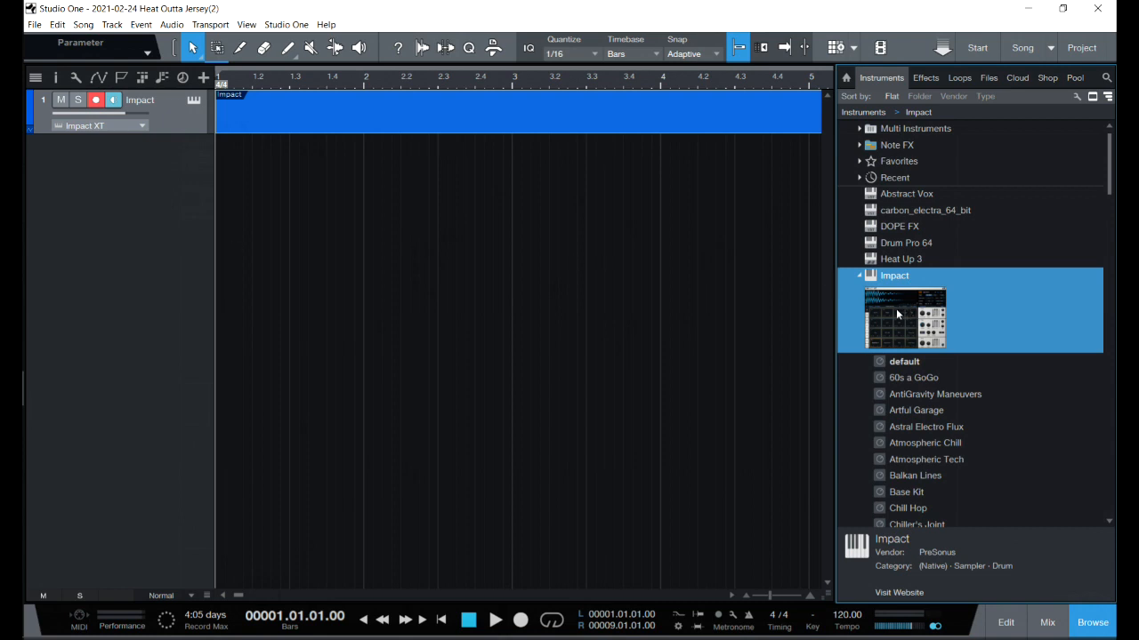
drag(892, 324, 205, 153)
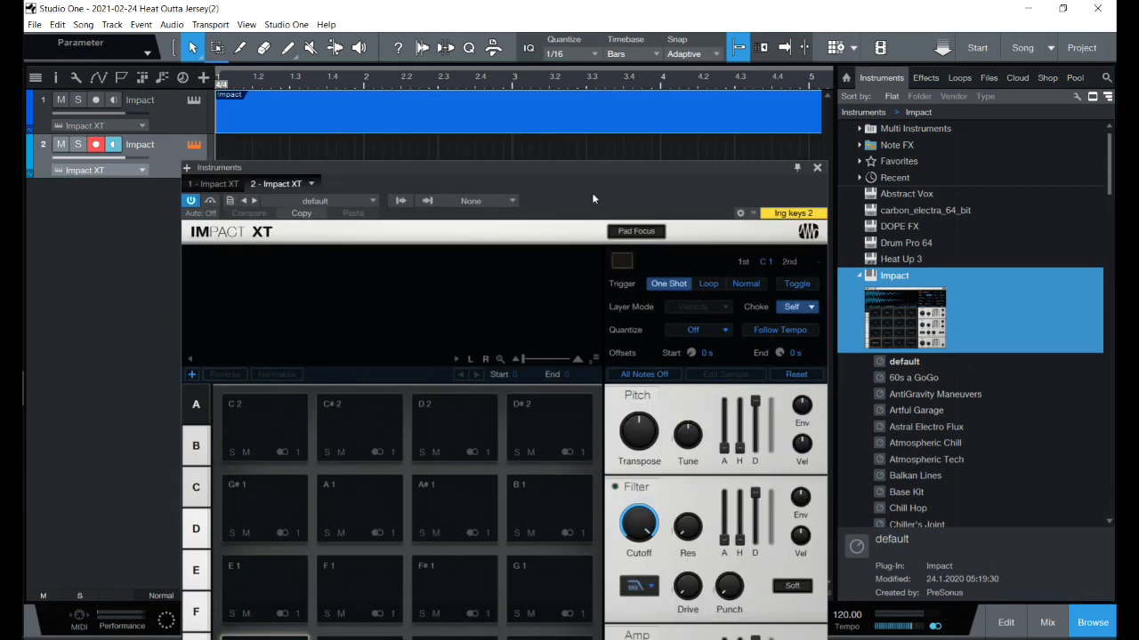
click(816, 169)
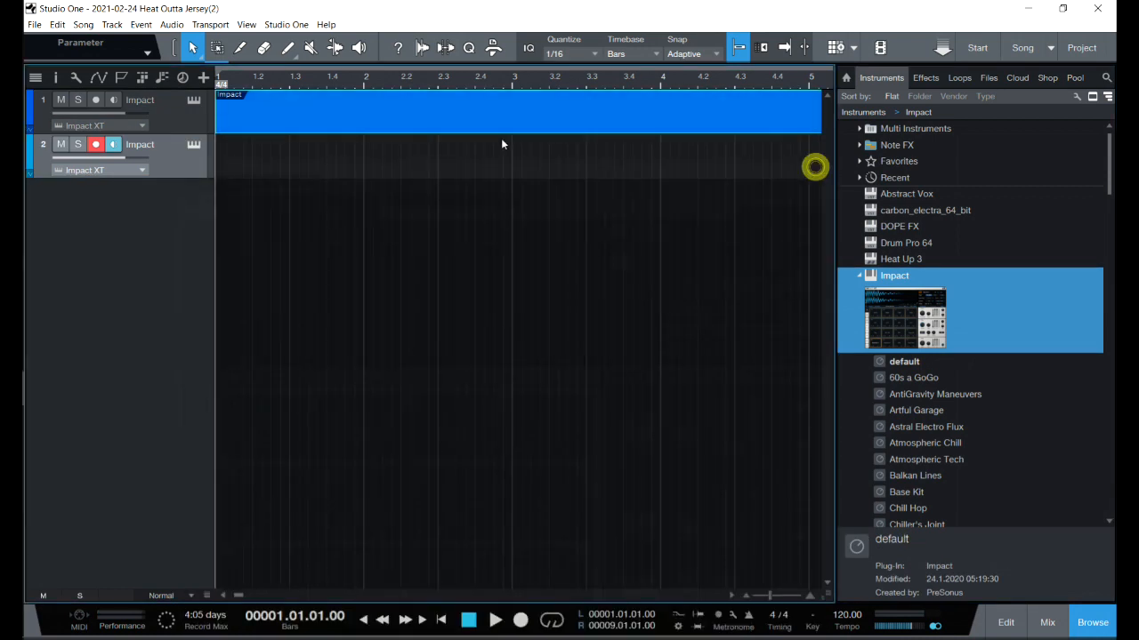
double_click(269, 159)
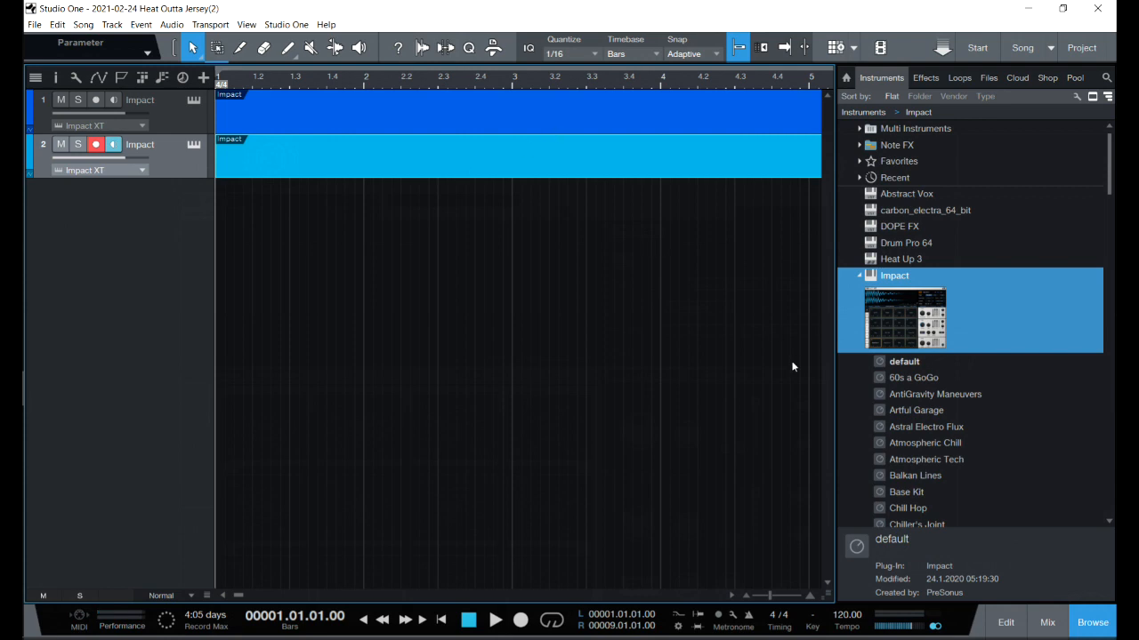
Add a third and a fourth Impact track, with an empty part over the loop range on track 3
drag(908, 316, 380, 196)
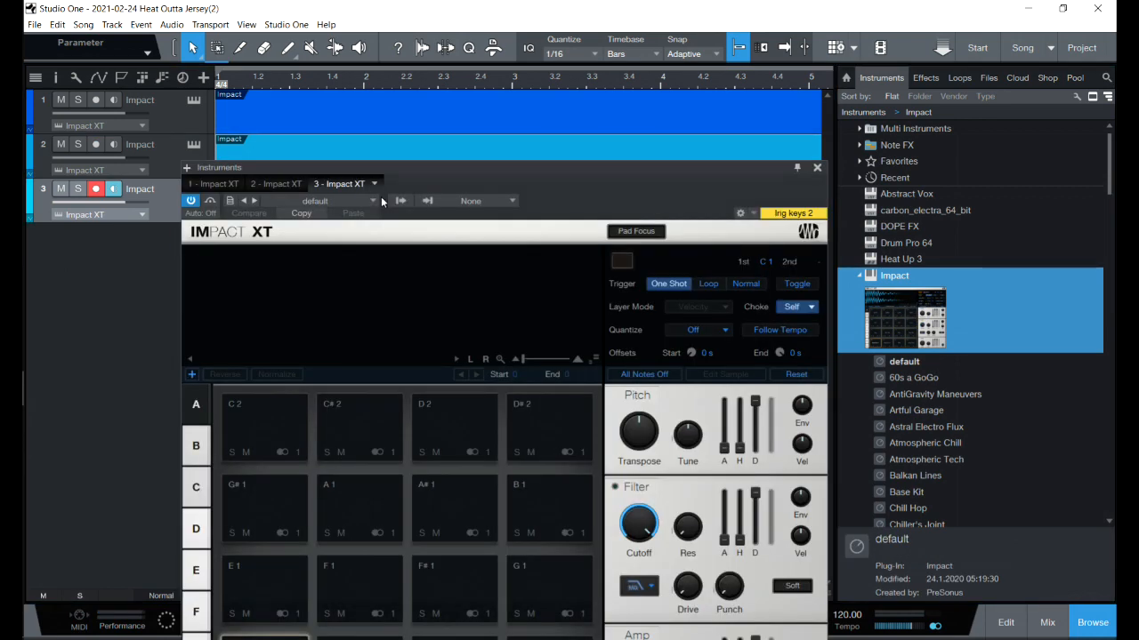
click(817, 167)
drag(895, 310, 435, 230)
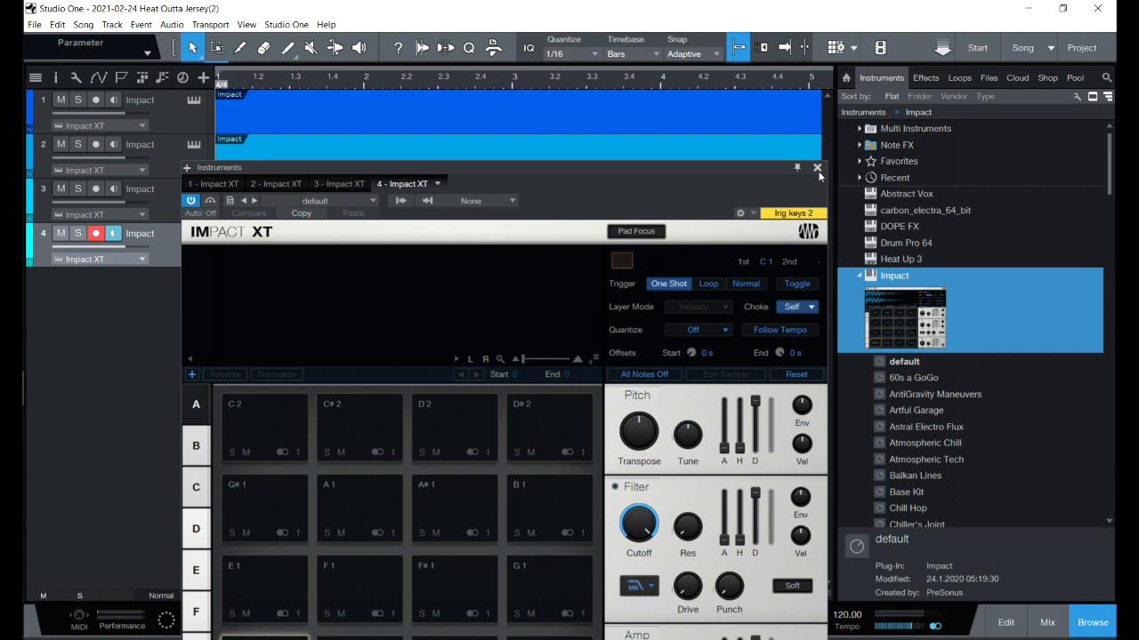
click(818, 169)
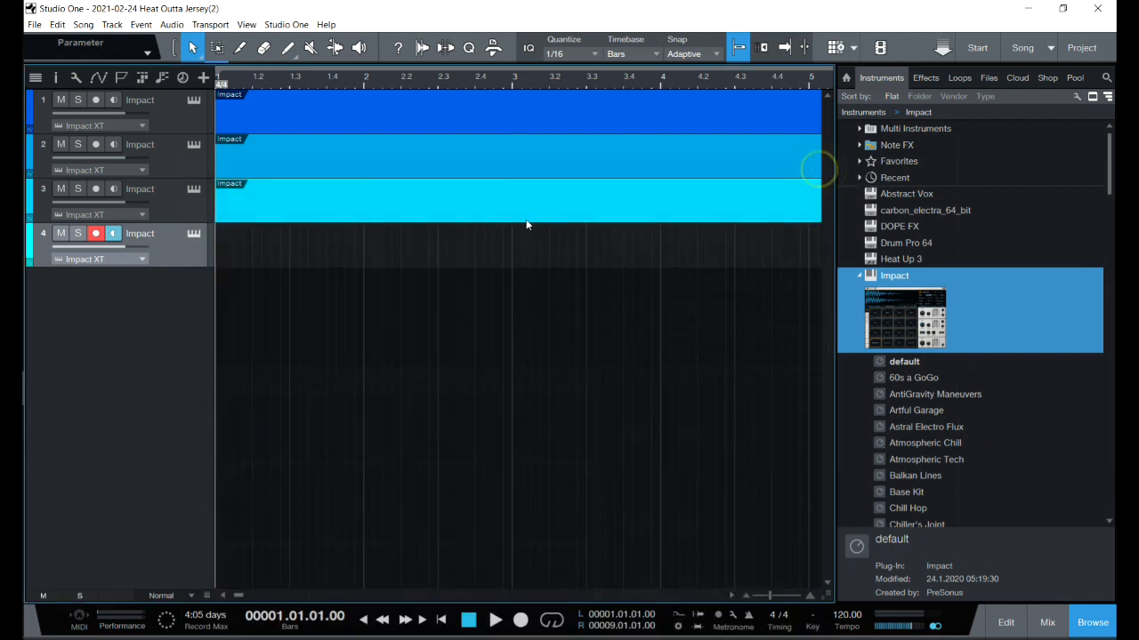
Add a Drum Pro 64 track as track 5 and create an empty part on it over the loop range
drag(910, 242, 487, 292)
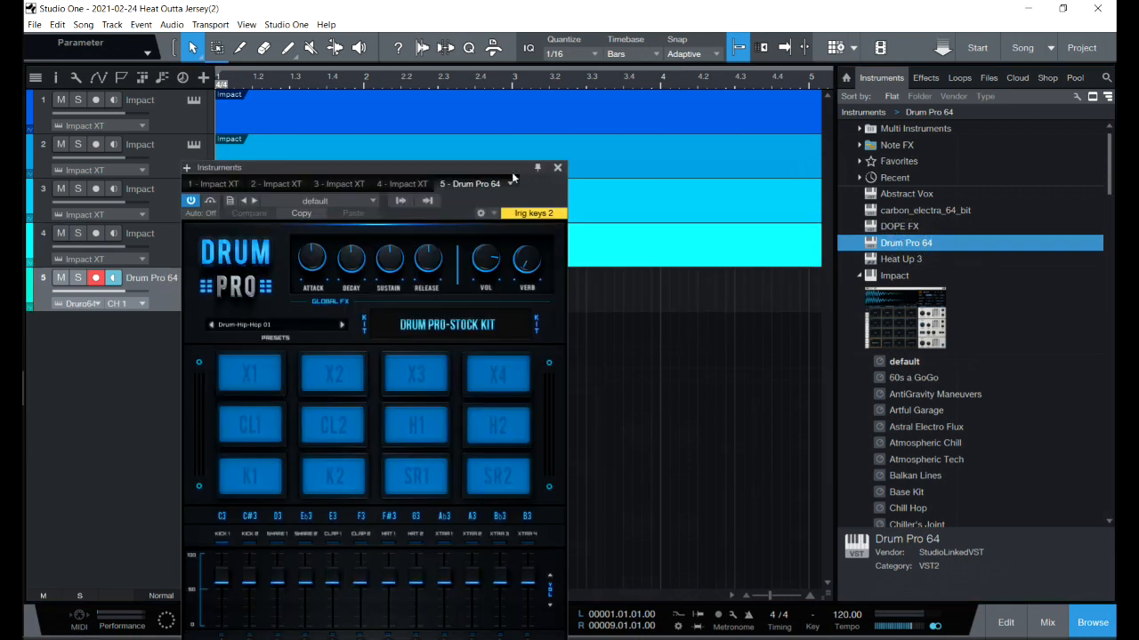
click(558, 168)
double_click(261, 283)
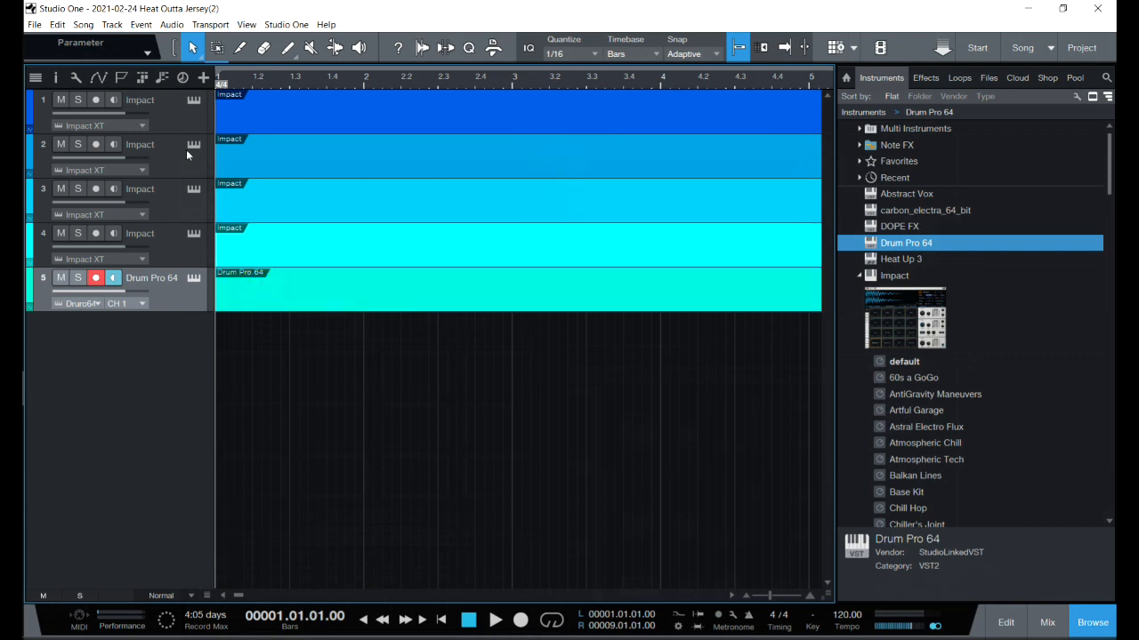
Rename track 1 as Kick and track 2 as Snare/Clap
double_click(135, 101)
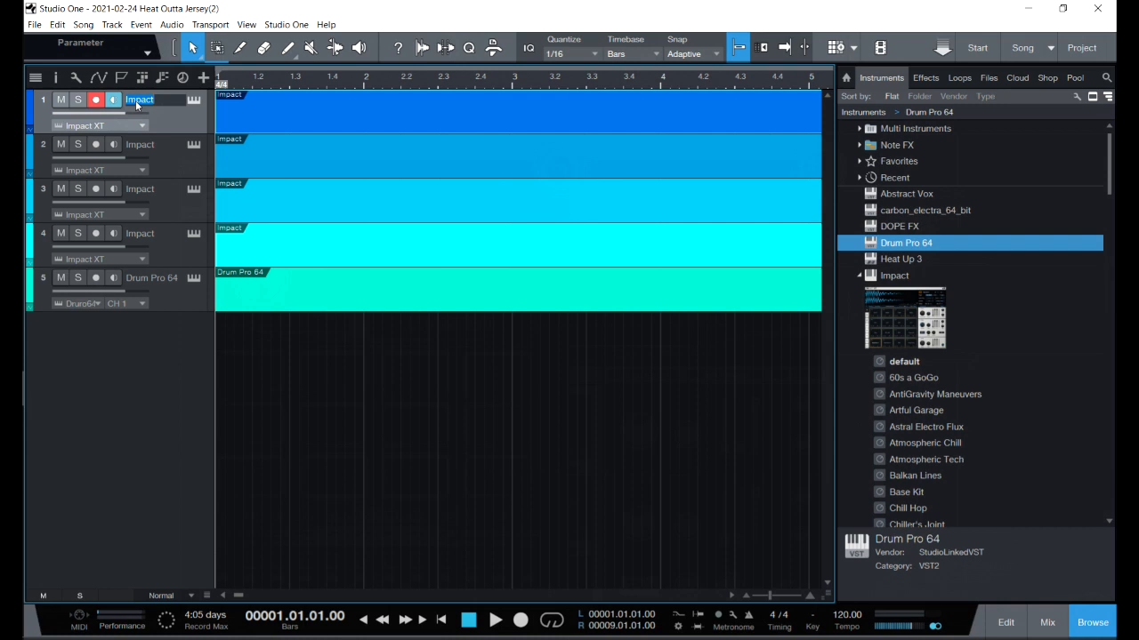
text(Kick)
key(Return)
double_click(139, 145)
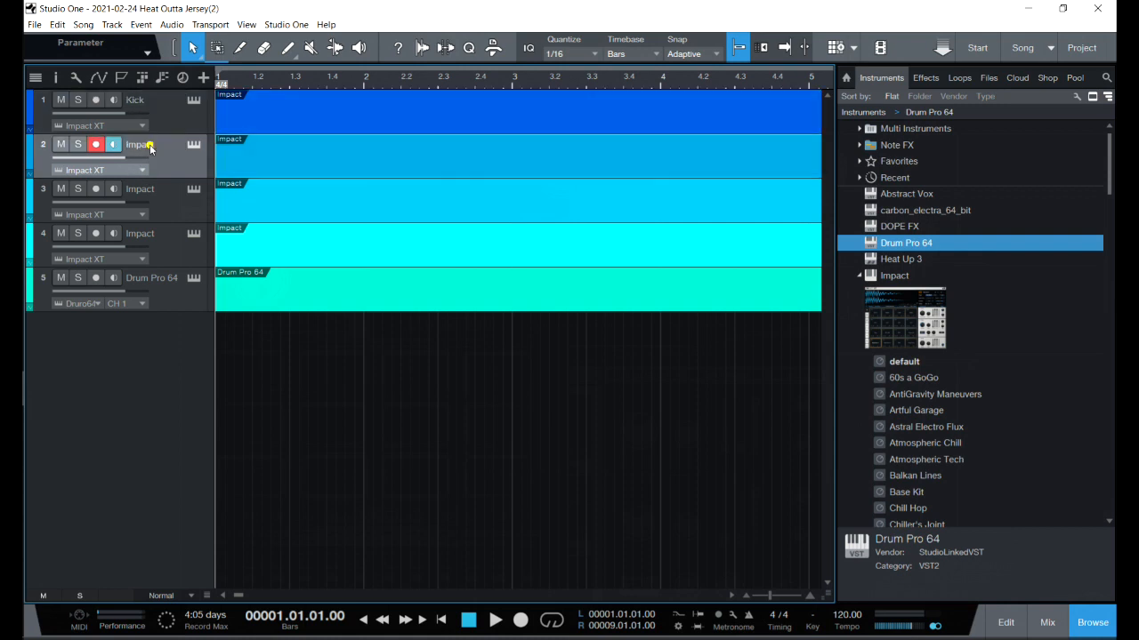
text(Sn)
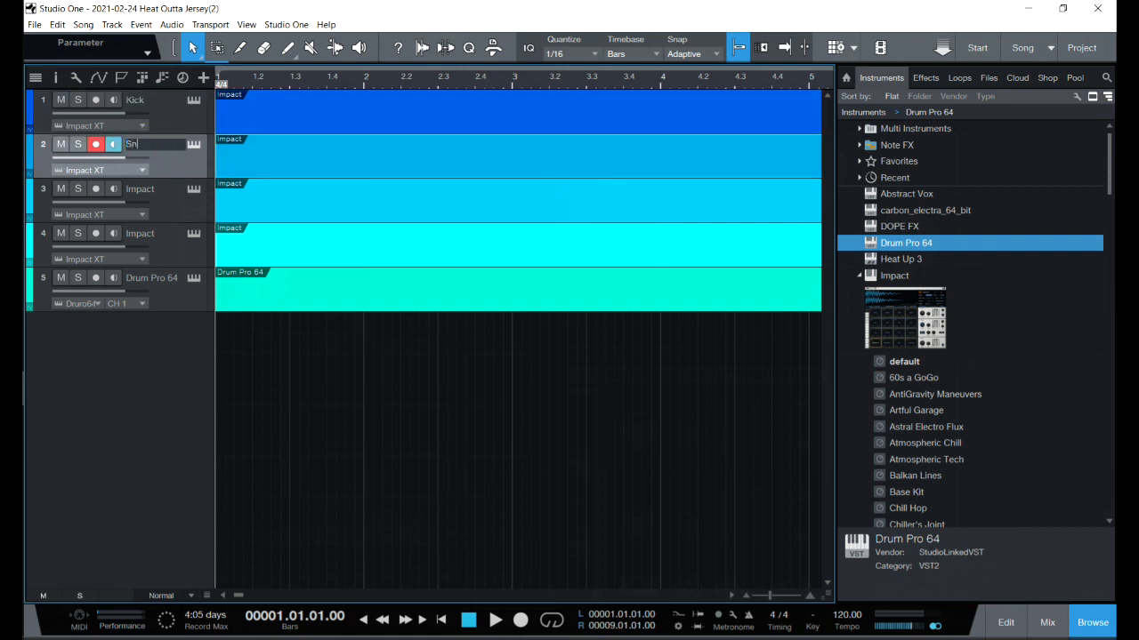
text(are/Clap)
key(Return)
Rename tracks 3, 4 and 5 as HiHat, Perc 1 and Perc 2
double_click(149, 189)
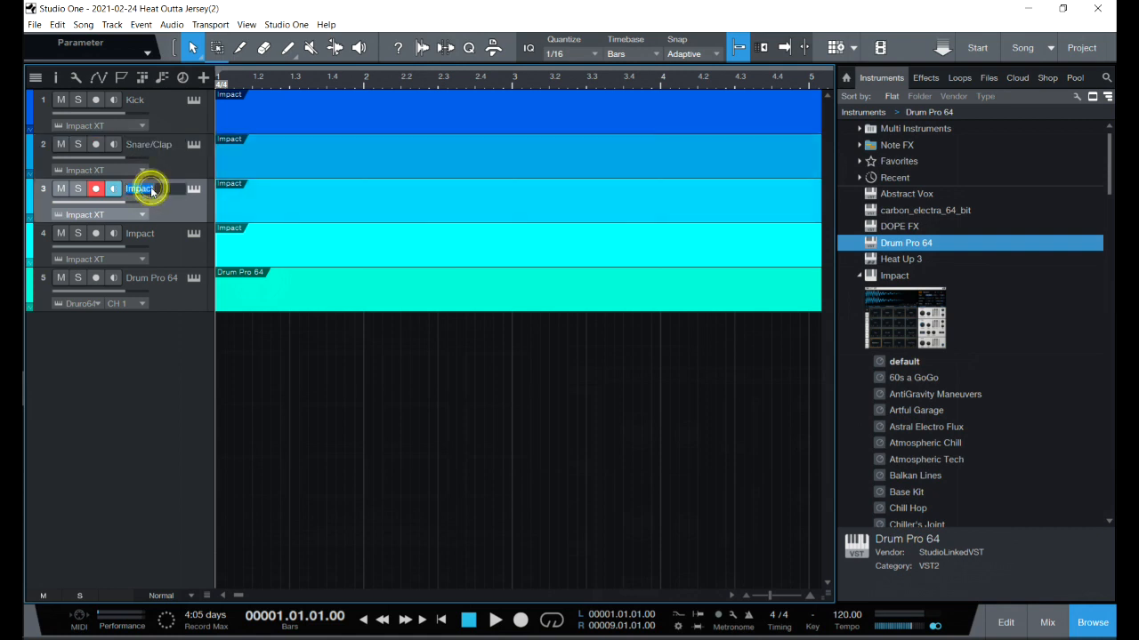
text(HiHat)
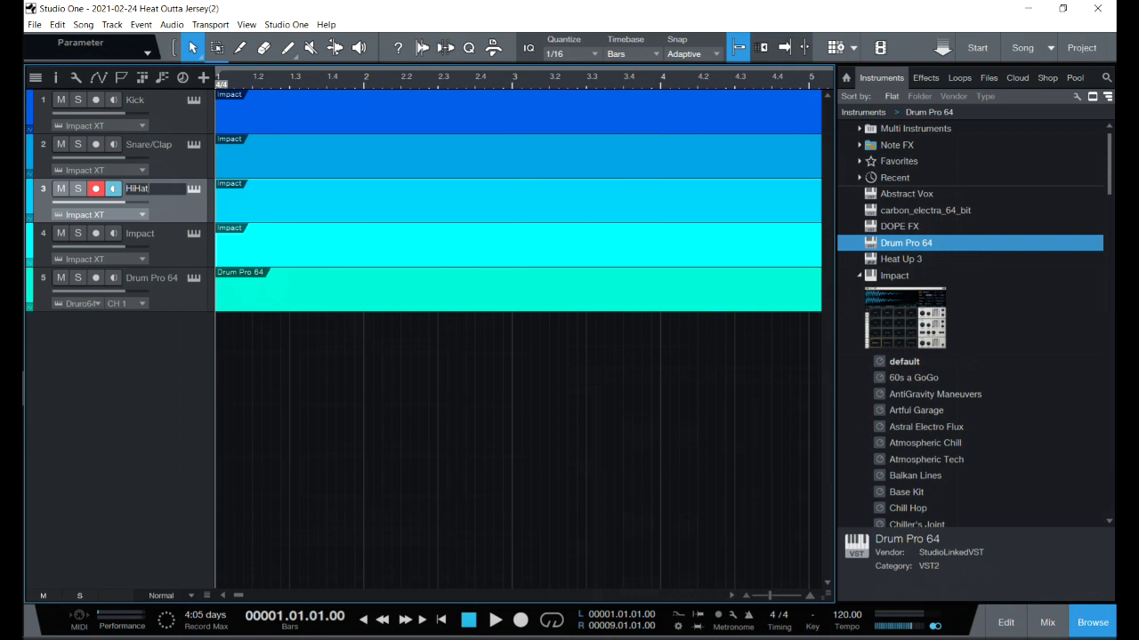
click(148, 235)
double_click(148, 234)
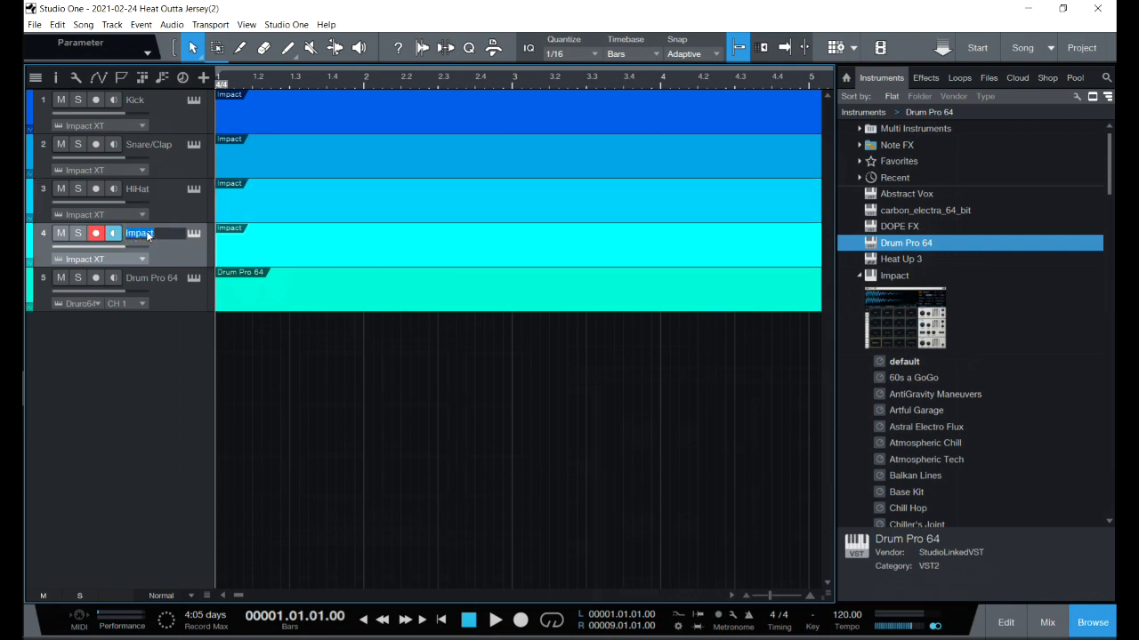
text(Perc 1)
key(Return)
double_click(153, 278)
text(Per)
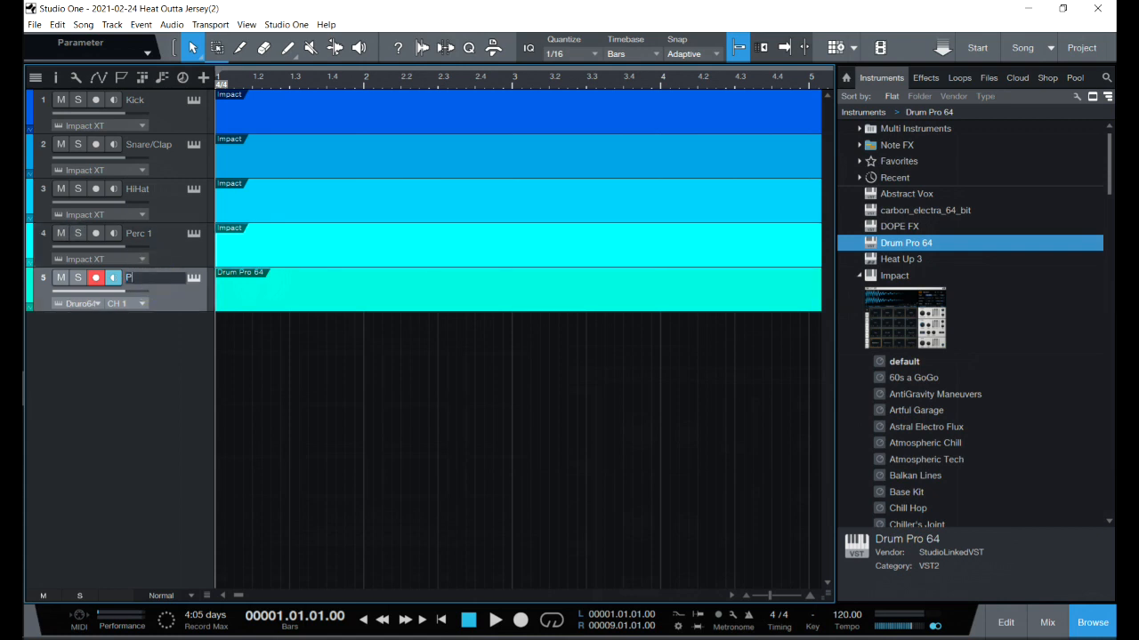
text(c 2)
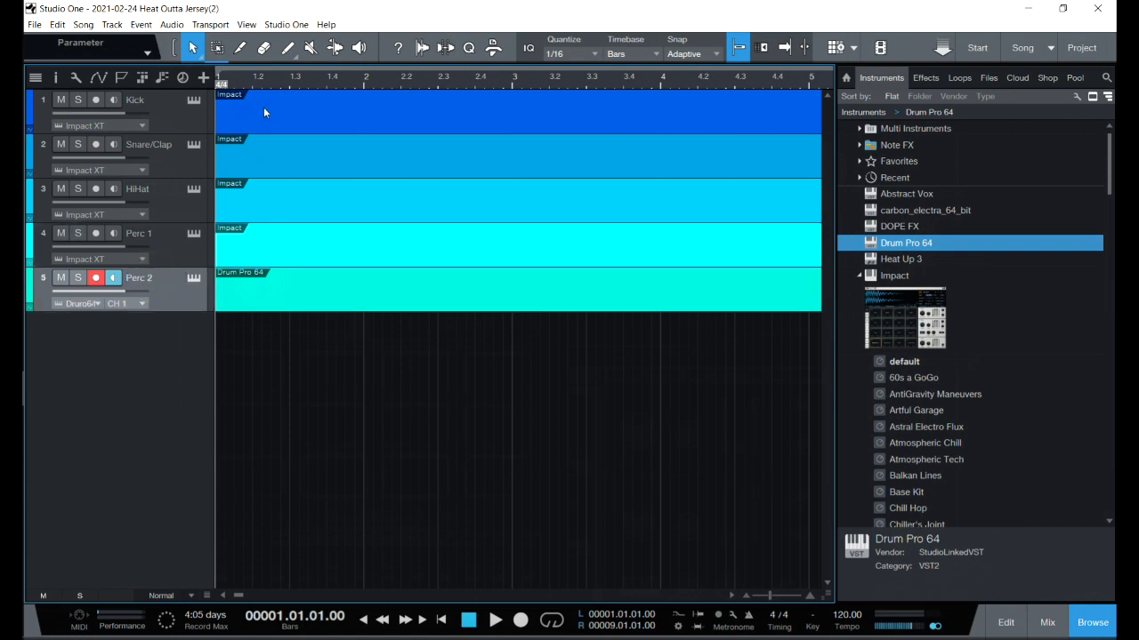
Delete the empty parts that still carry the old instrument names from all five tracks
click(311, 122)
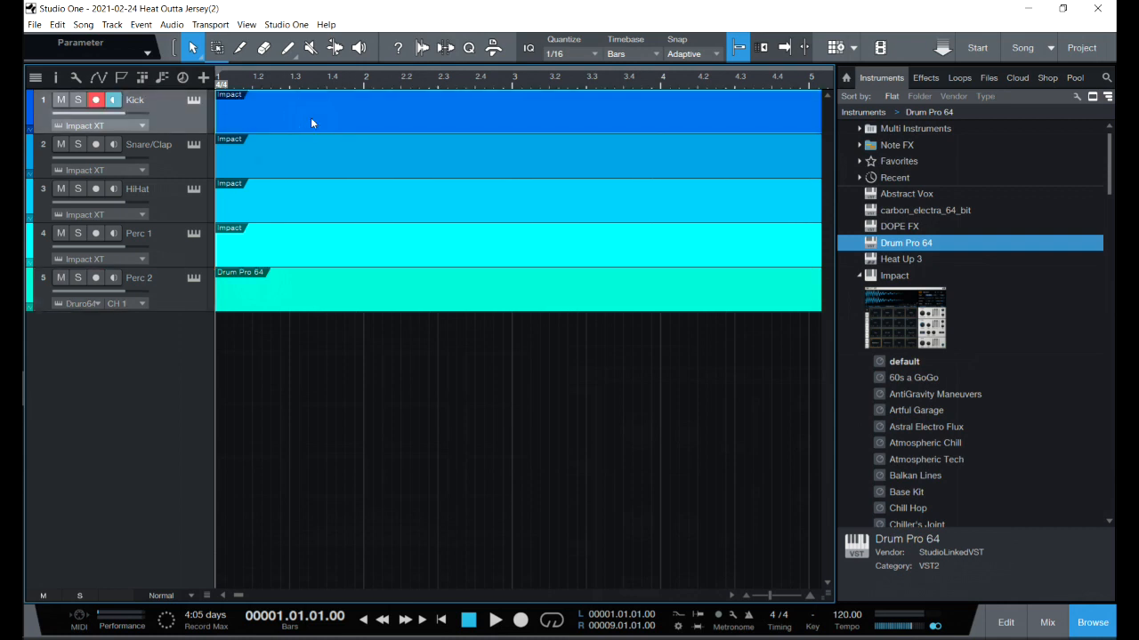
click(293, 116)
click(278, 278)
click(290, 237)
shift+click(303, 188)
shift+click(319, 145)
key(Delete)
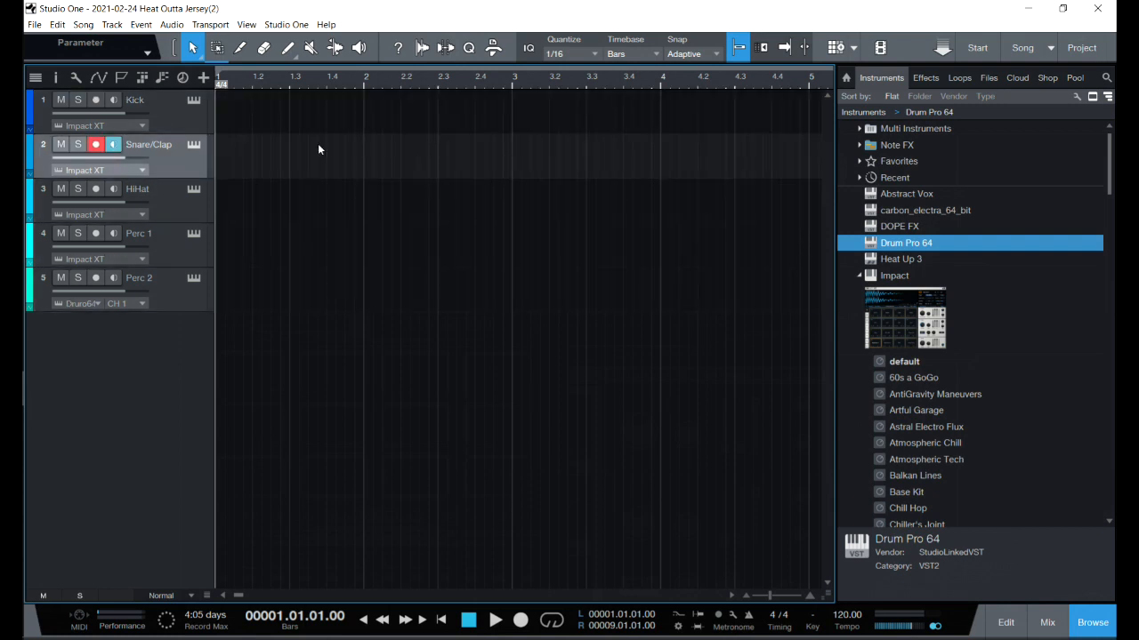
Create new empty parts over the loop range on the Kick, Snare/Clap, HiHat, Perc 1 and Perc 2 tracks
double_click(239, 110)
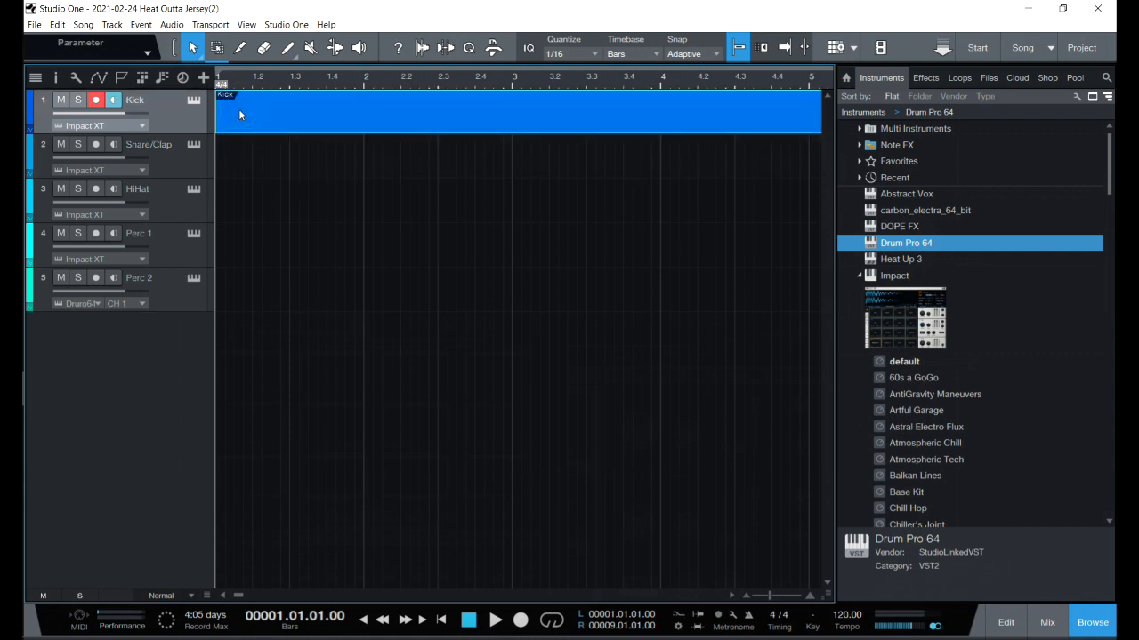
double_click(235, 161)
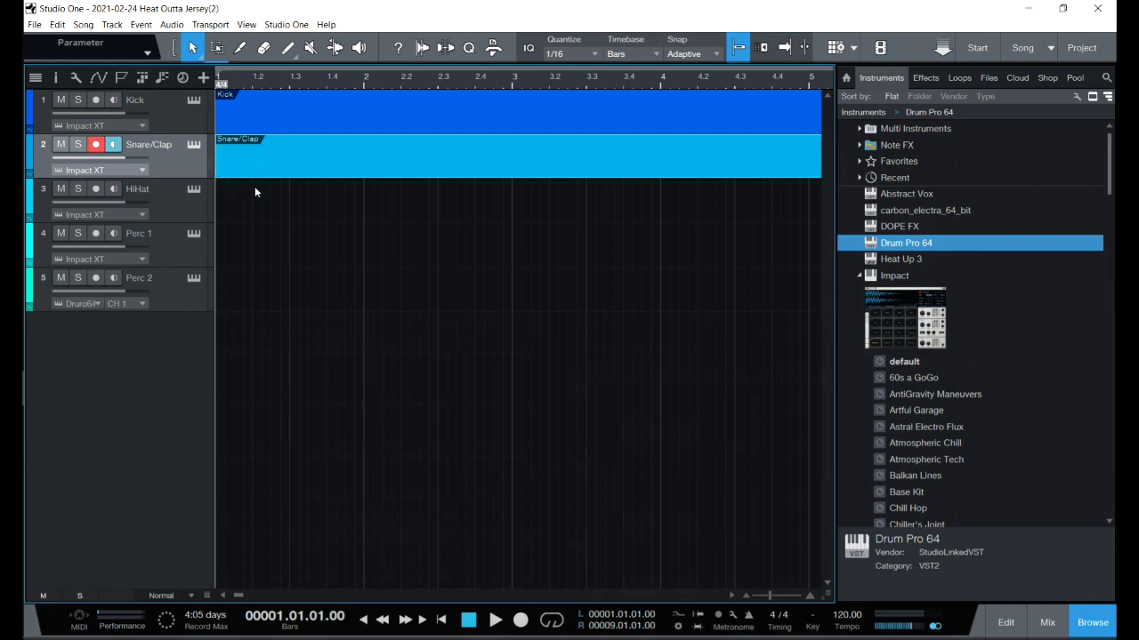
double_click(240, 201)
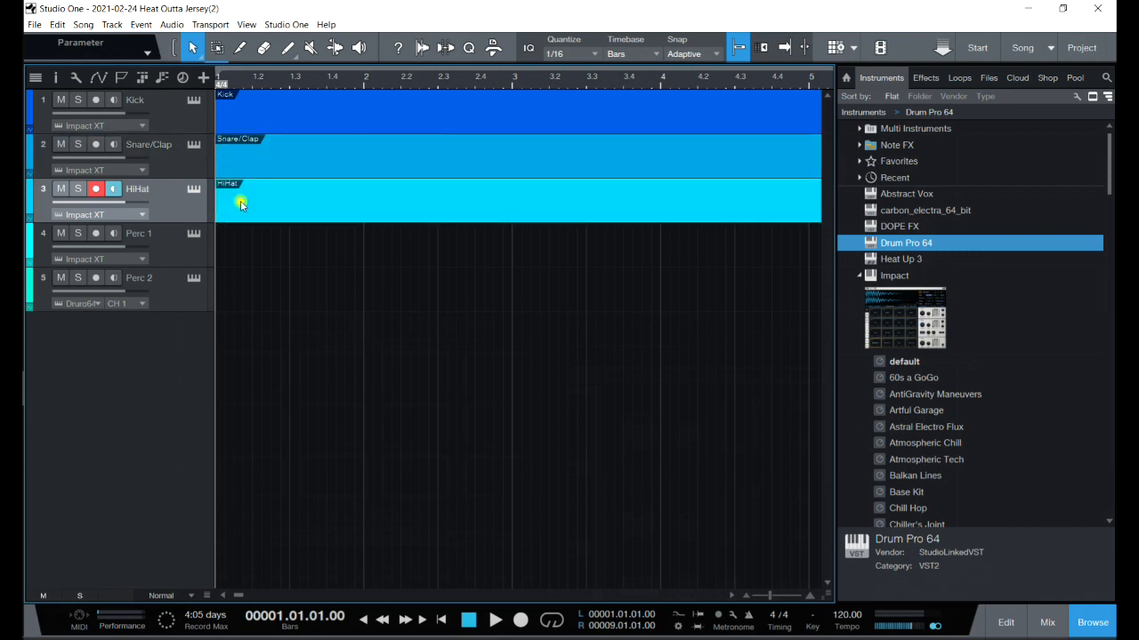
double_click(242, 245)
double_click(251, 302)
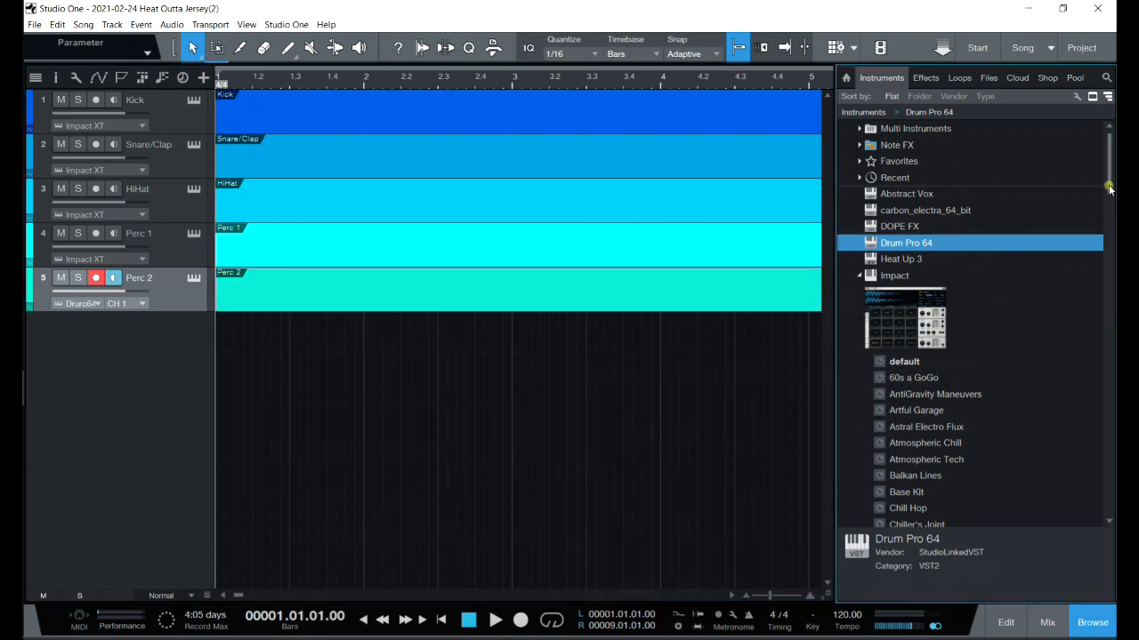
Add the TRANS FX N IMPACTS sampler file from the Studio One files as track 6 and close its instrument window
scroll(1109, 188, down, 3)
scroll(1109, 178, up, 3)
click(989, 78)
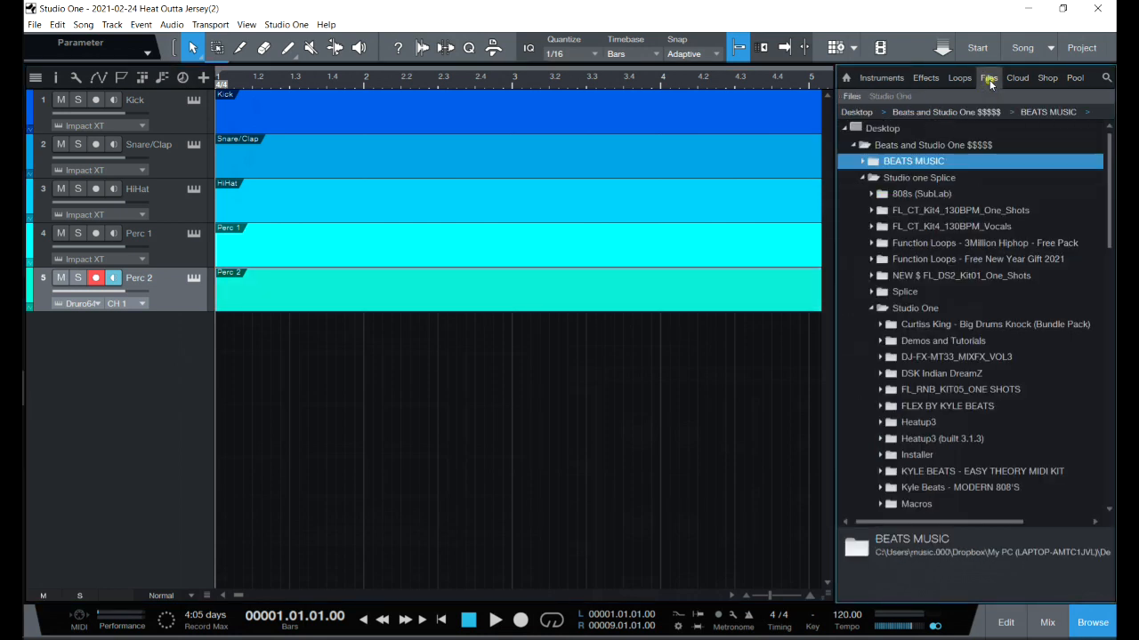
drag(1110, 169, 1113, 356)
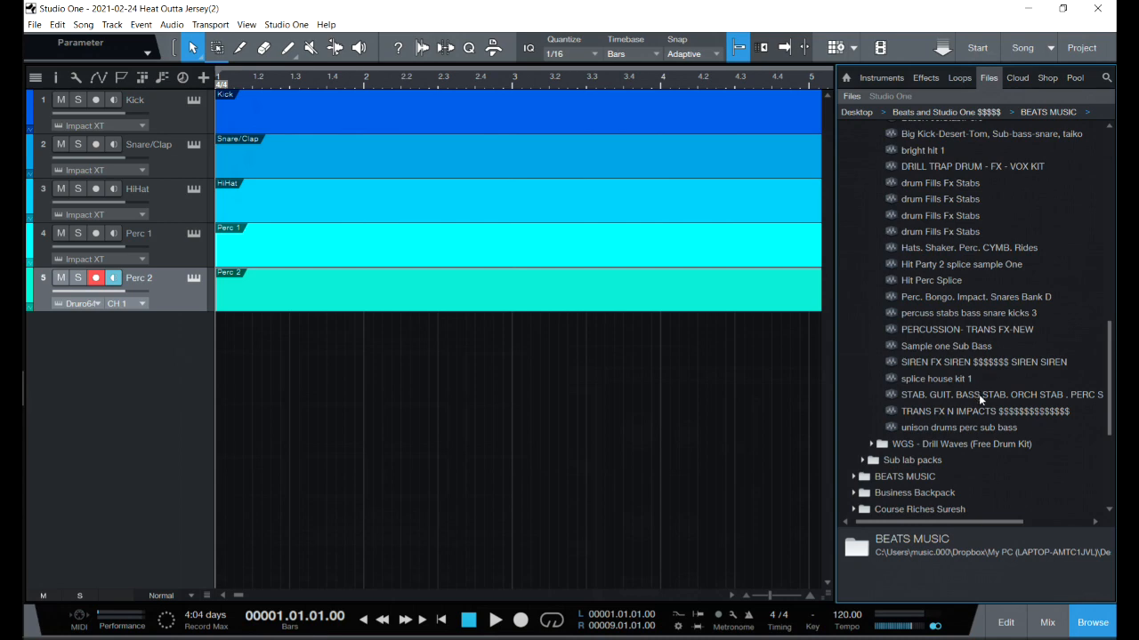
click(1018, 414)
drag(1014, 414, 310, 317)
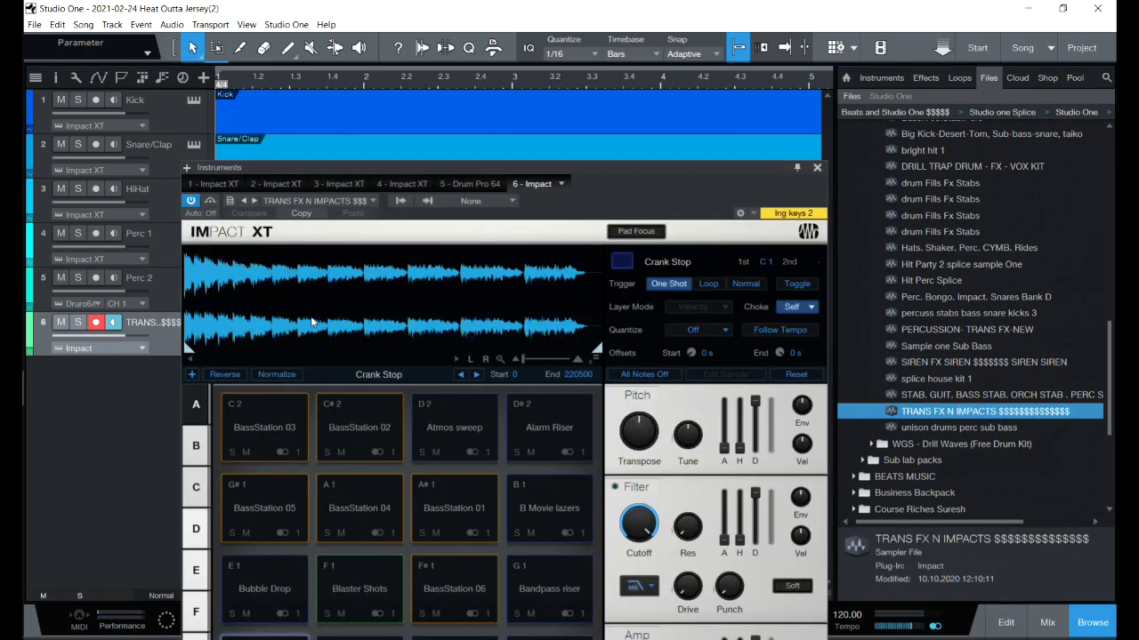
click(817, 167)
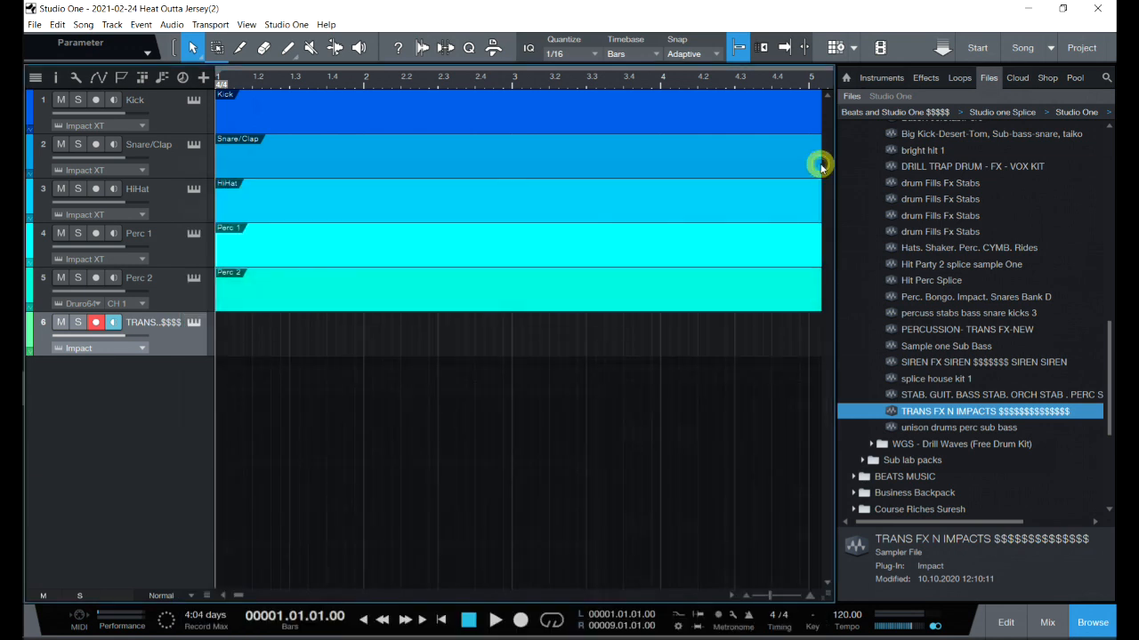
Rename track 6 as Drop/Vers
double_click(158, 322)
text(Drop/Vers)
key(Return)
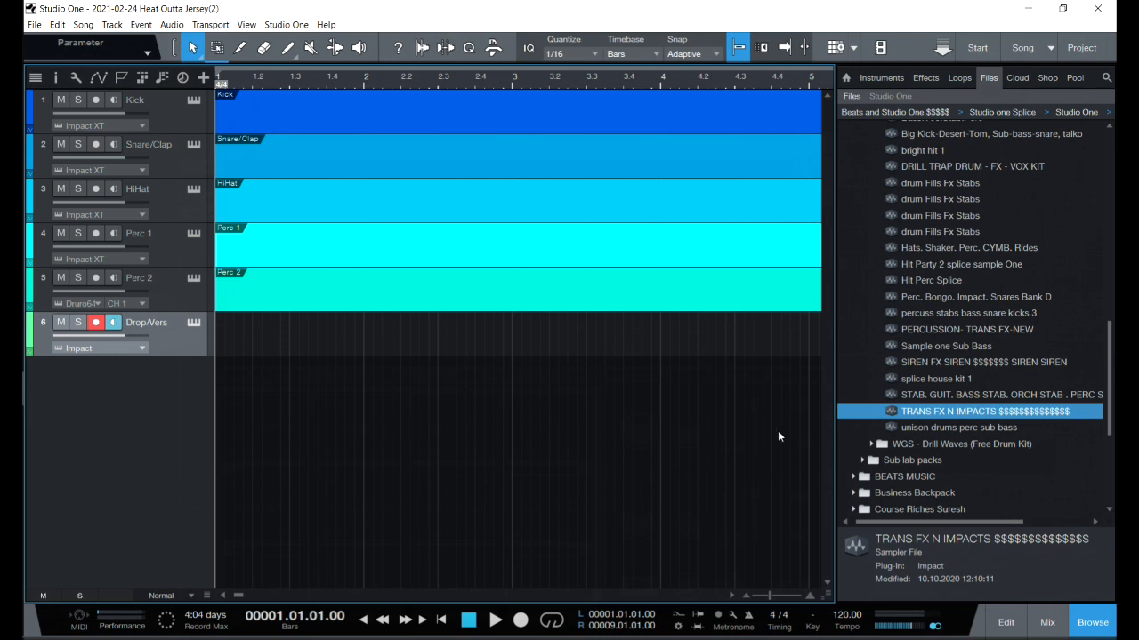
Add the sampler file "Big Kick-Desert-Tom, Sub-bass-snare, taiko" as track 7 and rename the track as Bass
click(890, 80)
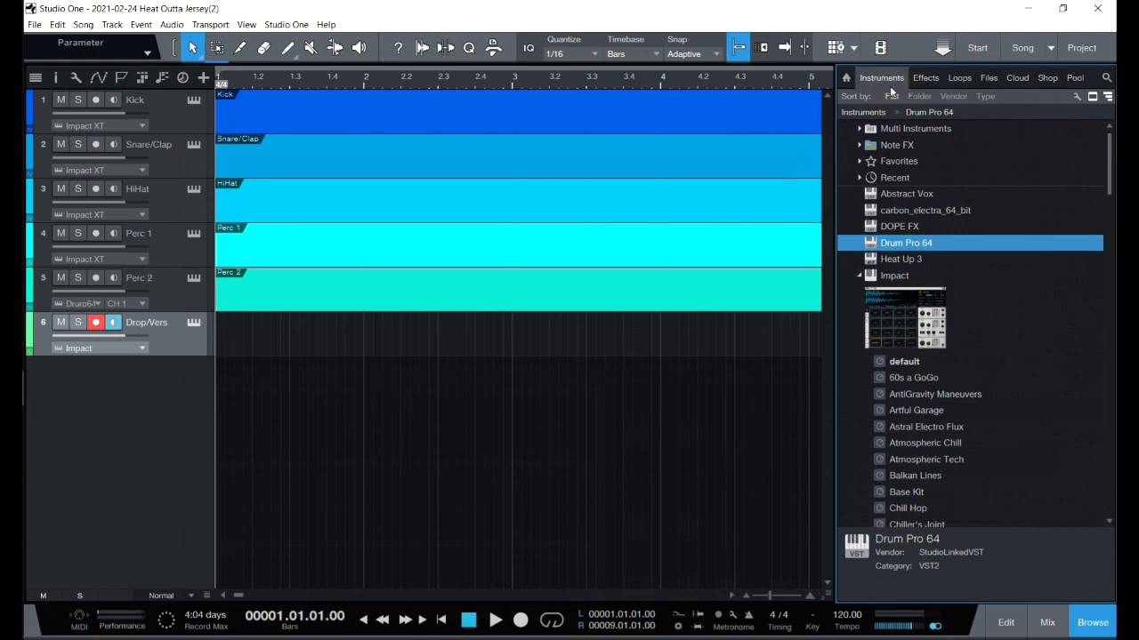
click(986, 79)
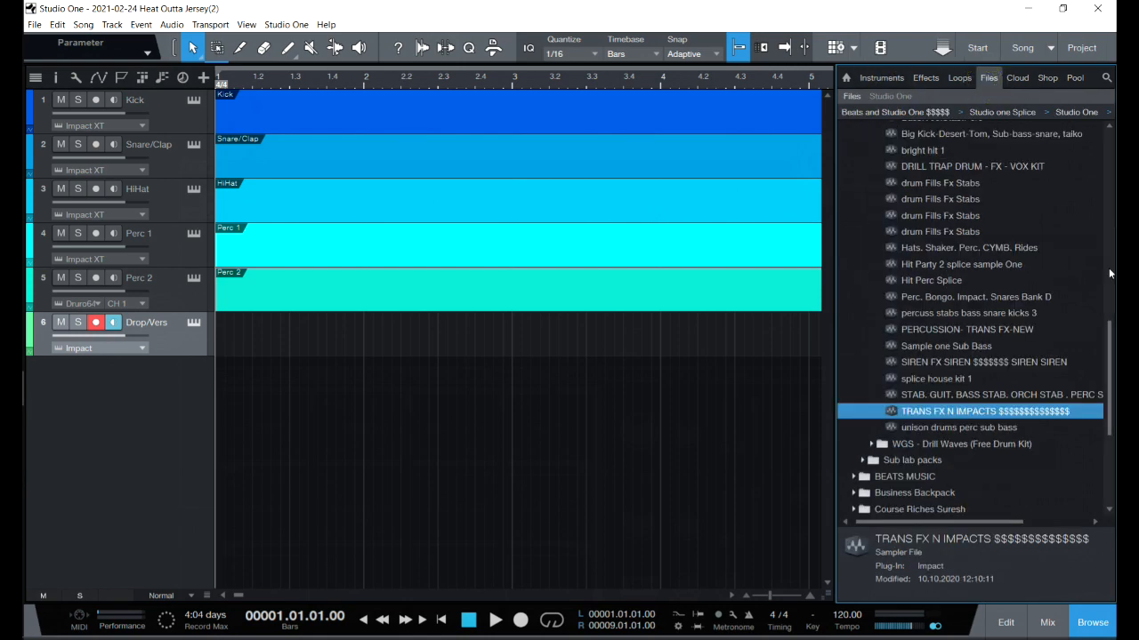
scroll(1098, 348, up, 2)
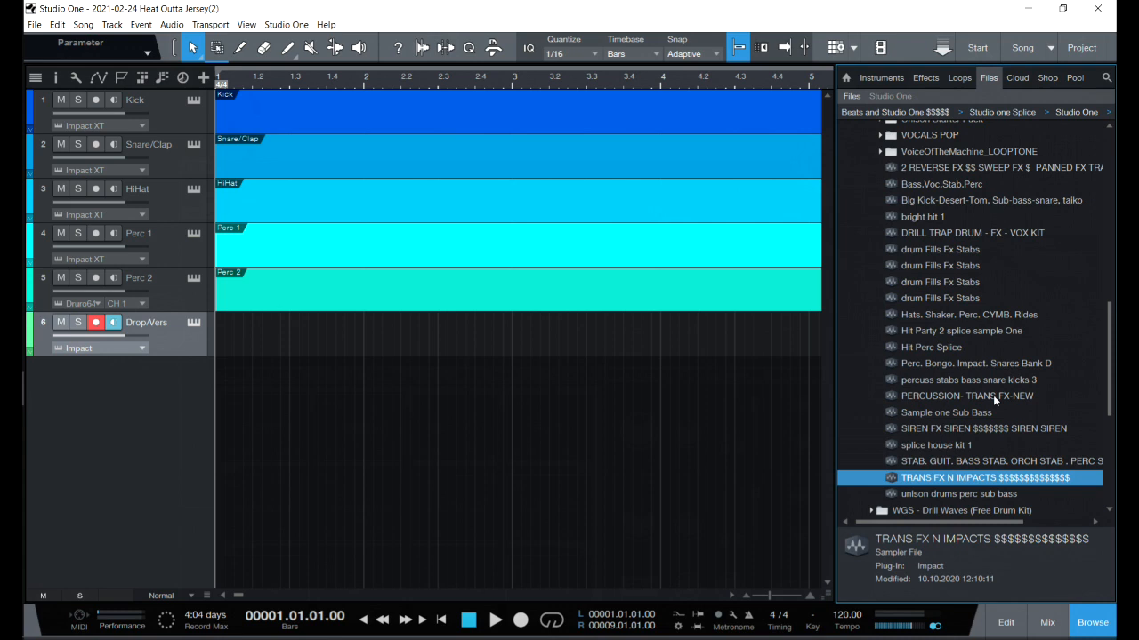
drag(1011, 199, 492, 383)
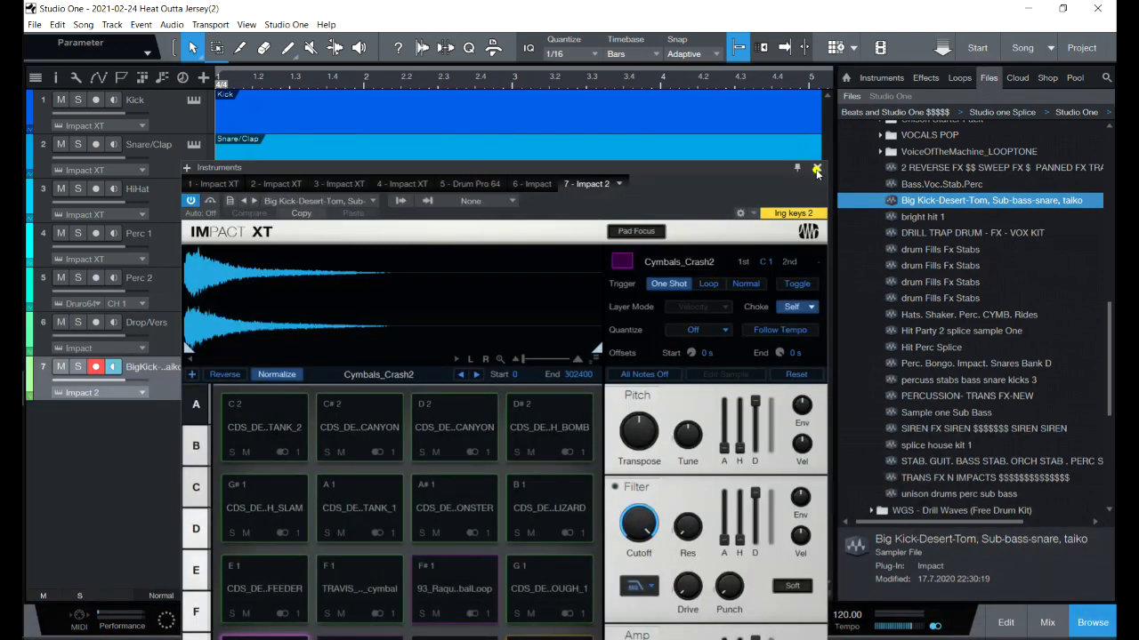
click(817, 166)
double_click(166, 368)
text(Bass)
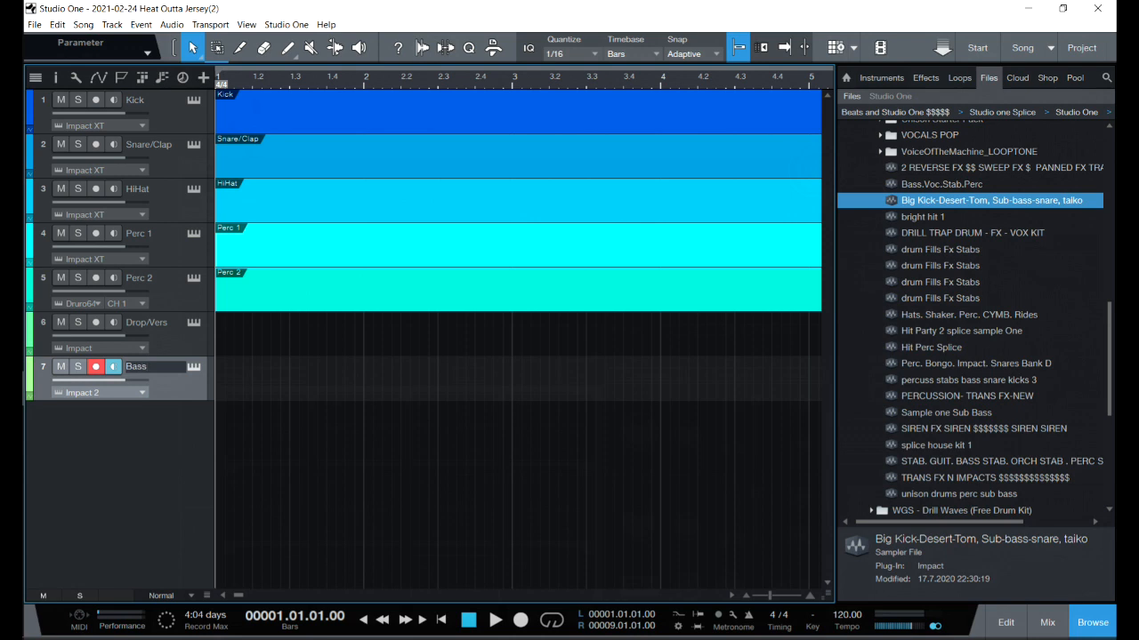
key(Return)
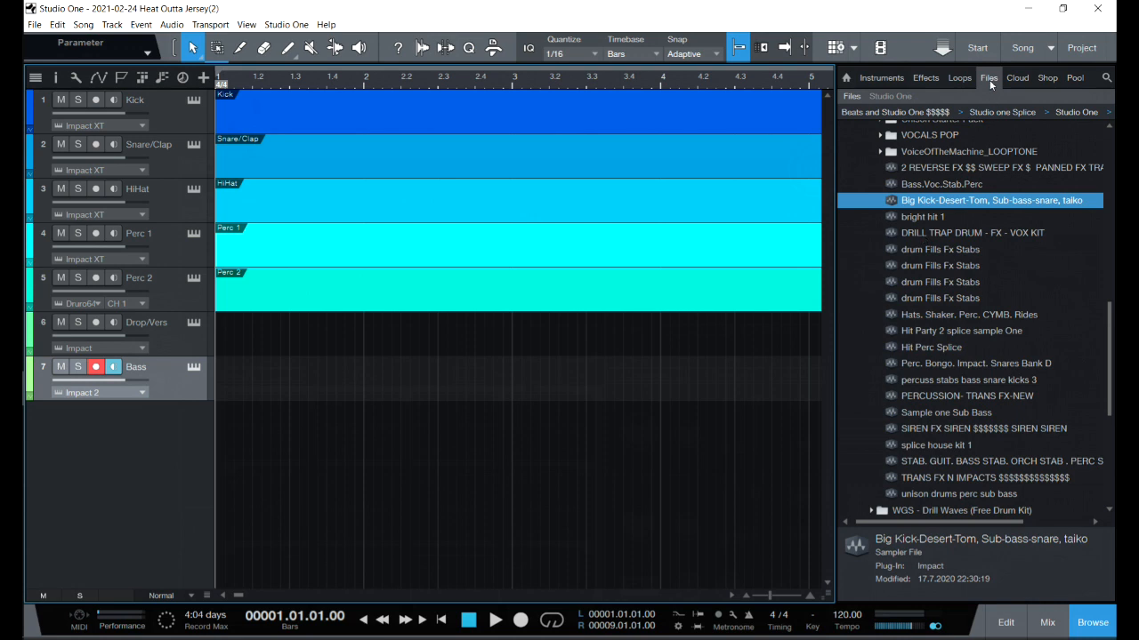
Add the DOPE FX instrument as track 8, close its instrument window and rename the track as Vers FX
click(891, 77)
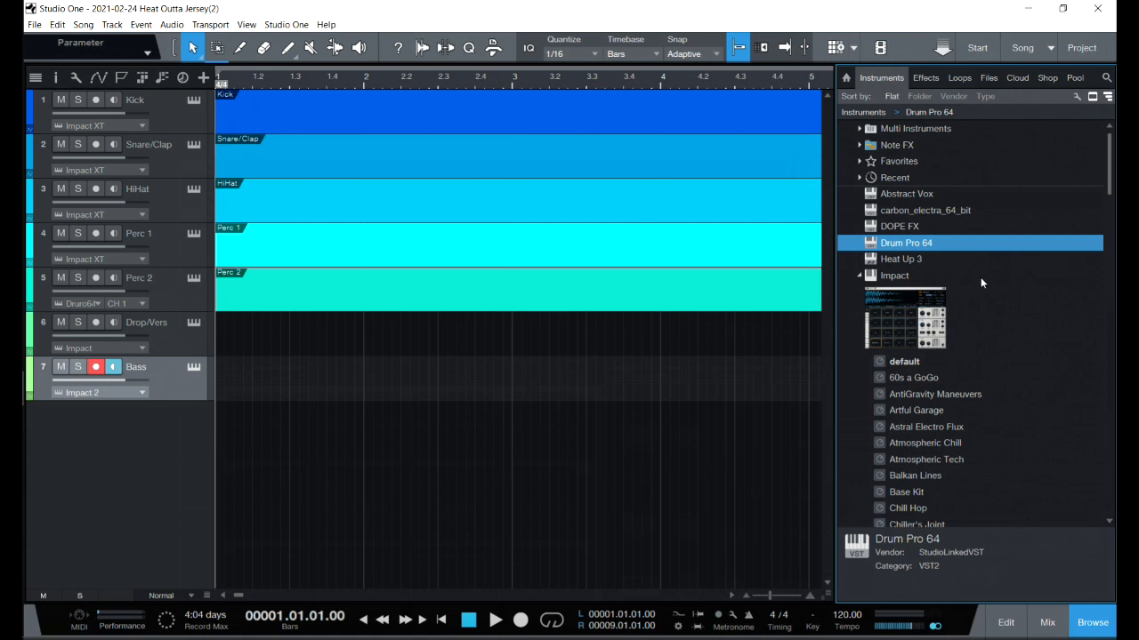
drag(909, 229, 362, 418)
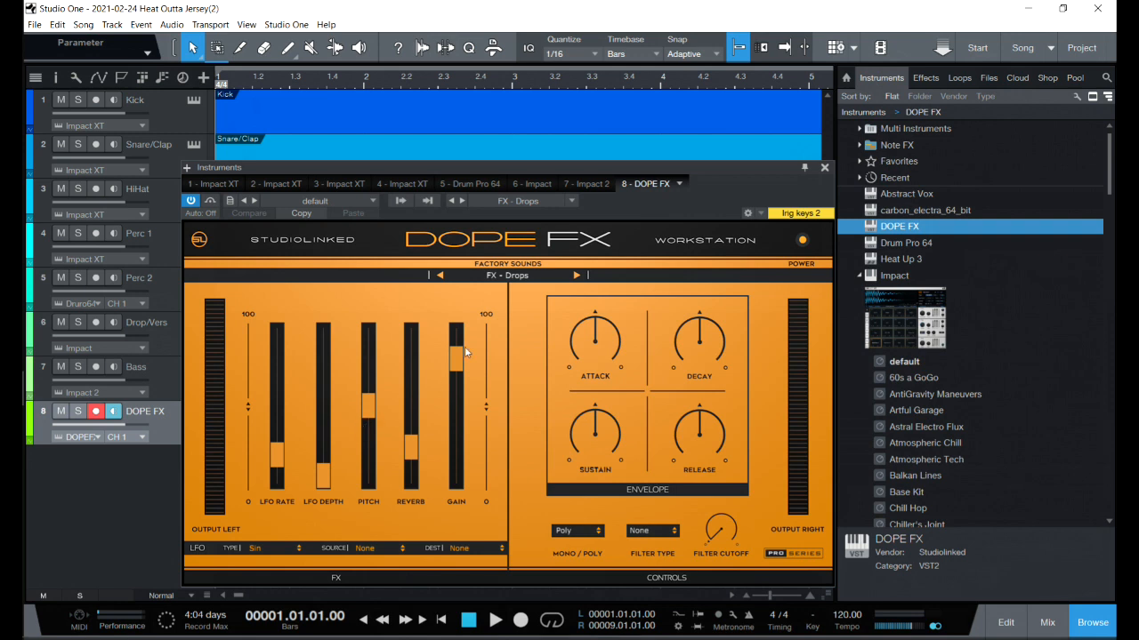
click(824, 168)
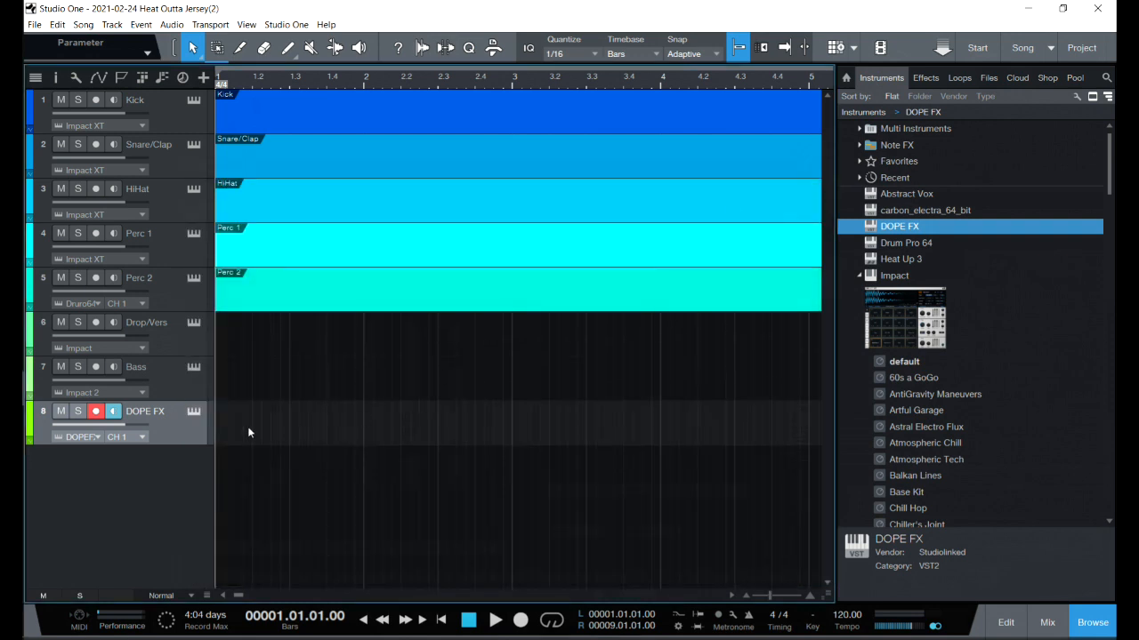
double_click(149, 412)
text(Vers FX)
key(Return)
Add a second DOPE FX instrument as track 9 and rename the track as Trans FX
drag(896, 226, 345, 474)
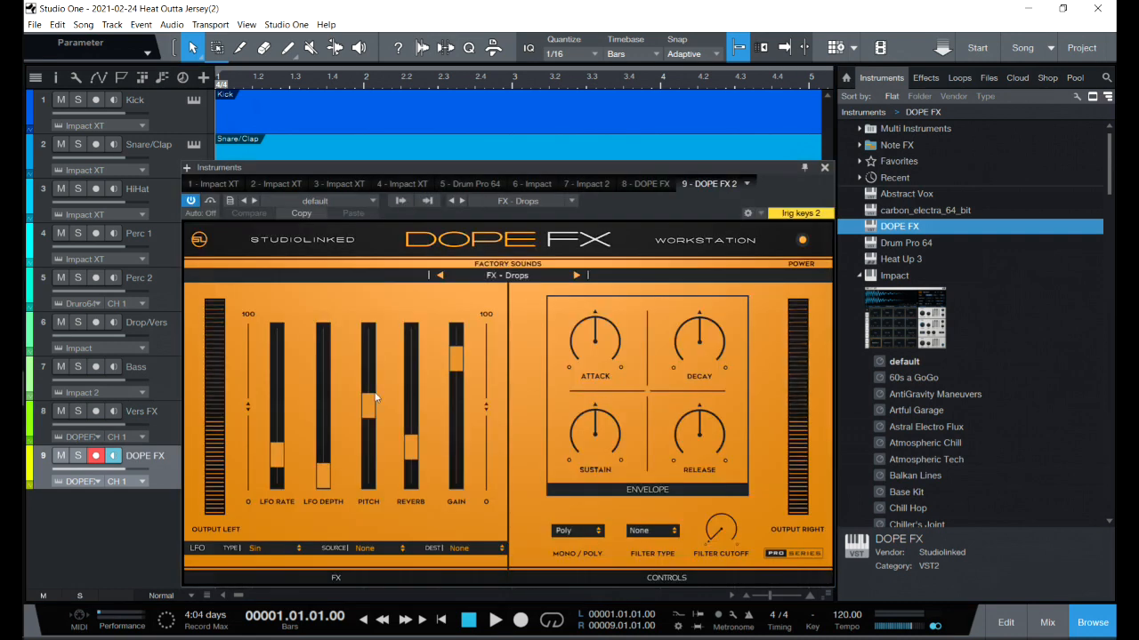
click(823, 168)
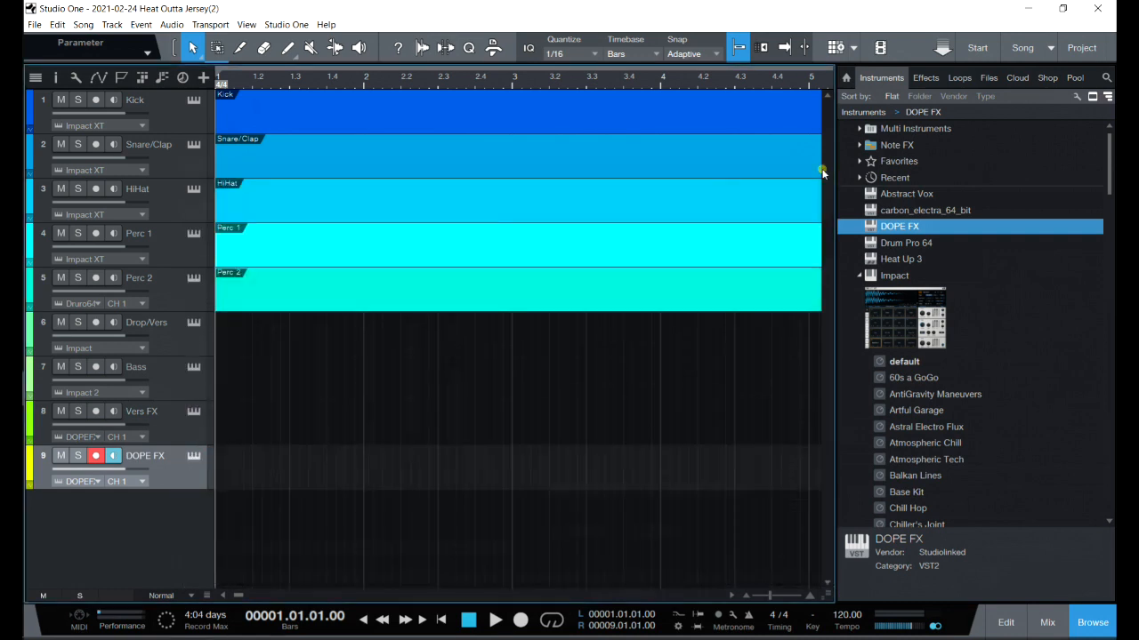
double_click(140, 456)
text(Trans FX)
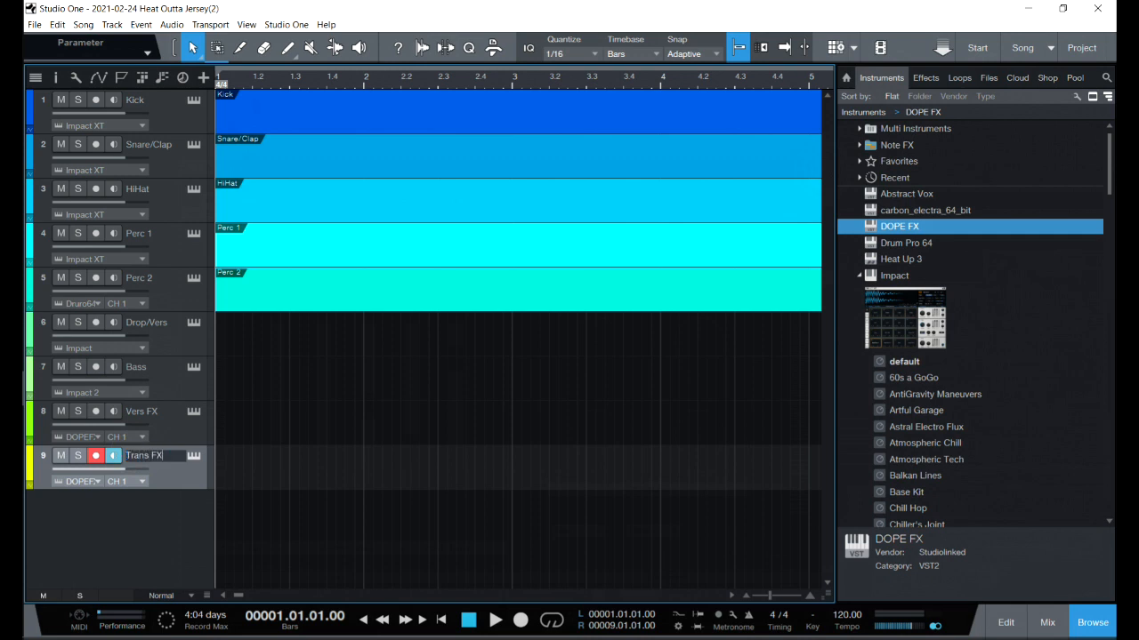
key(Return)
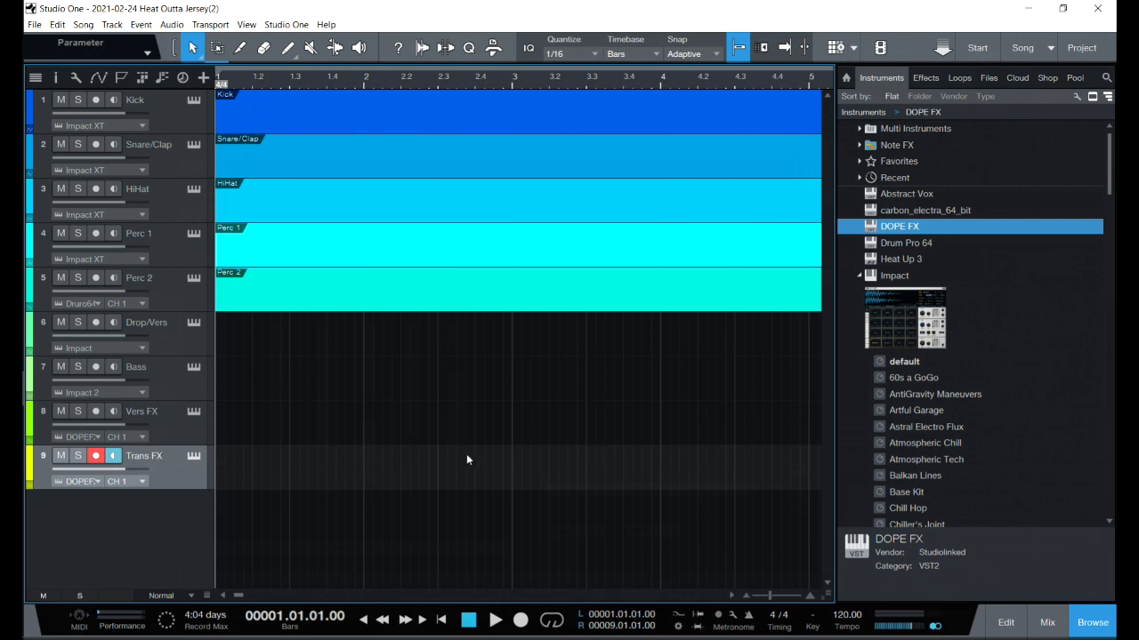
Add the TrackGod 2_x64 instrument as track 10 and close its instrument window
drag(1108, 176, 1110, 189)
click(860, 212)
drag(1114, 251, 949, 456)
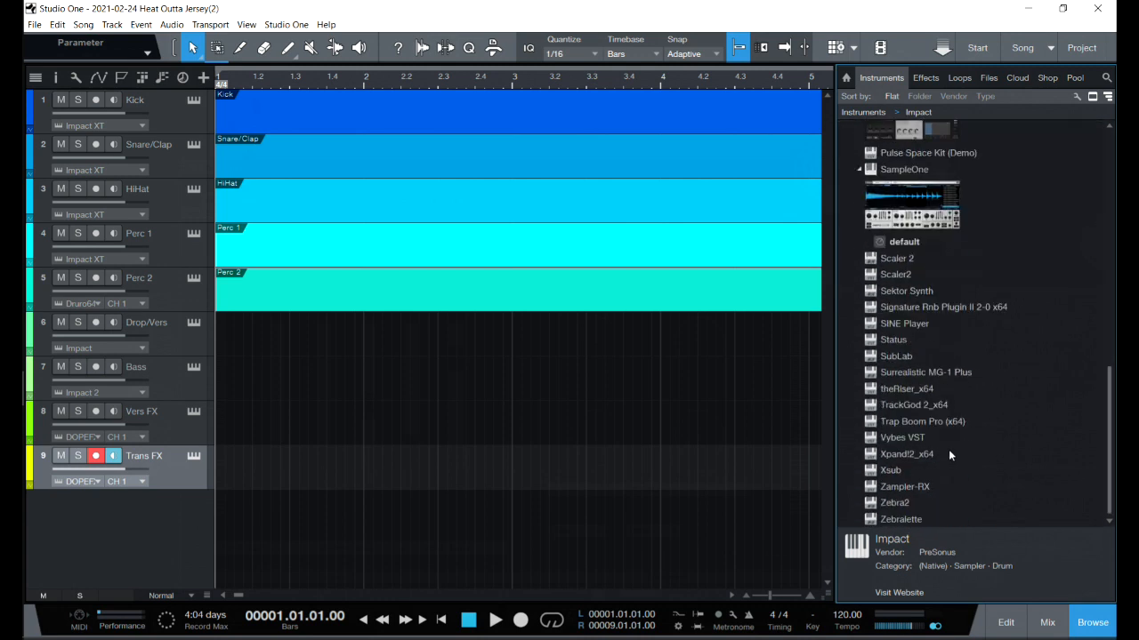
click(902, 406)
drag(901, 407, 603, 511)
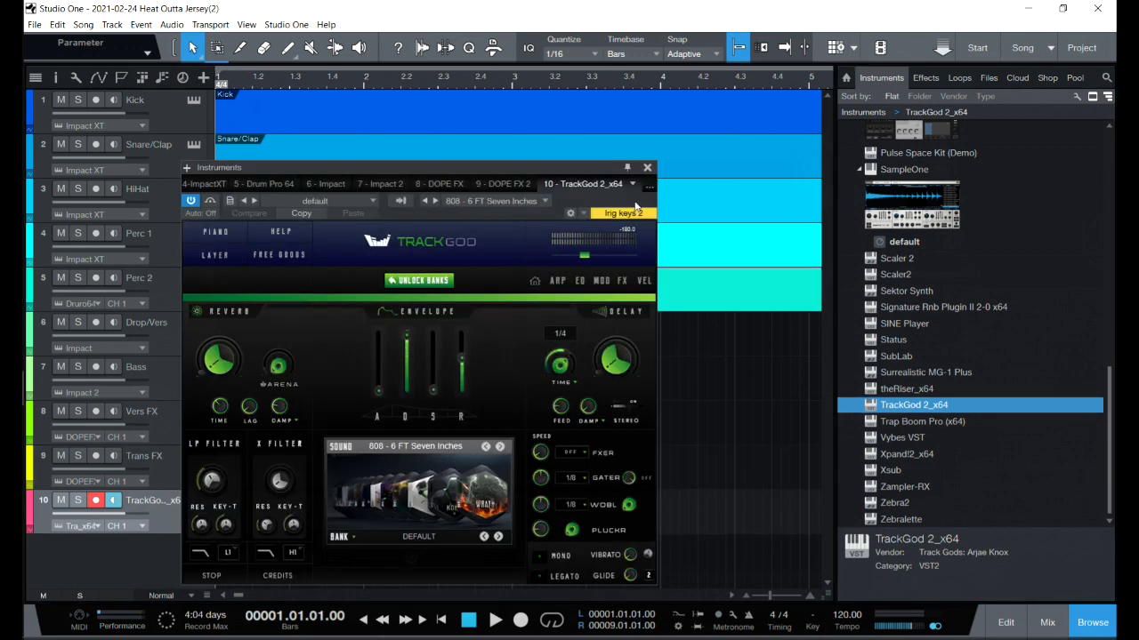
click(647, 169)
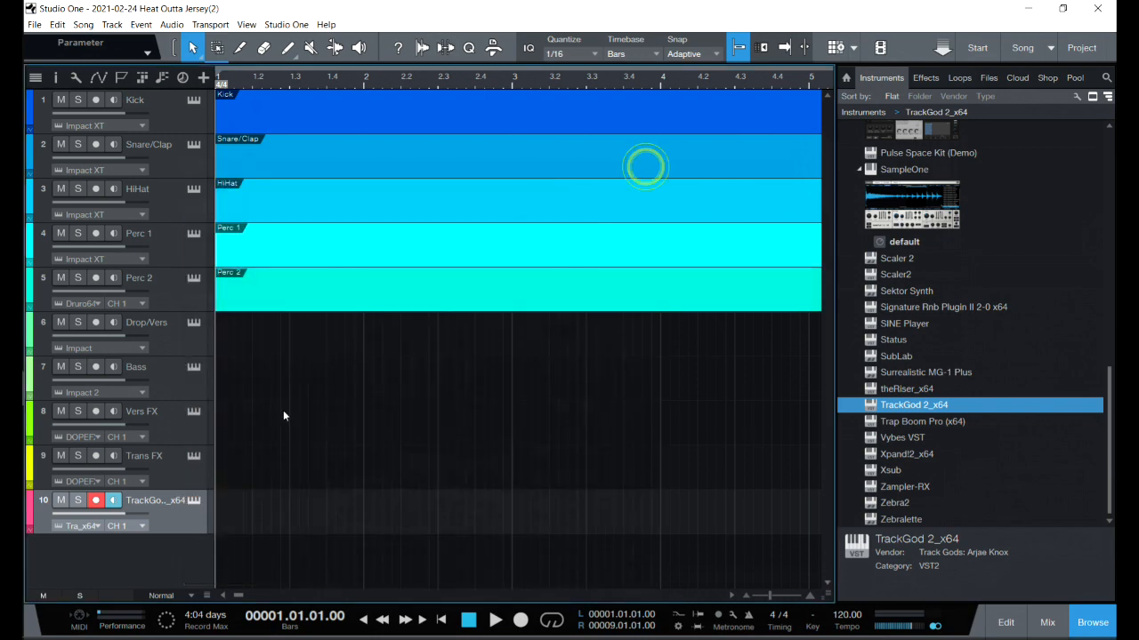
Rename track 10 as Vers Mel and leave its instrument window closed
click(194, 501)
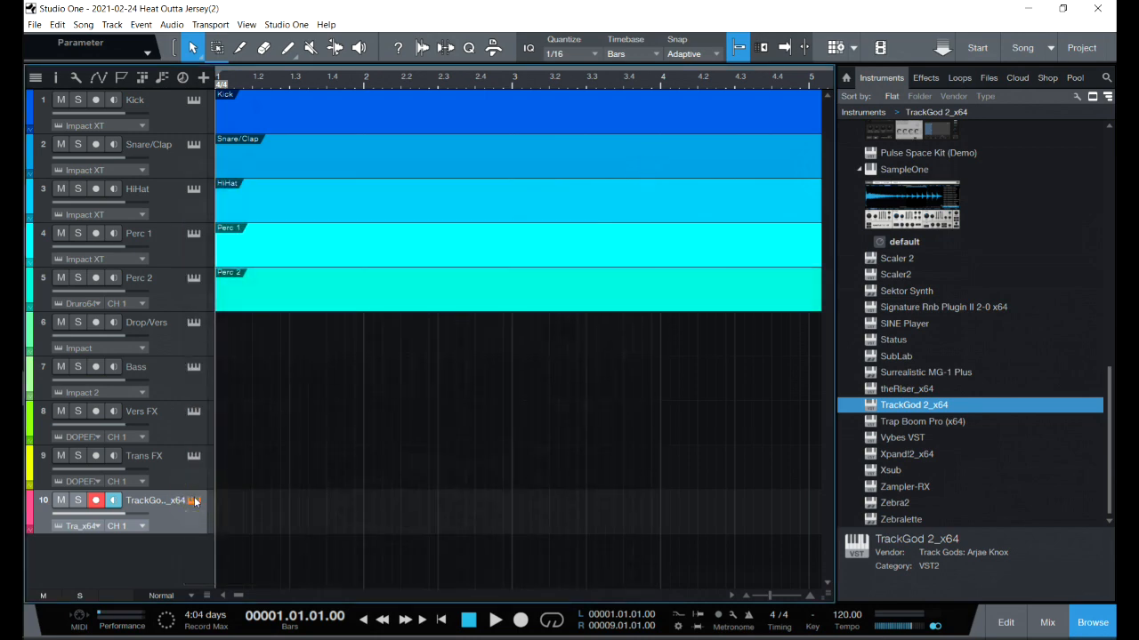
double_click(151, 501)
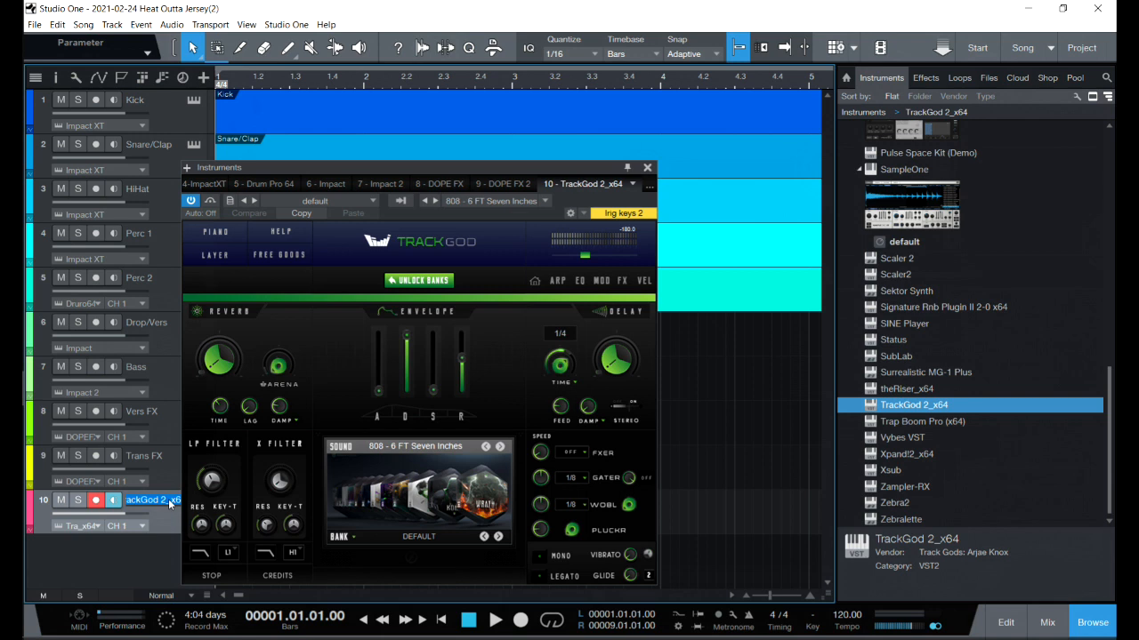
text(Vers Mel)
key(Return)
click(646, 167)
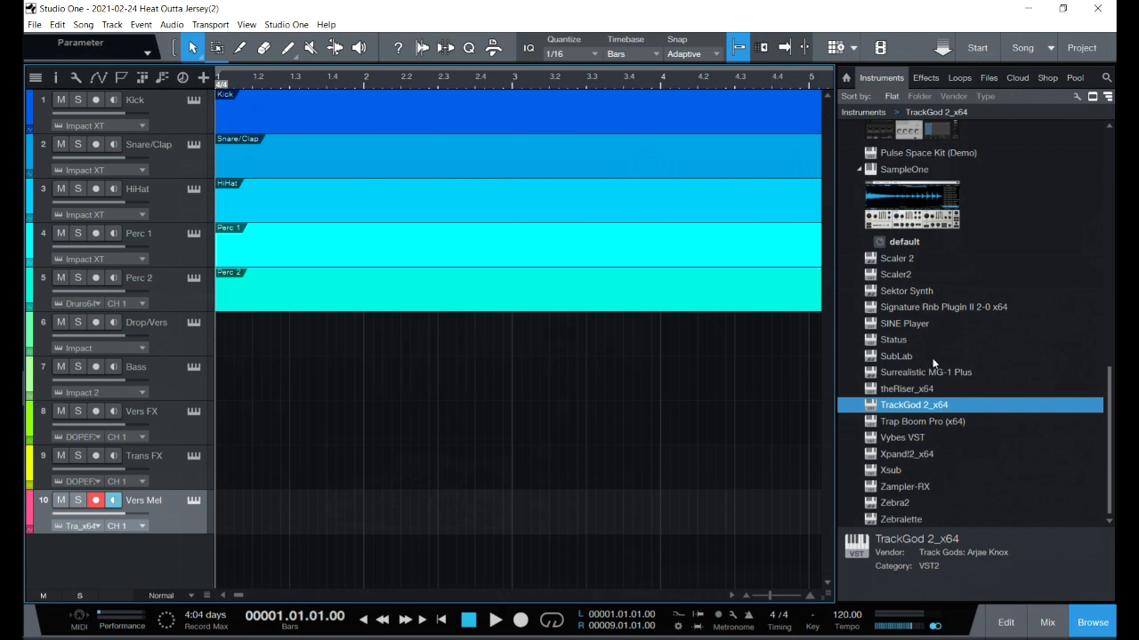
Add the Trap Boom Pro (x64) instrument as track 11 and rename the track as Hook Mel
click(908, 421)
drag(905, 421, 504, 548)
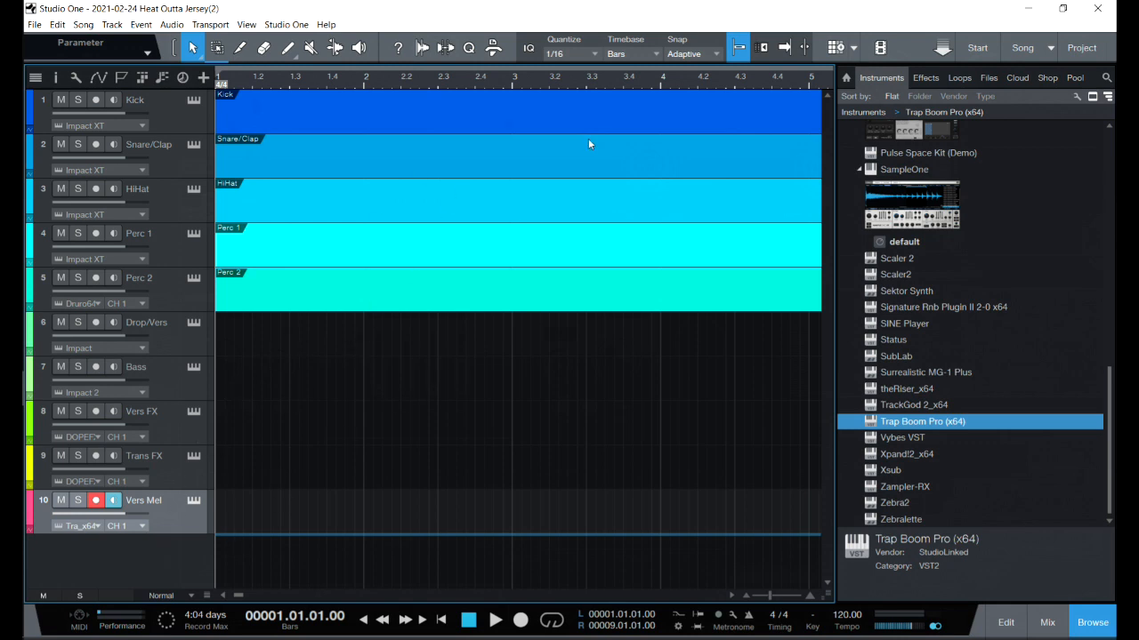
drag(894, 423, 804, 442)
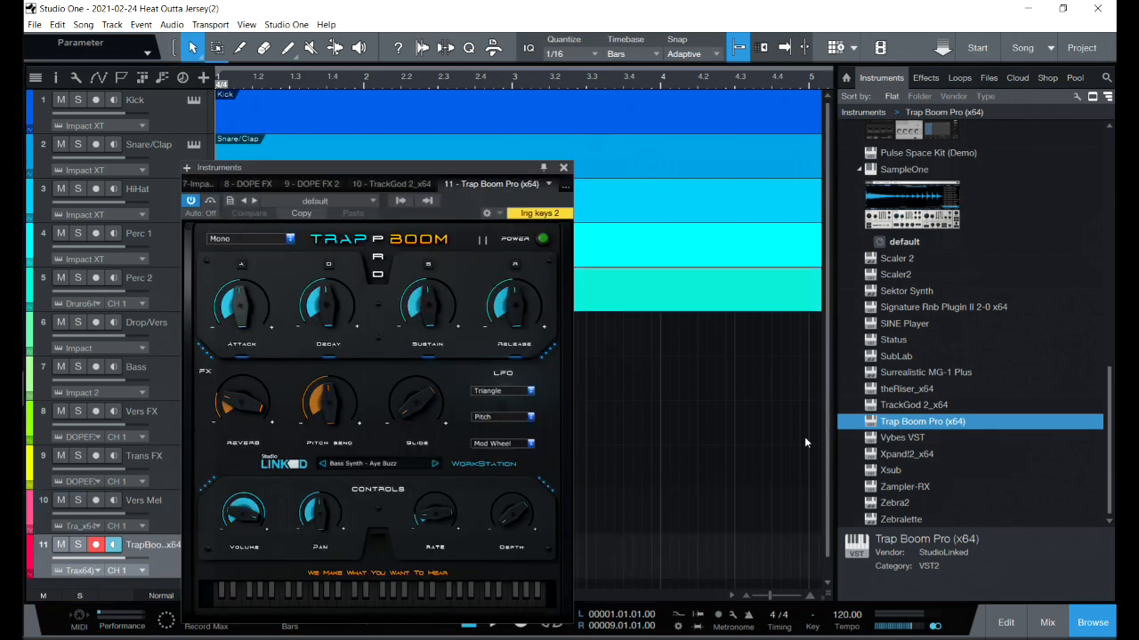
click(563, 167)
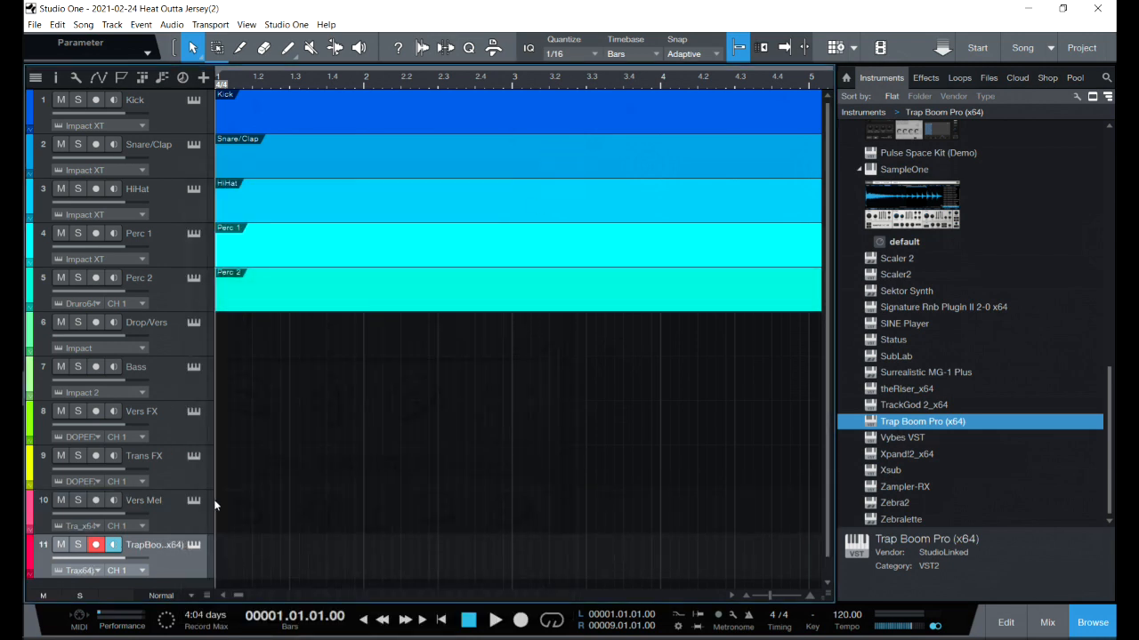
double_click(153, 544)
text(H)
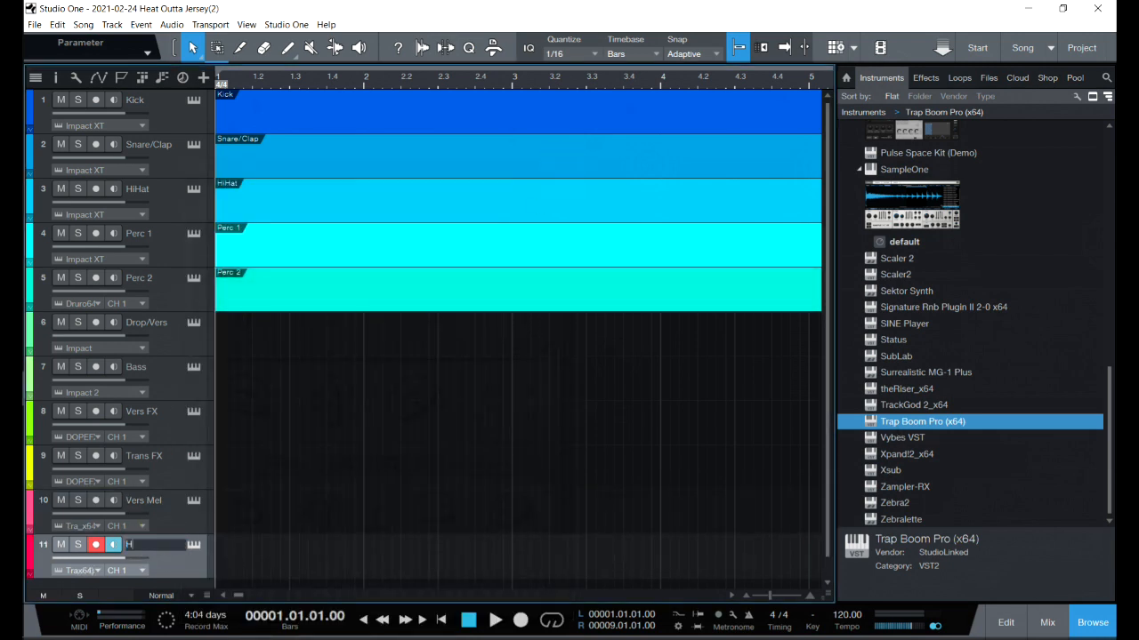
text(ook Mel)
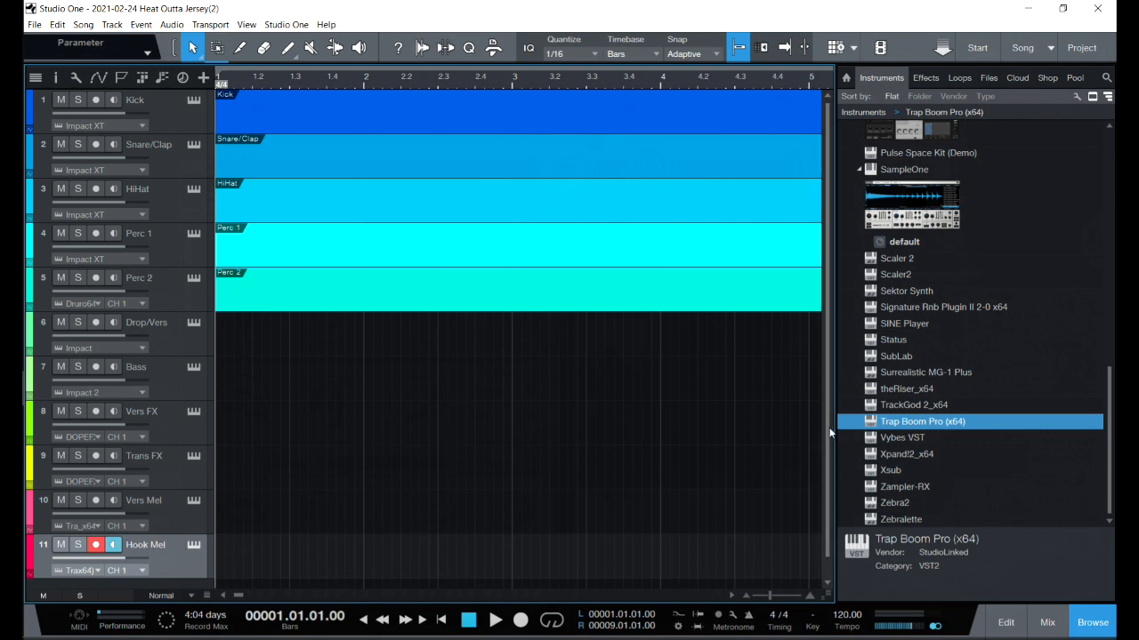
Add the sampler file "Hats. Shaker. Perc. CYMB. Rides" as track 12 and rename the track as Cymbal
drag(826, 418, 826, 440)
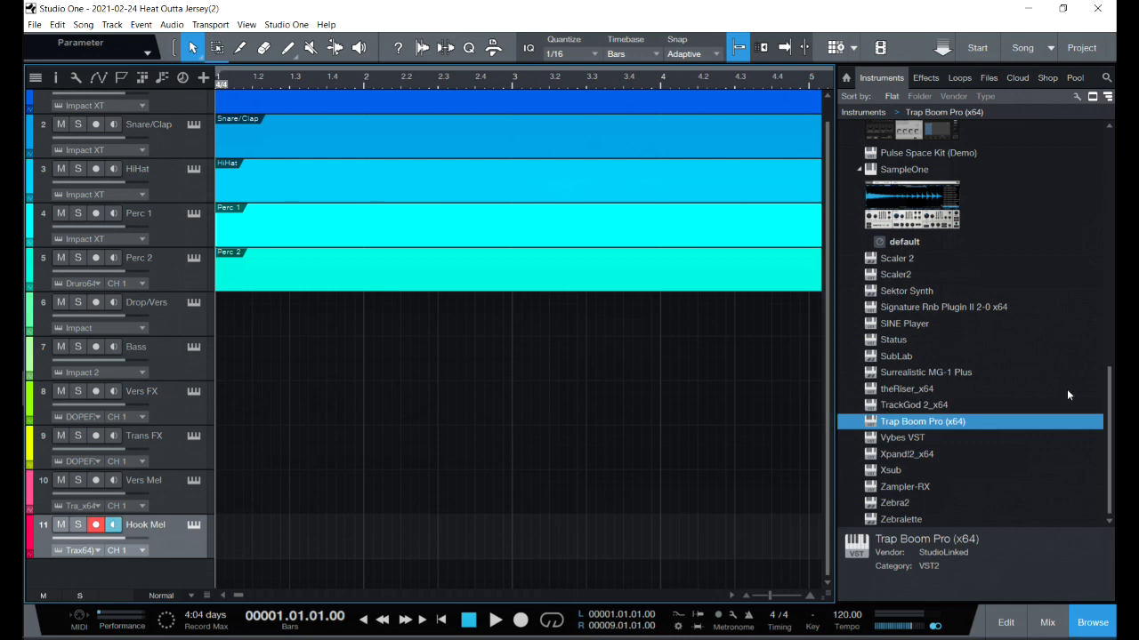
click(988, 77)
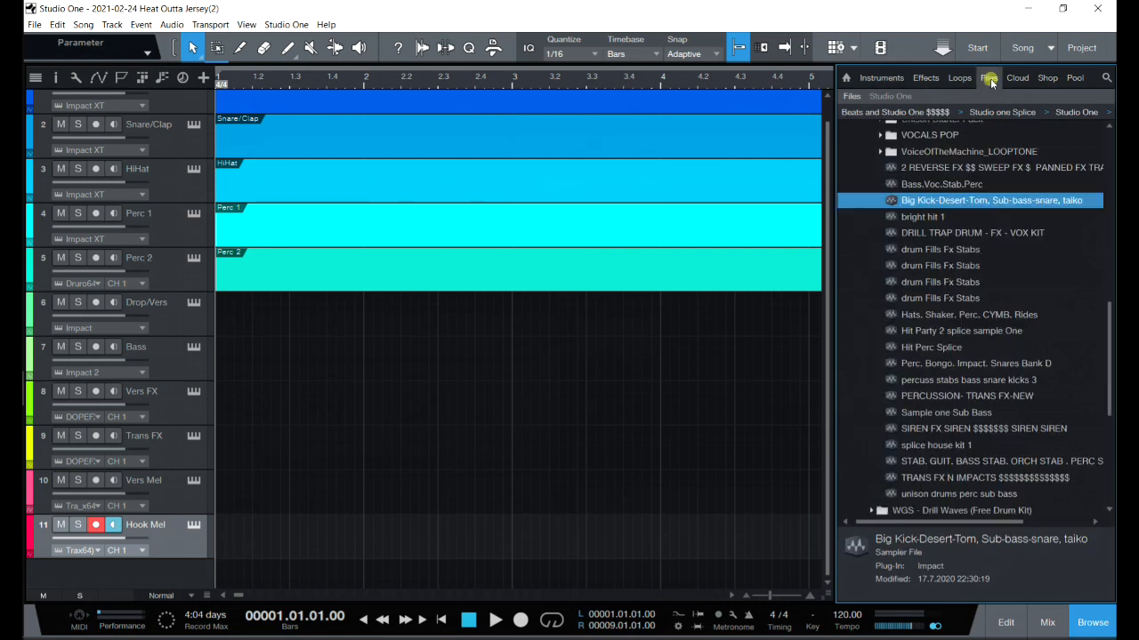
drag(1107, 306, 1109, 311)
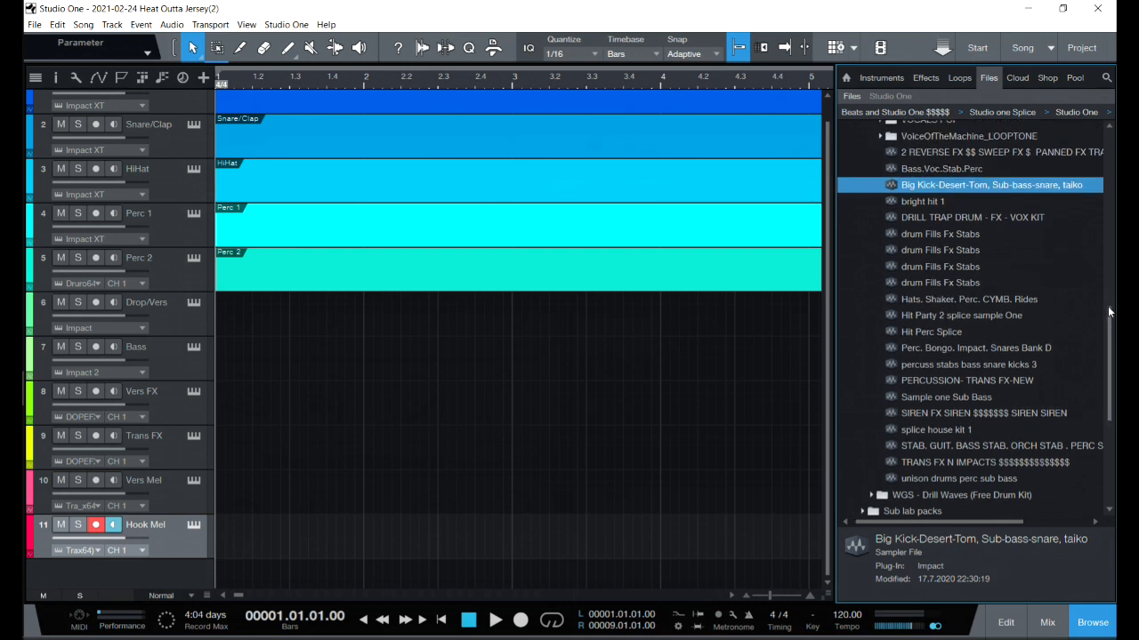
drag(1014, 299, 324, 571)
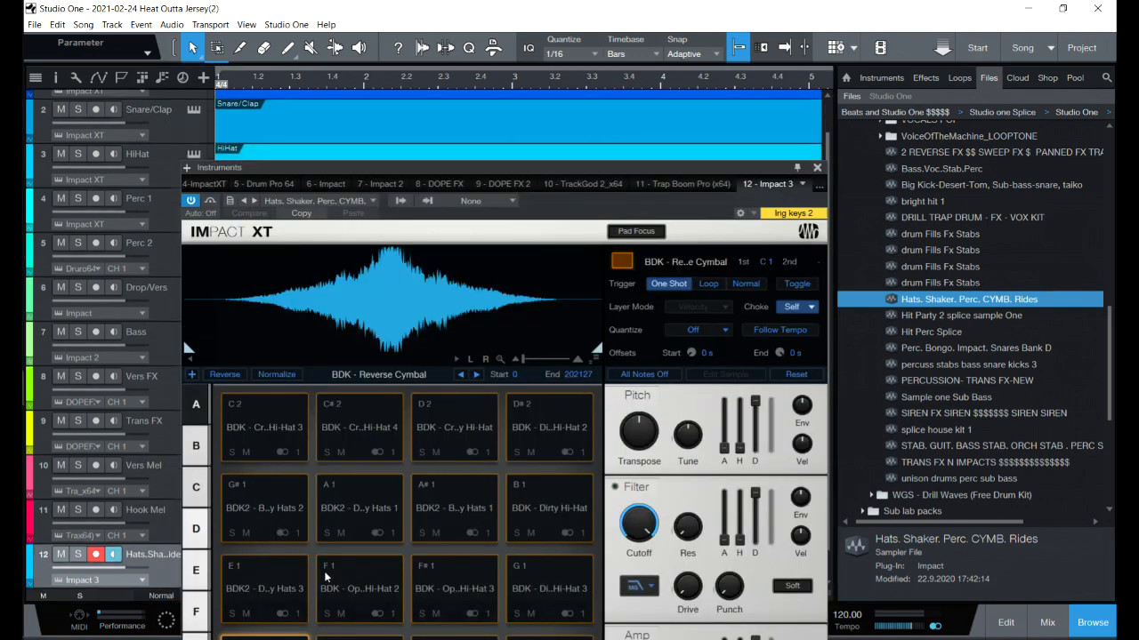
click(817, 167)
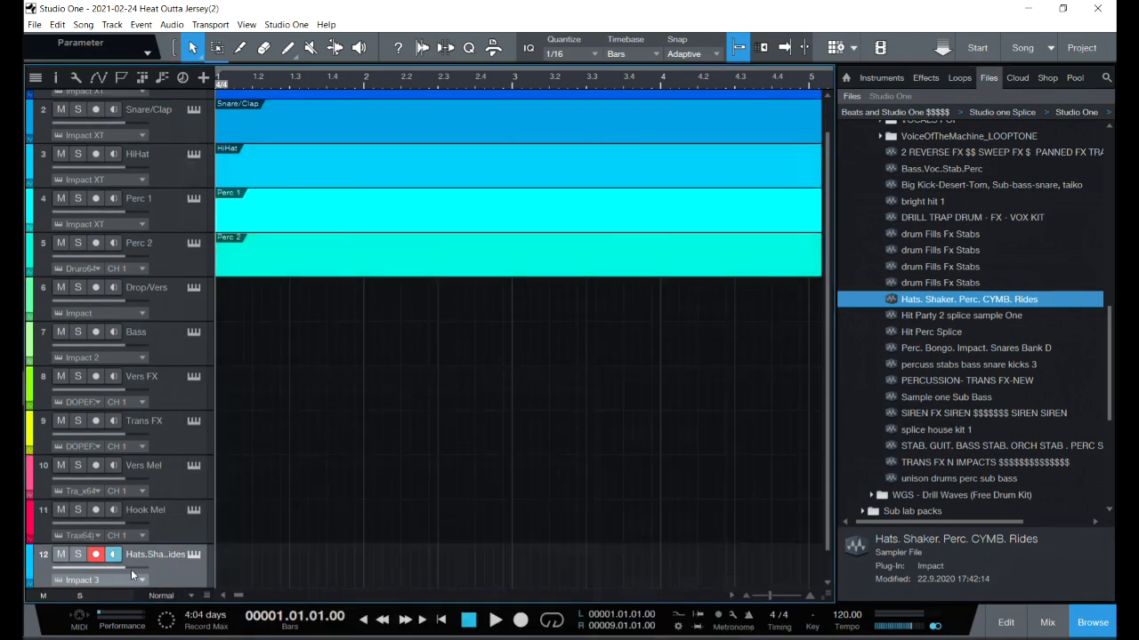
text(Cymbal)
drag(827, 471, 826, 437)
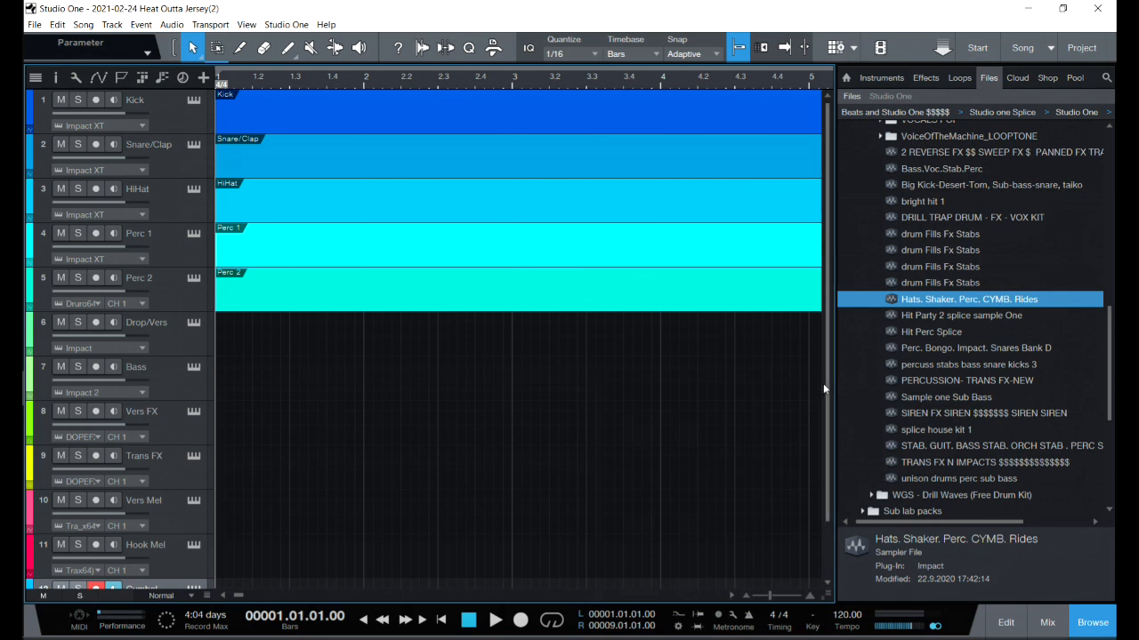
drag(823, 385, 824, 482)
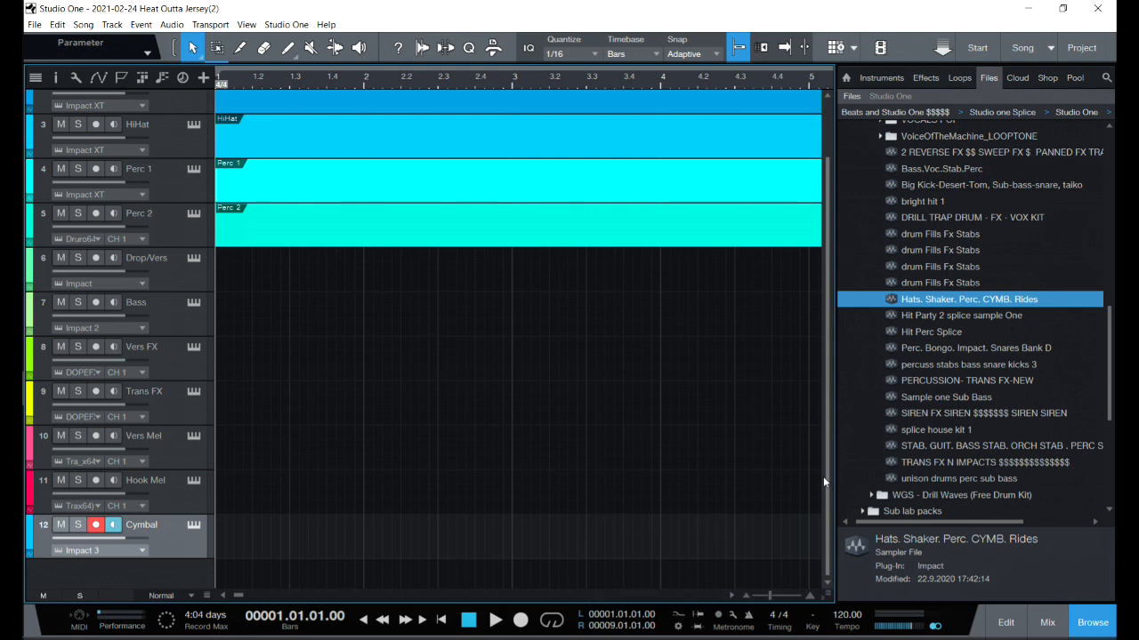
click(169, 445)
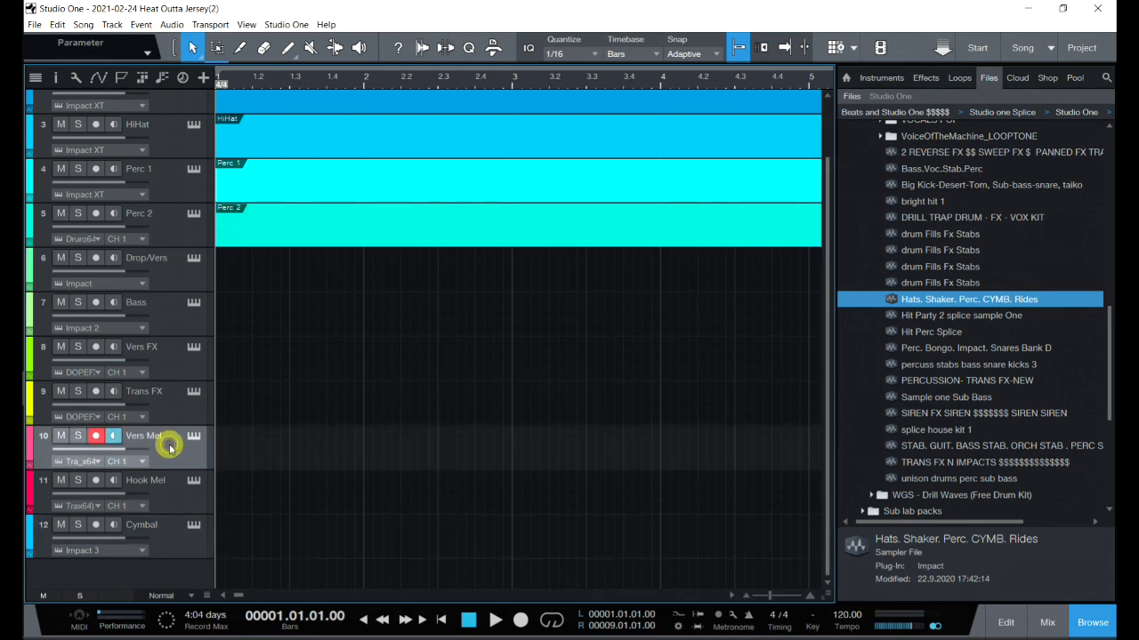
click(156, 538)
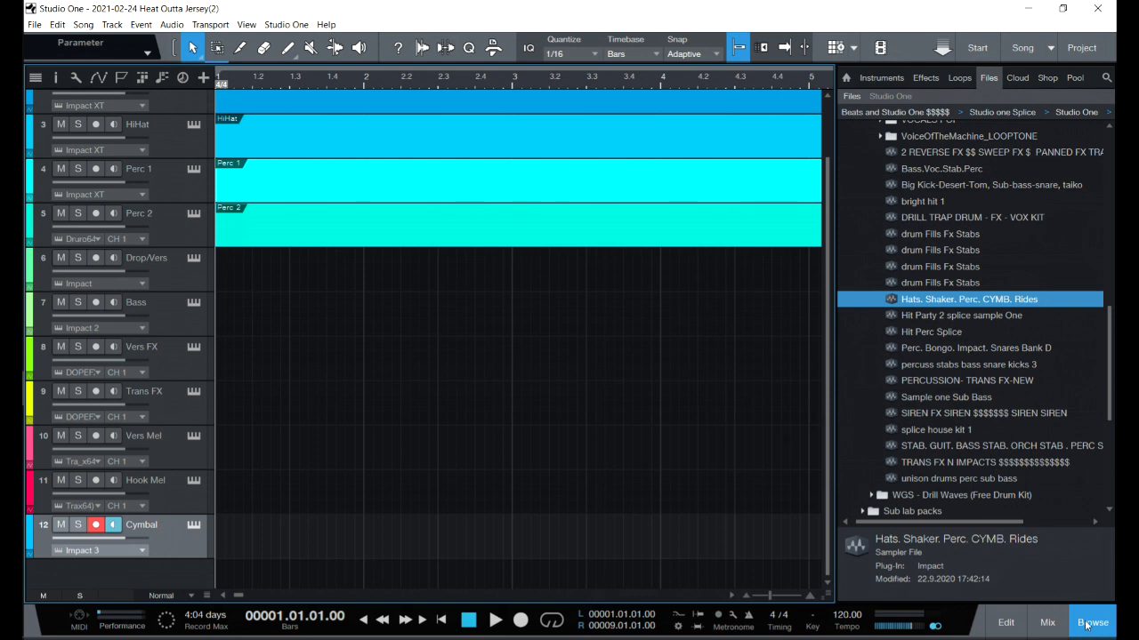
Add the Xpand!2_x64 instrument as track 13, close its window, and rename the track as Counter Mel
click(882, 79)
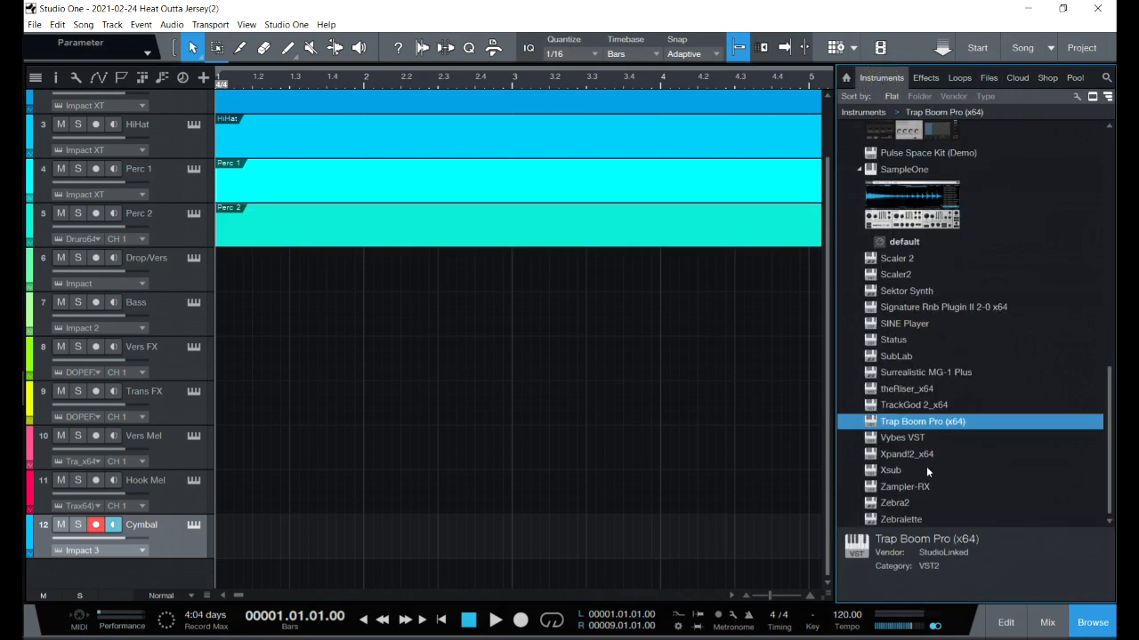
drag(907, 454, 332, 565)
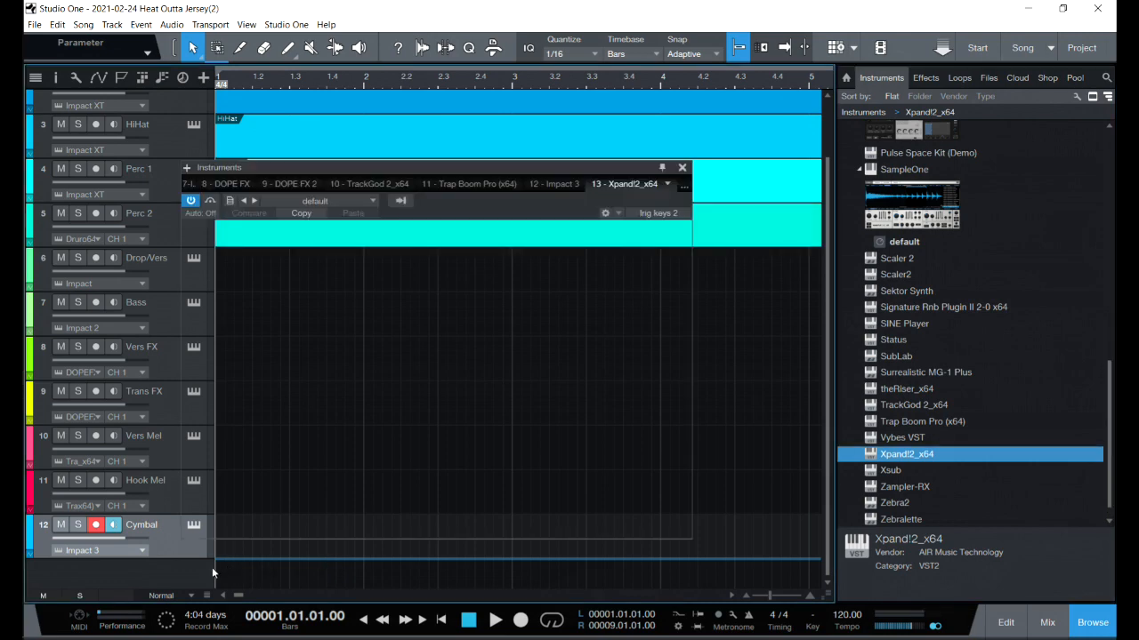
click(682, 168)
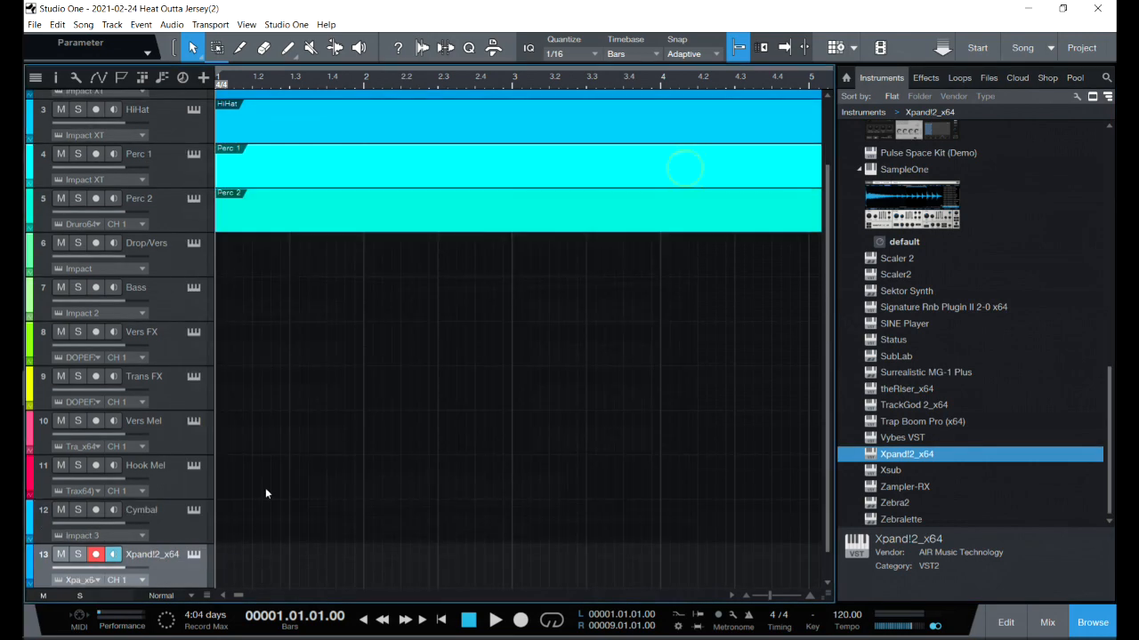
double_click(160, 556)
text(Co)
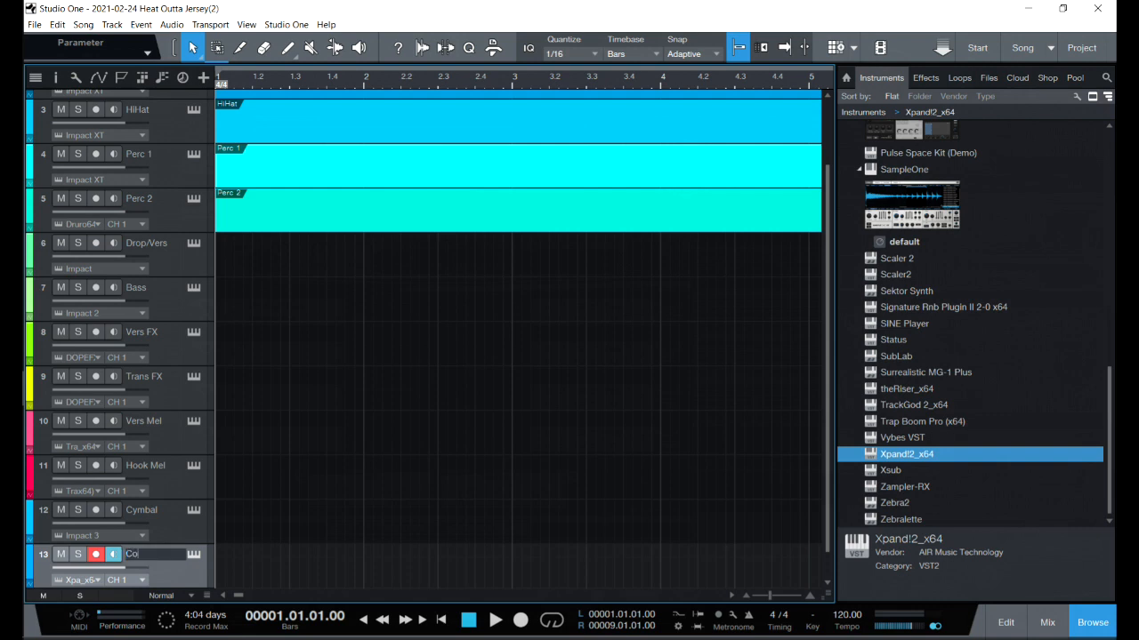
text(unter Mel)
key(Return)
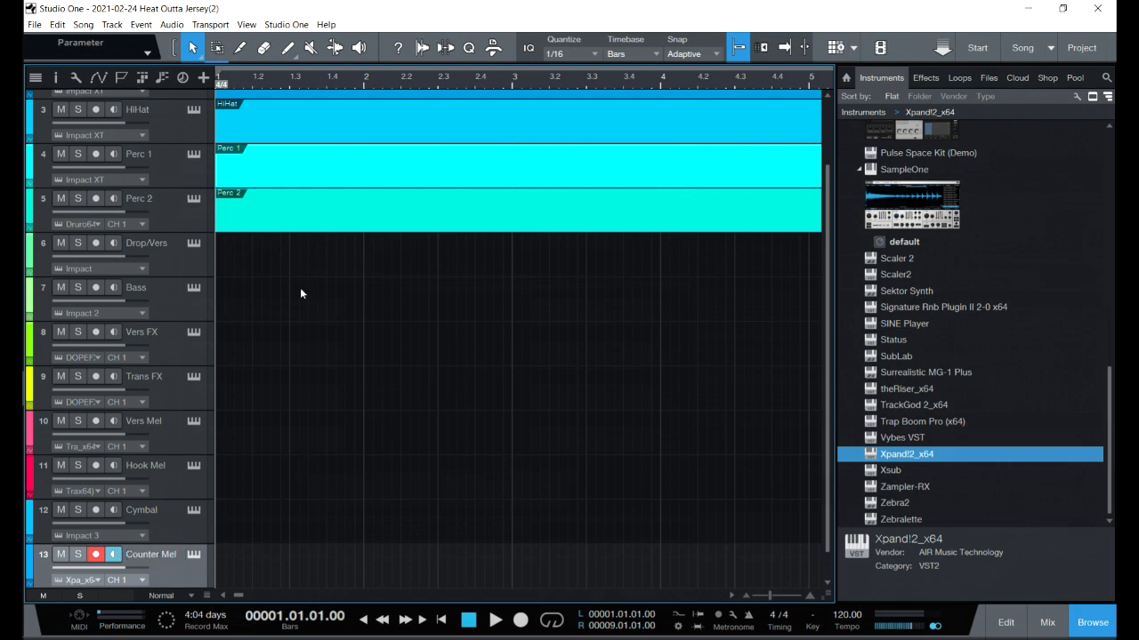
Create an empty part from bar 1 to bar 9 on each of tracks 6 to 13, Drop/Vers through Counter Mel
double_click(238, 253)
double_click(236, 310)
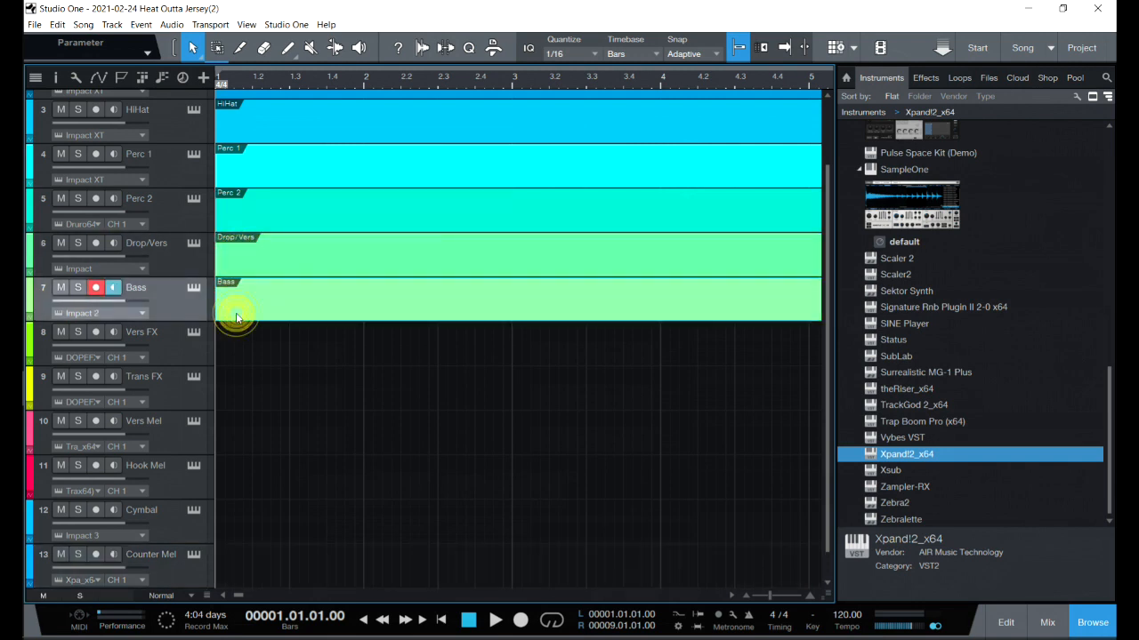
double_click(246, 354)
double_click(244, 399)
double_click(246, 432)
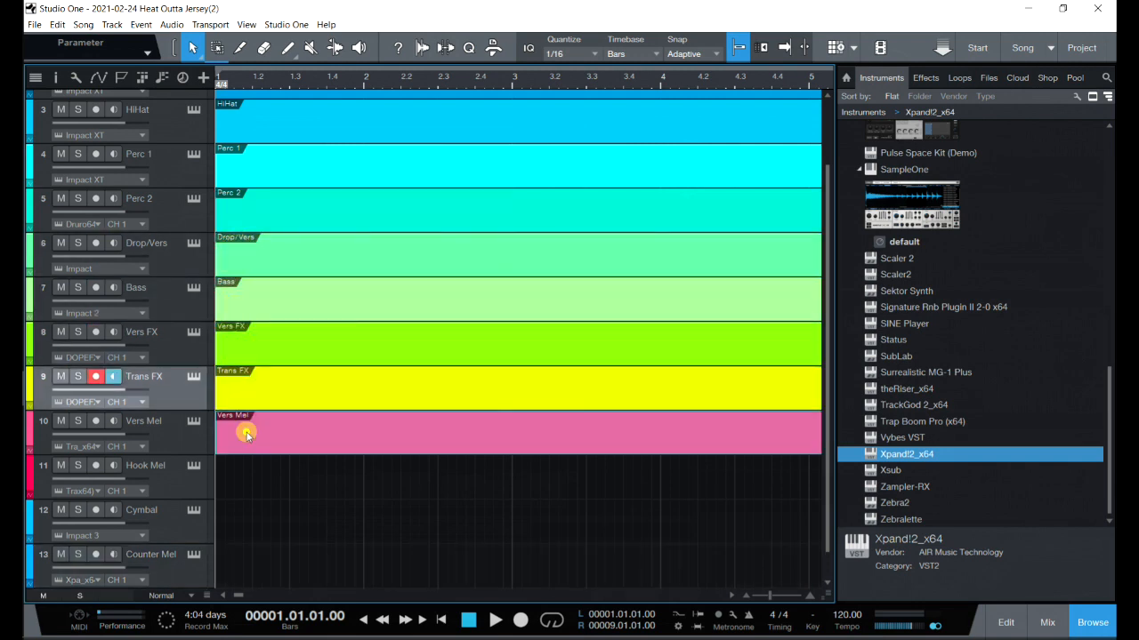
double_click(242, 477)
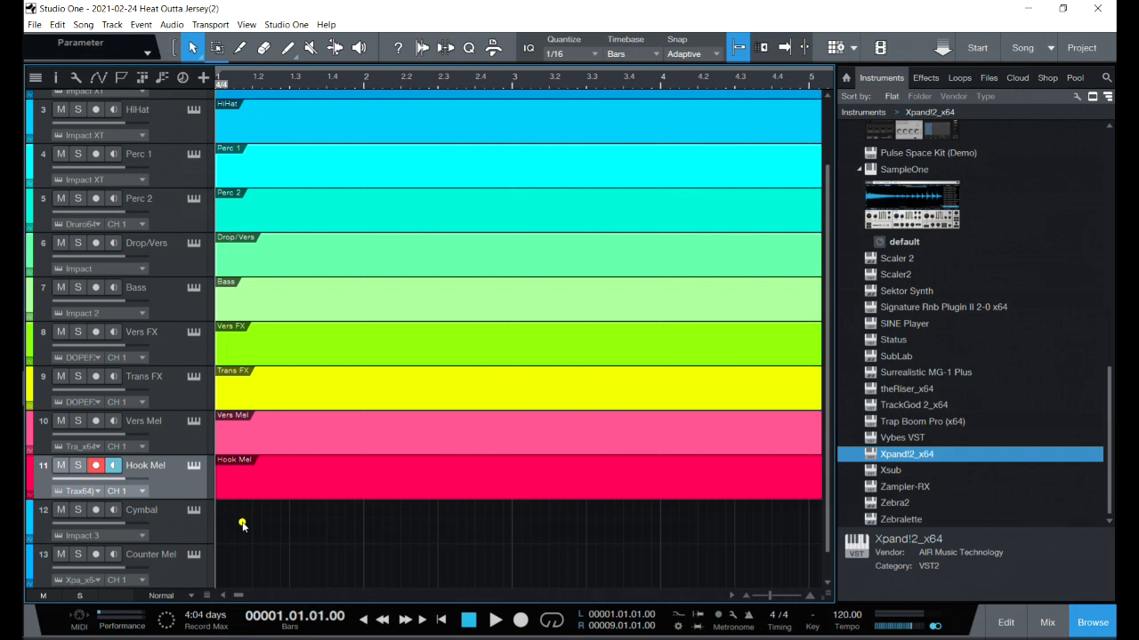
double_click(242, 523)
double_click(235, 564)
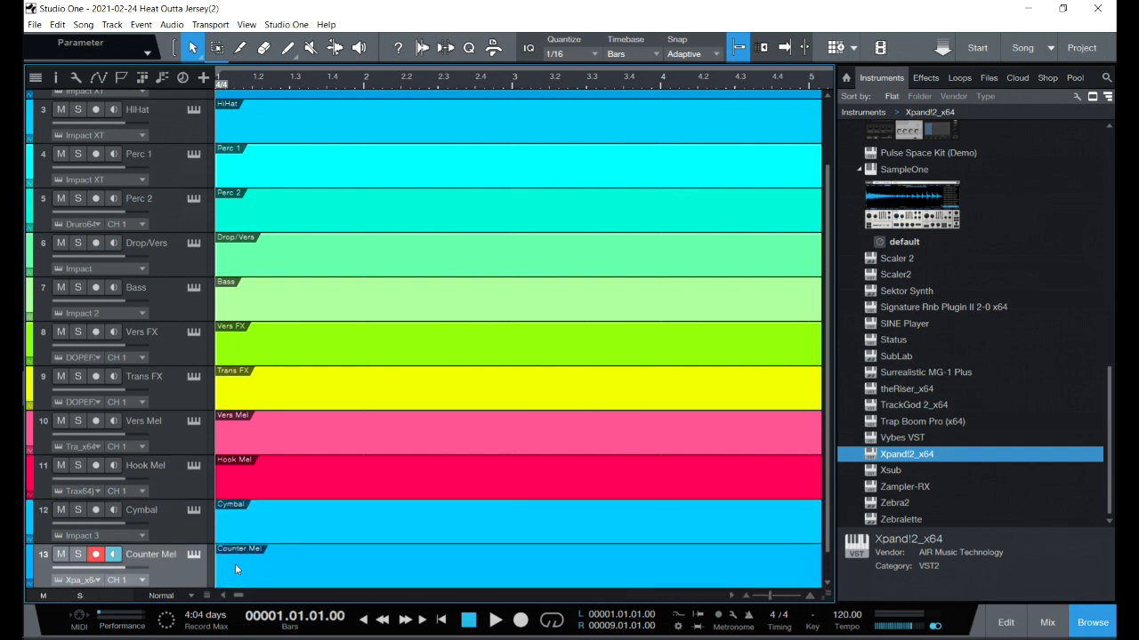
With the browser hidden, show the arranger track and add an Intro section from bar 1 to bar 9
drag(826, 440, 822, 255)
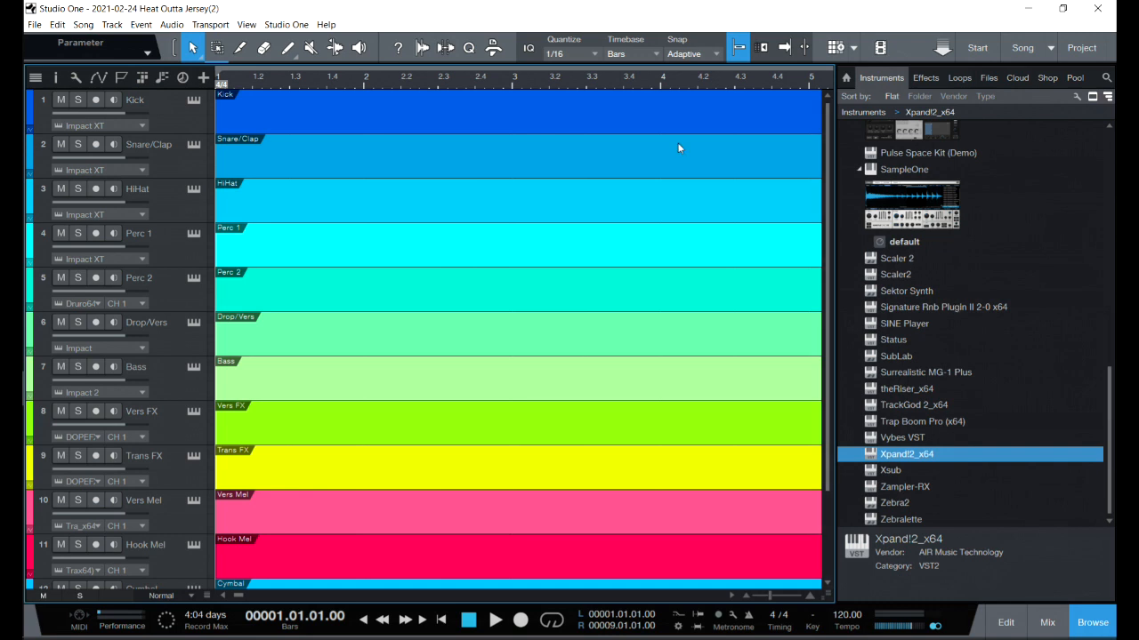
click(1090, 624)
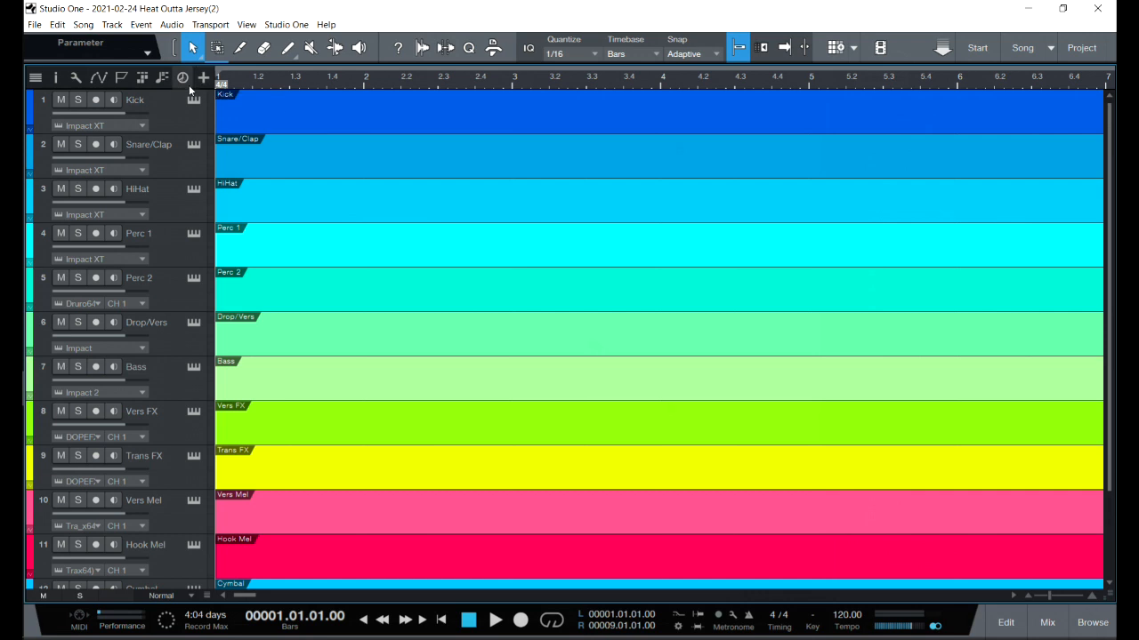
click(140, 80)
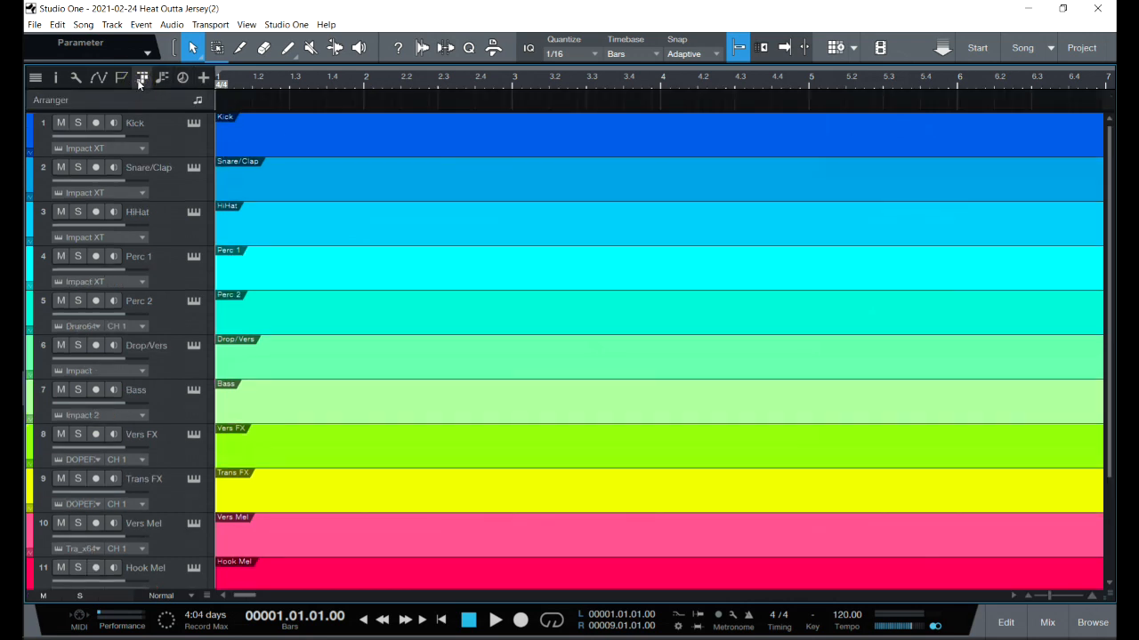
double_click(288, 102)
Add a Verse section from bar 9 to bar 25 and a Chorus section from bar 25 to bar 33 on the arranger track
drag(249, 595, 270, 587)
scroll(273, 588, right, 2)
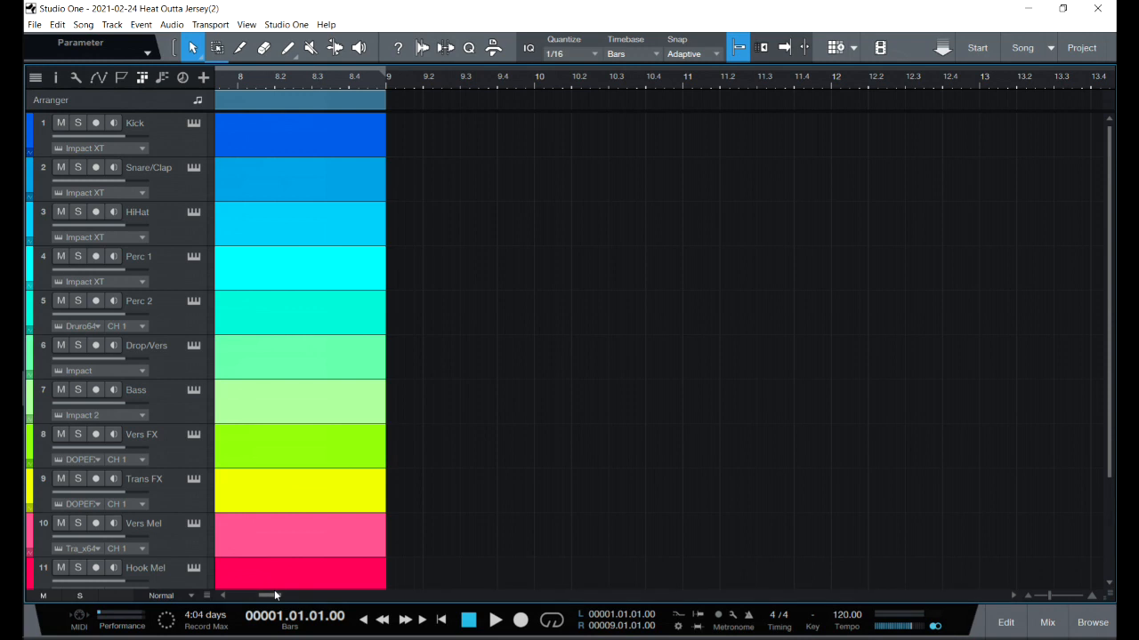
double_click(396, 100)
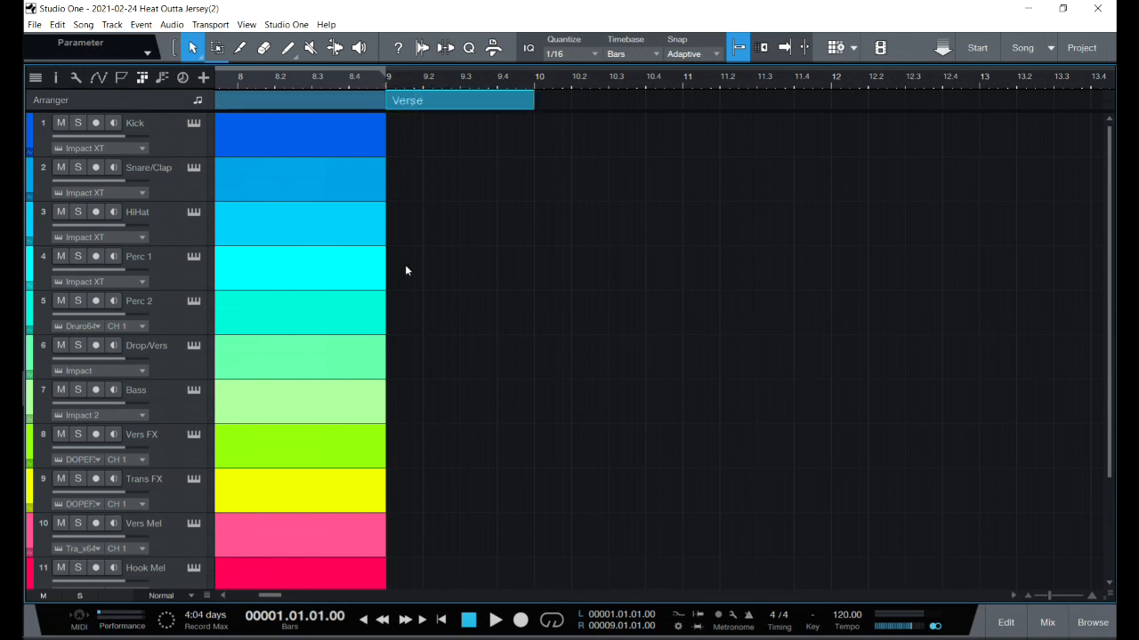
mouse_move(272, 595)
mouse_down()
mouse_move(228, 596)
mouse_move(282, 585)
mouse_move(261, 579)
mouse_up()
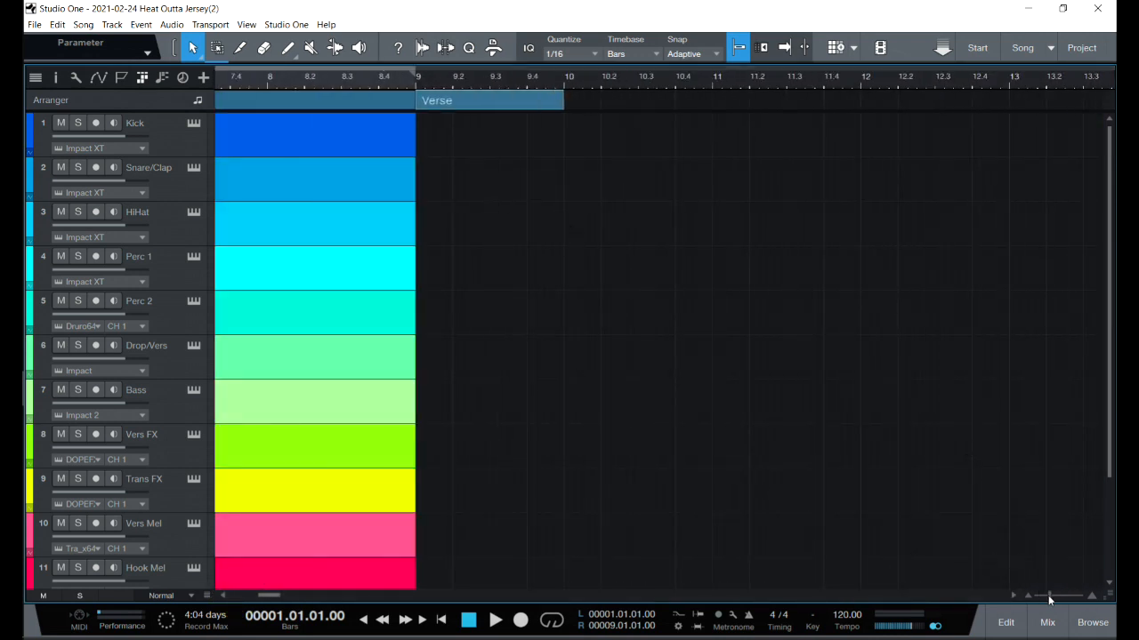
drag(1050, 597, 1041, 602)
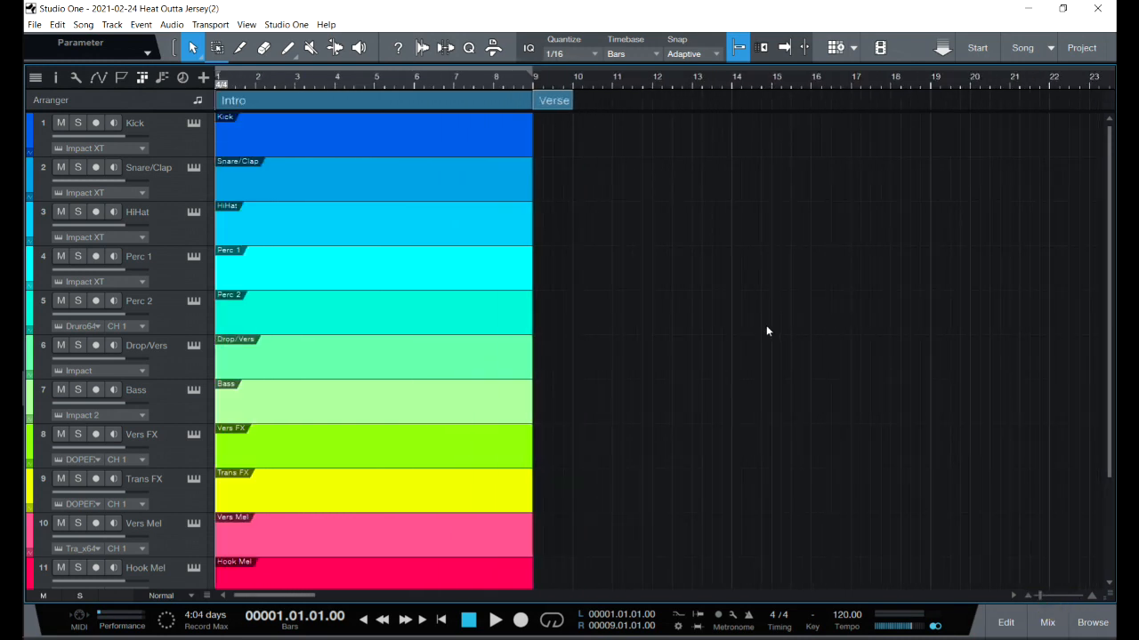
drag(576, 102, 975, 144)
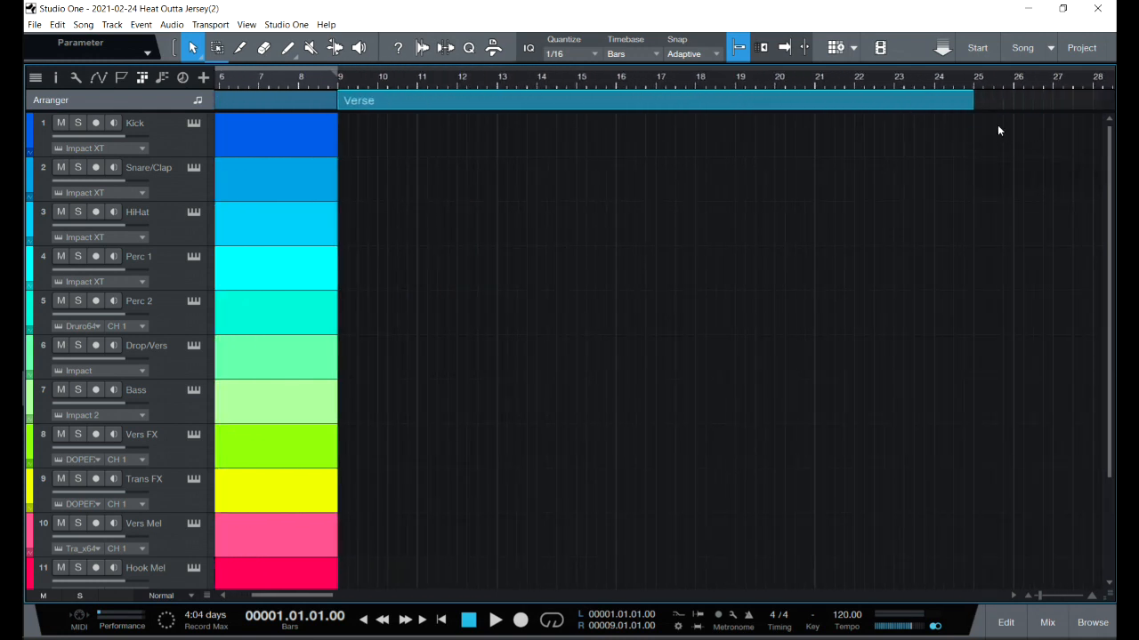
double_click(993, 101)
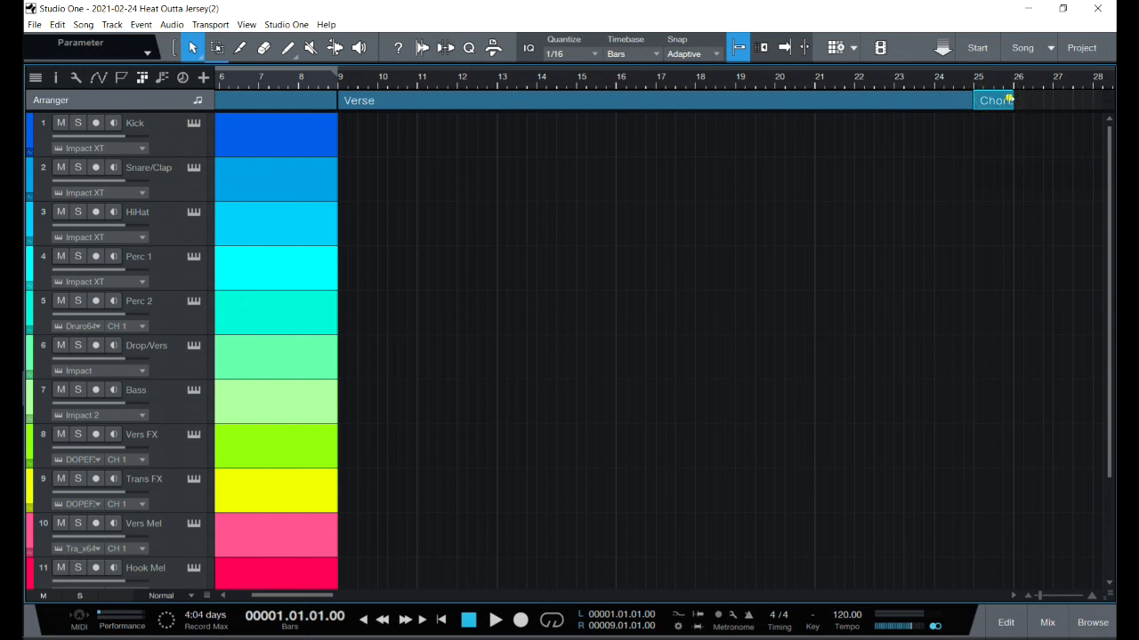
drag(1013, 101, 745, 113)
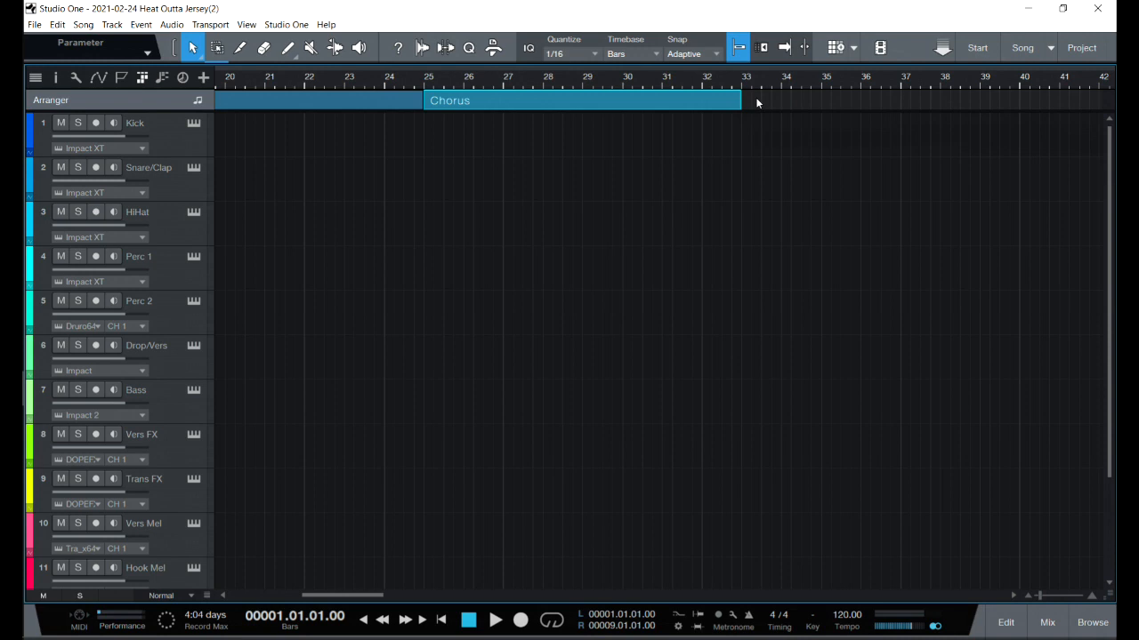
Add a section after the Chorus at bar 33, rename it as Verse 2, and extend it to bar 49
double_click(756, 103)
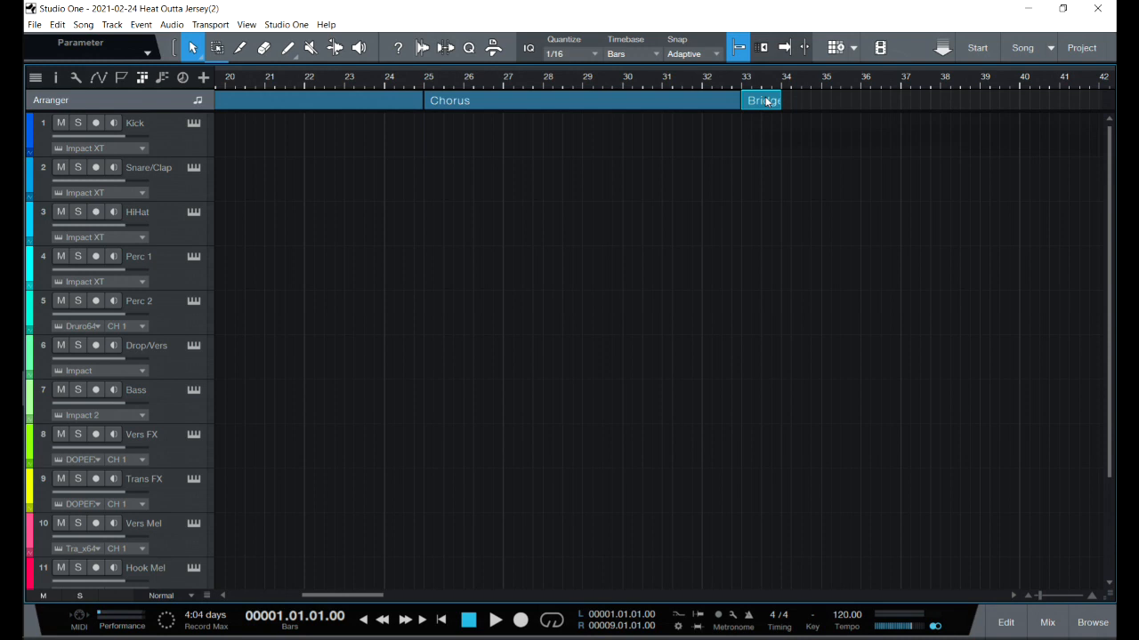
right_click(767, 102)
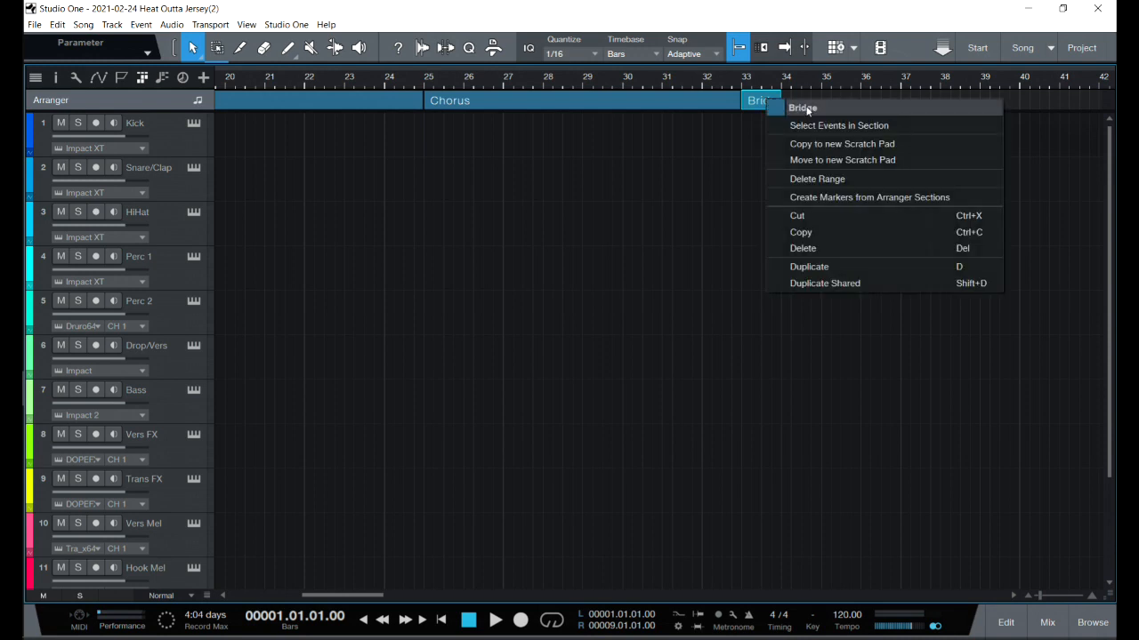
click(807, 108)
text(Verse 2)
key(Return)
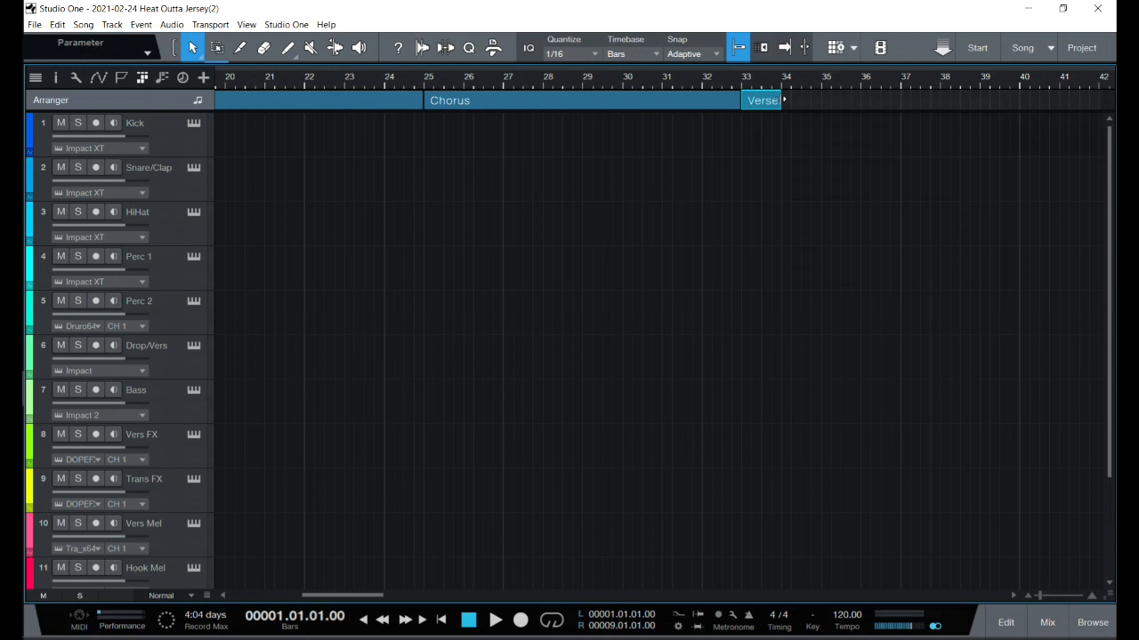
drag(783, 99, 798, 102)
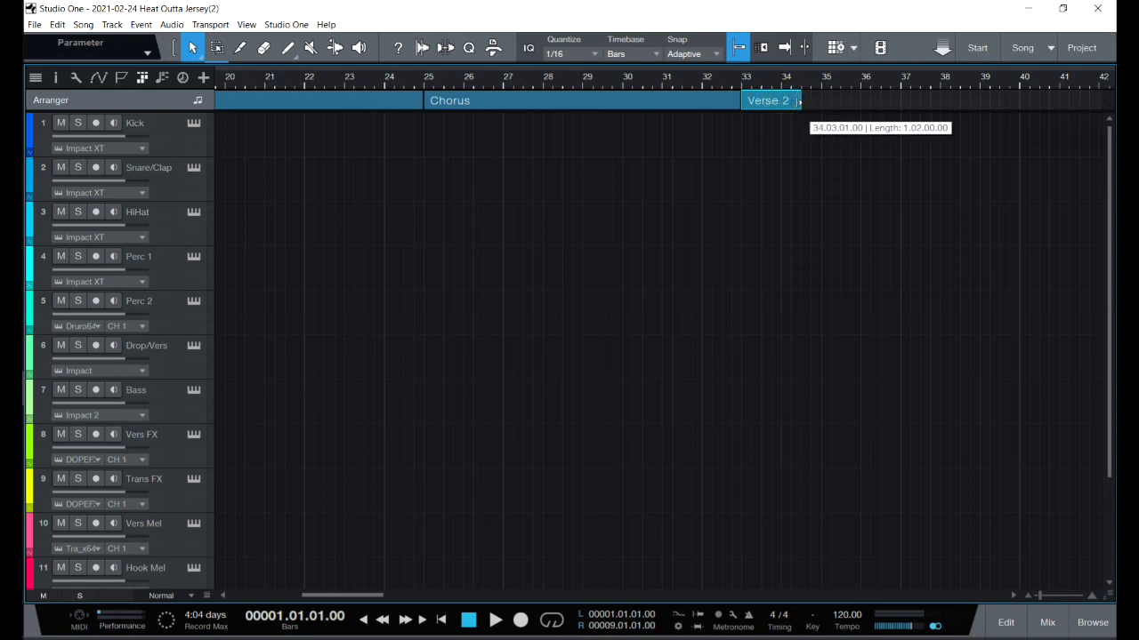
drag(798, 101, 760, 147)
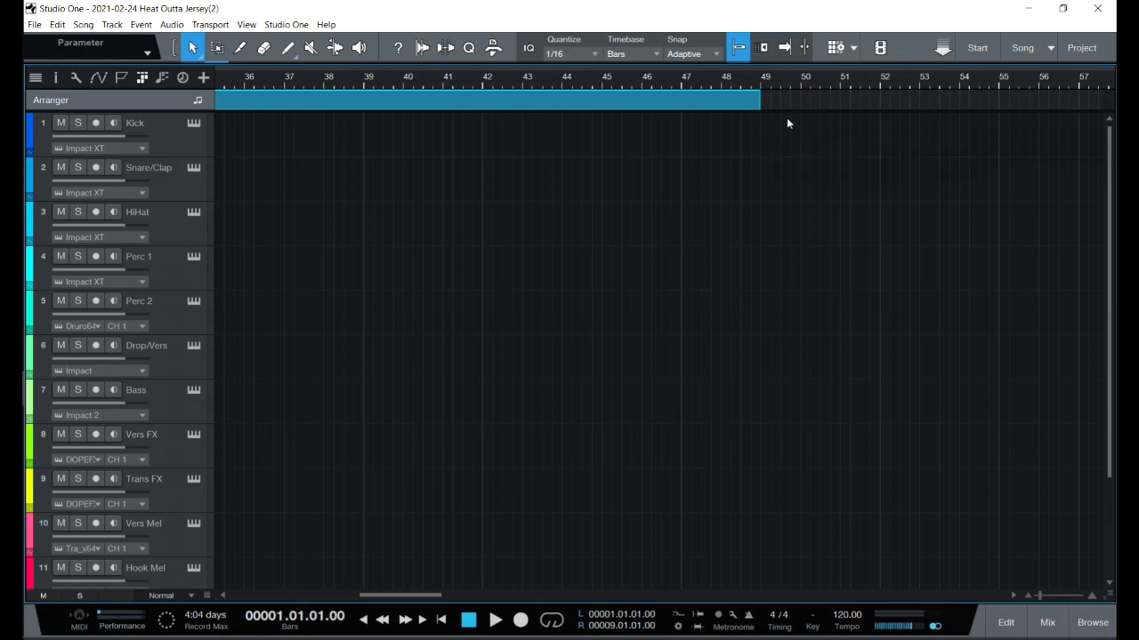
Add a section at bar 49, rename it as Chorus 2, and extend it to bar 57
double_click(785, 101)
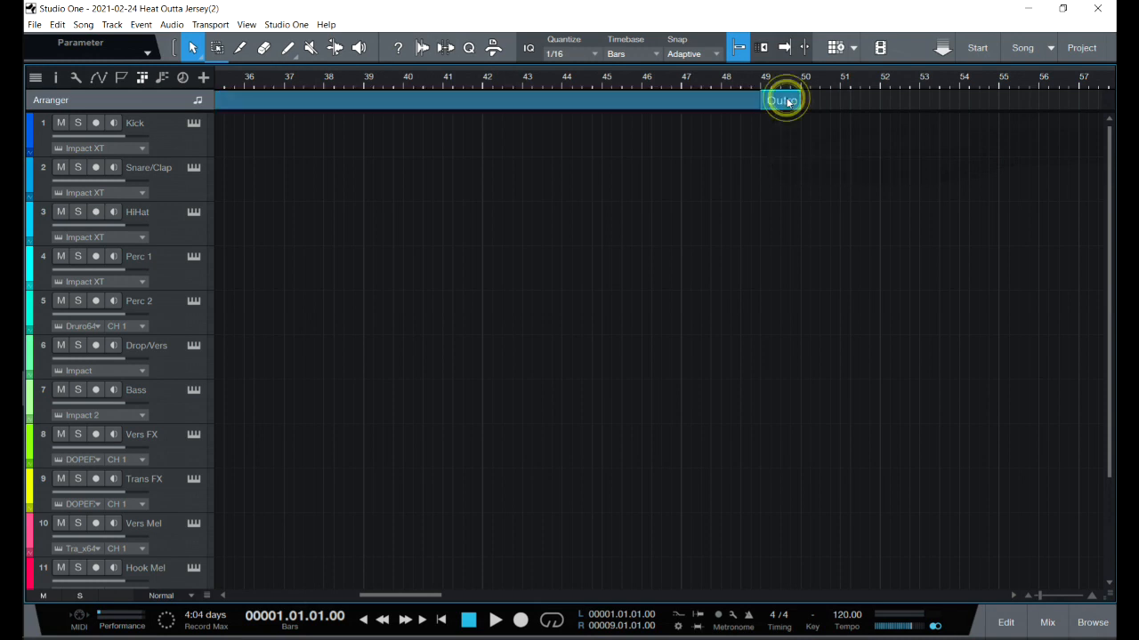
right_click(785, 102)
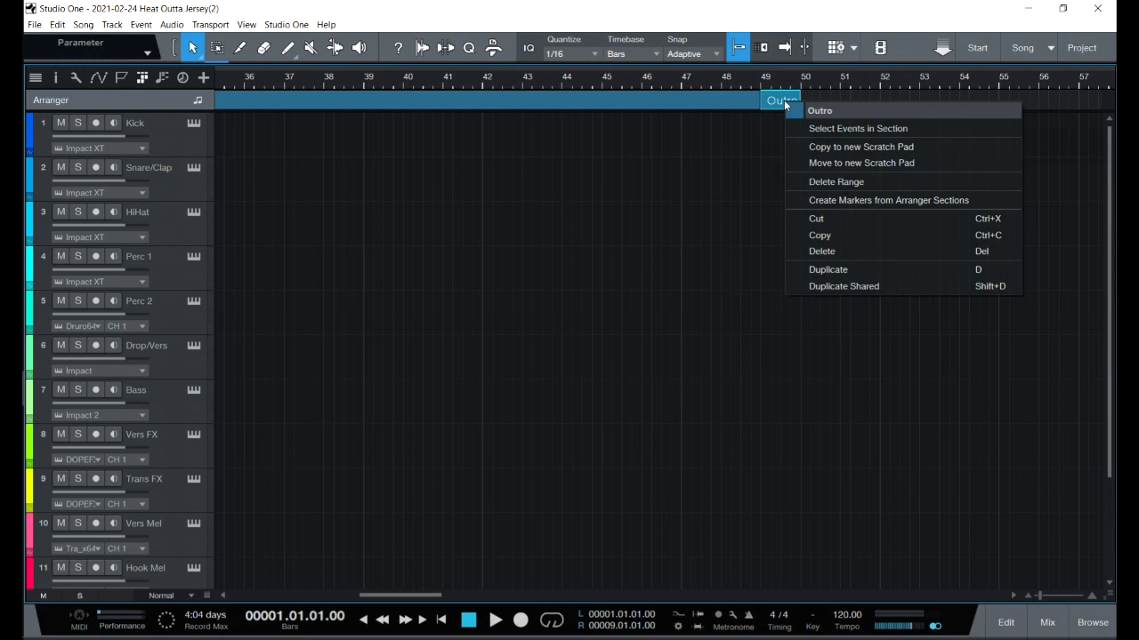
double_click(822, 110)
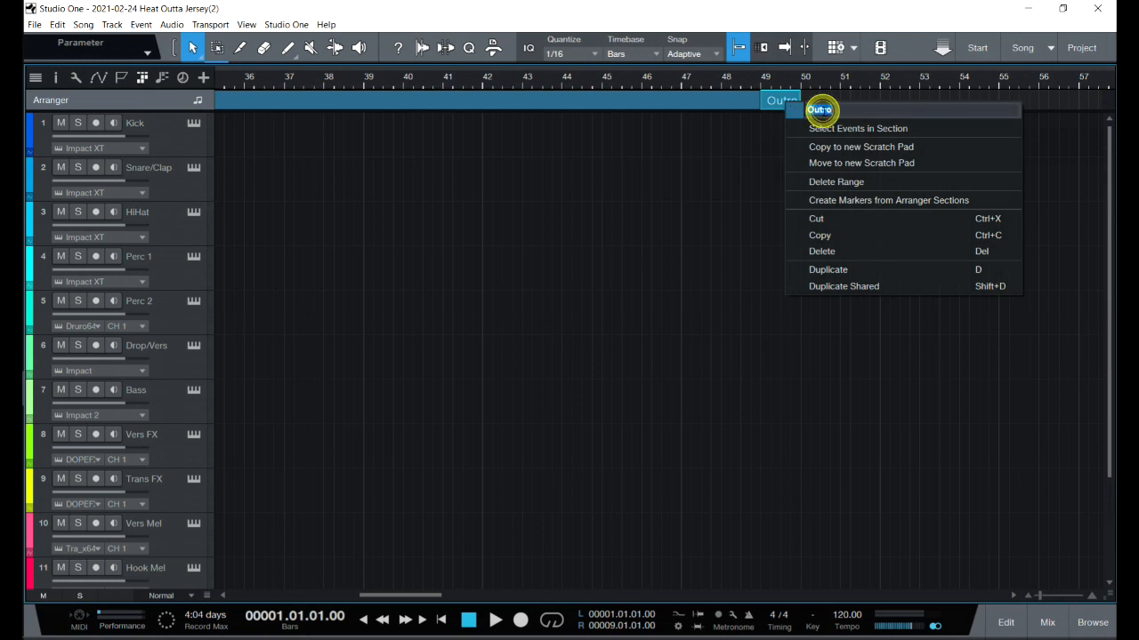
text(Chorus 2)
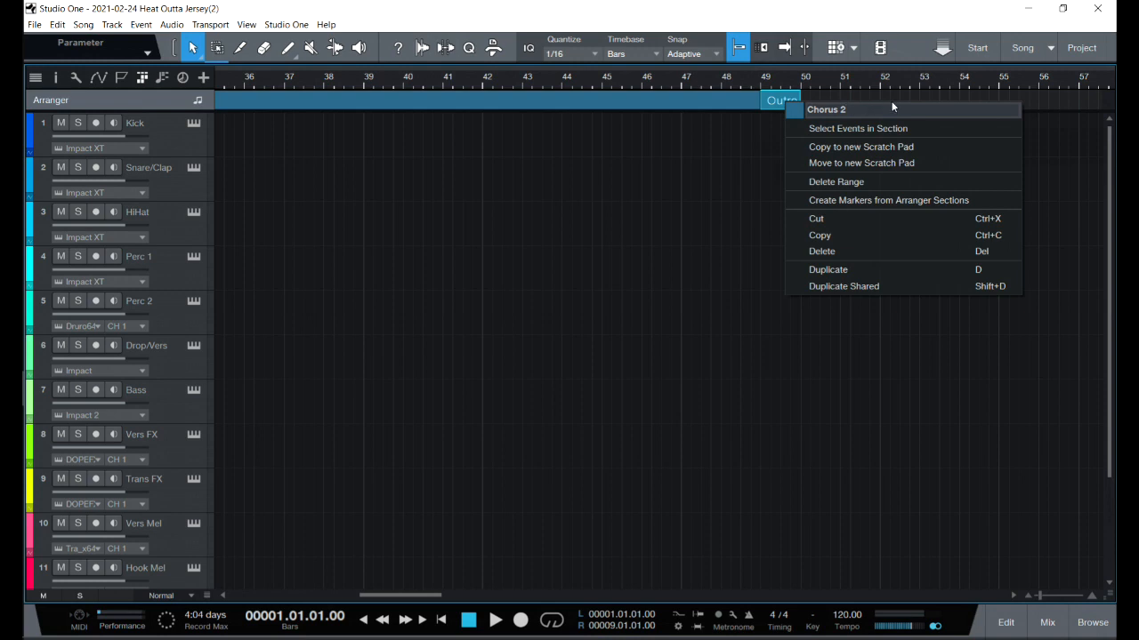
key(Return)
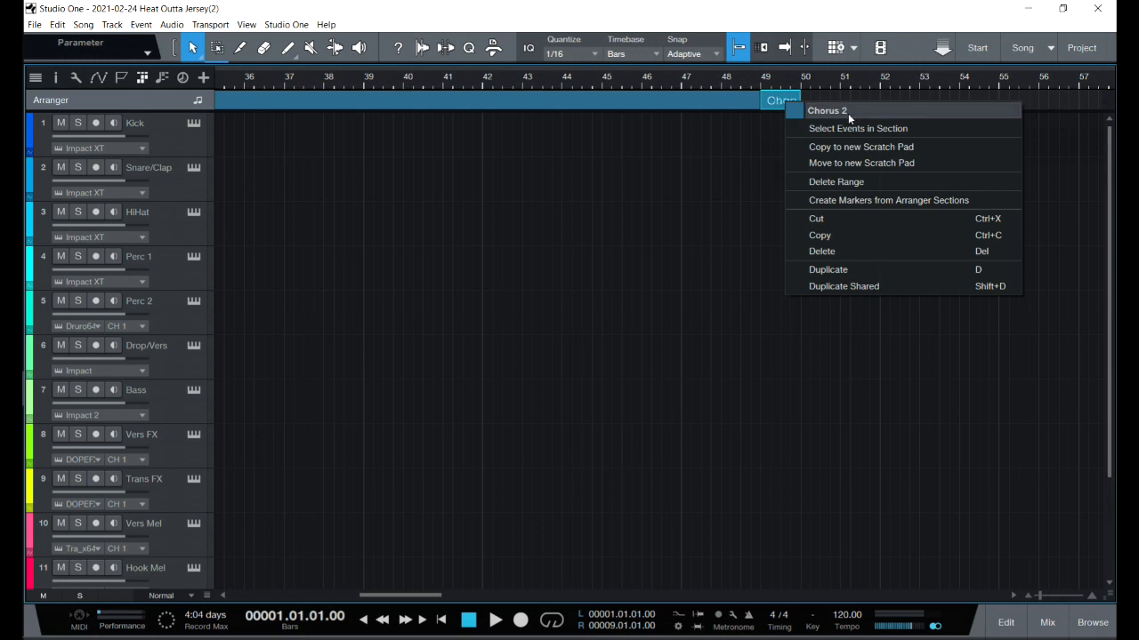
click(770, 103)
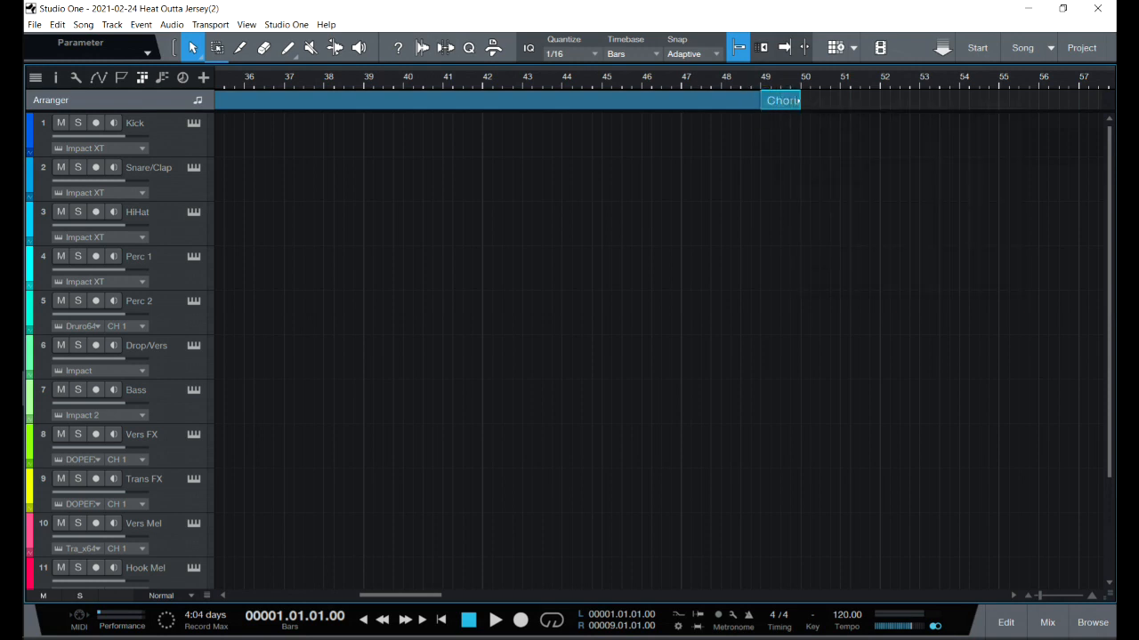
drag(800, 100, 948, 113)
Add a section after Chorus 2 at bar 57, rename it as Verse 3, and extend it to bar 73
double_click(958, 102)
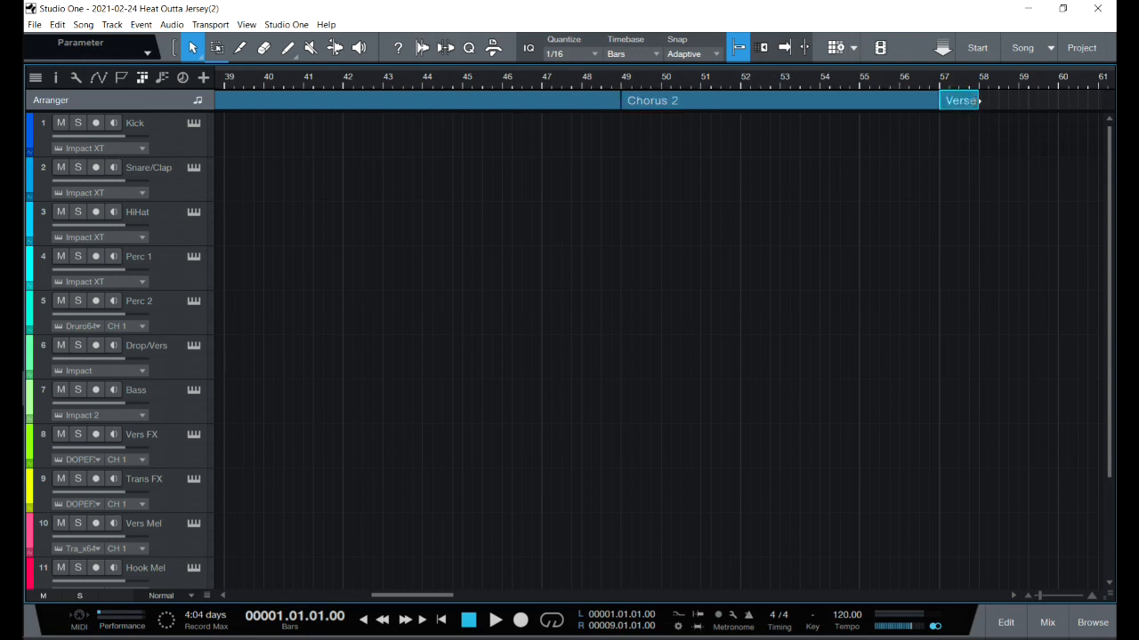
right_click(964, 104)
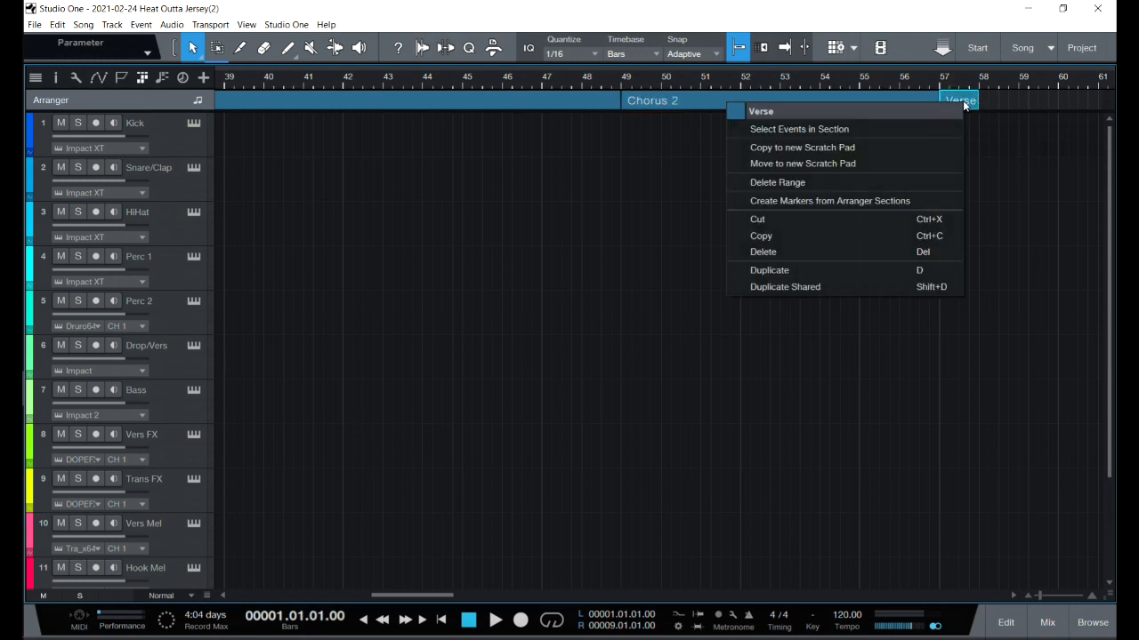
double_click(768, 113)
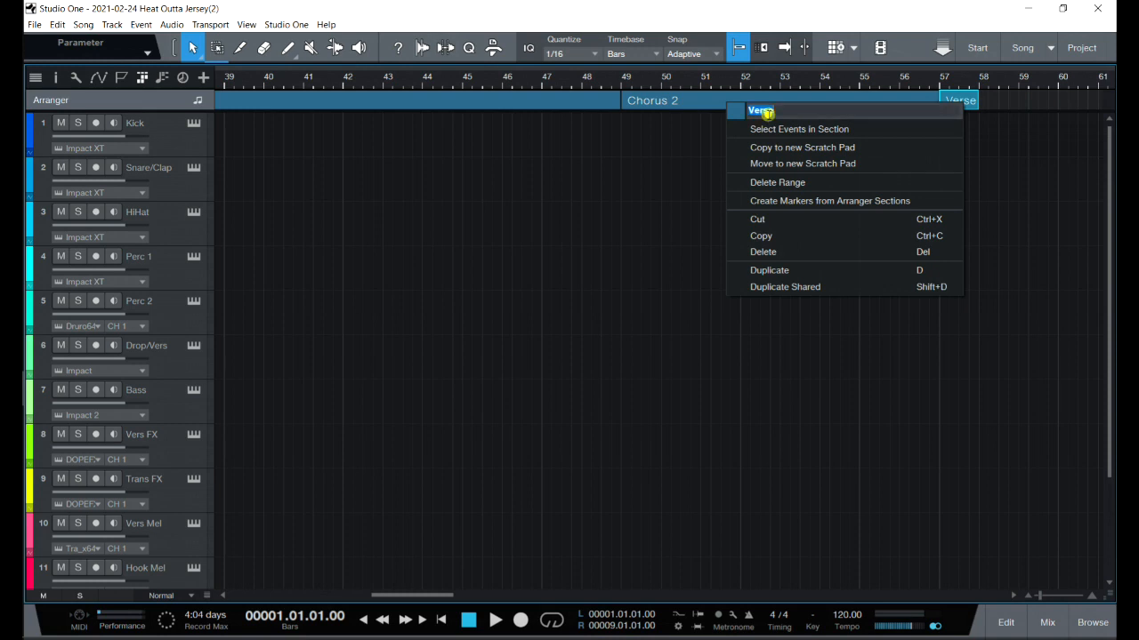
click(773, 111)
text(3)
click(971, 100)
drag(979, 101, 1045, 189)
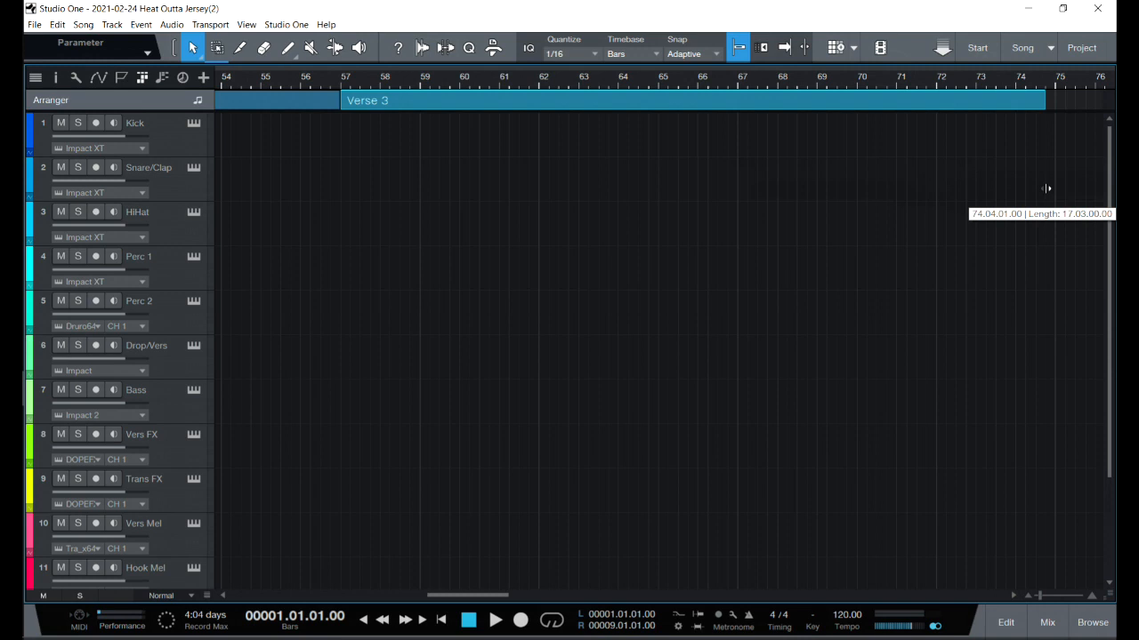
drag(1046, 189, 891, 177)
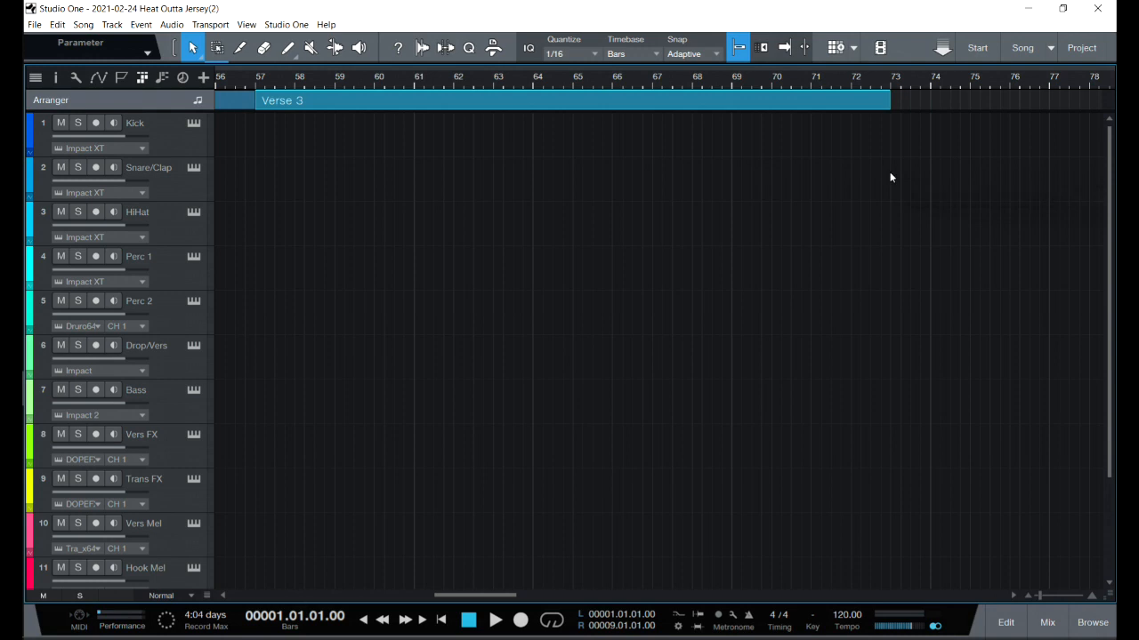
Add a section at bar 73, rename it as Chorus 3, and extend it to bar 81
double_click(914, 103)
right_click(912, 105)
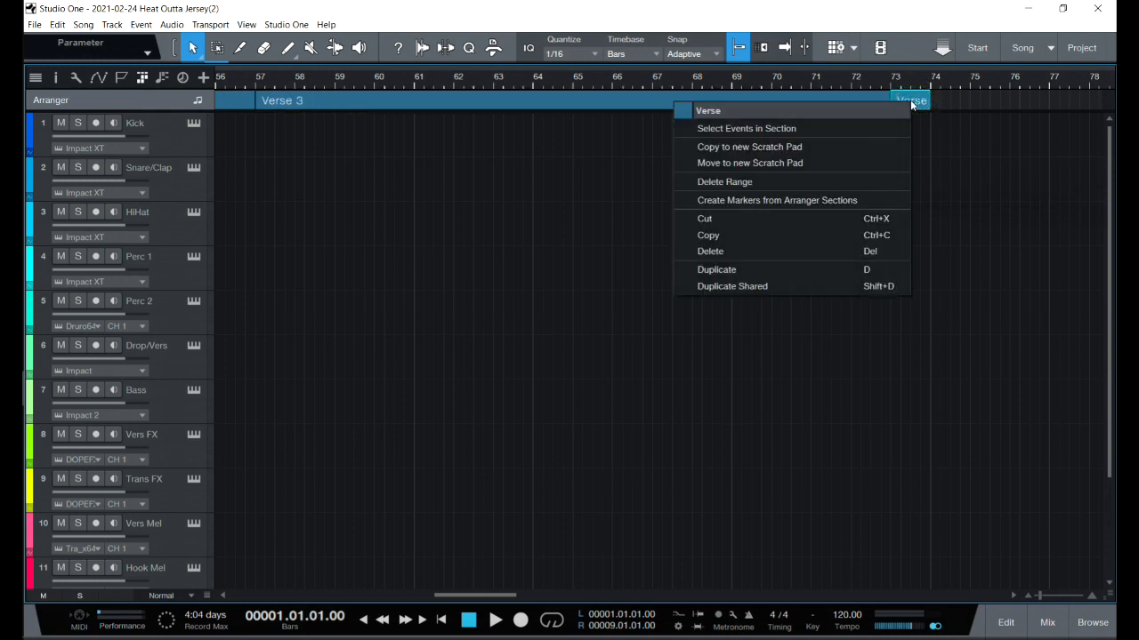
click(711, 110)
text(C)
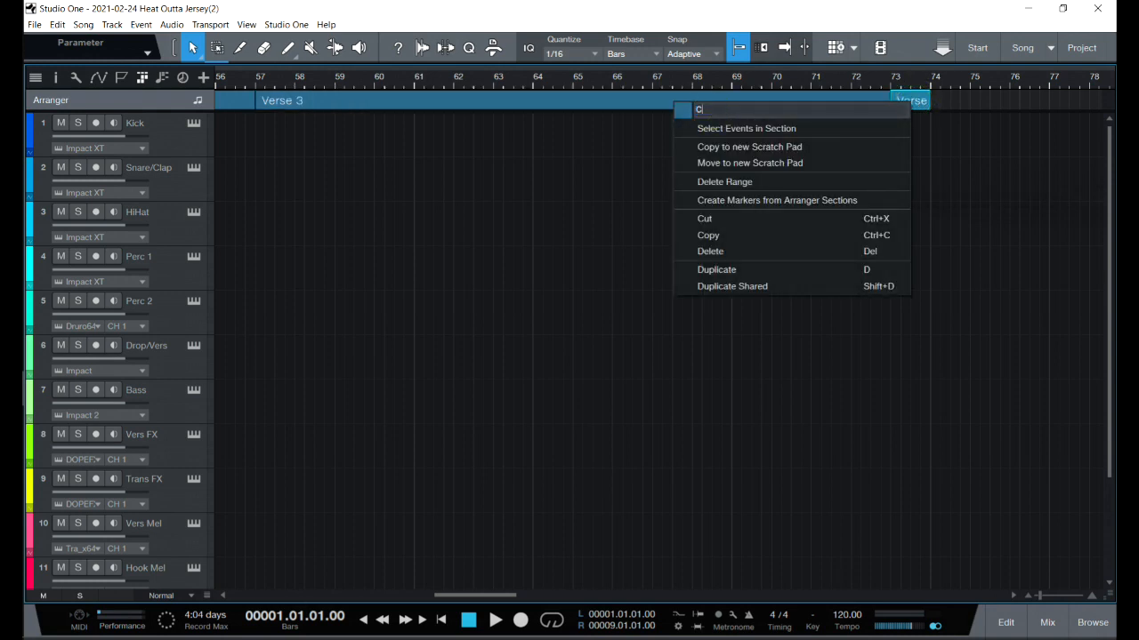
text(horus 3)
key(Return)
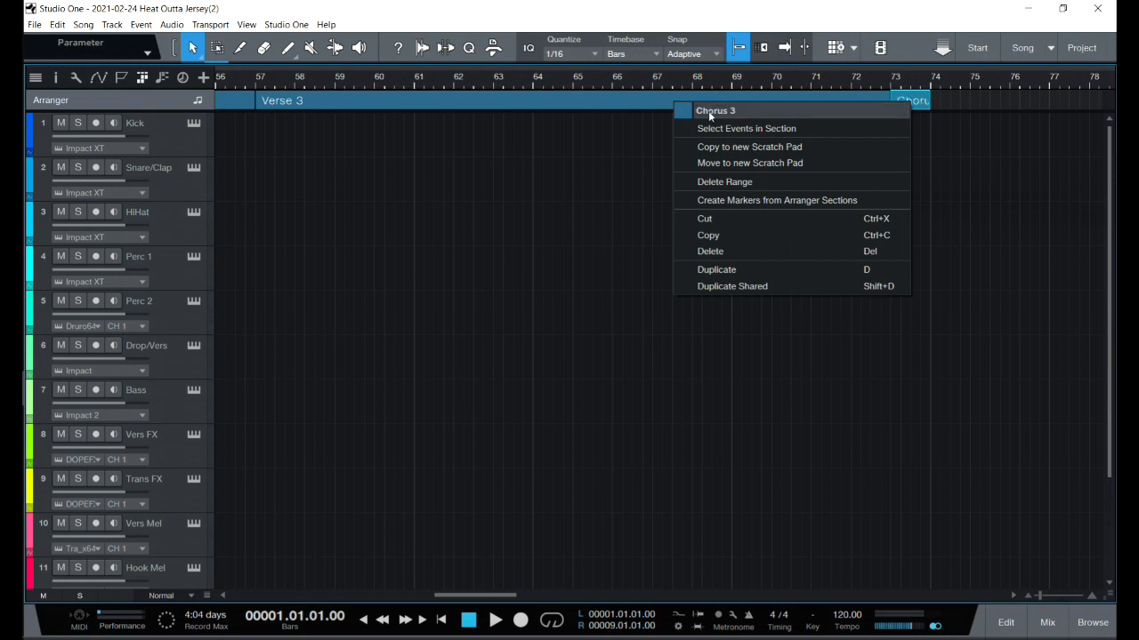
click(920, 96)
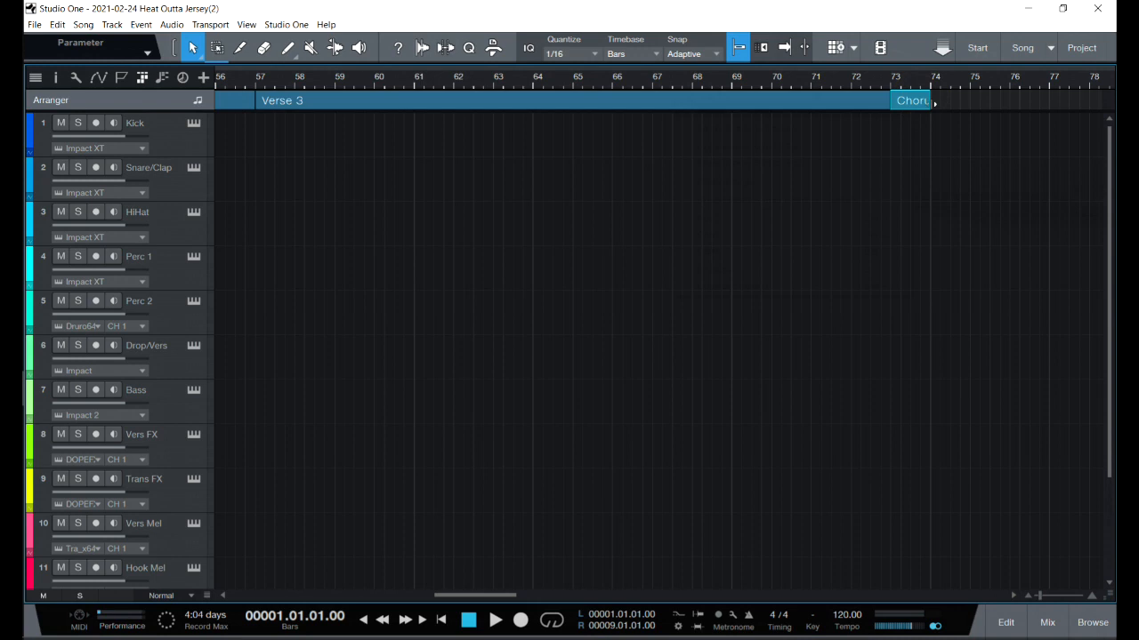
drag(929, 98, 714, 156)
Add a closing section at bar 81, rename it as Outro, and extend it to bar 89
double_click(742, 100)
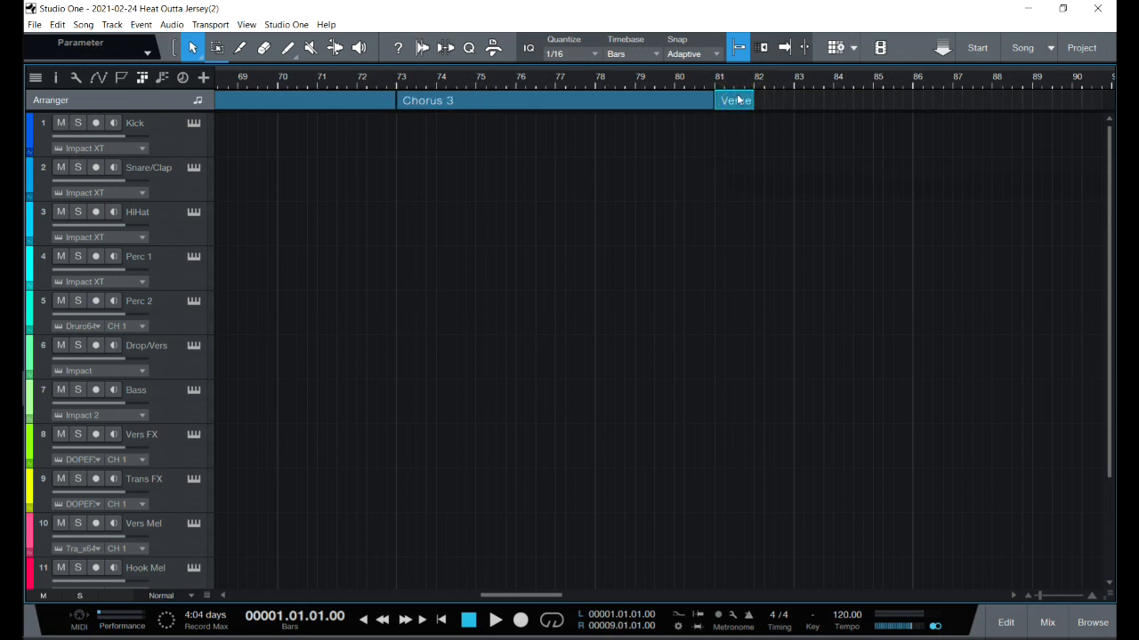
right_click(740, 101)
click(772, 107)
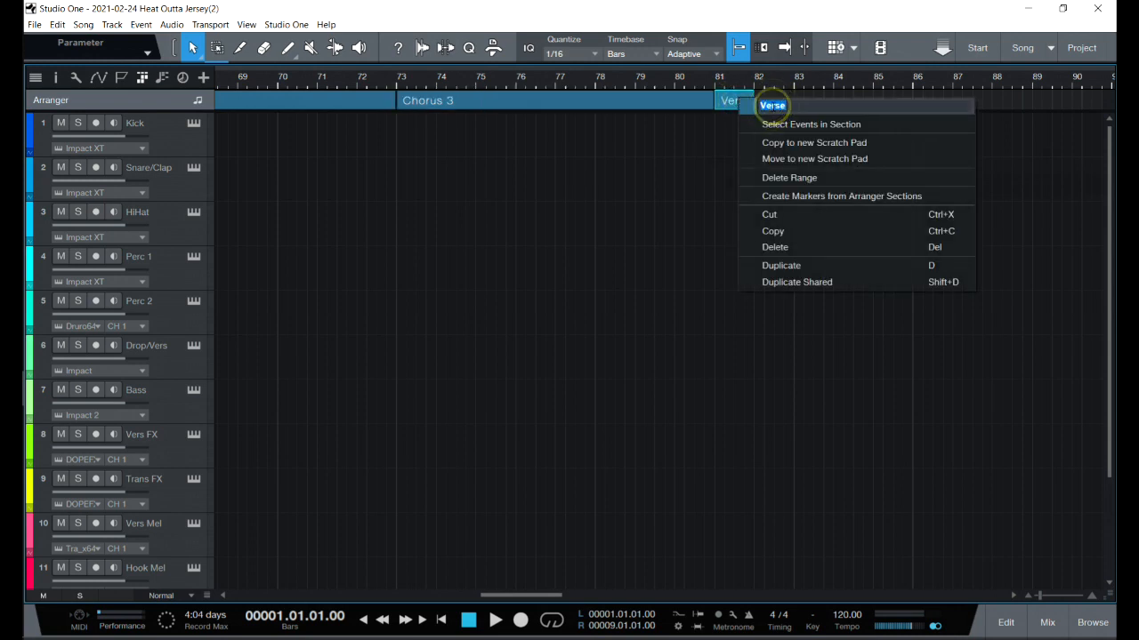
text(Outro)
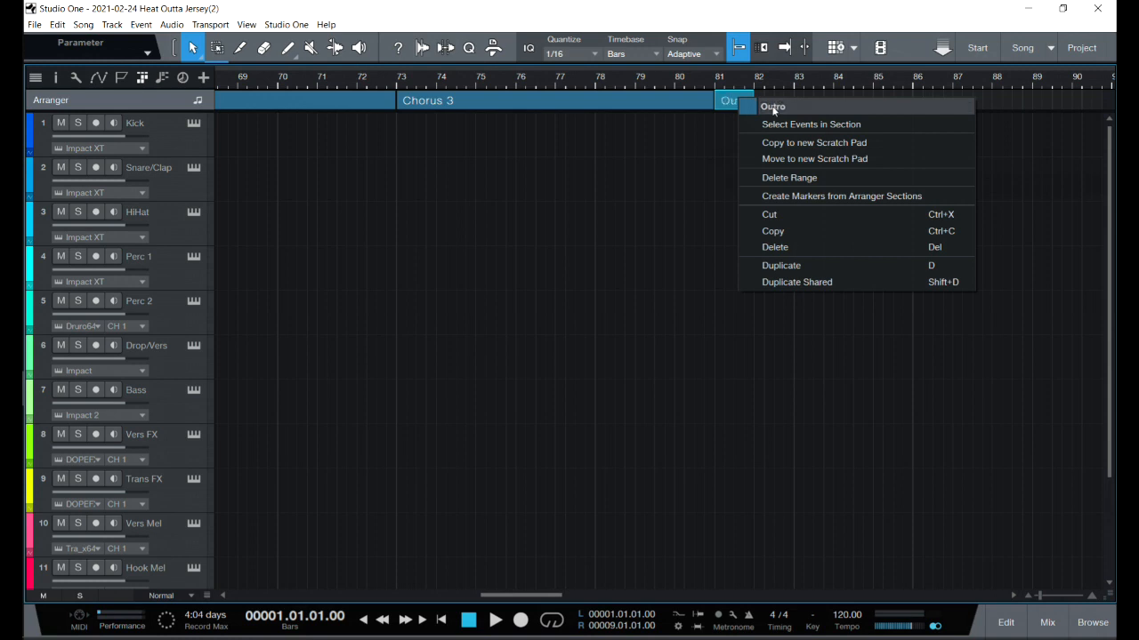
key(Return)
drag(754, 102, 1031, 144)
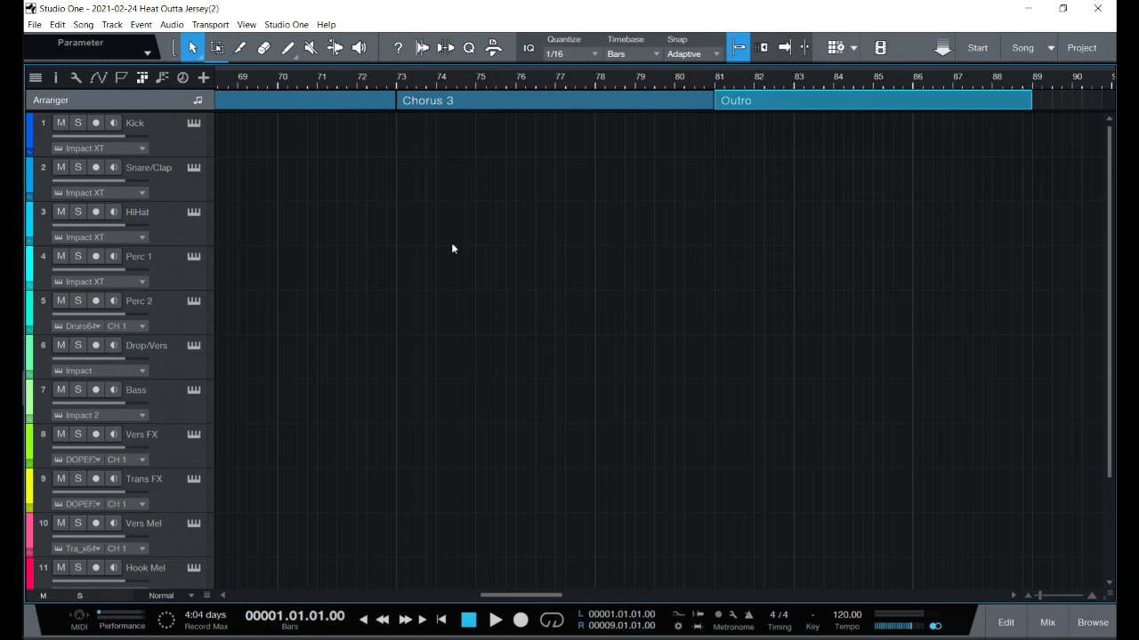
Set the loop's end to bar 89 and turn on looping for the whole arrangement
mouse_move(559, 599)
mouse_down()
mouse_move(521, 617)
mouse_move(570, 607)
mouse_up()
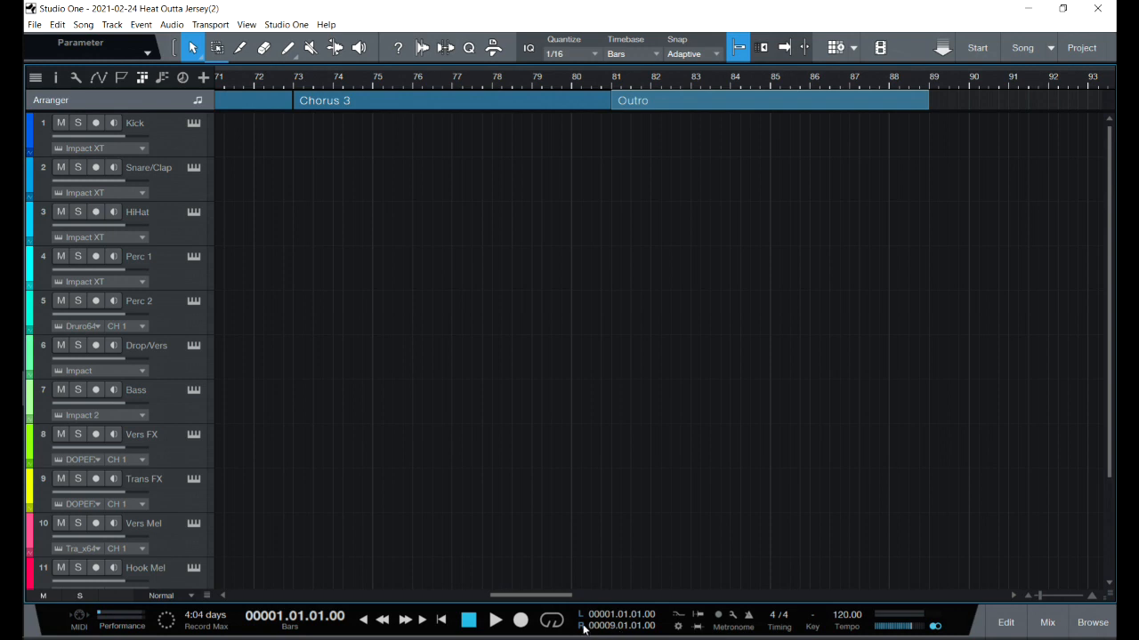
click(612, 627)
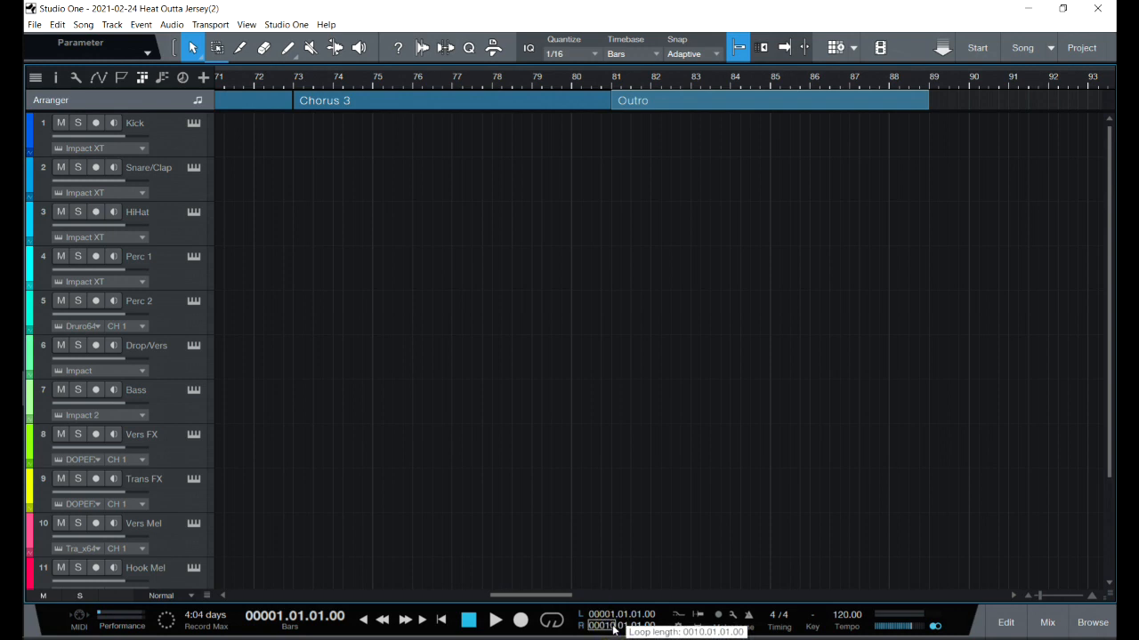
double_click(601, 626)
text(89)
key(Return)
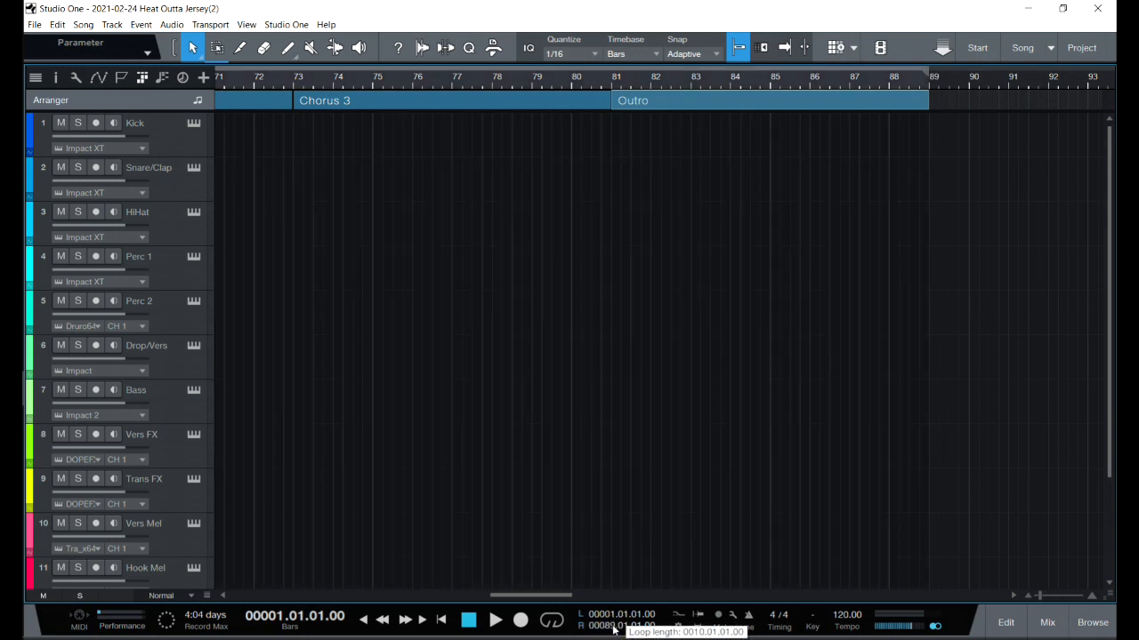
click(552, 621)
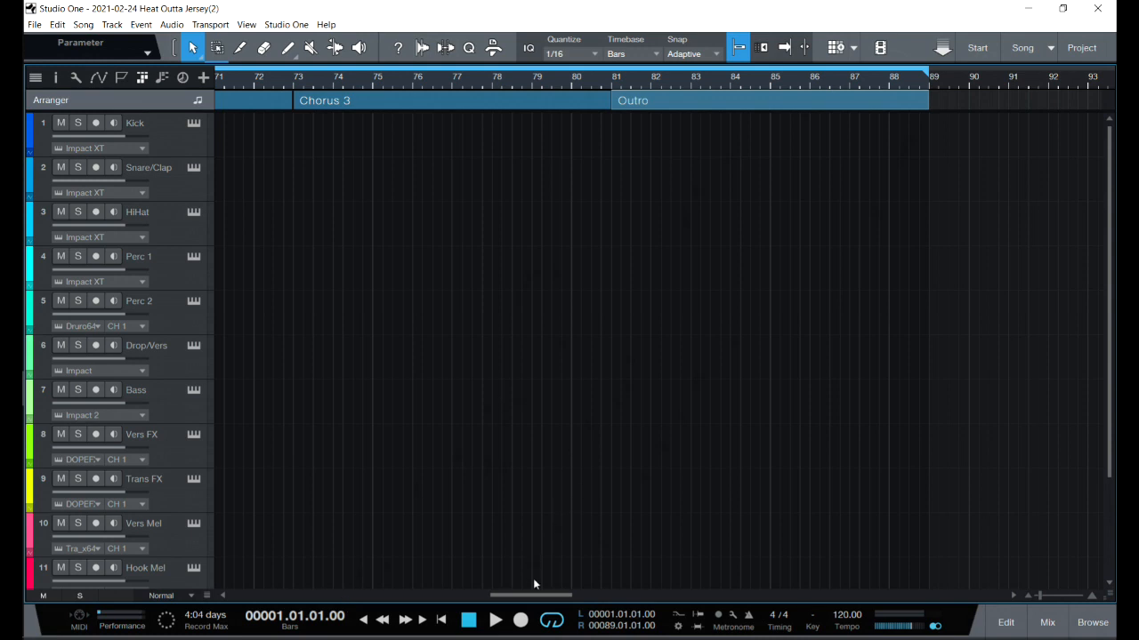
Show the mixer console, enlarge its height to give the insert slots more room, and hide it again
drag(539, 591, 253, 583)
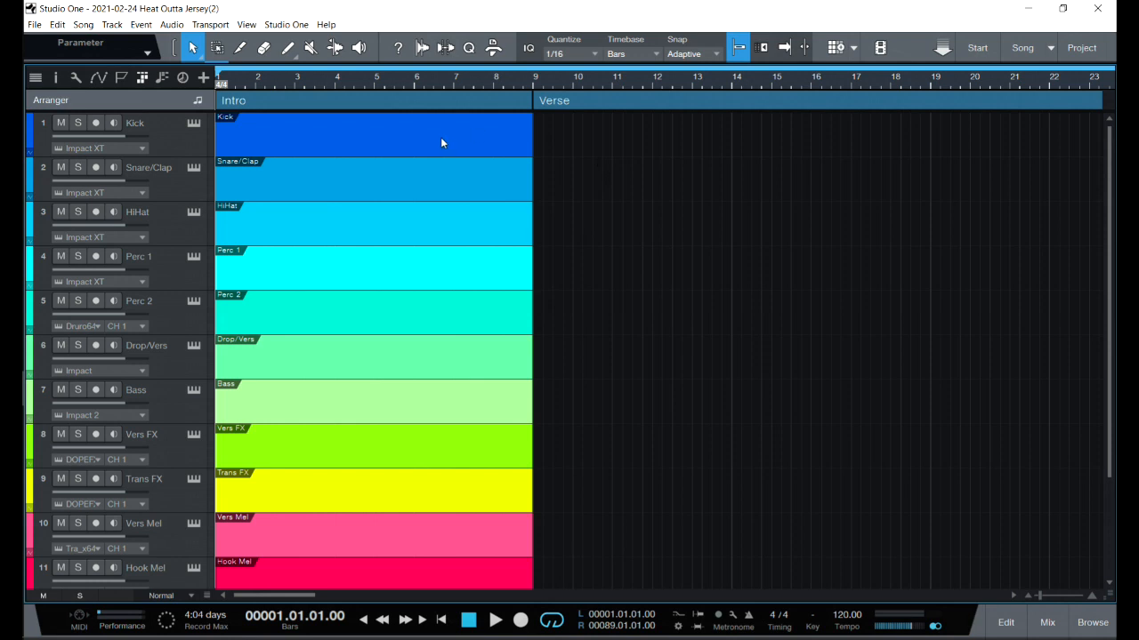
click(1048, 623)
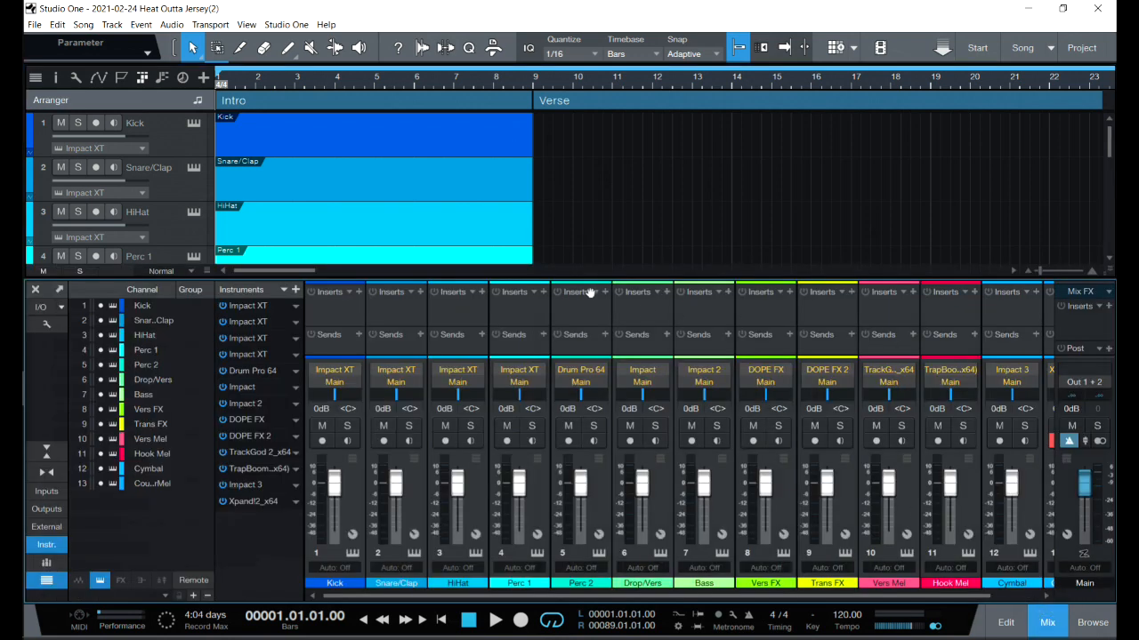
drag(591, 276, 580, 175)
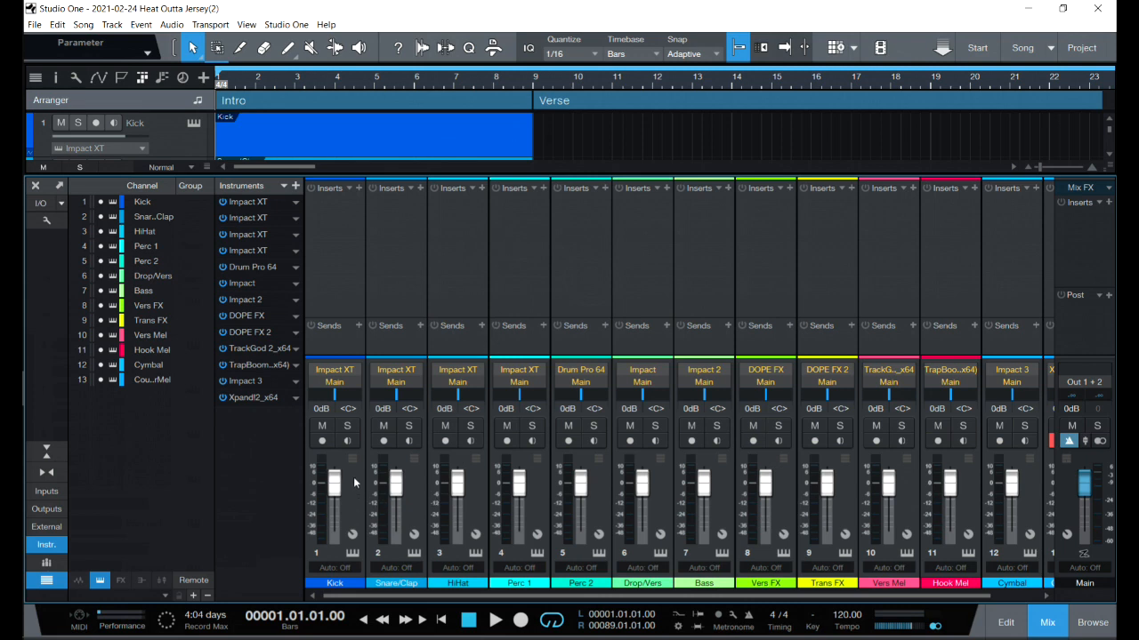
click(1047, 626)
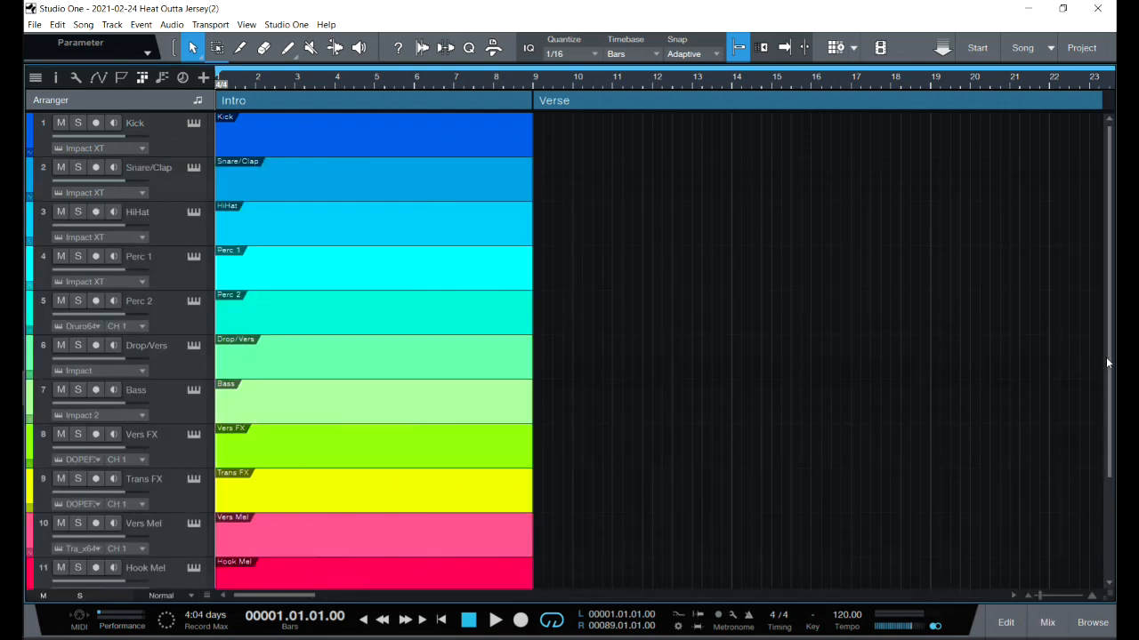
Start adding a track below Counter Mel, with Audio as its type and Tag as its name
drag(1110, 373, 1089, 503)
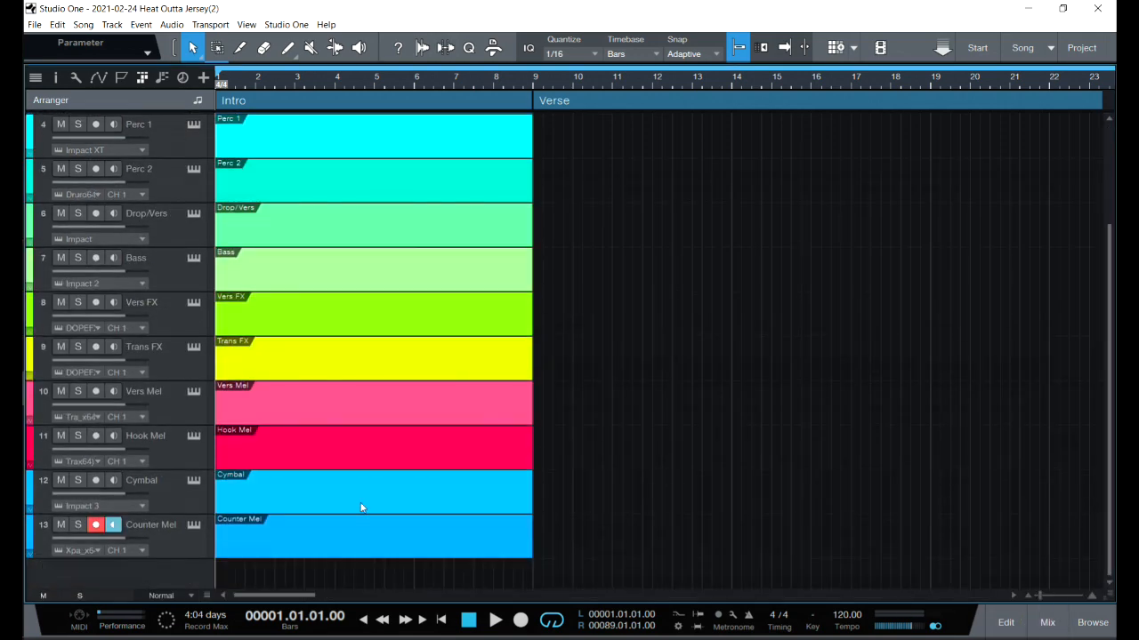
click(174, 539)
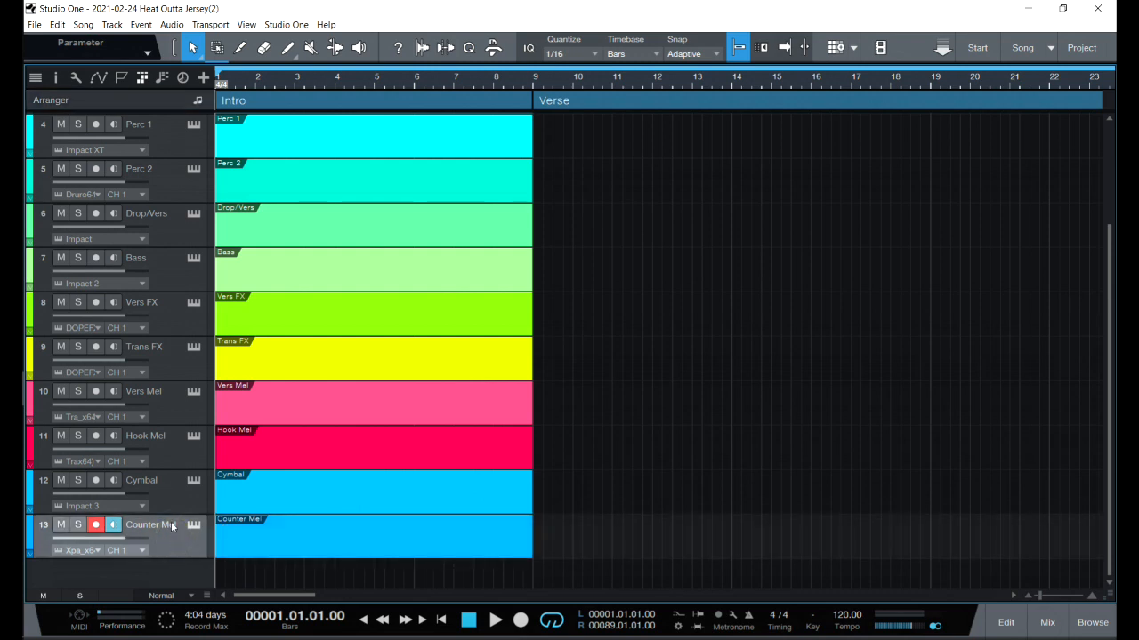
click(203, 78)
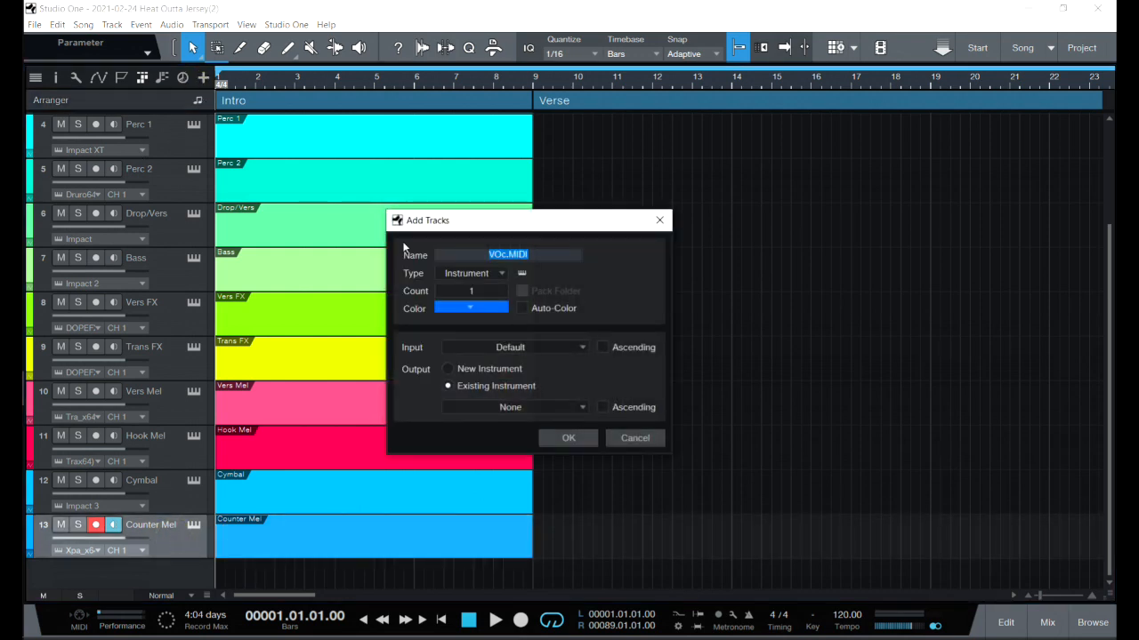
click(498, 274)
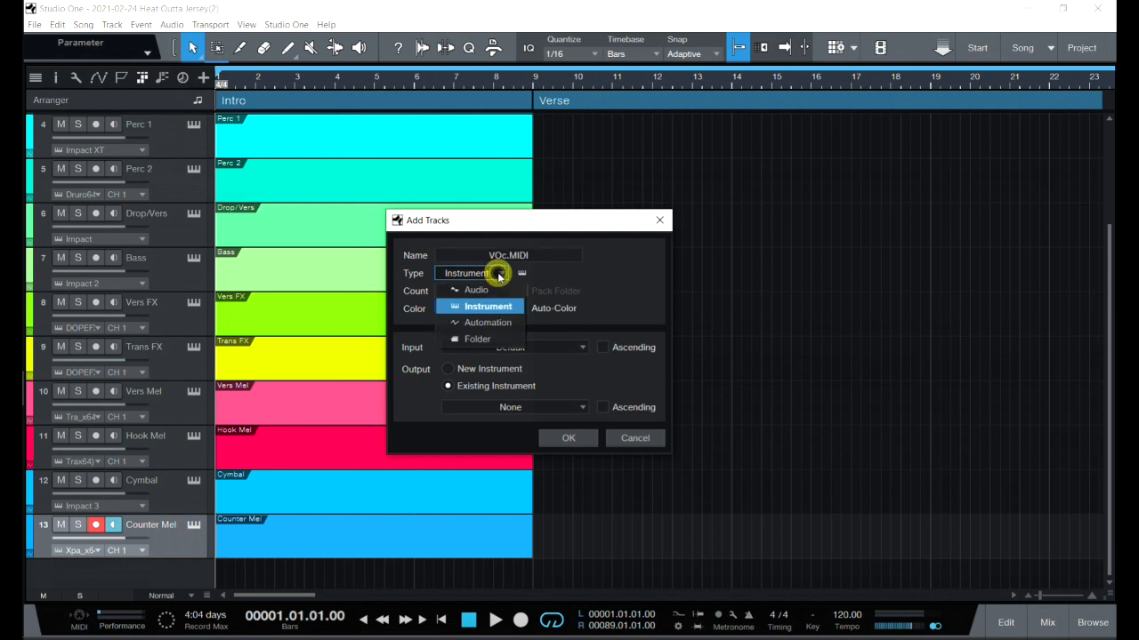
click(502, 276)
click(503, 275)
click(488, 294)
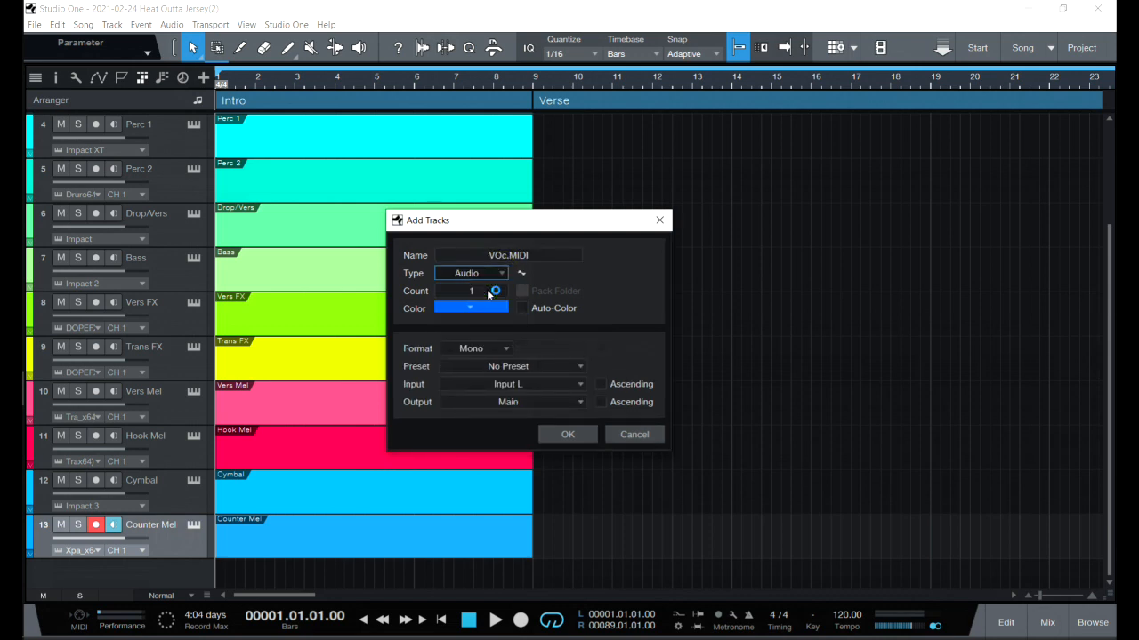
click(528, 255)
text(Tag)
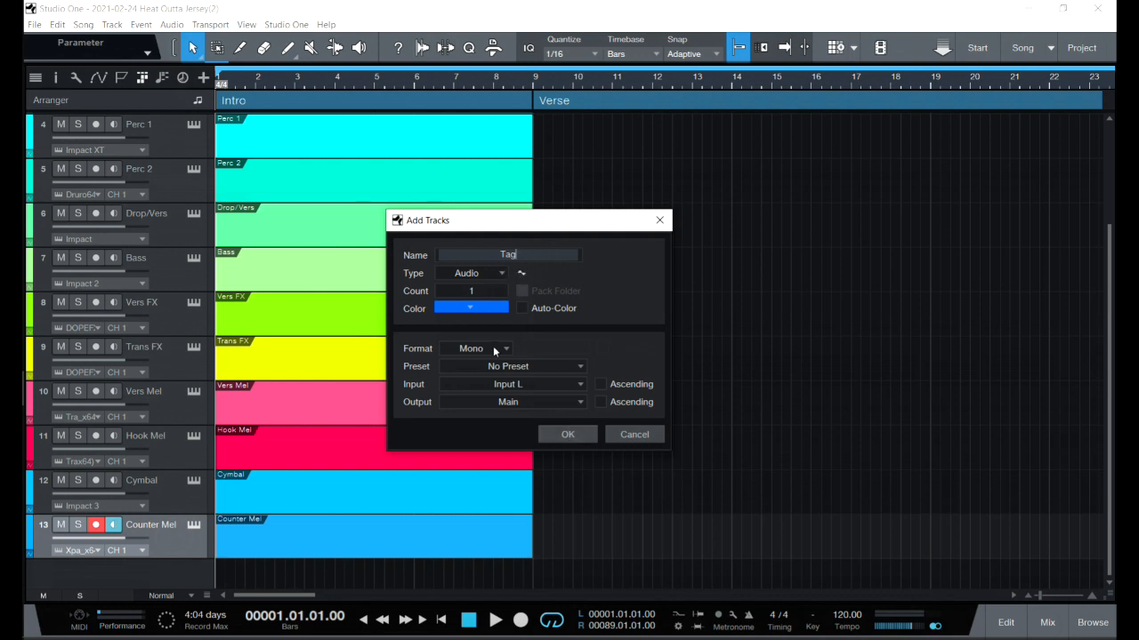
Set the new Tag track's color to white and create the mono audio track
click(461, 309)
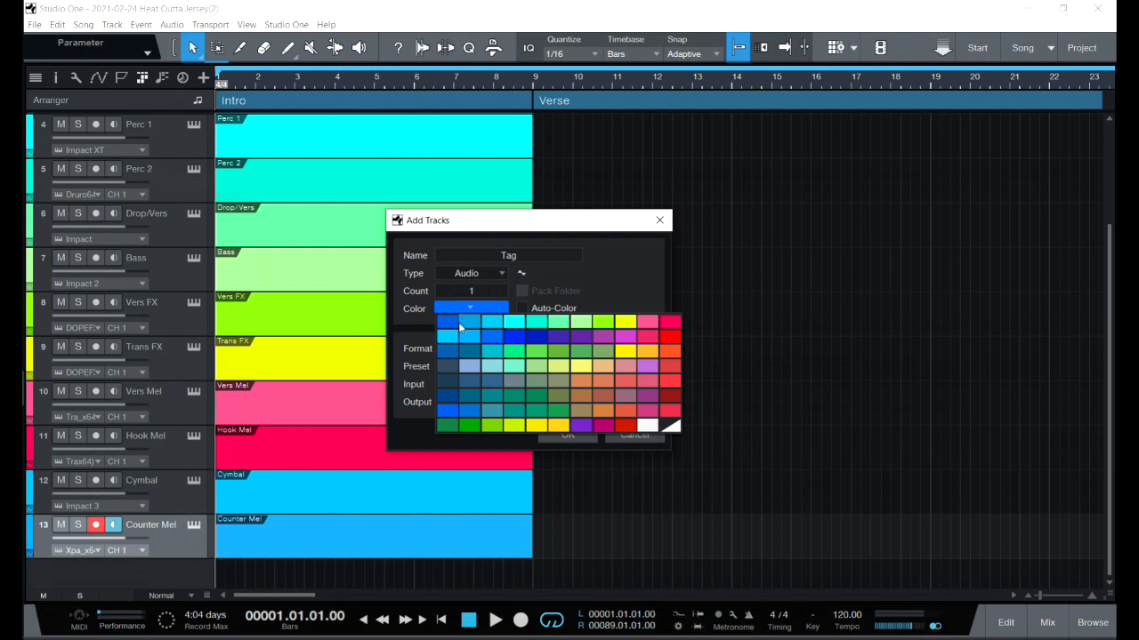
click(494, 322)
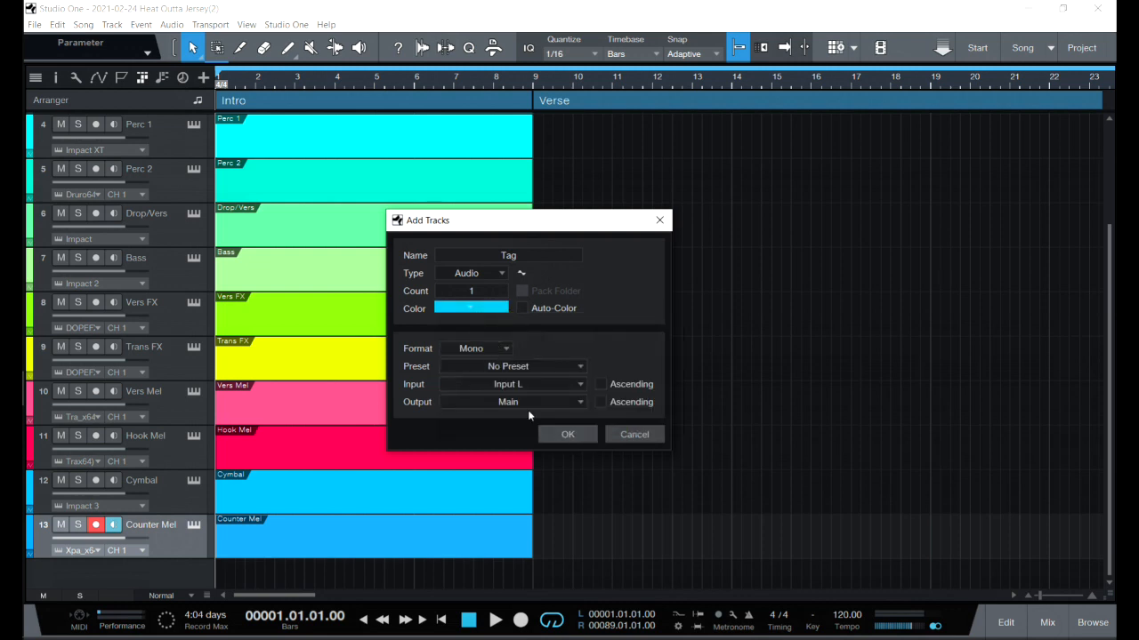
click(503, 309)
click(647, 427)
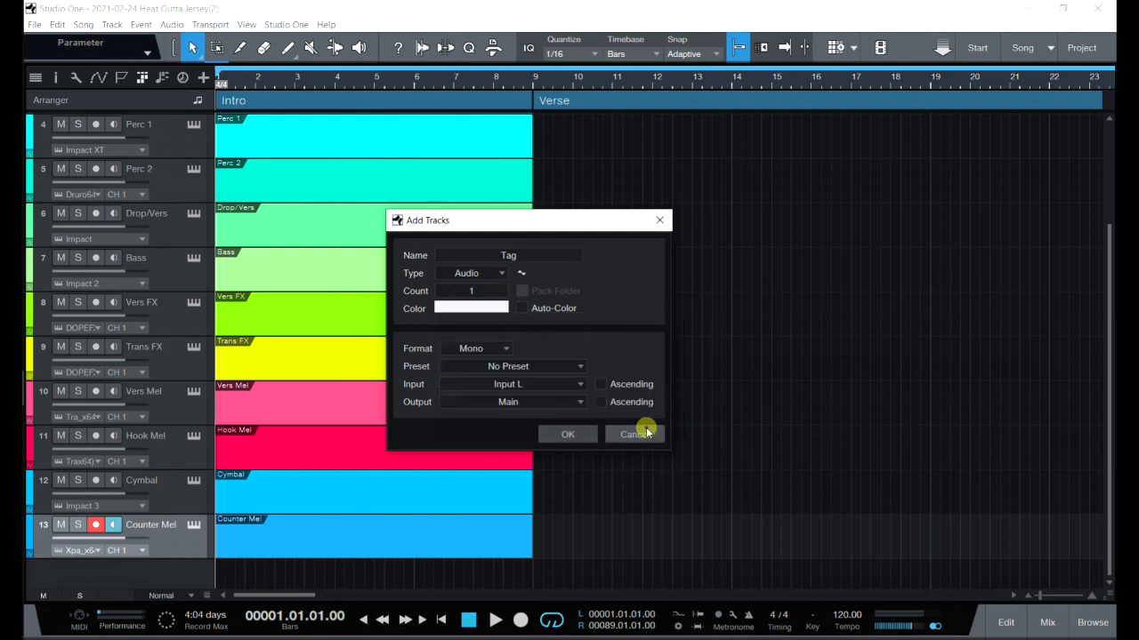
click(569, 435)
Create an empty part on the Tag track, split it at bar 9, and delete the portion after the Intro
double_click(255, 569)
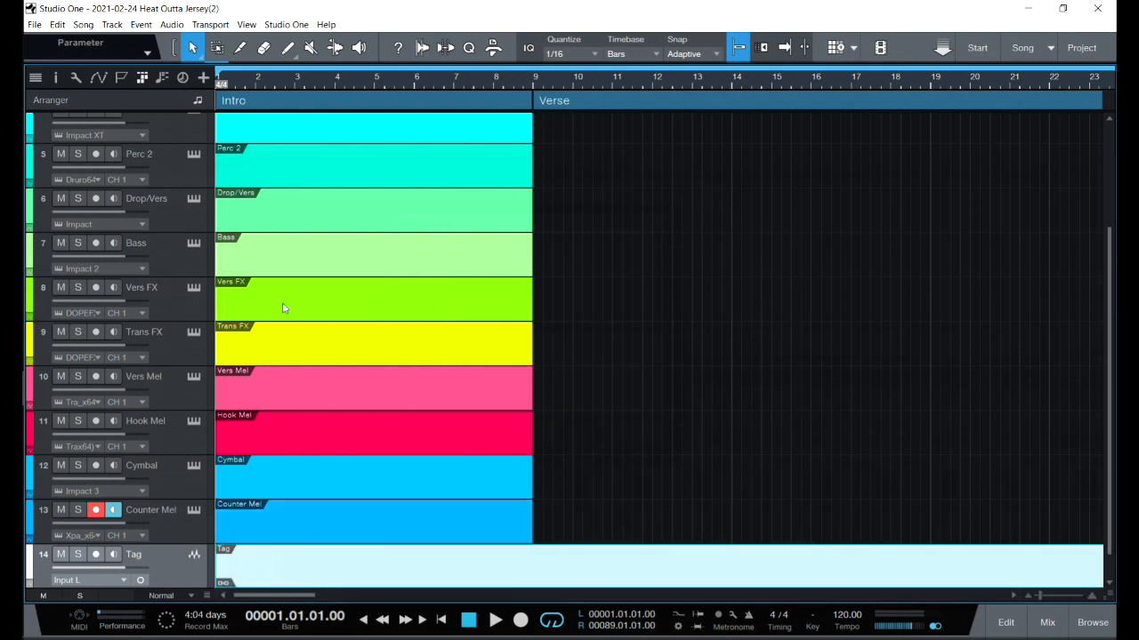
click(238, 50)
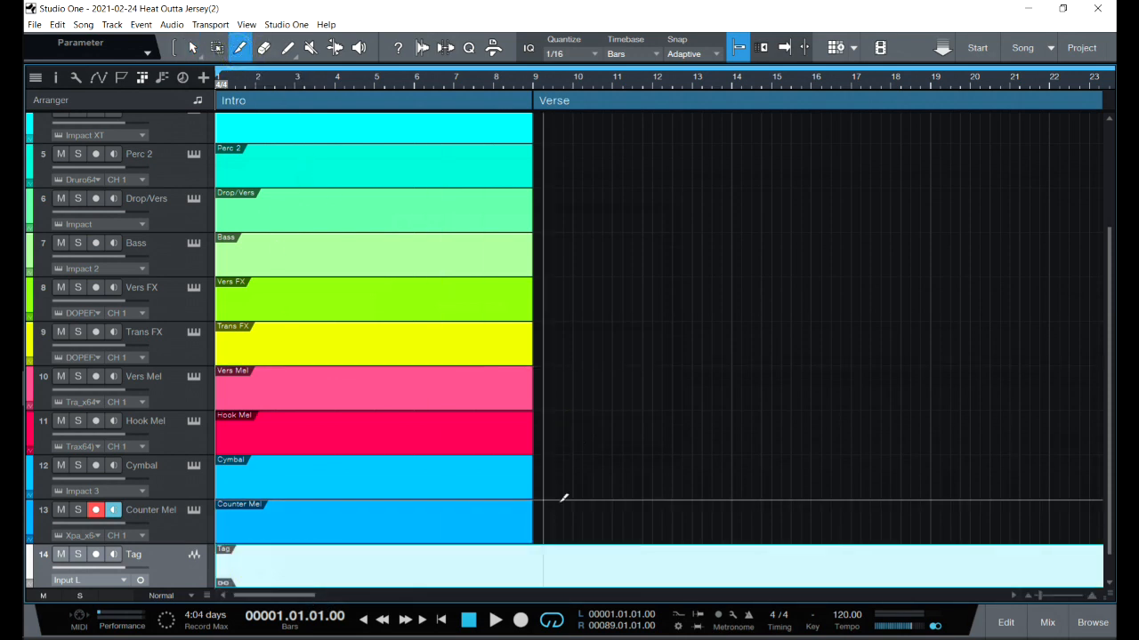
click(534, 564)
key(Delete)
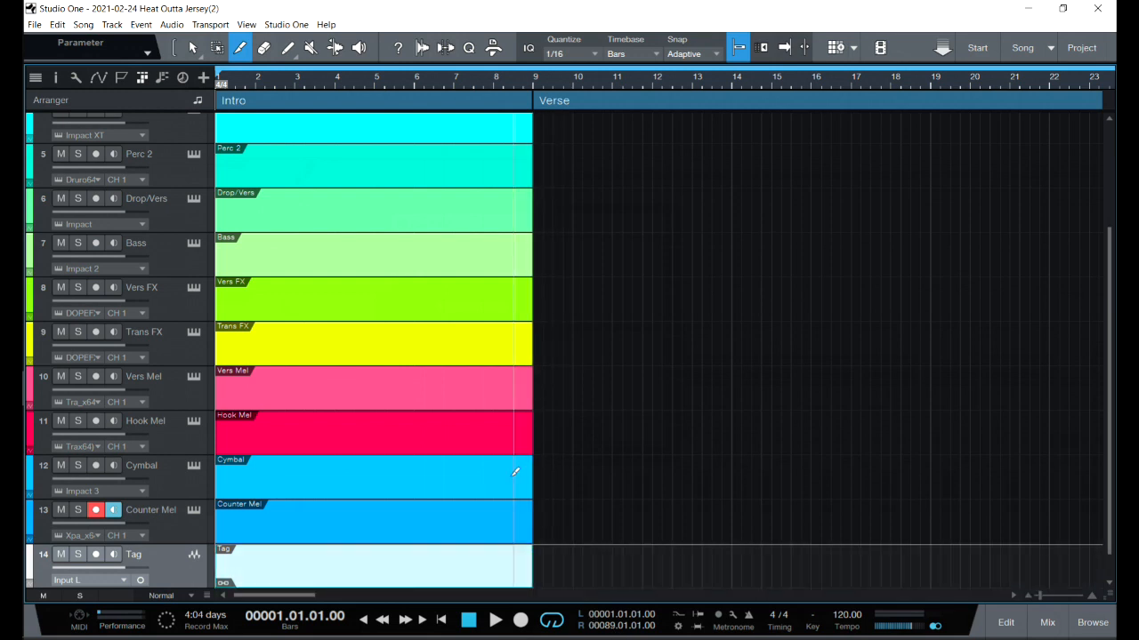
click(196, 49)
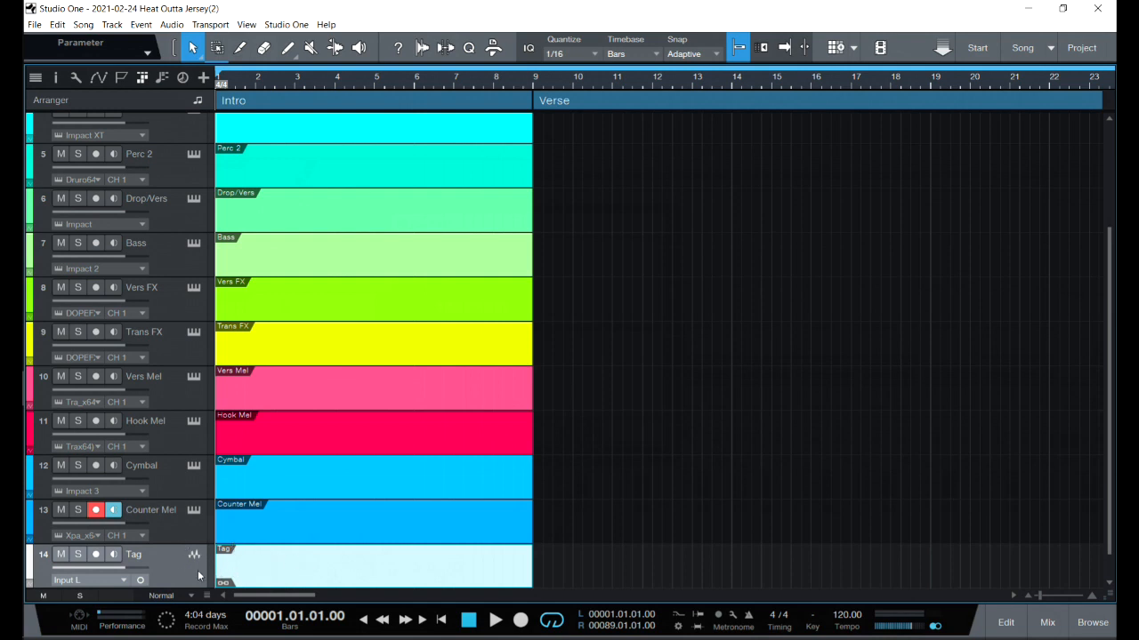
Show the mixer console, select the Kick through Perc 2 channels, and add a bus for the selected channels
click(1049, 629)
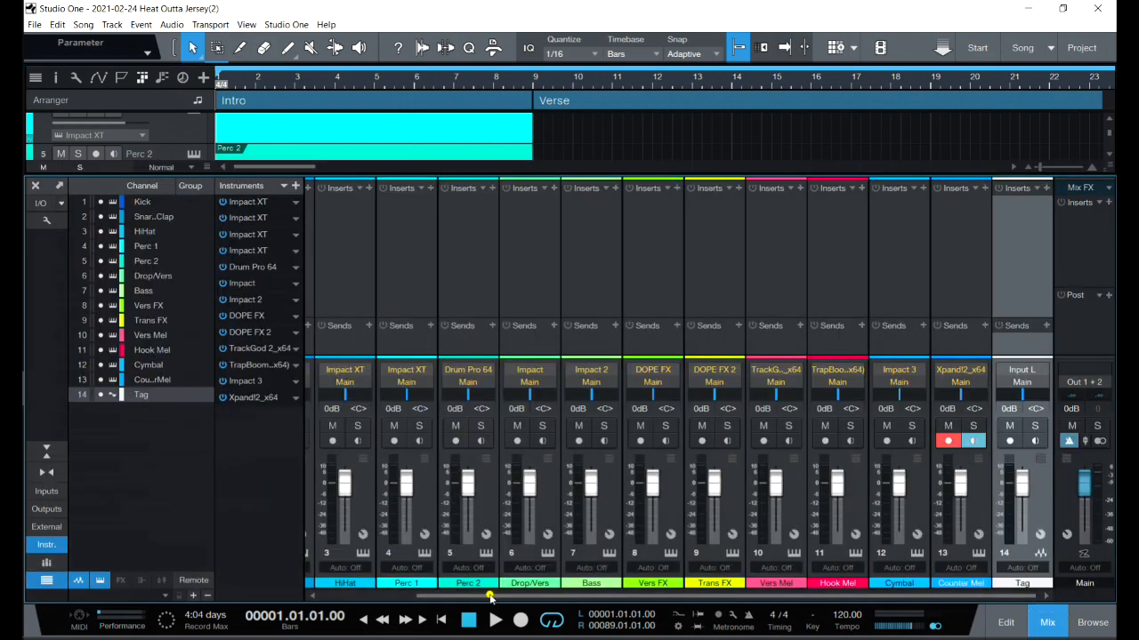
drag(489, 595, 365, 596)
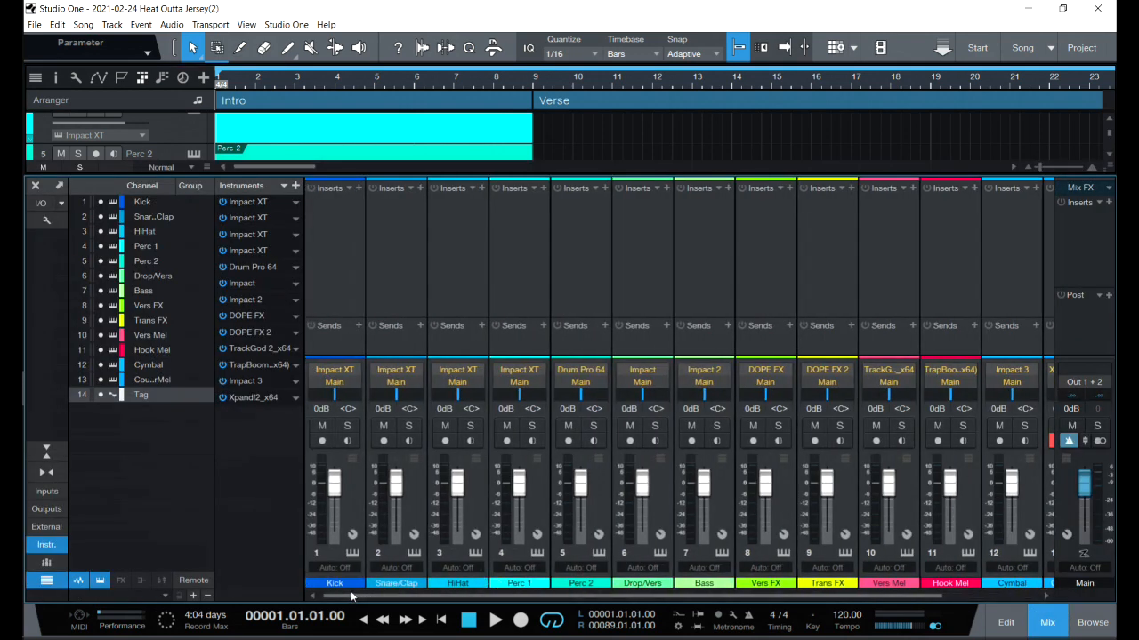
click(351, 478)
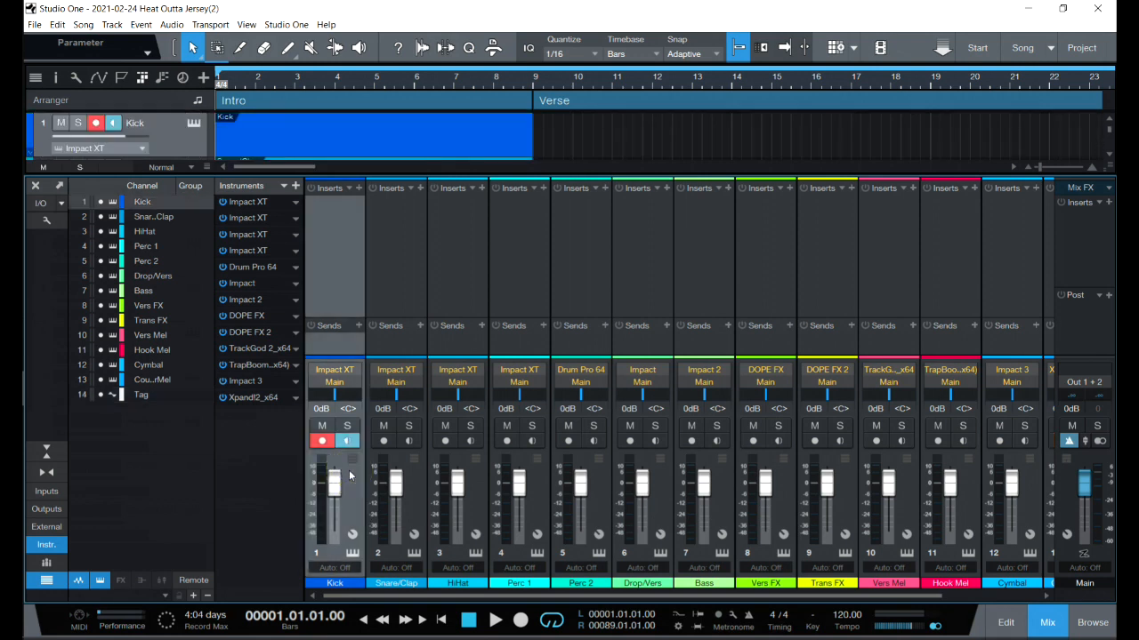
click(410, 506)
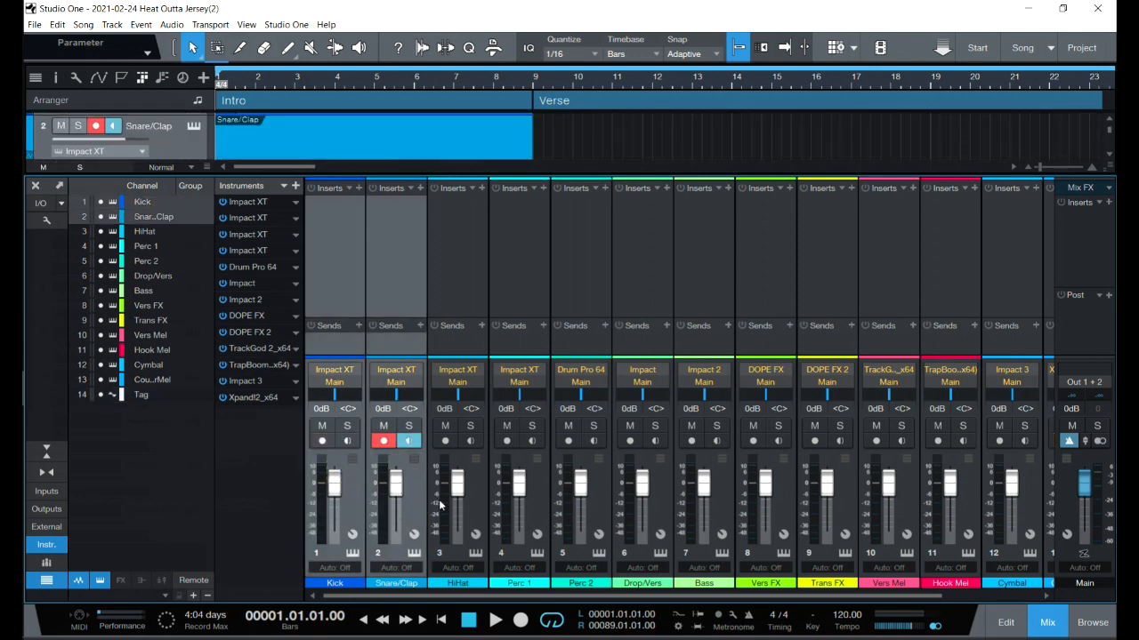
click(471, 506)
click(525, 507)
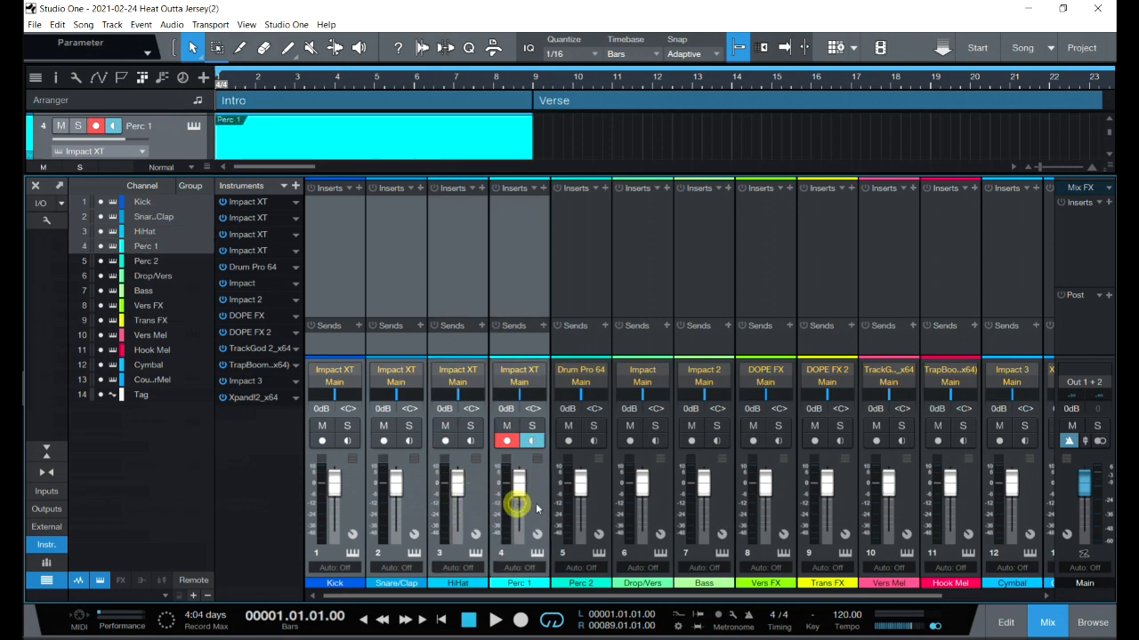
click(594, 502)
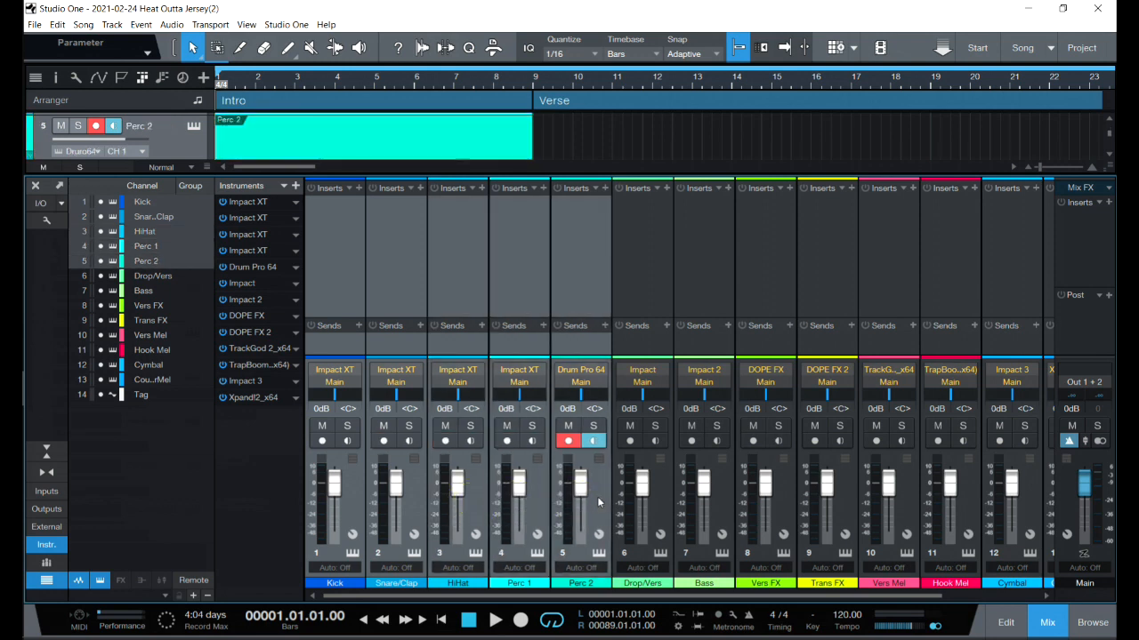
right_click(595, 476)
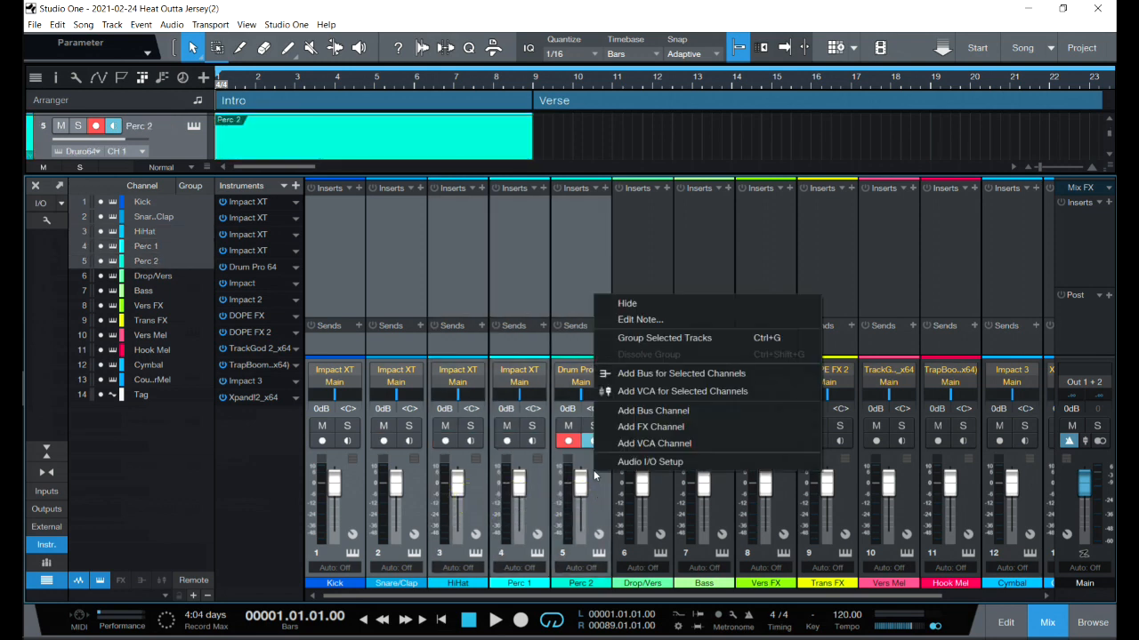
click(628, 377)
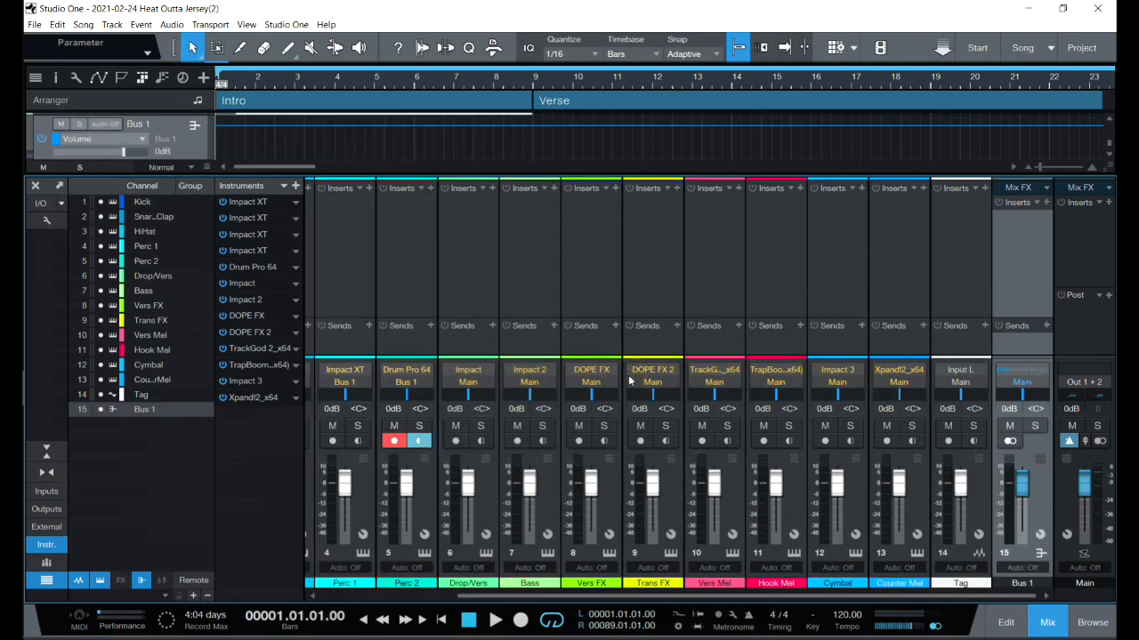
Rename the new bus as Drum Bus 1 and set its channel color to red
double_click(1017, 583)
click(1011, 582)
text(Drum)
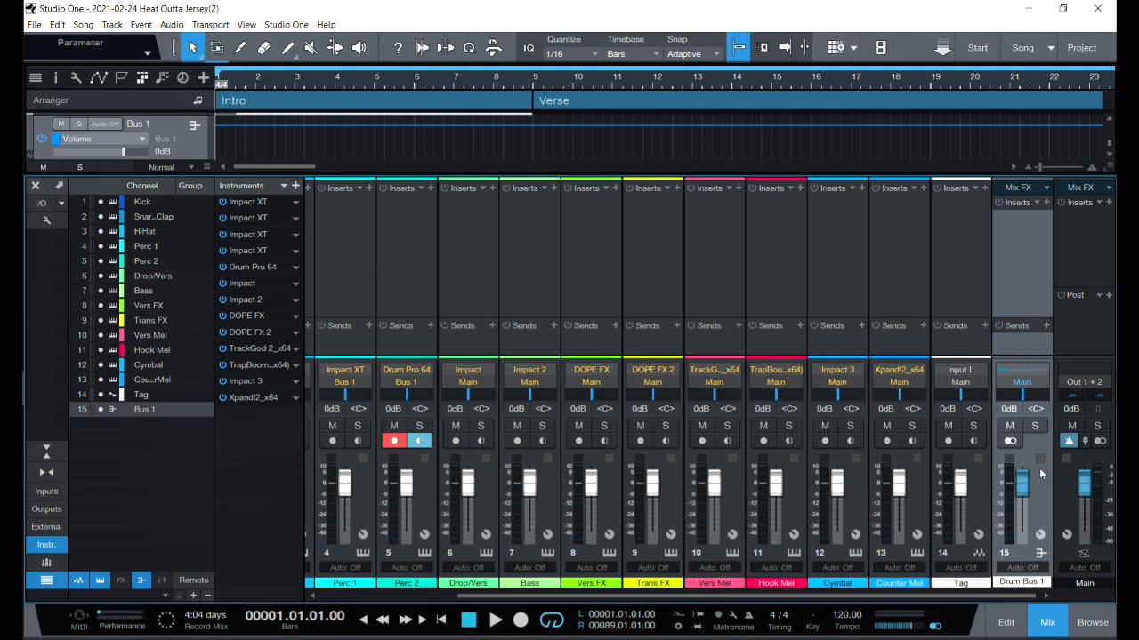
key(Return)
click(1029, 584)
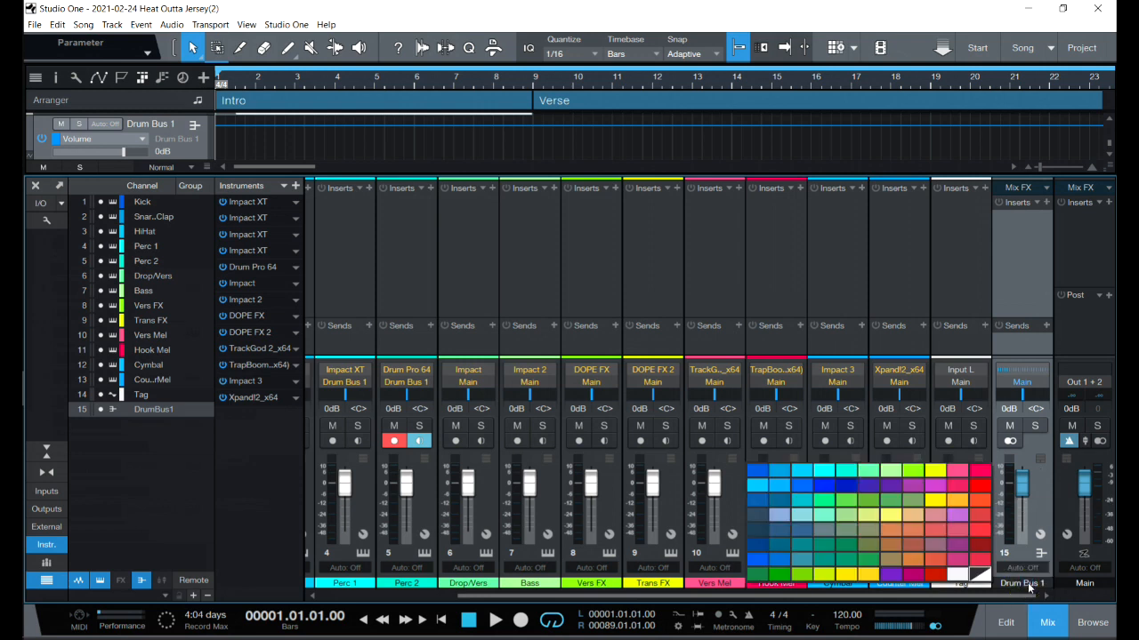
click(979, 486)
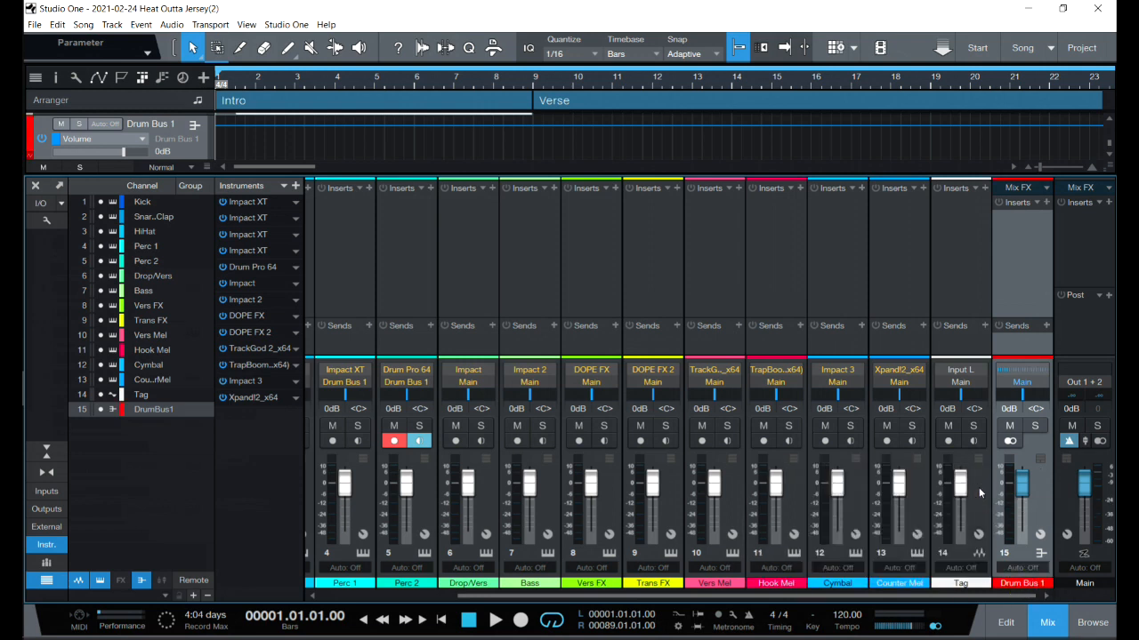
Insert Room Reverb on Drum Bus 1, load its SD - Ballade preset, and close the effect window
click(1047, 201)
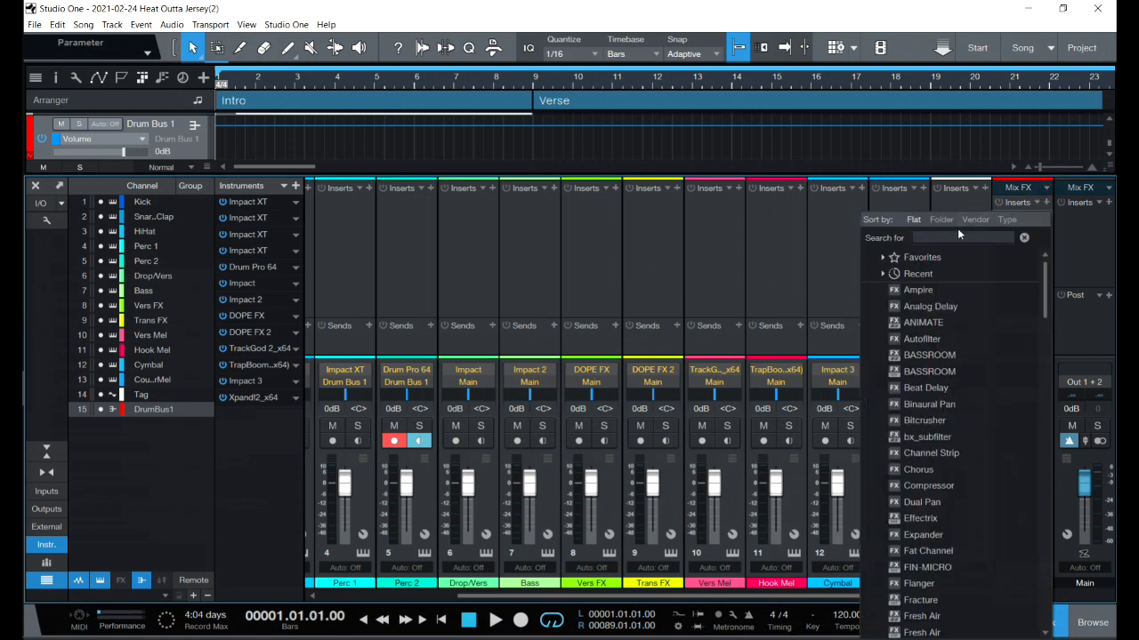
text(room)
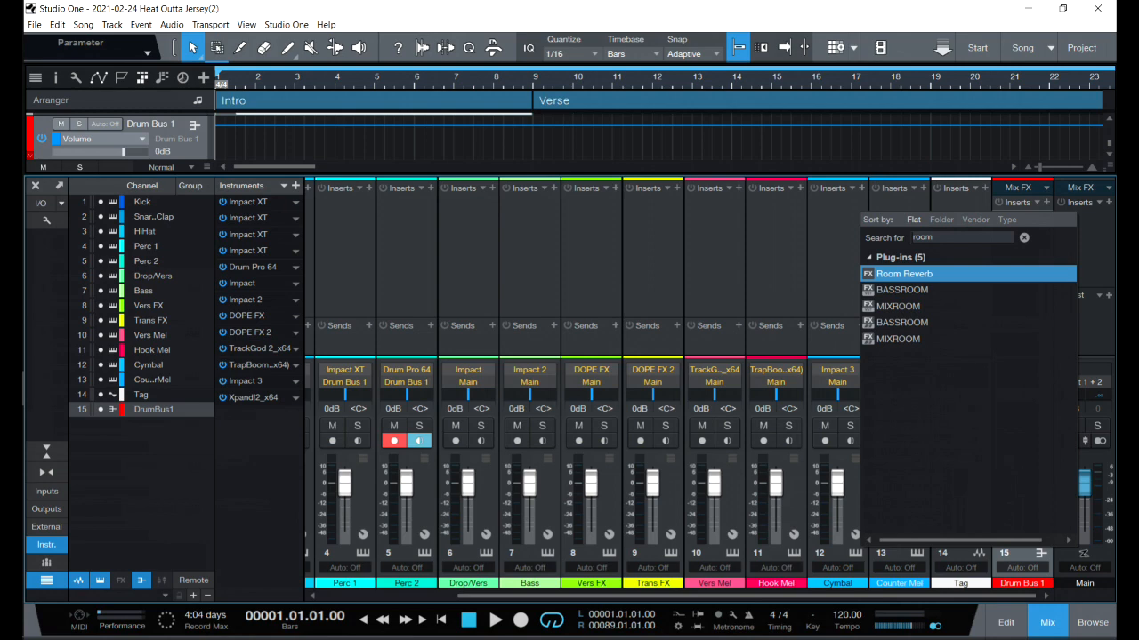
key(Return)
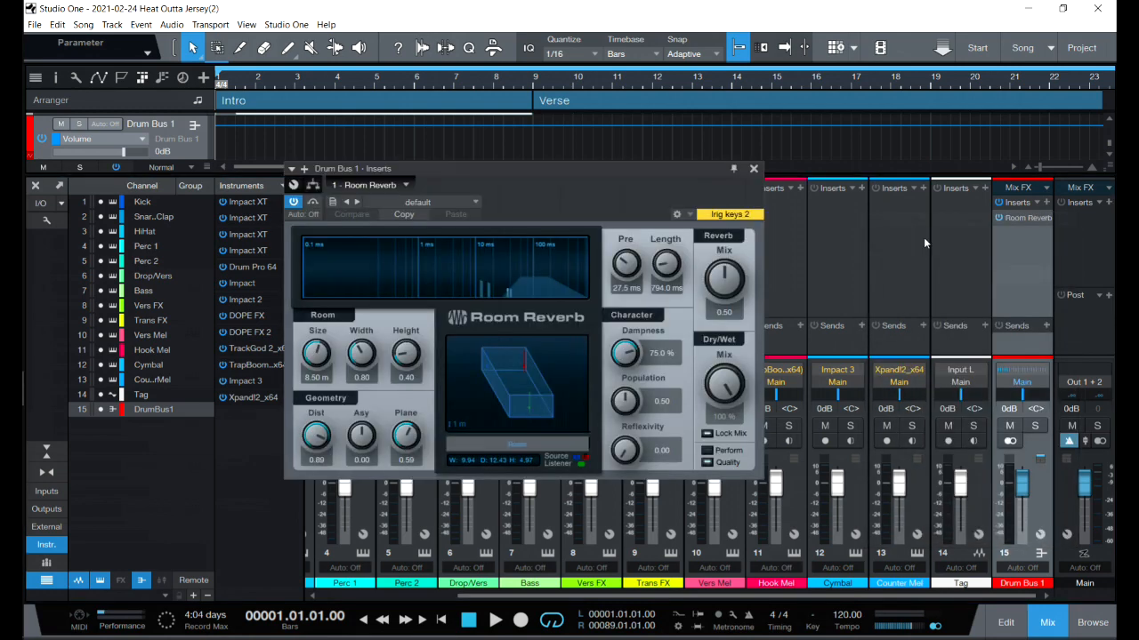
click(474, 204)
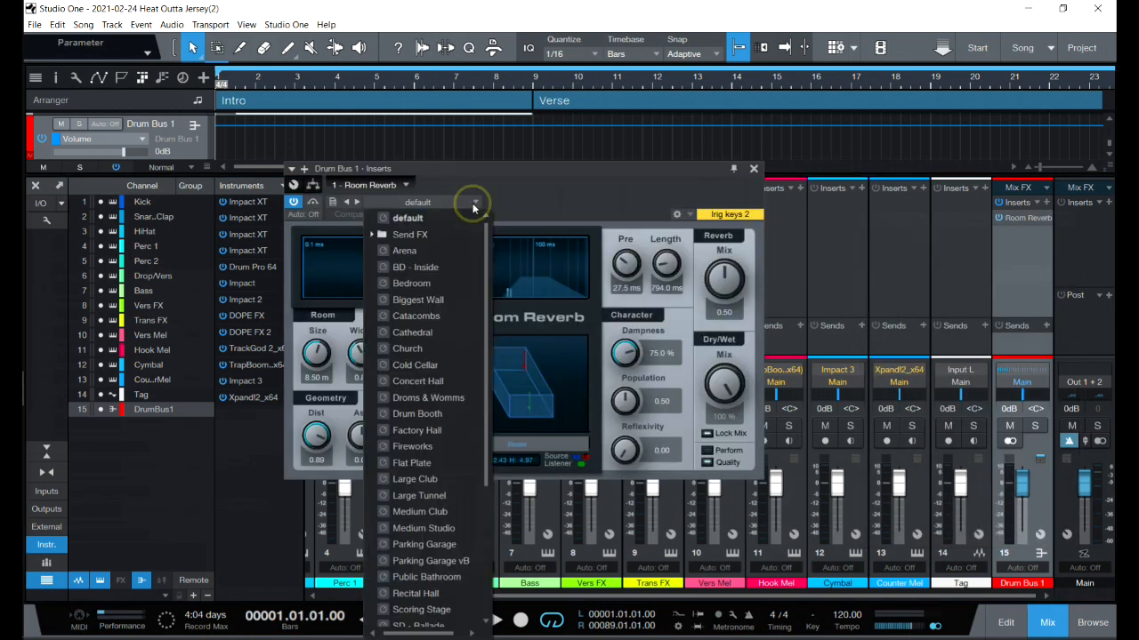
drag(486, 253, 493, 380)
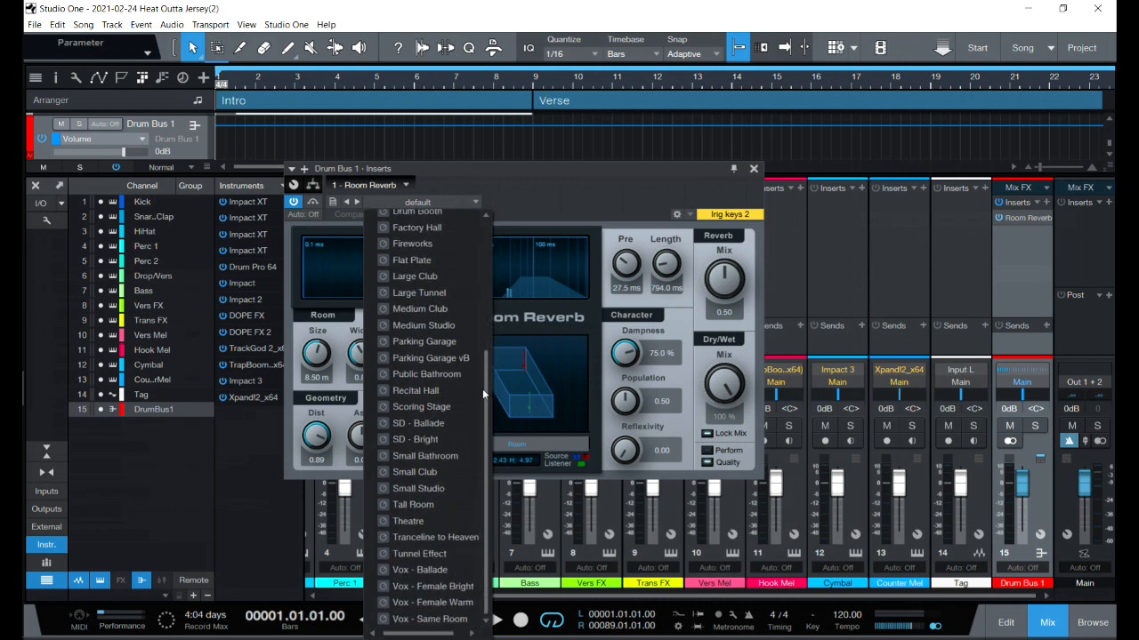
click(431, 424)
click(755, 172)
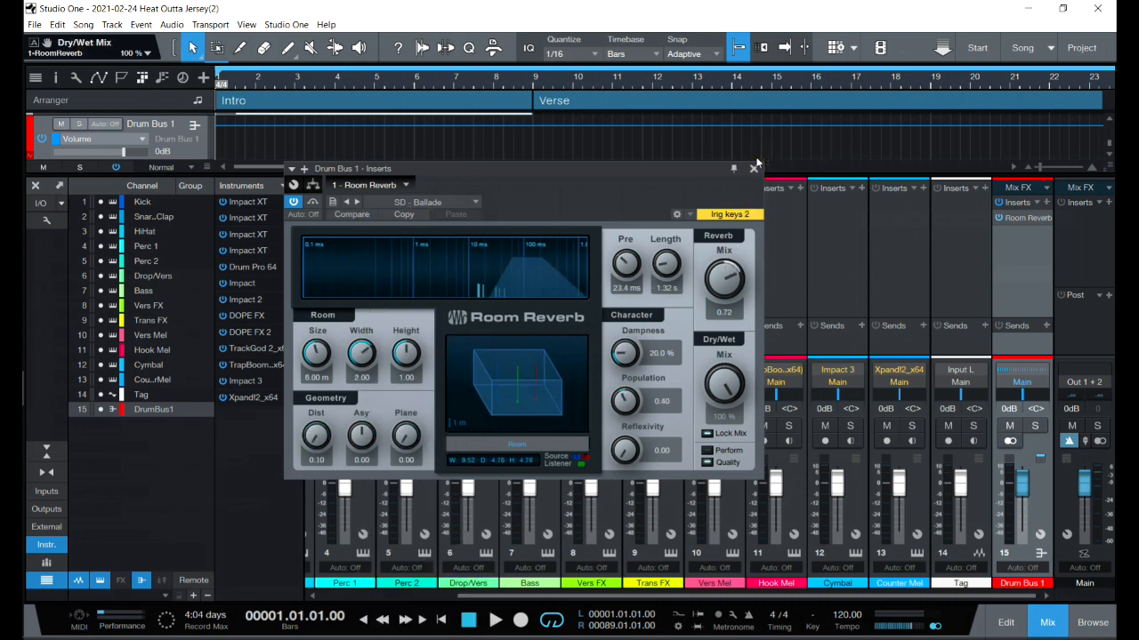
click(754, 168)
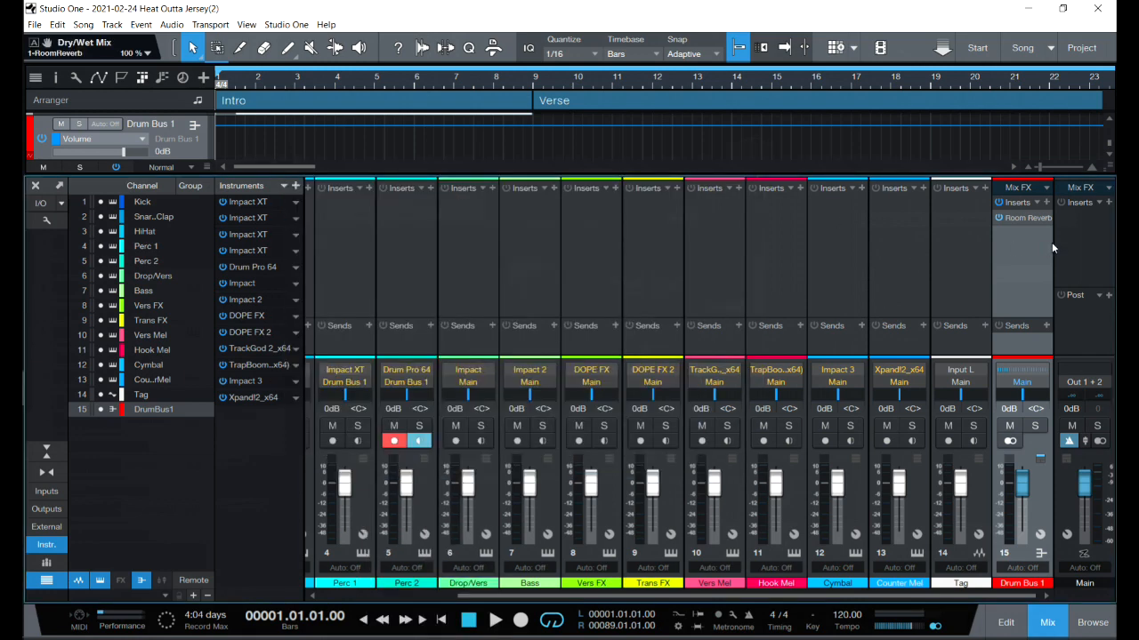
Select the Drop/Vers through Counter Mel channels and add a second bus for the selected channels
drag(515, 595, 375, 595)
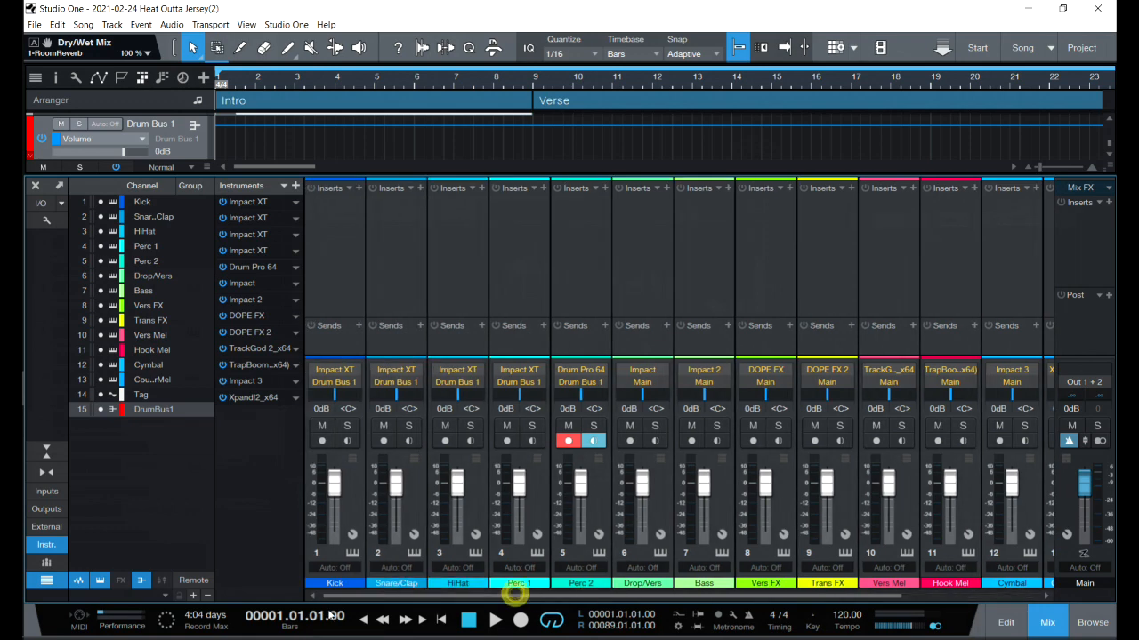
drag(609, 594, 740, 590)
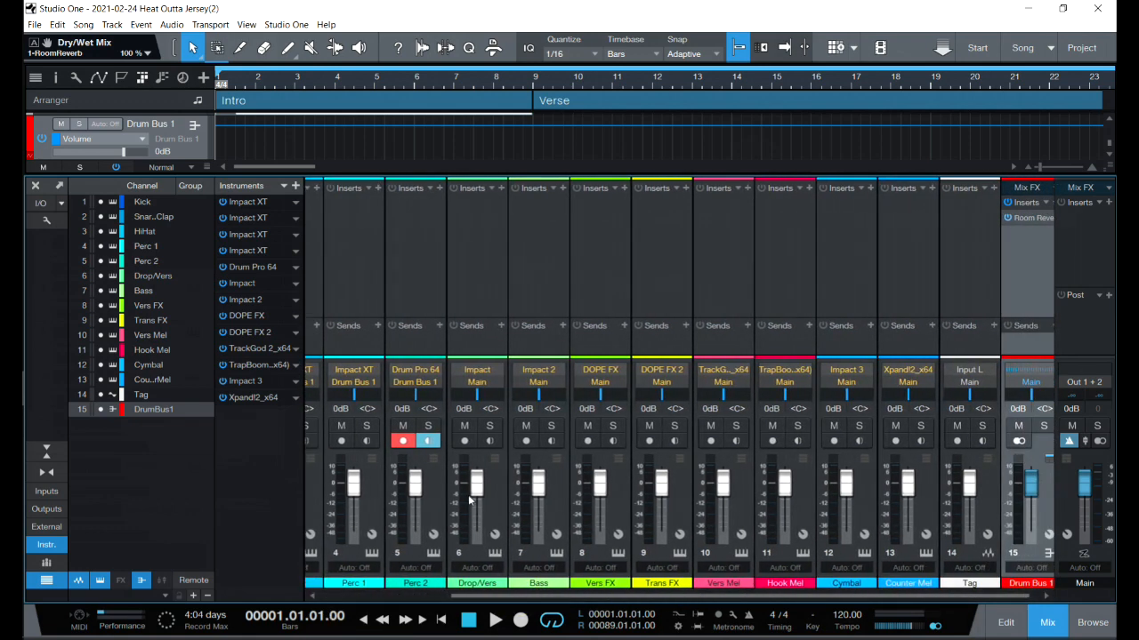
click(501, 481)
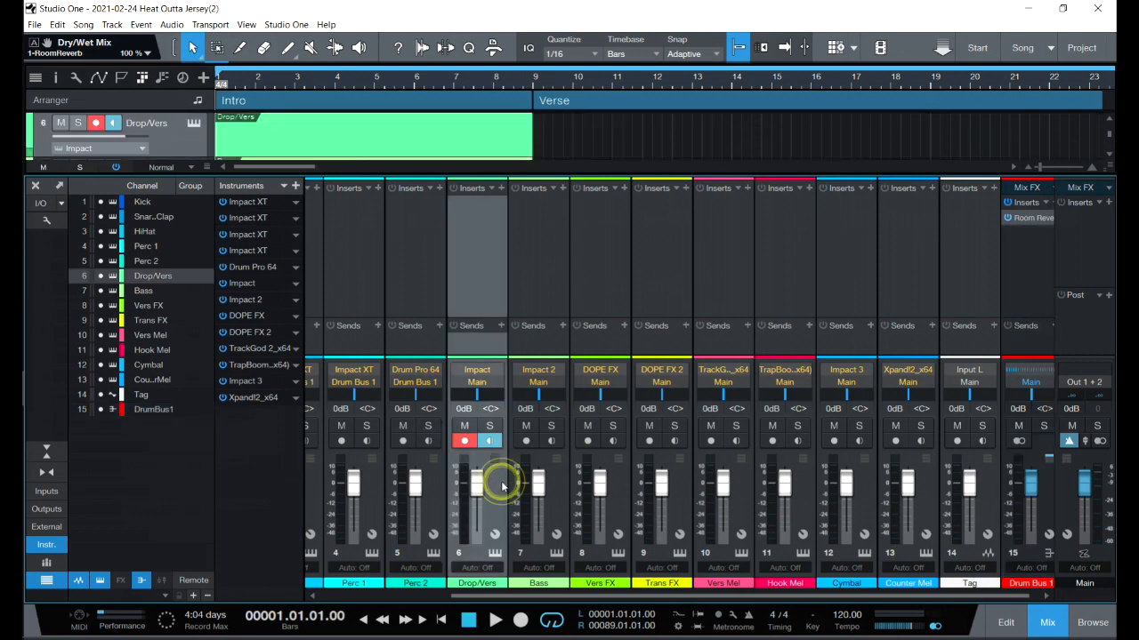
shift+click(559, 494)
shift+click(621, 496)
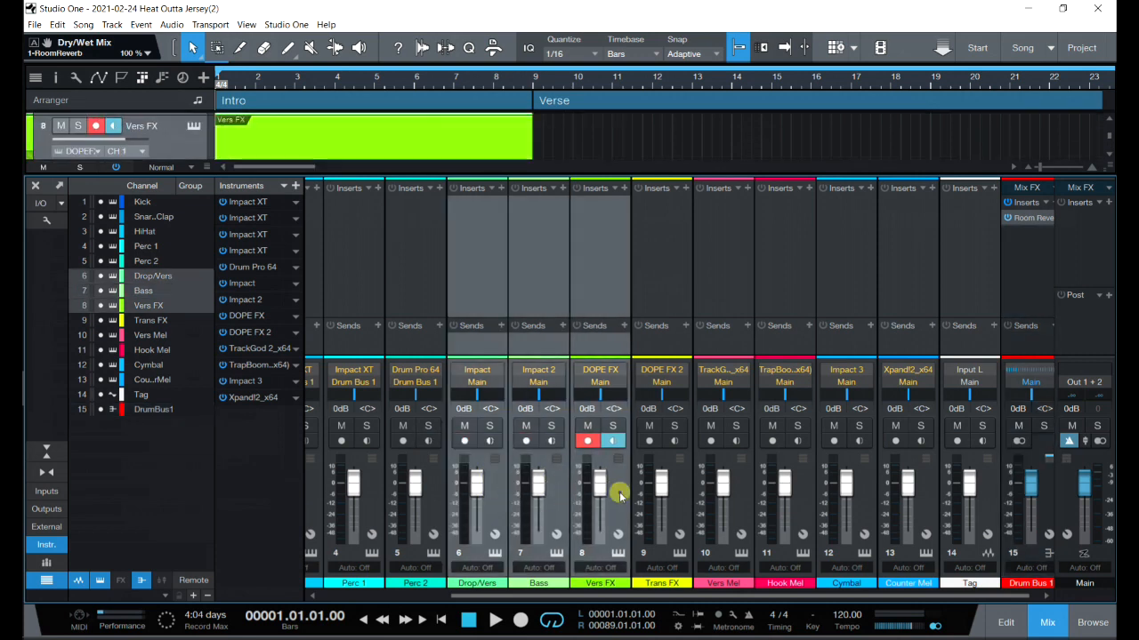
shift+click(676, 492)
shift+click(731, 491)
shift+click(801, 499)
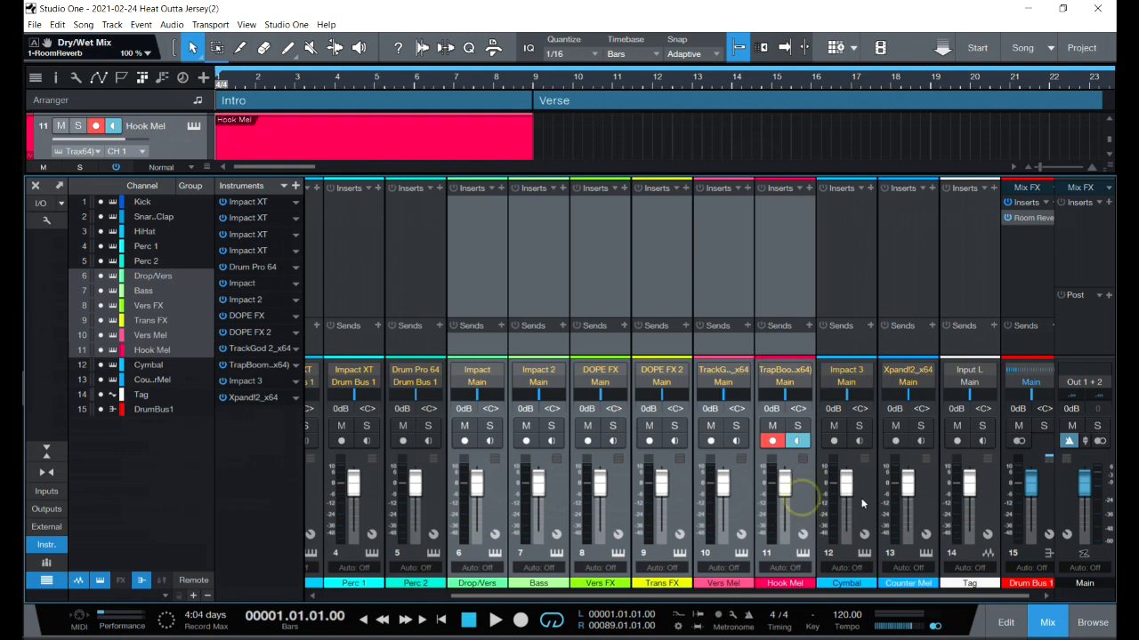
shift+click(863, 500)
shift+click(907, 499)
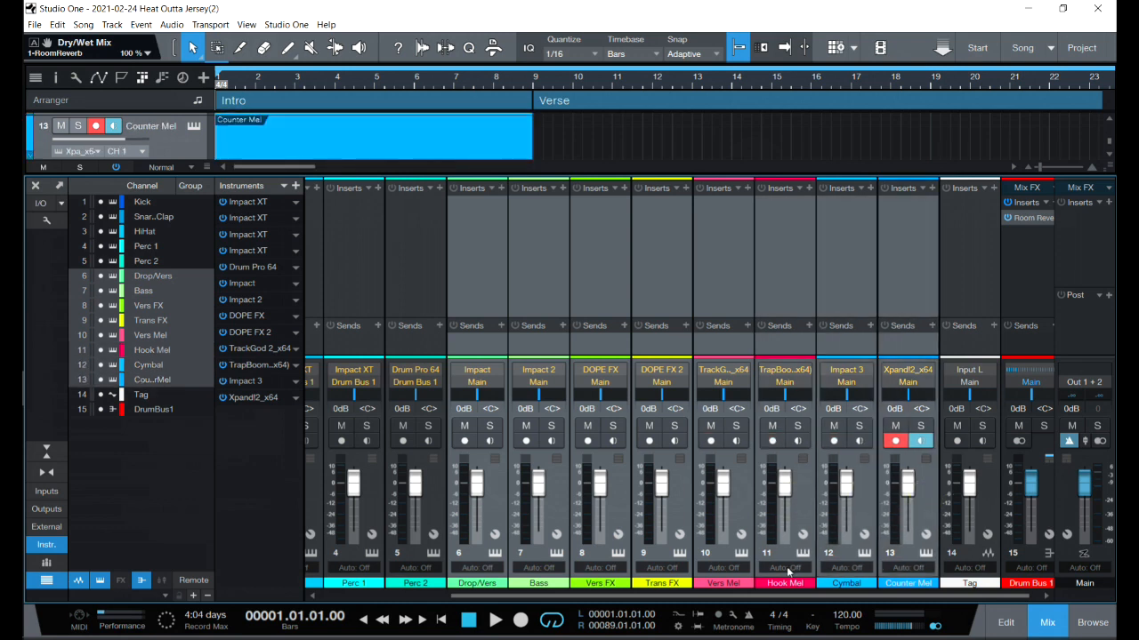
drag(777, 598, 779, 597)
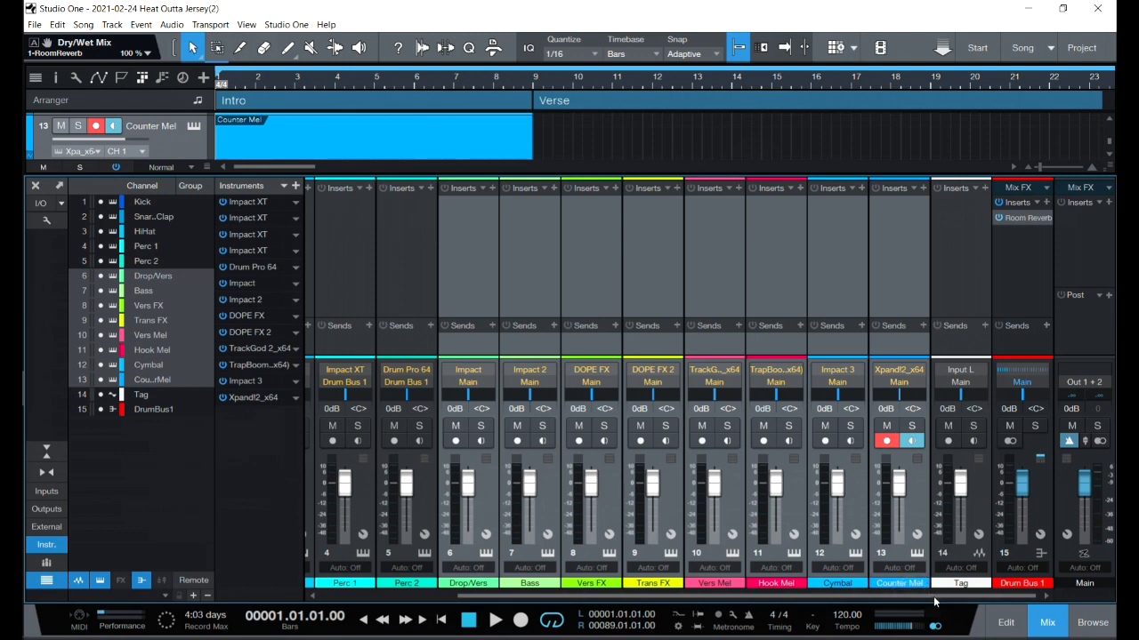
right_click(914, 487)
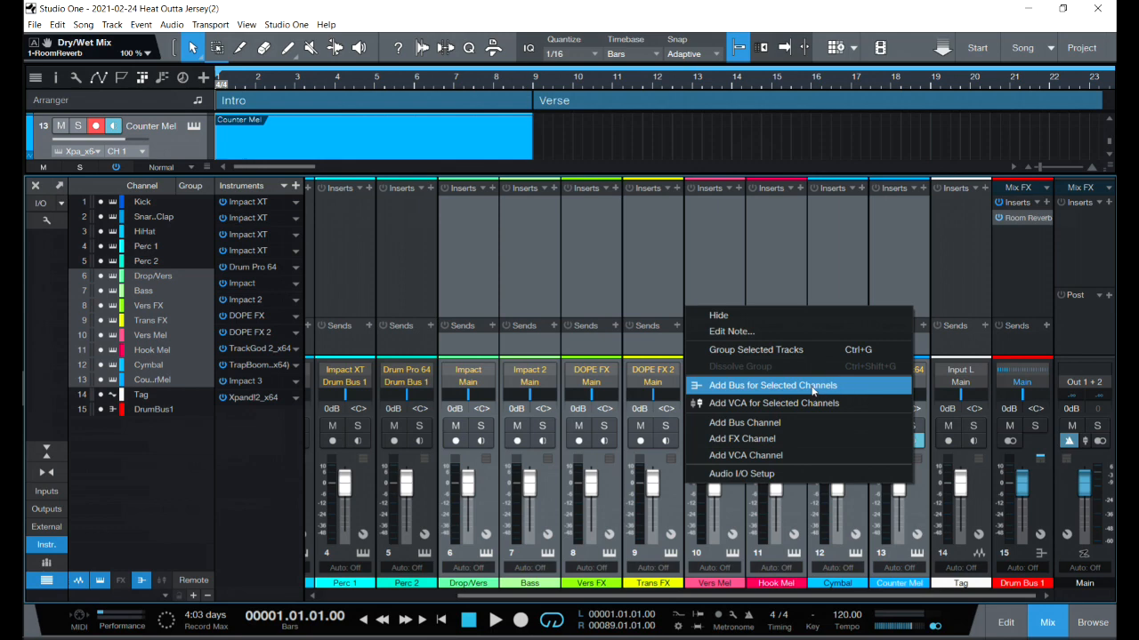
click(748, 386)
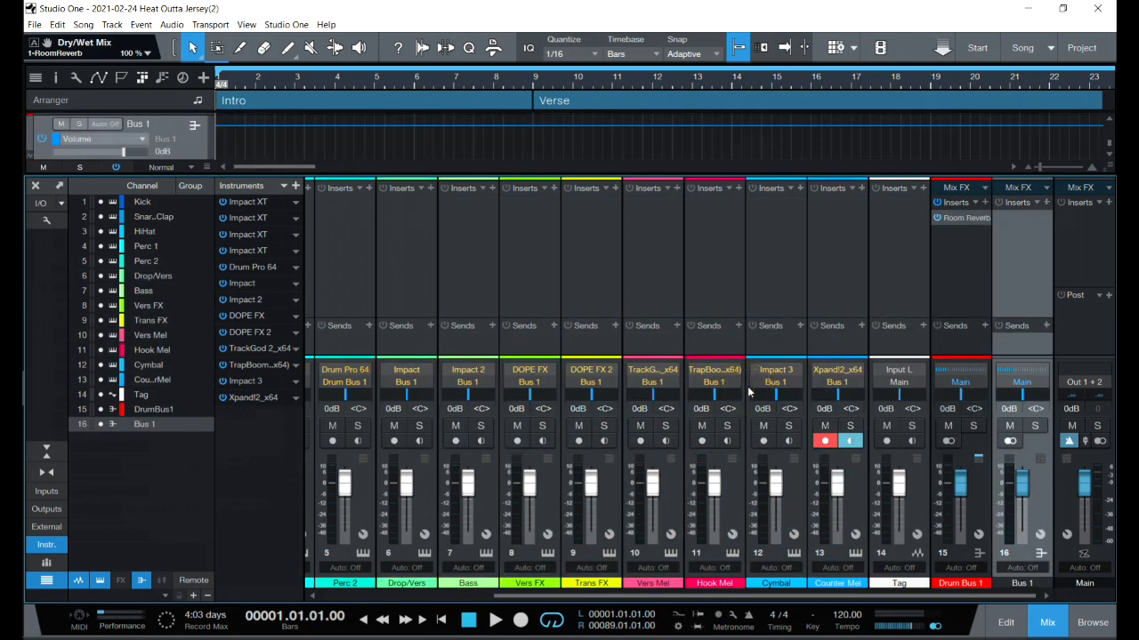
Rename the second bus as Instrument Bus 1
double_click(1019, 584)
click(1009, 582)
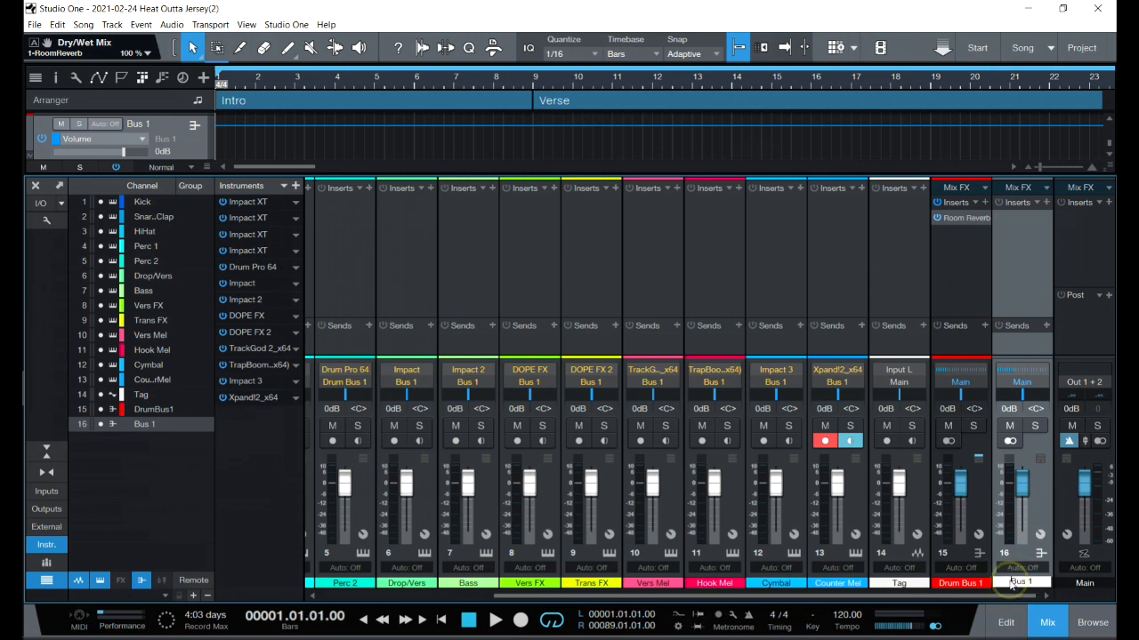
text(Instrument)
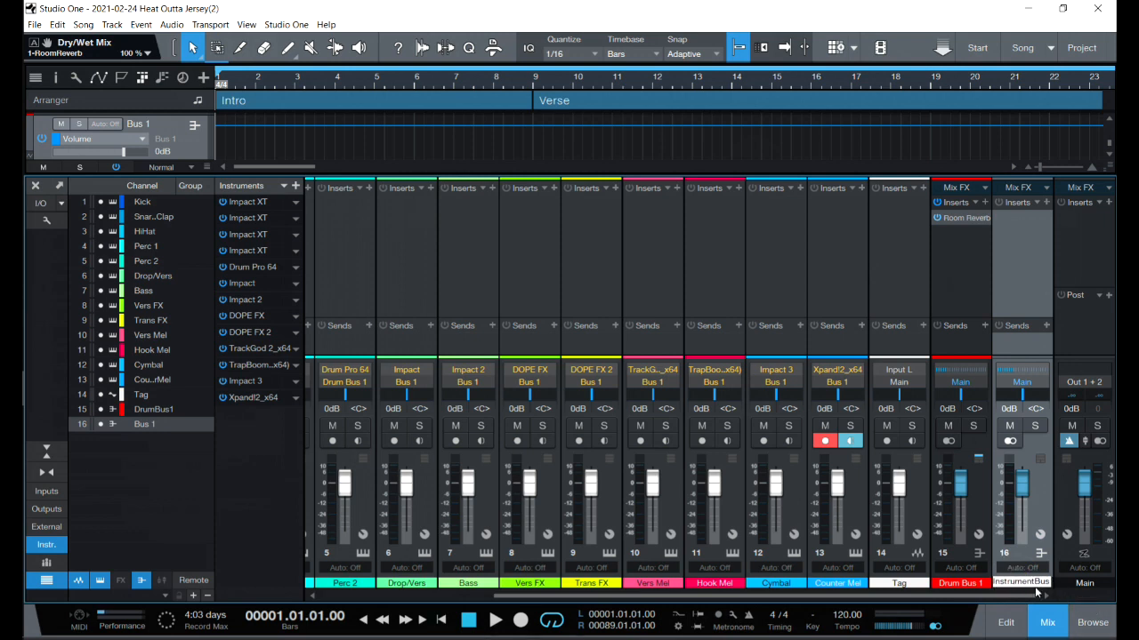
click(983, 587)
double_click(1026, 585)
click(1034, 583)
key(Return)
Set the Instrument Bus 1 channel color to orange
click(1030, 583)
click(1030, 583)
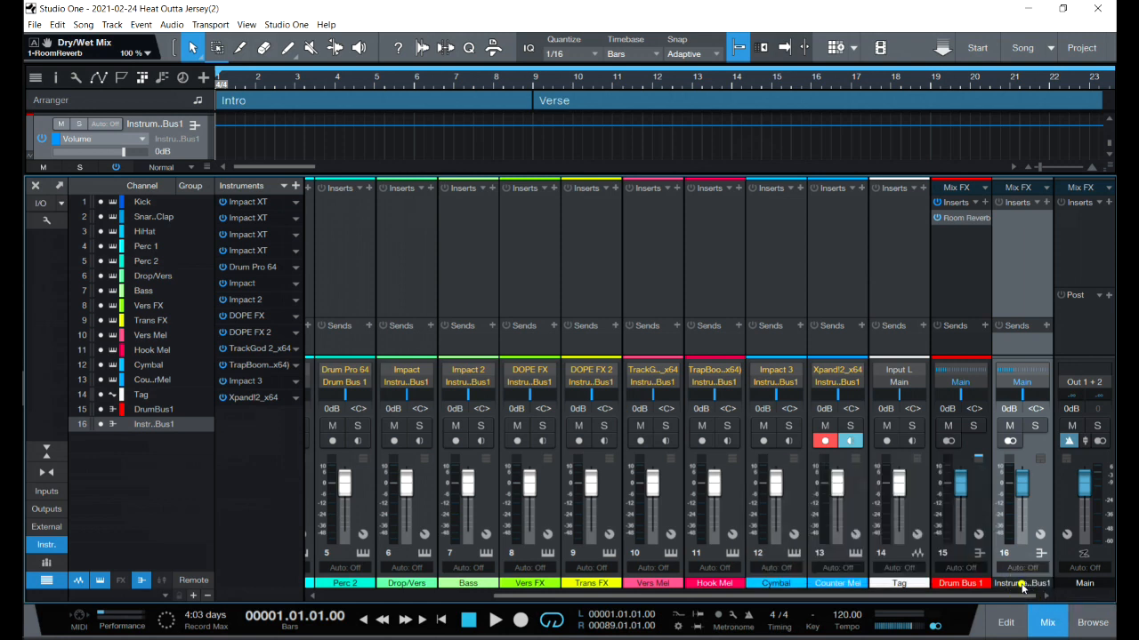
click(1022, 585)
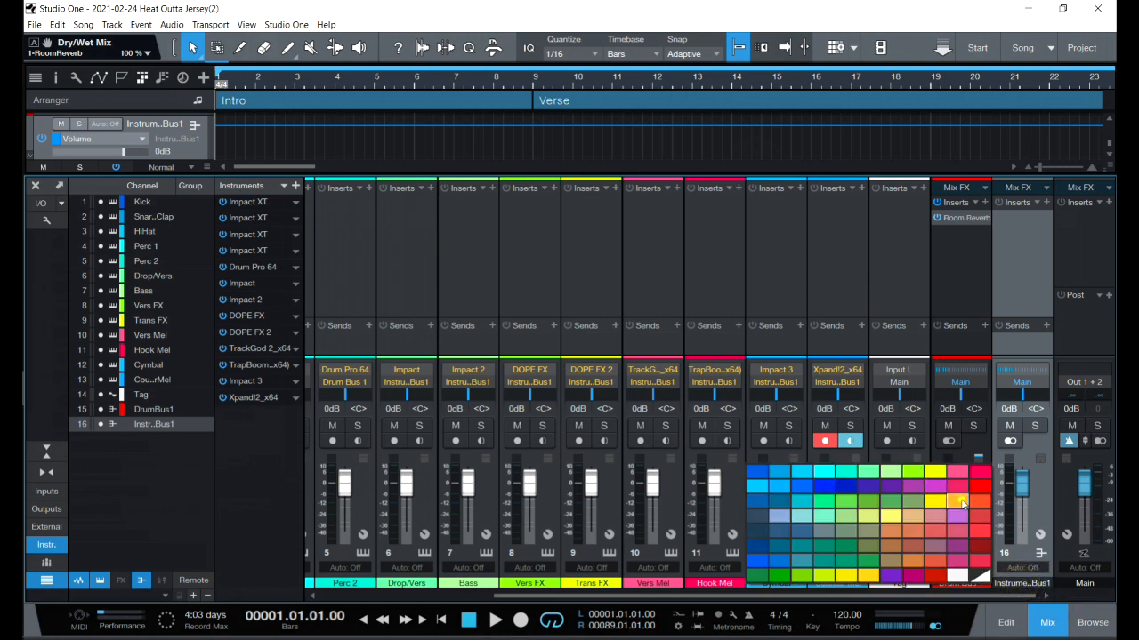
click(961, 503)
Select the Drum Bus 1 and Instrument Bus 1 channels and add a bus for the selected channels
click(945, 598)
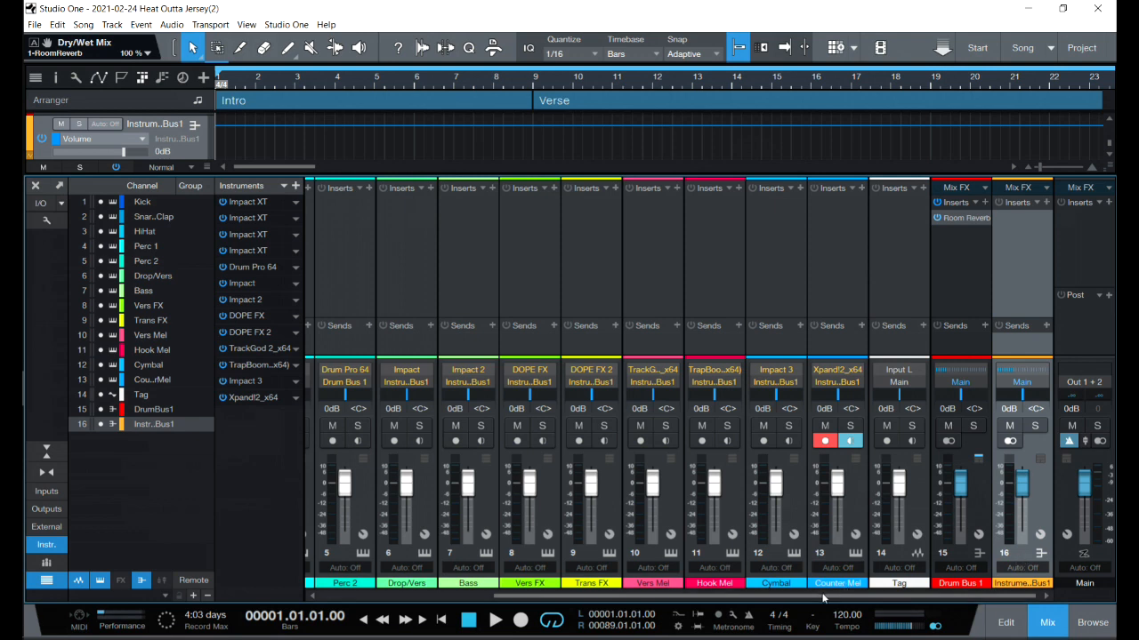
click(979, 498)
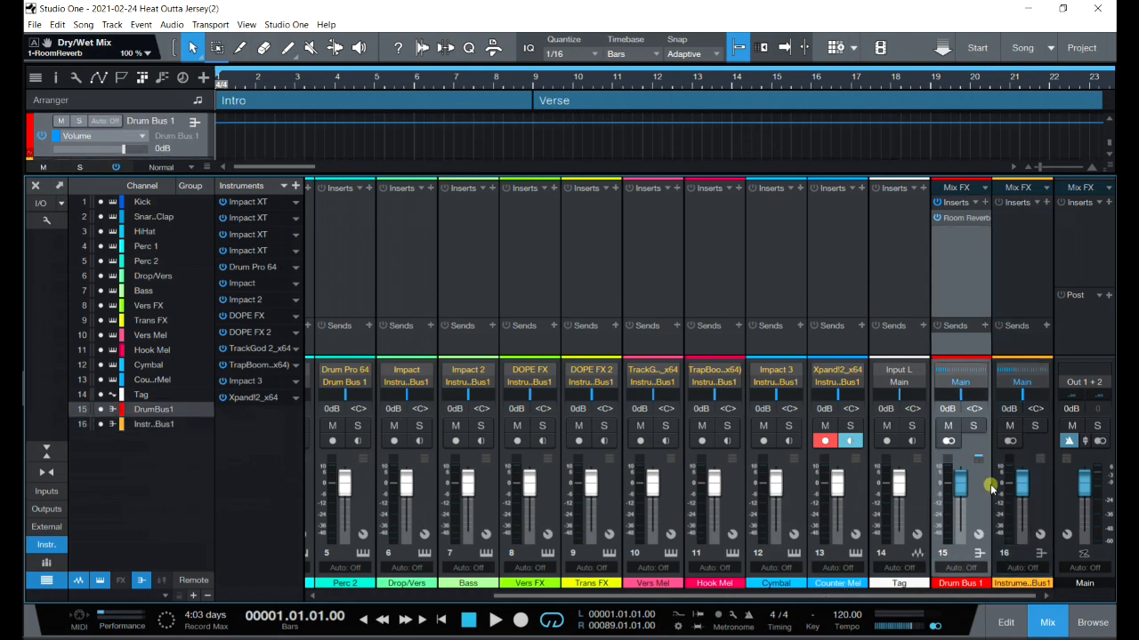
click(1044, 485)
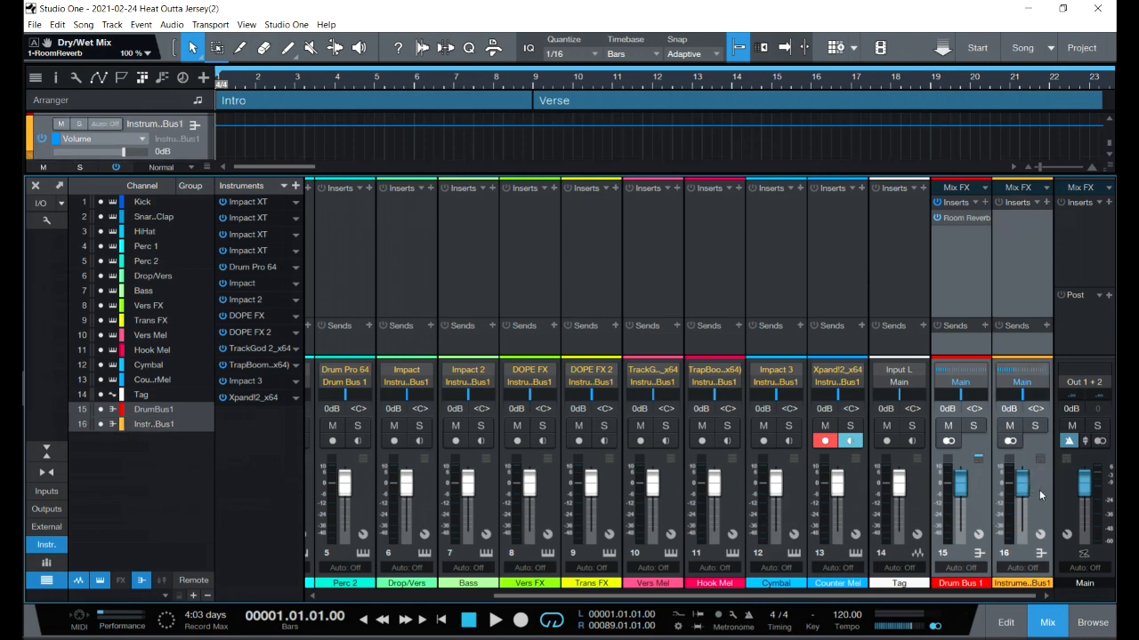
right_click(1038, 489)
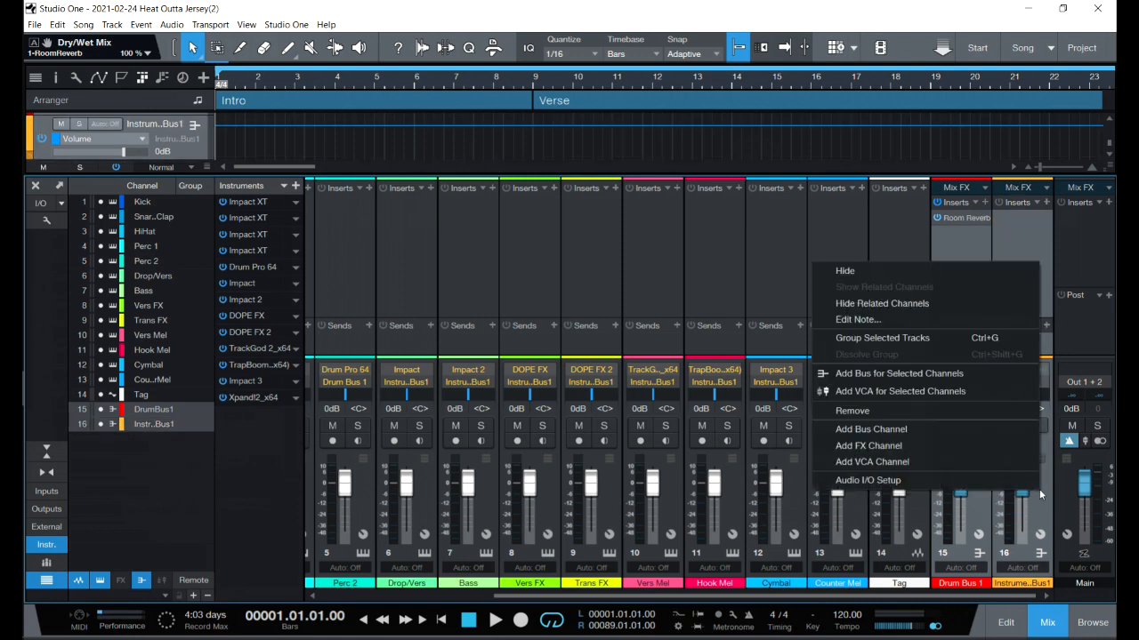
click(970, 375)
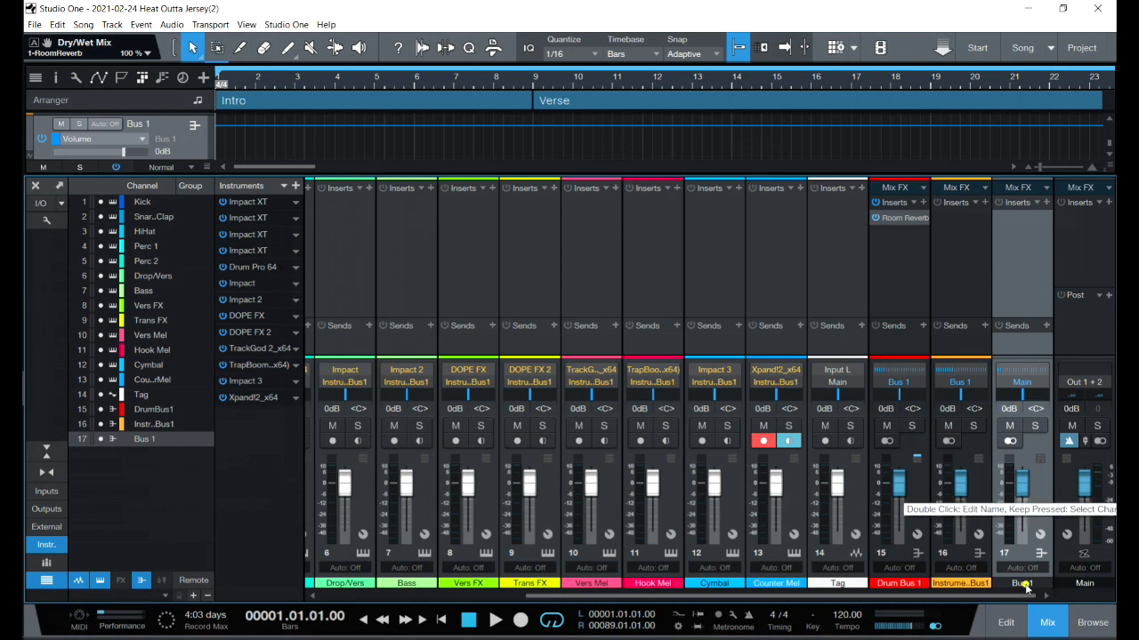
Rename the bus fed by the drum and instrument buses as Filter Bus 1
double_click(1020, 584)
click(1012, 585)
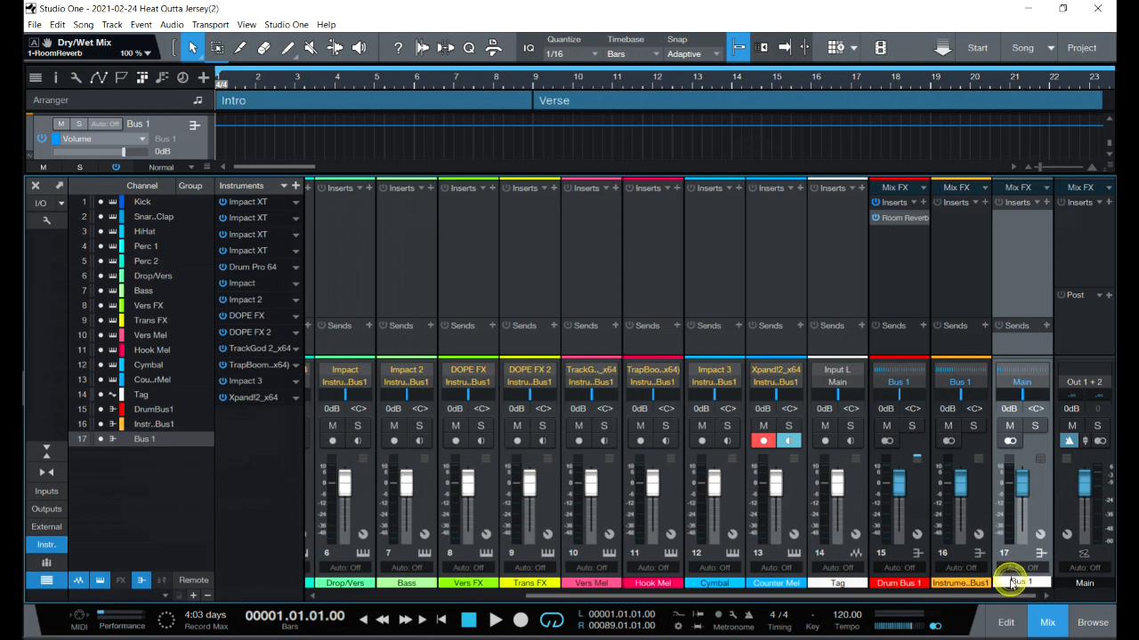
text(Filter)
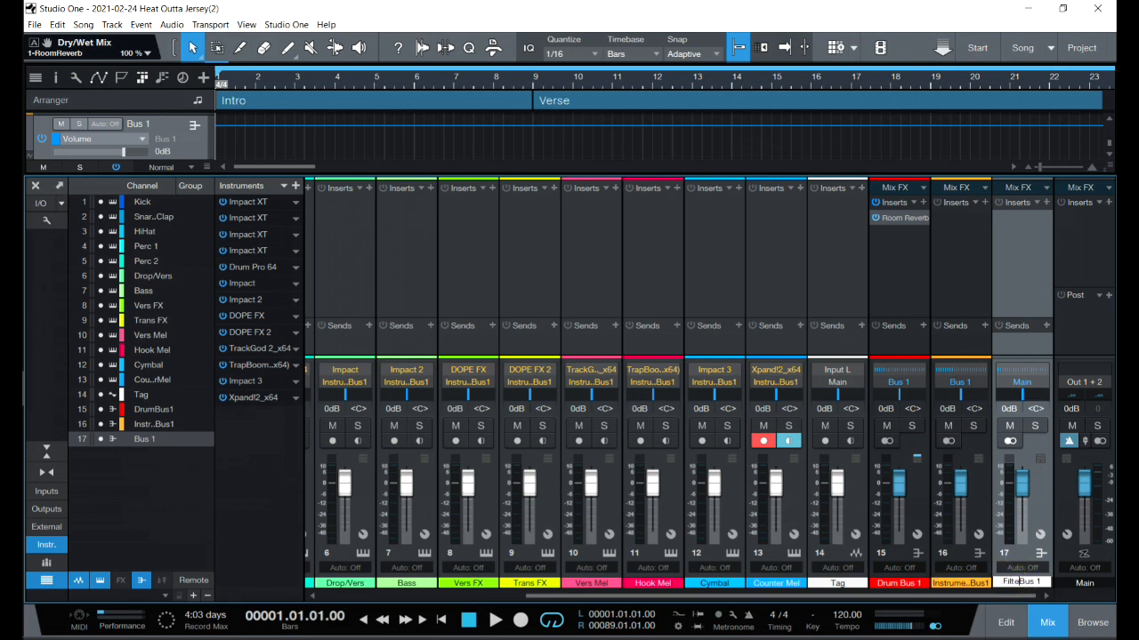
key(Return)
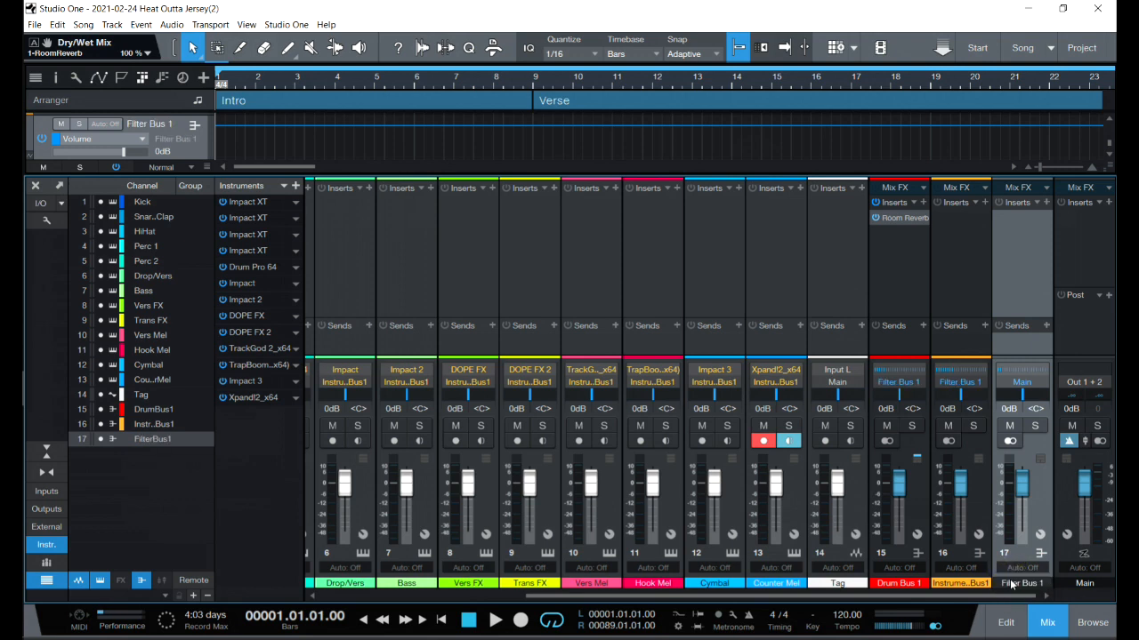
click(1048, 202)
text(loo)
click(1024, 237)
click(831, 255)
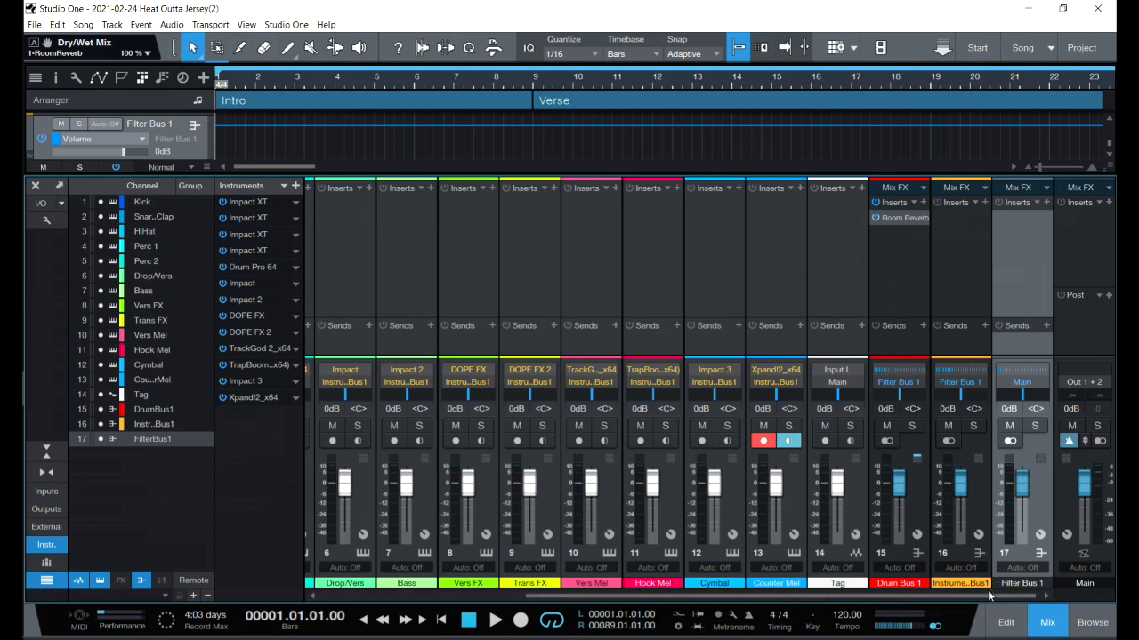
Select the Tag channel and add a bus for the selected channel
drag(990, 601, 681, 598)
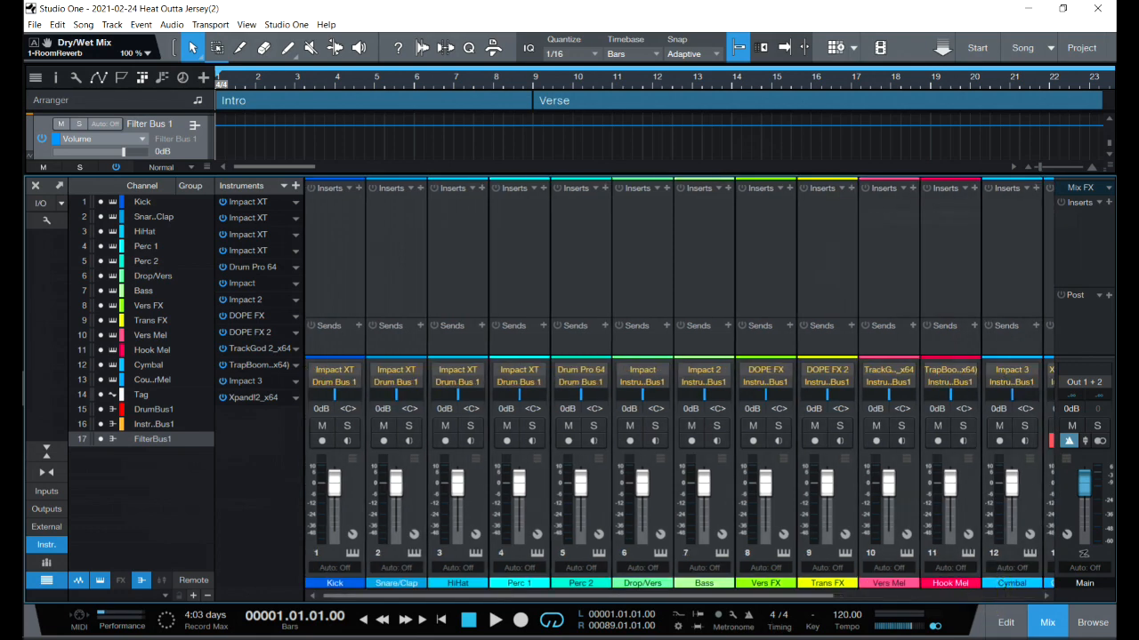
click(681, 598)
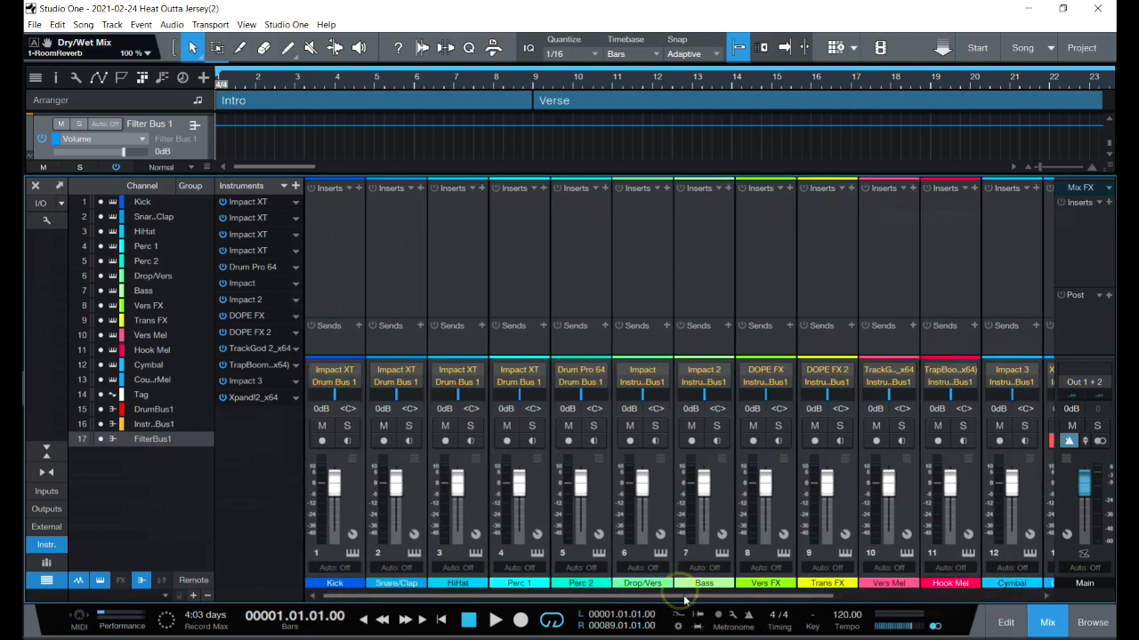
click(855, 483)
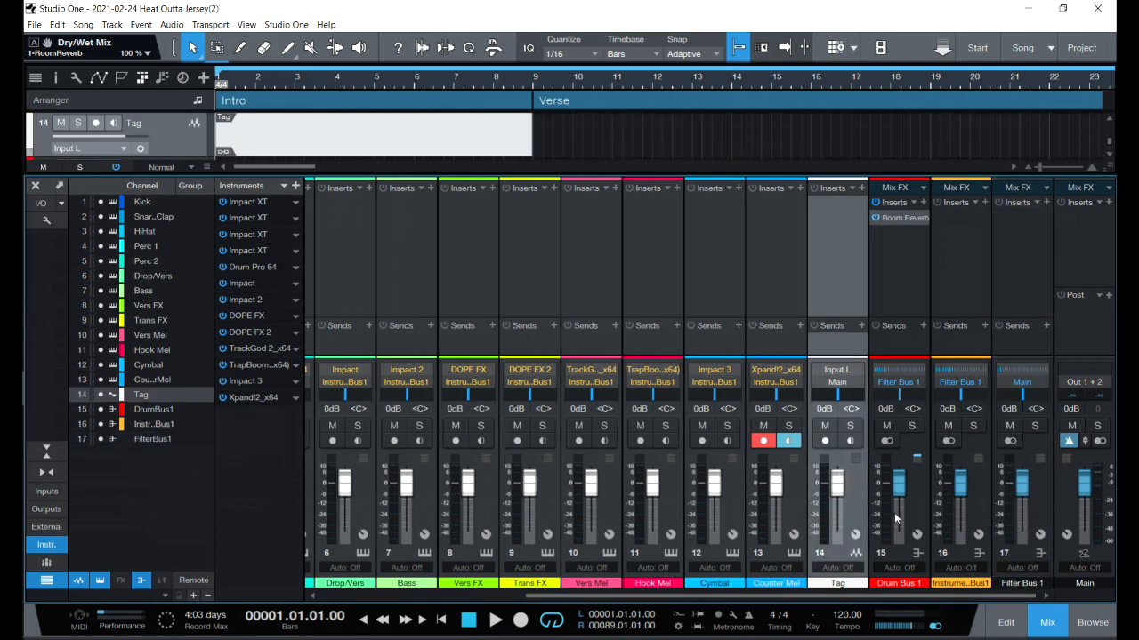
right_click(857, 507)
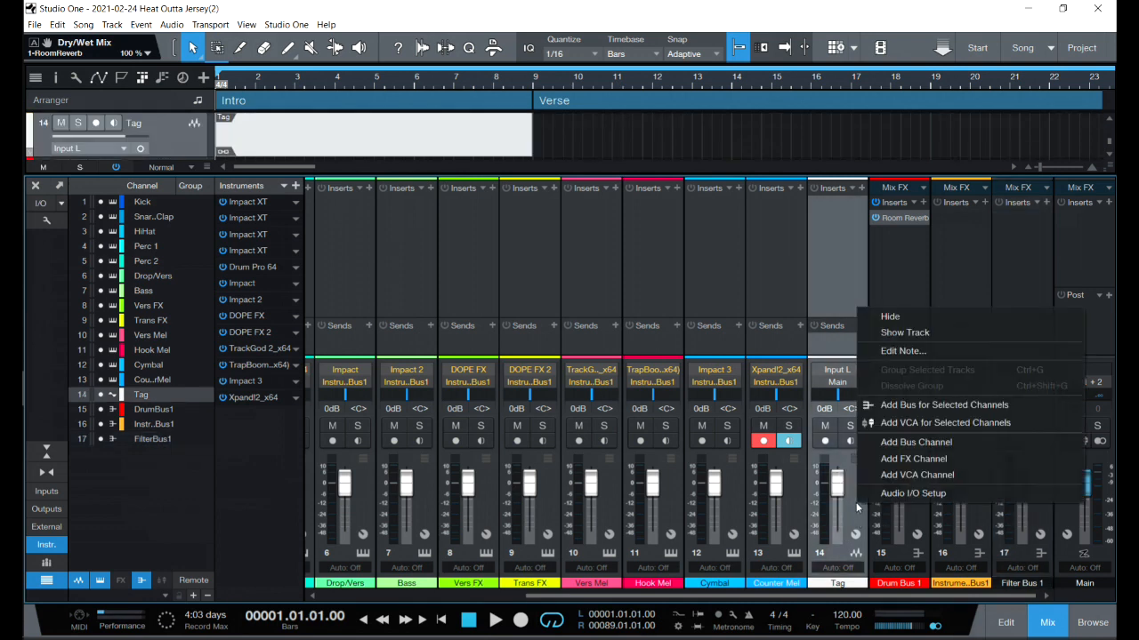
click(894, 412)
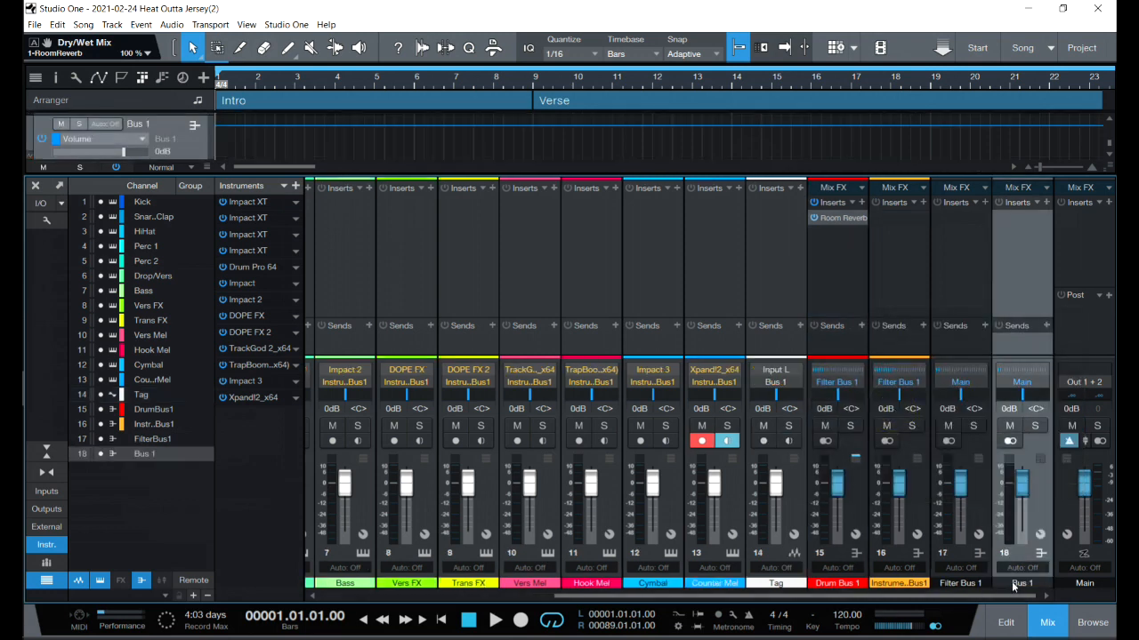
Rename the Tag channel's new bus as VOC.BYpass
double_click(1014, 584)
text(VOC.BYpass)
key(Return)
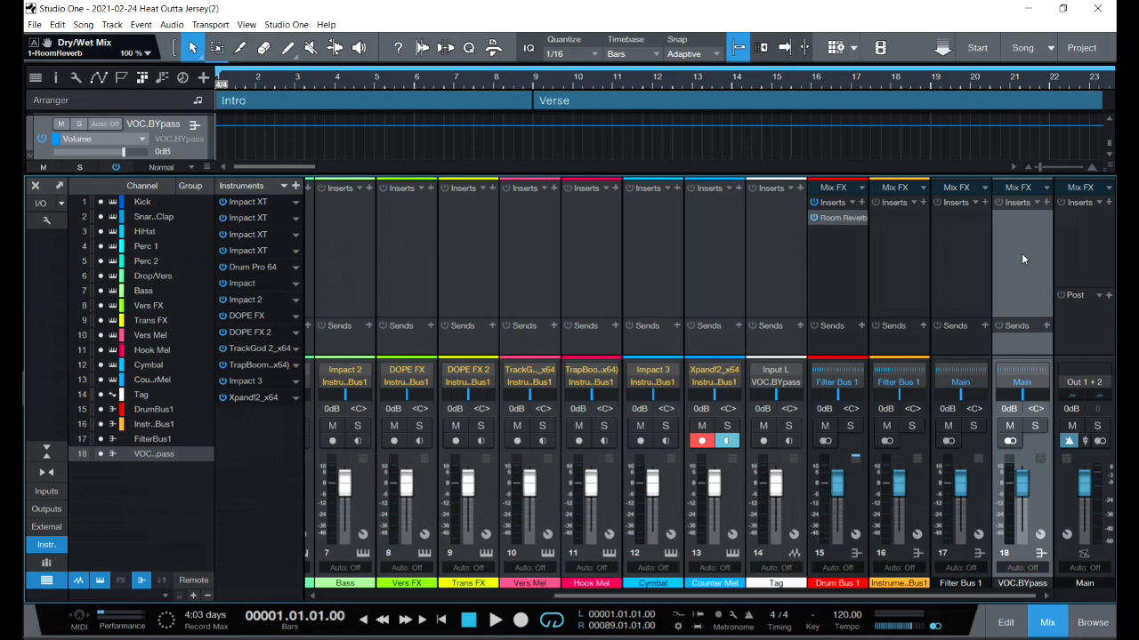
mouse_move(696, 596)
mouse_down()
mouse_move(518, 612)
mouse_move(711, 602)
mouse_up()
click(1046, 203)
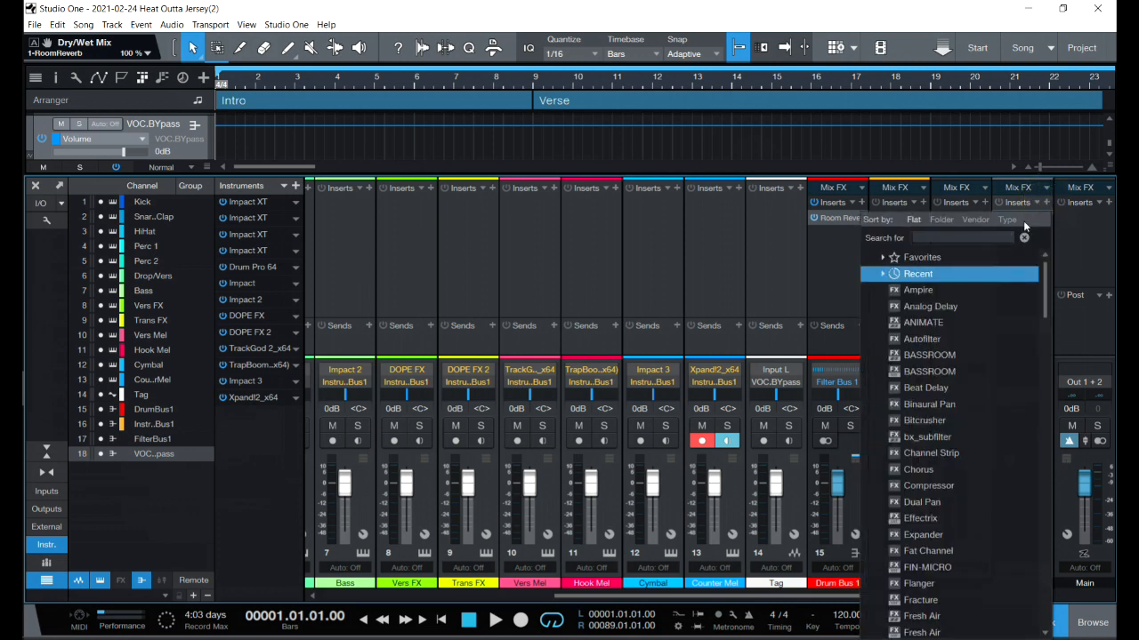
click(836, 260)
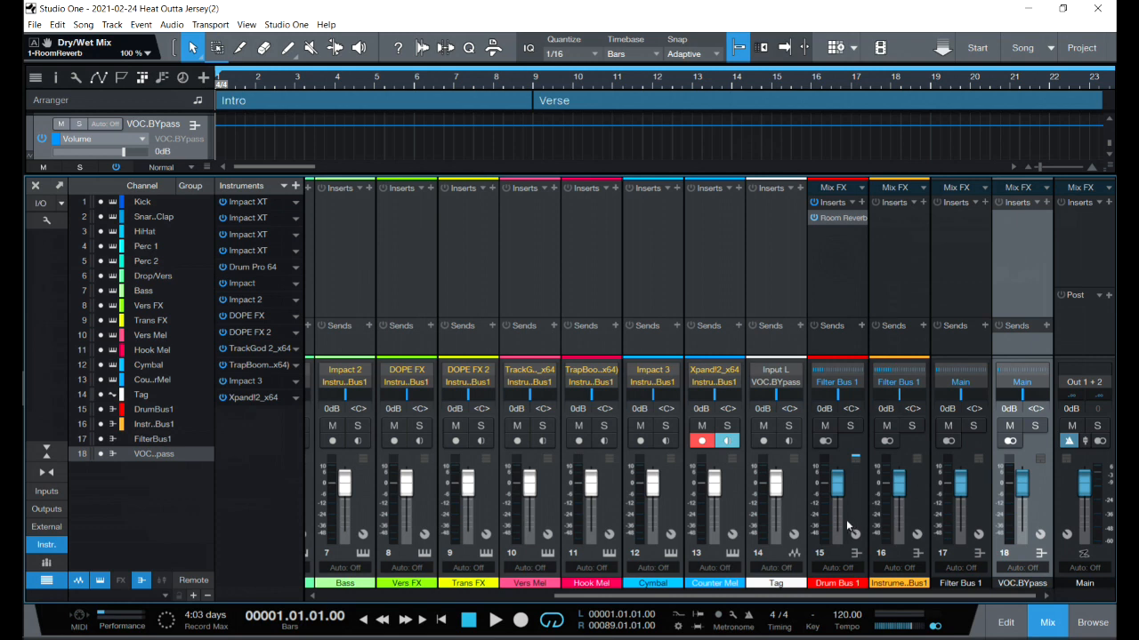
Solo Filter Bus 1 to check which channels are routed through it, and turn the solo off again
click(978, 494)
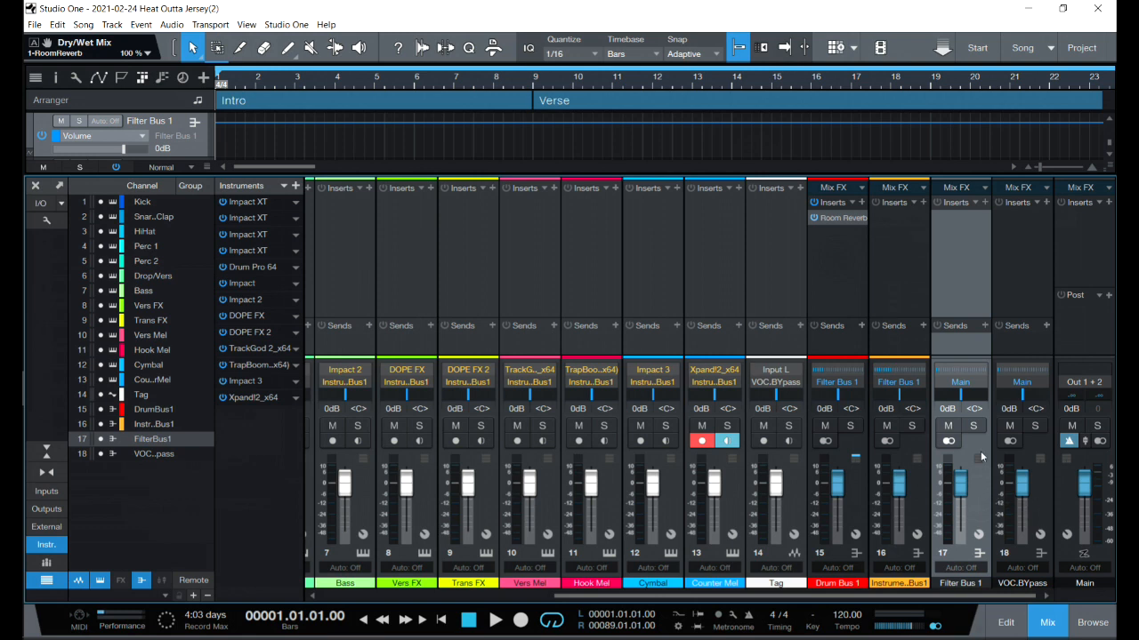
click(973, 427)
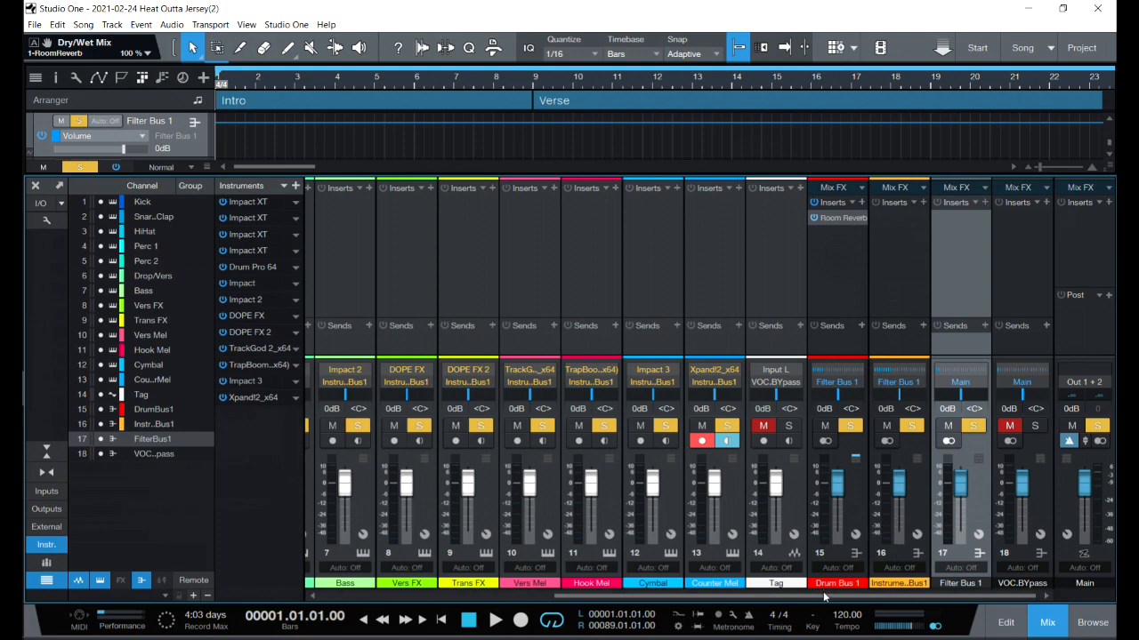
drag(823, 592, 792, 598)
click(975, 427)
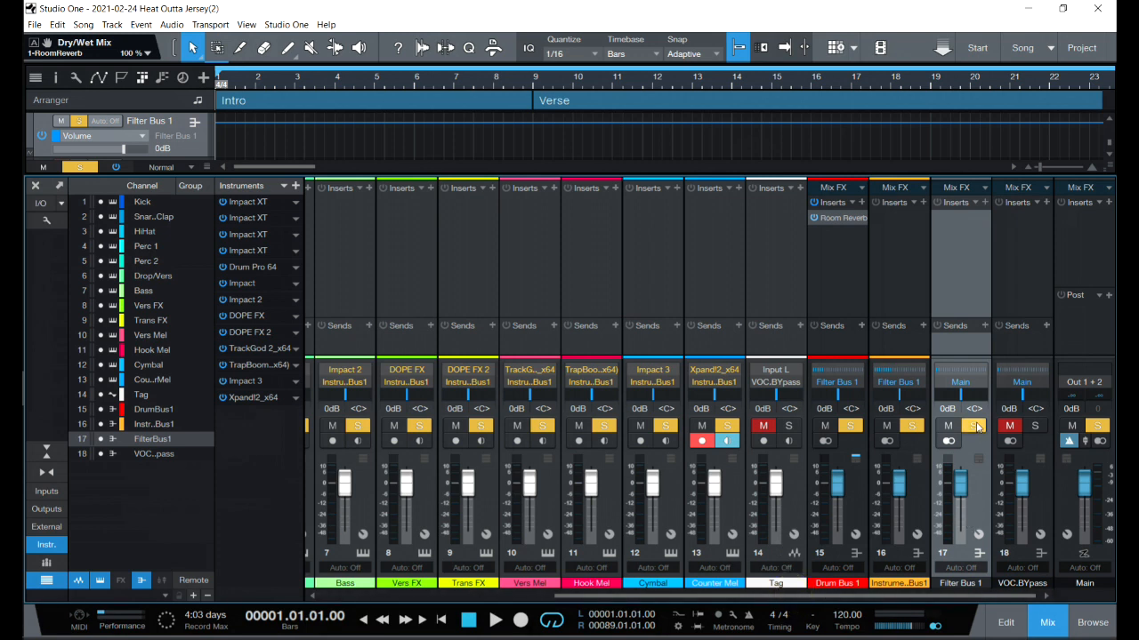
Select the VOC.BYpass and Filter Bus 1 channels and add a bus for the selected channels
click(1039, 485)
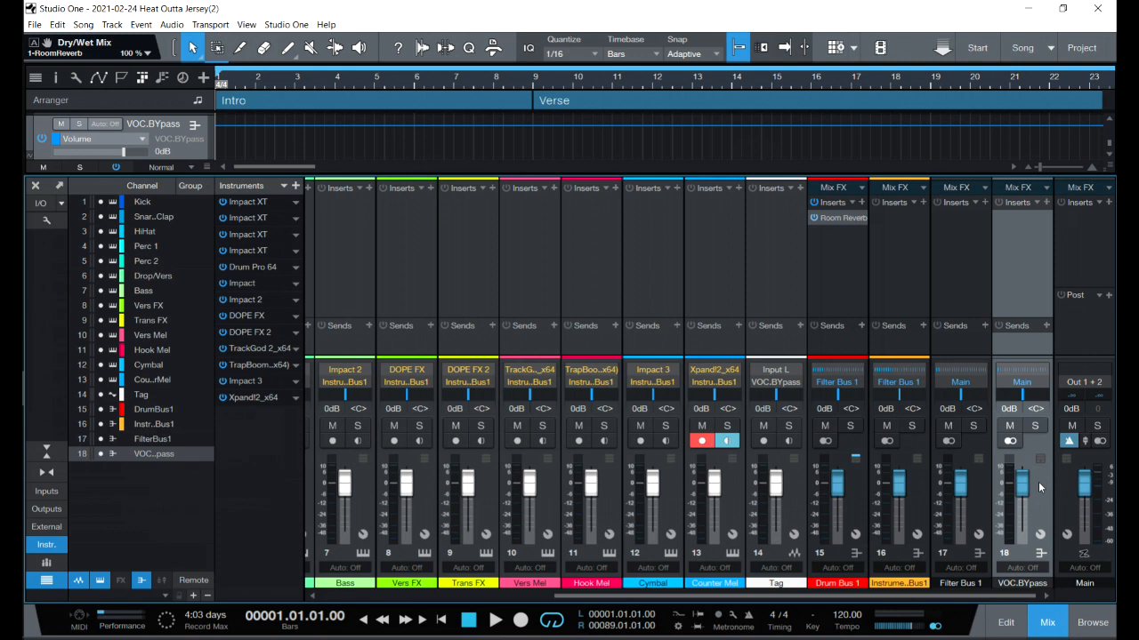
click(974, 501)
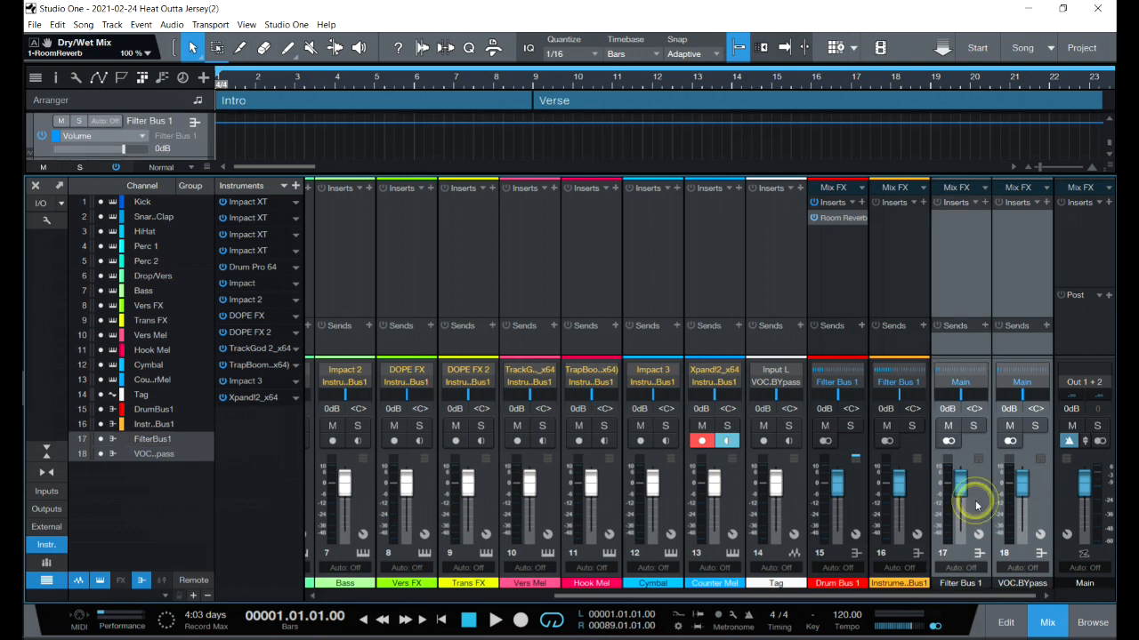
right_click(1030, 495)
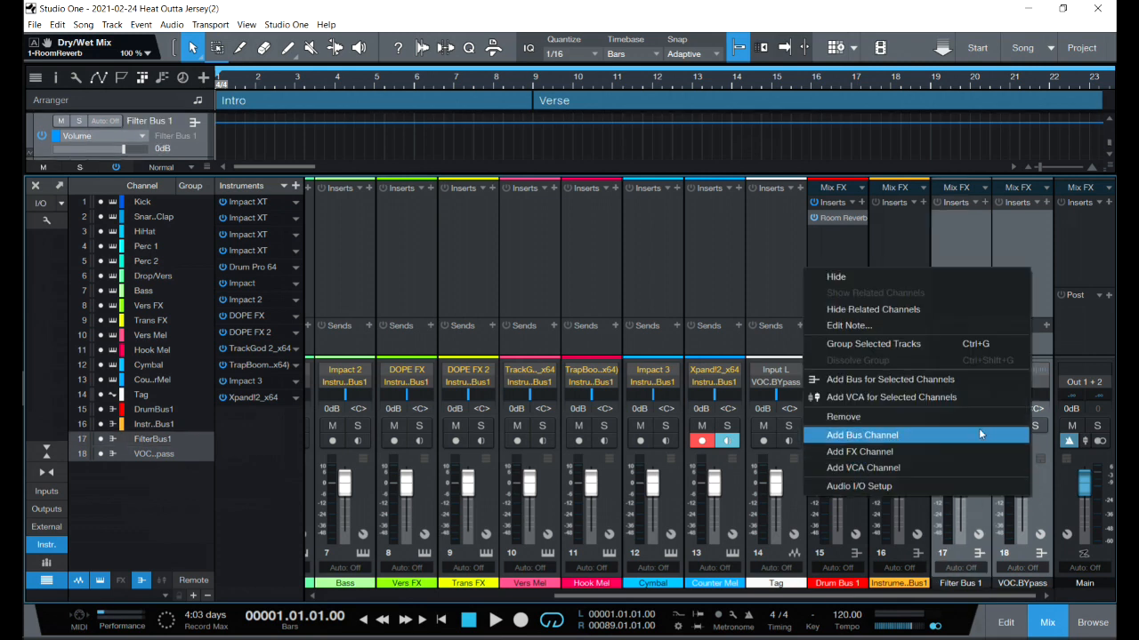
click(961, 380)
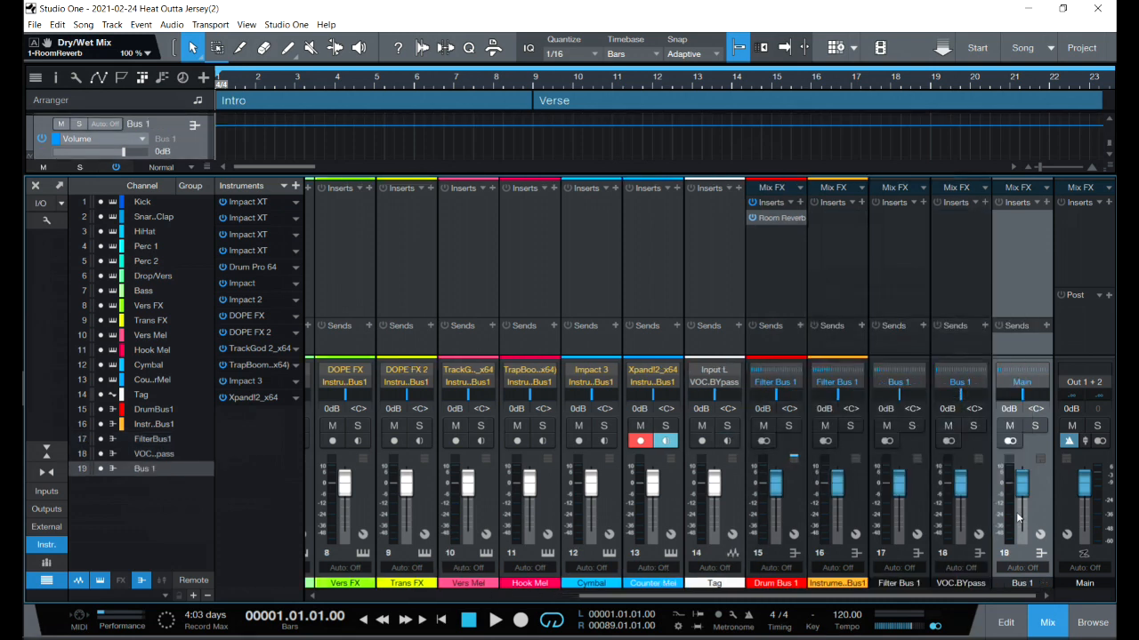
Rename the bus fed by Filter Bus 1 and VOC.BYpass as Master Bus 1
double_click(1020, 584)
click(1011, 584)
text(Master)
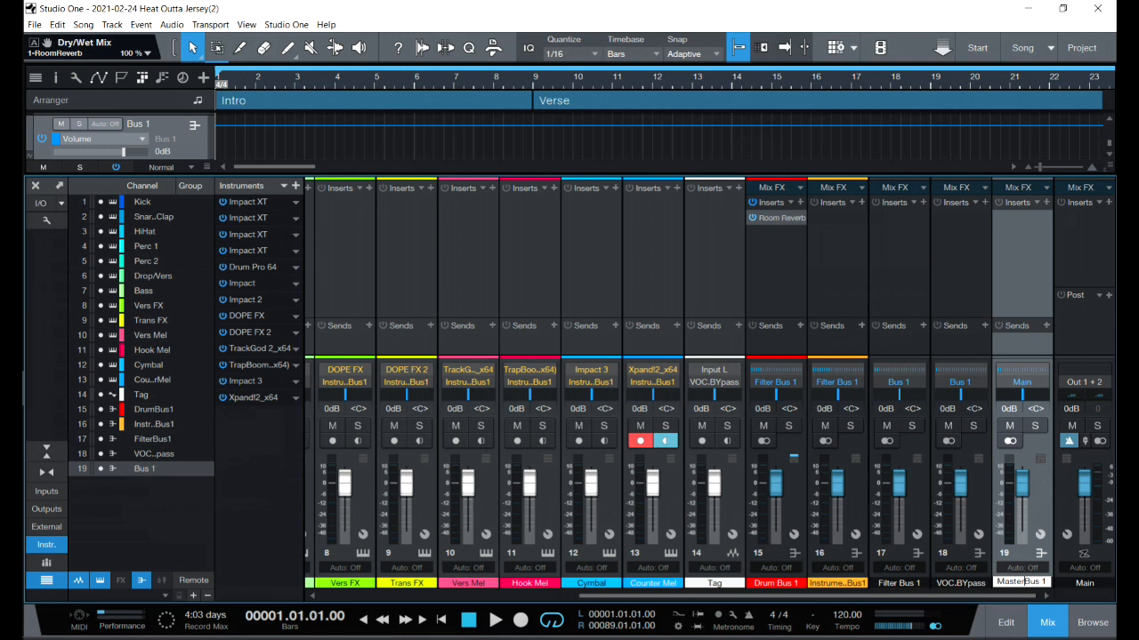
key(Return)
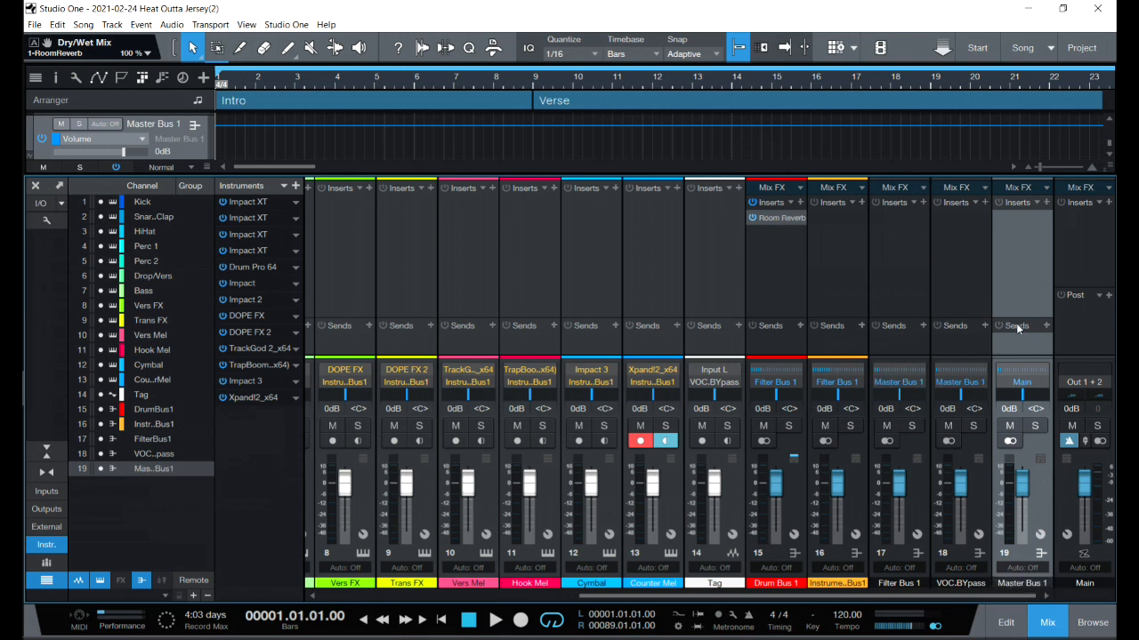
Load the Fatten Things Up mastering FX chain on Master Bus 1 and remove its Limiter
click(1035, 203)
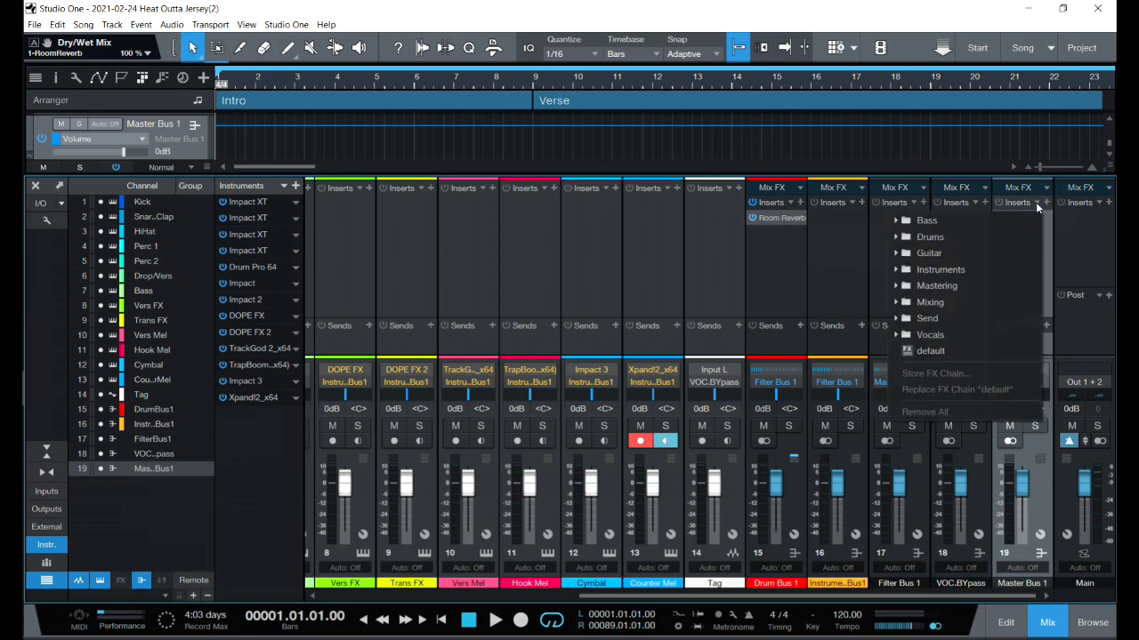
click(966, 286)
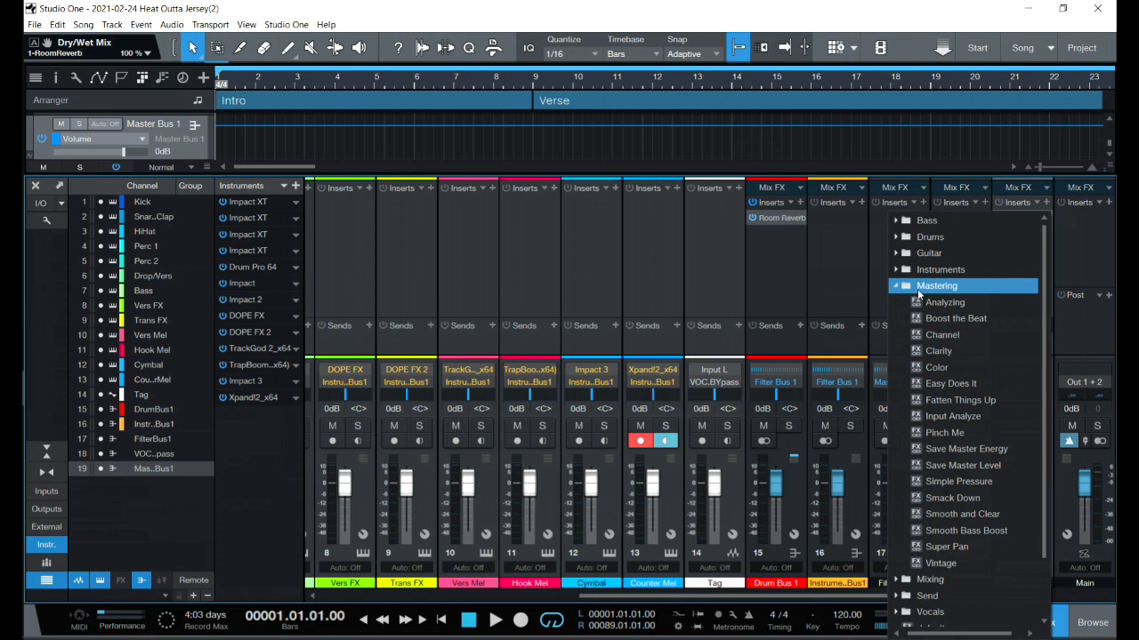
click(960, 400)
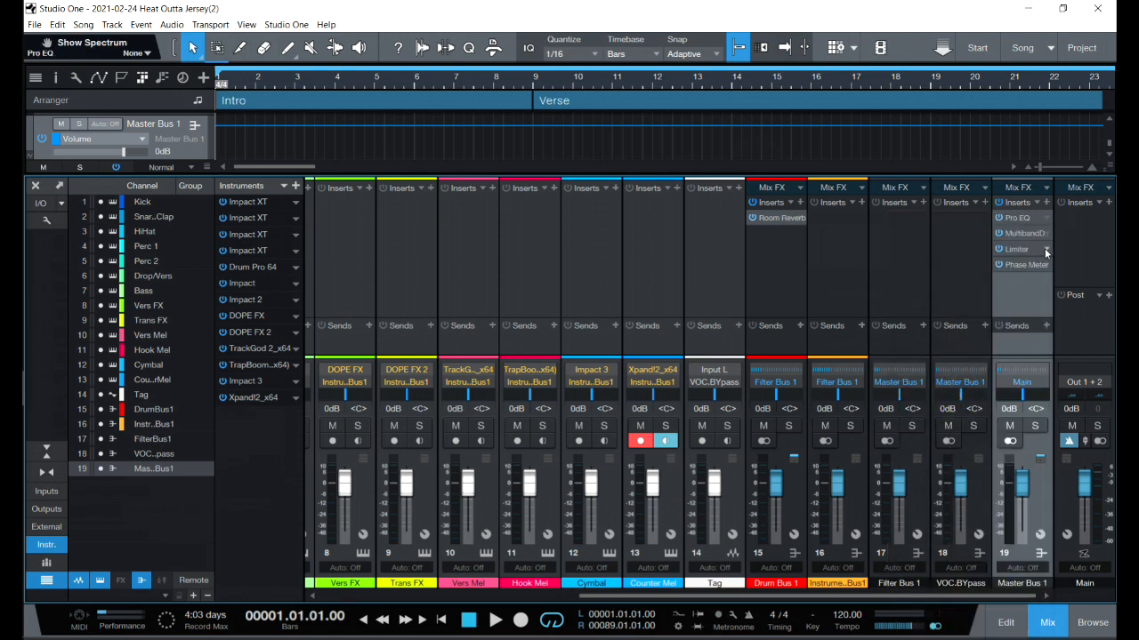
right_click(1045, 252)
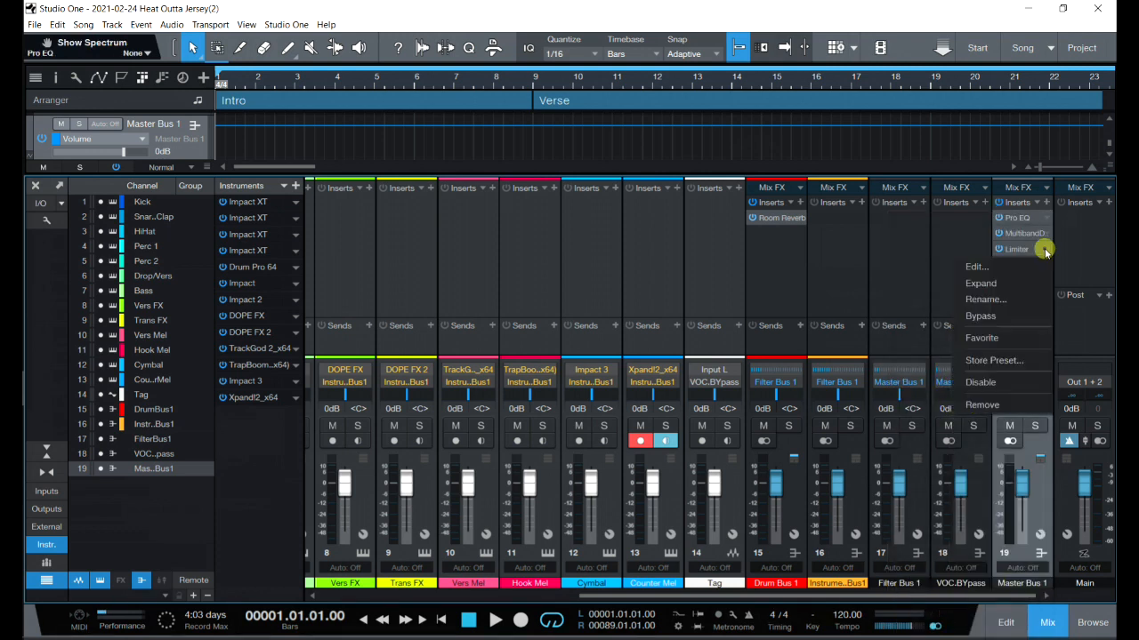
click(984, 406)
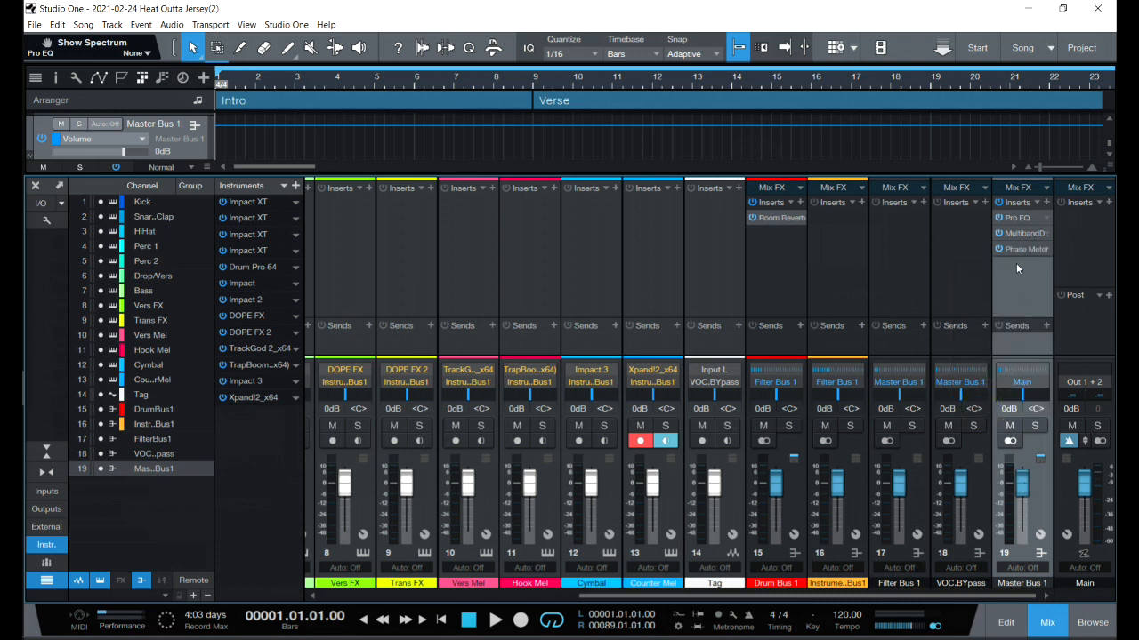
Turn all inserts on Master Bus 1 off and back on
click(1000, 201)
click(999, 203)
Add the Mixtool plug-in as an insert on the Kick channel
drag(750, 598, 379, 631)
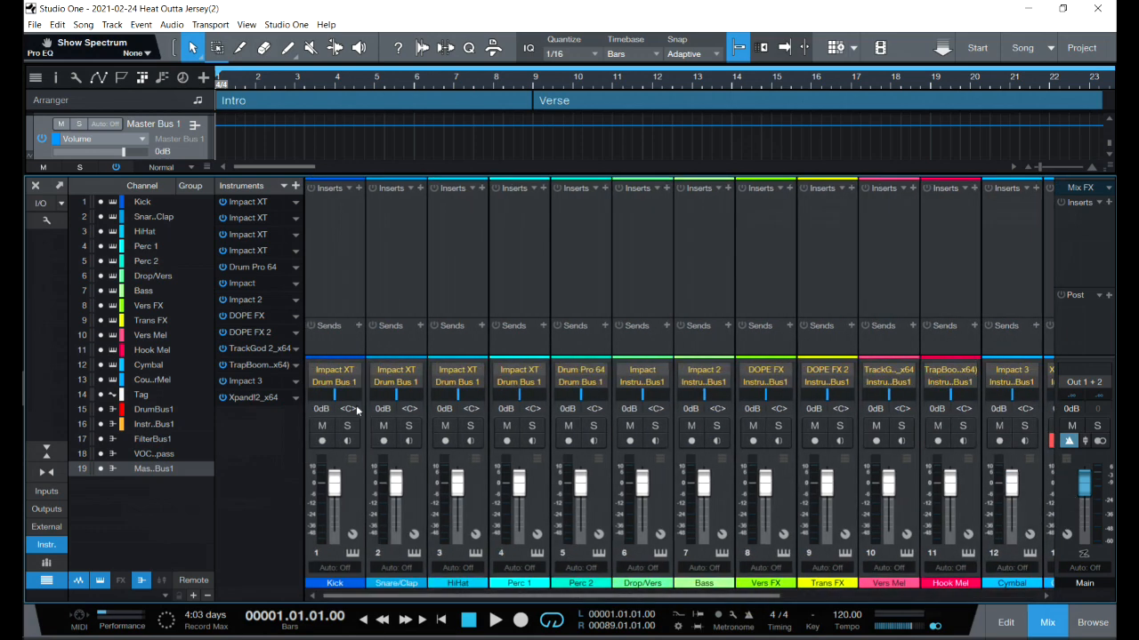
click(339, 231)
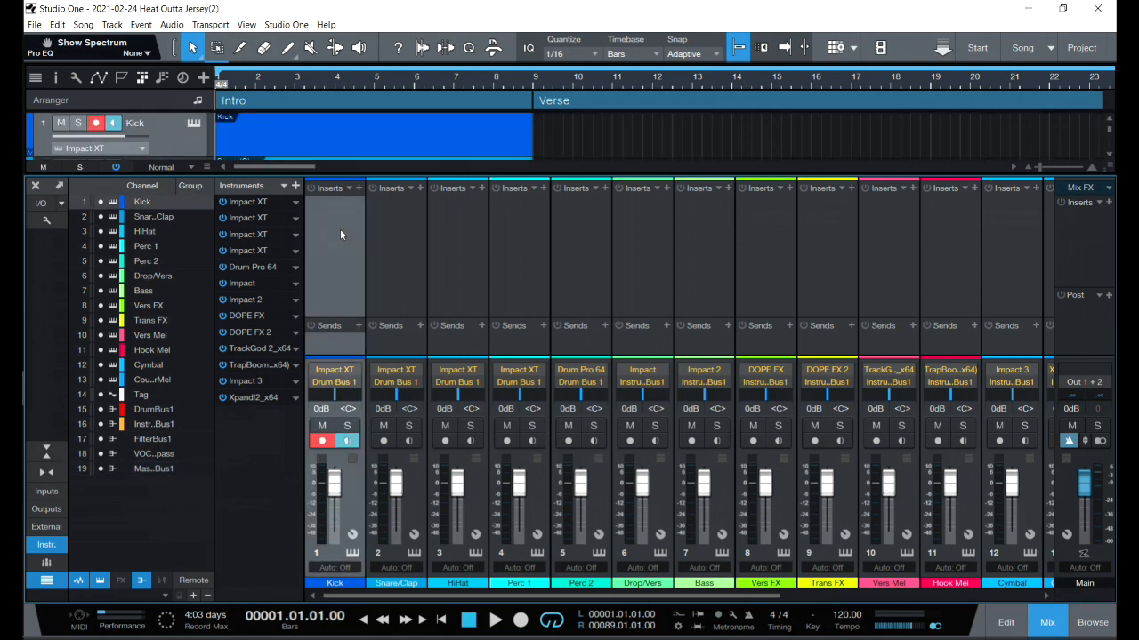
click(336, 240)
click(410, 597)
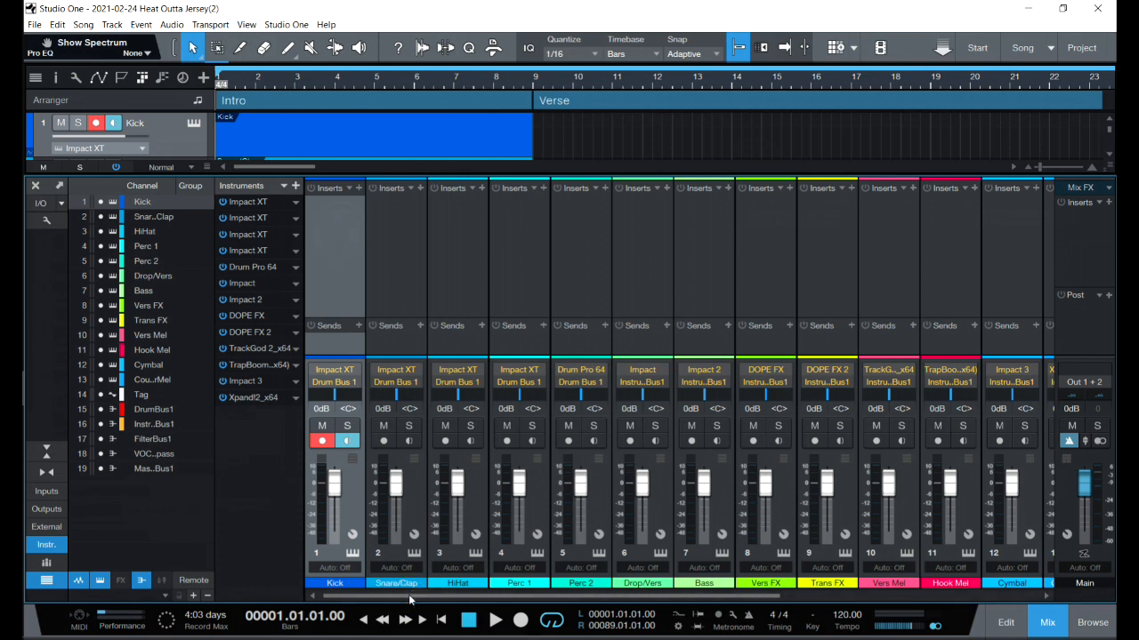
click(358, 188)
text(mixtool)
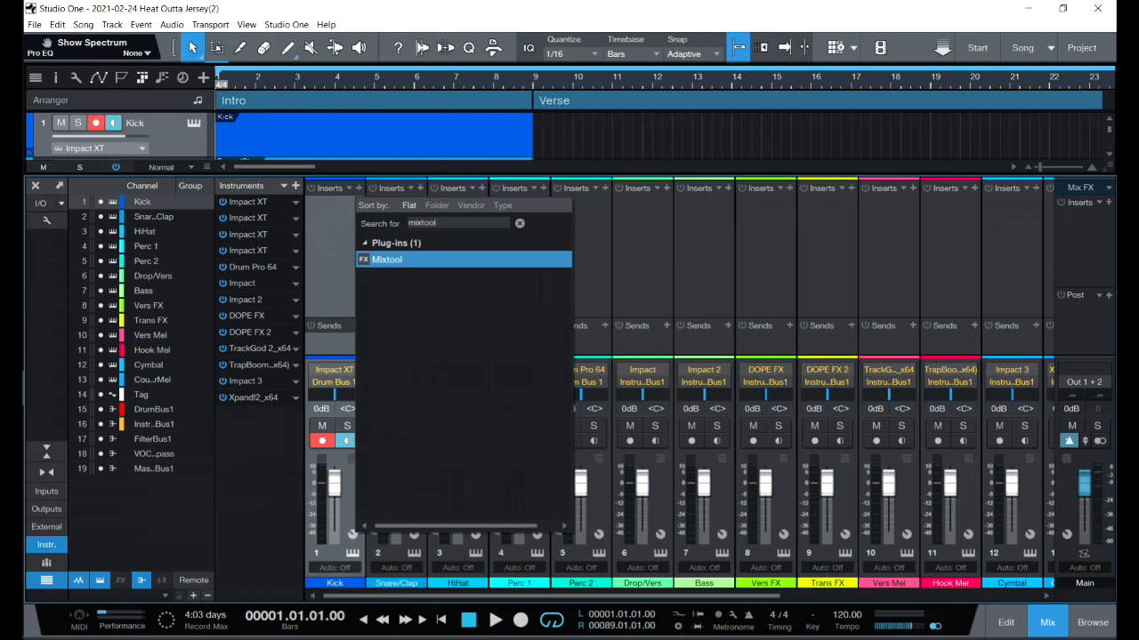
key(Return)
drag(458, 171, 699, 186)
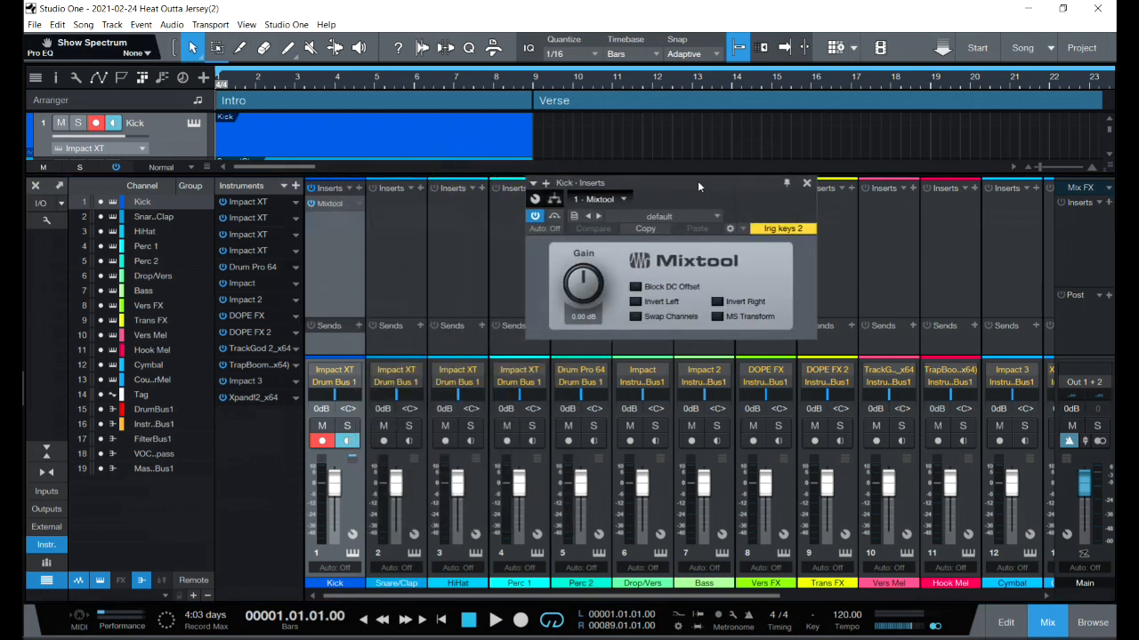
Expand the Mixtool controls in the Kick channel strip and raise its gain to 6.68 dB
right_click(357, 208)
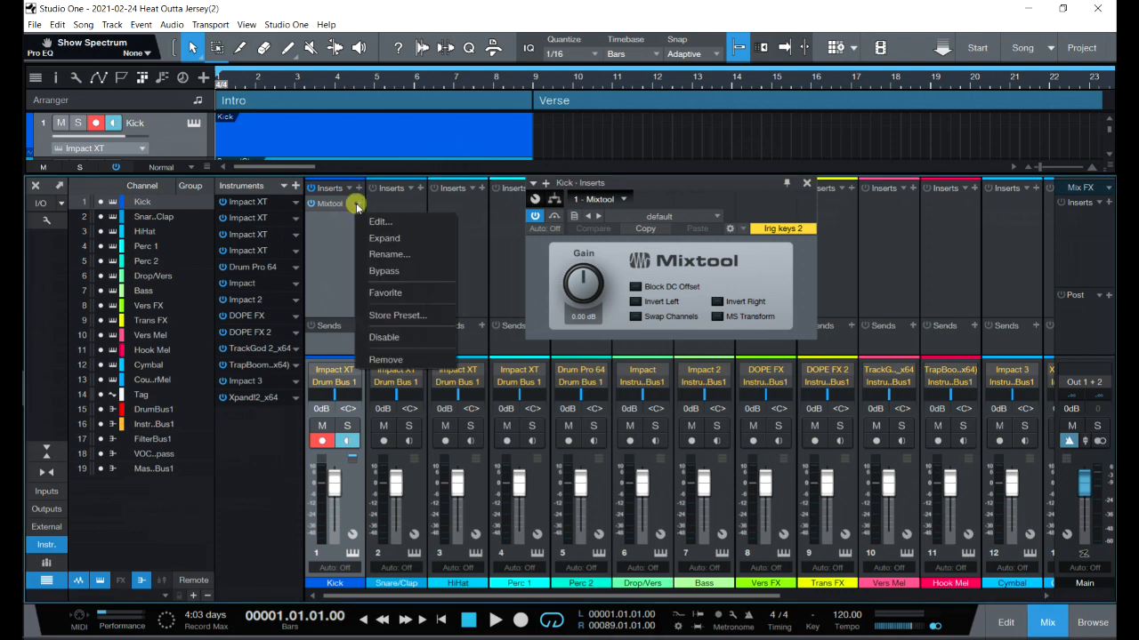
click(383, 238)
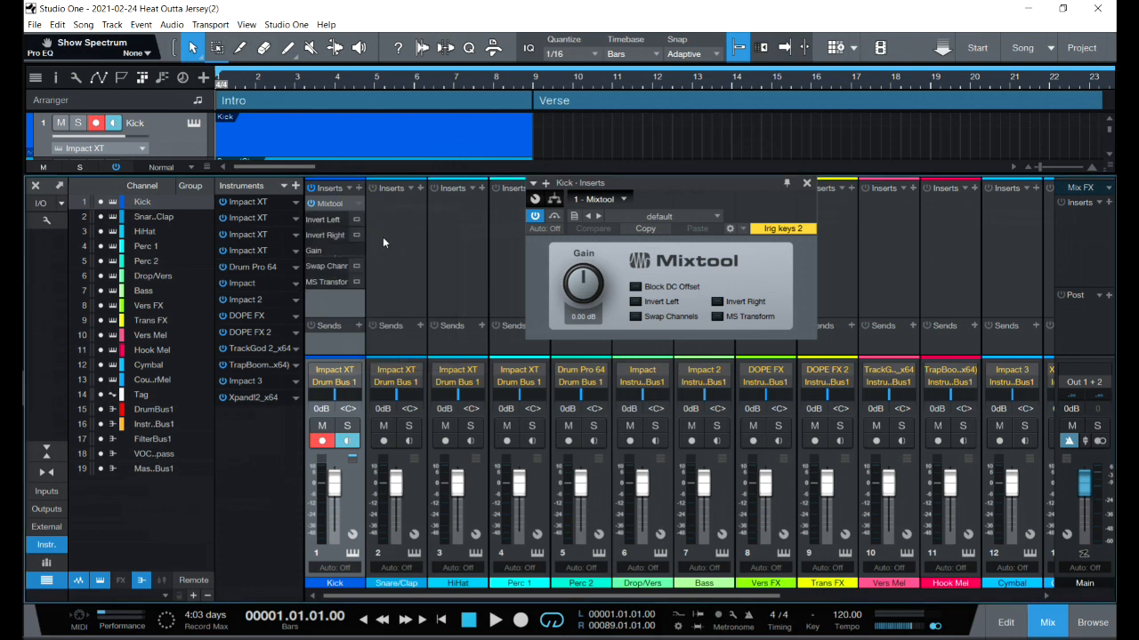
drag(341, 249, 341, 264)
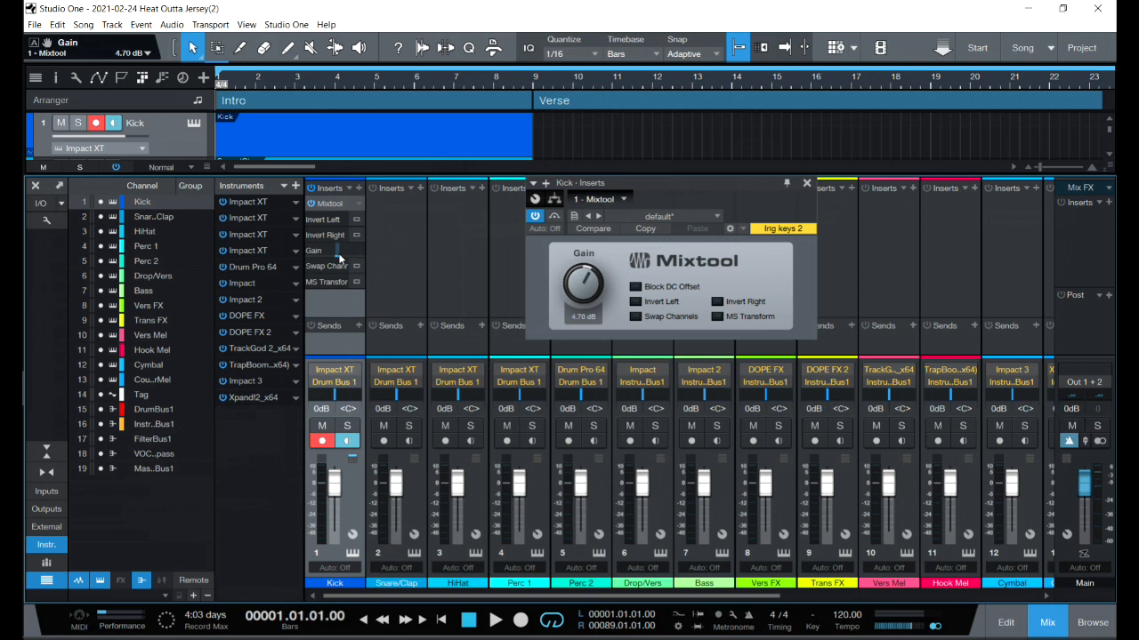
mouse_move(337, 259)
mouse_down()
mouse_move(327, 260)
mouse_move(340, 261)
mouse_up()
click(807, 184)
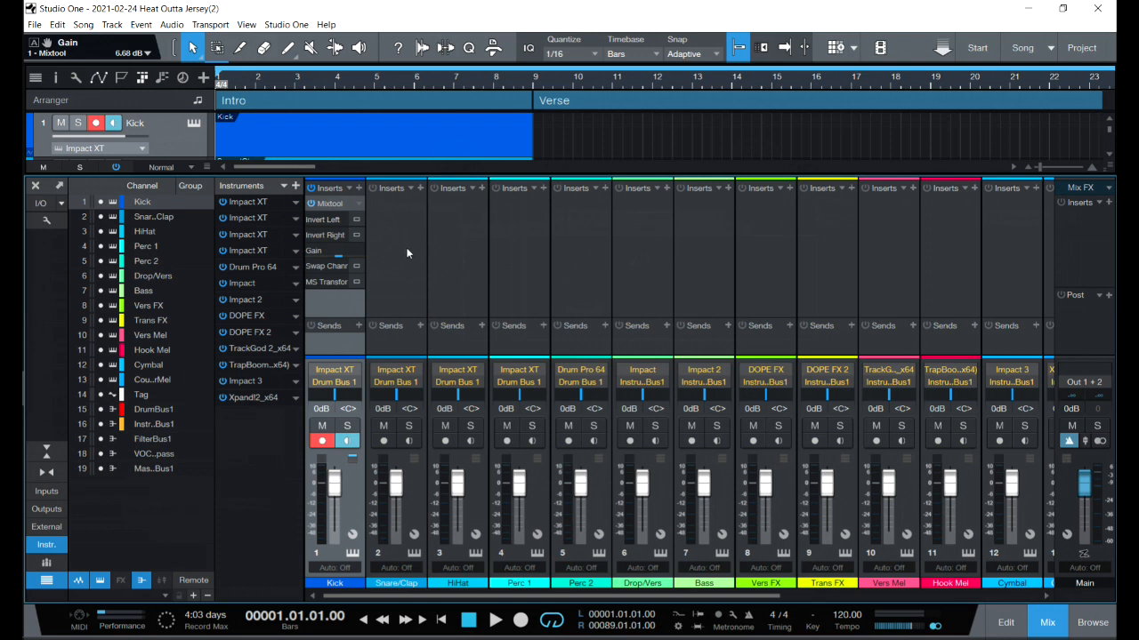
Collapse Kick's Mixtool insert and copy it to the Snare/Clap and HiHat channels
click(330, 205)
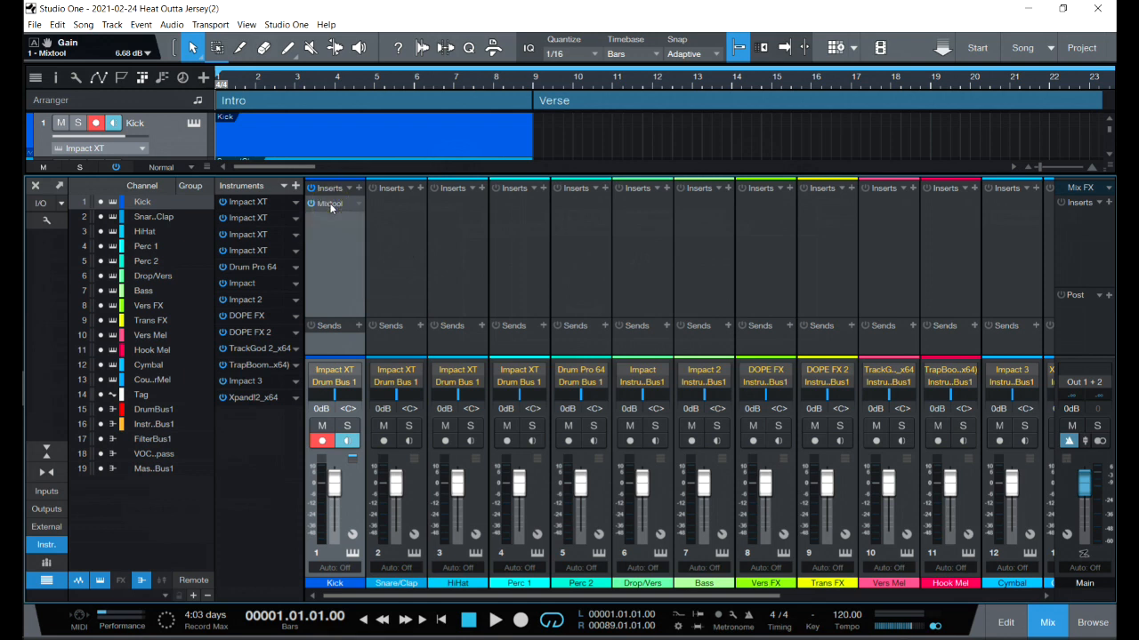
click(330, 205)
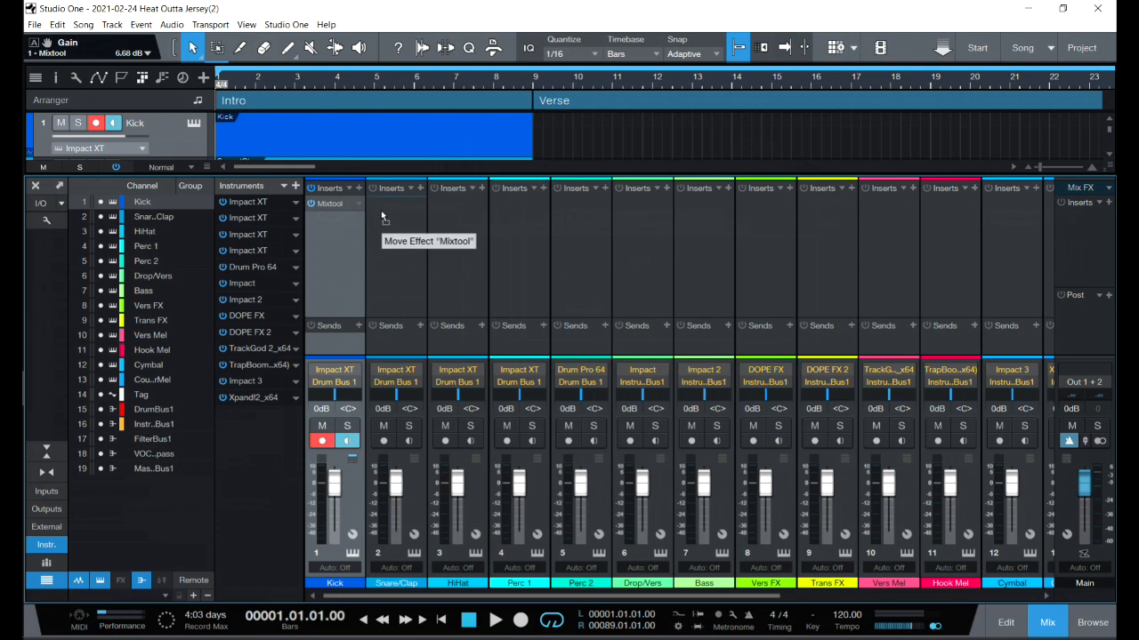
drag(383, 217, 346, 209)
click(378, 204)
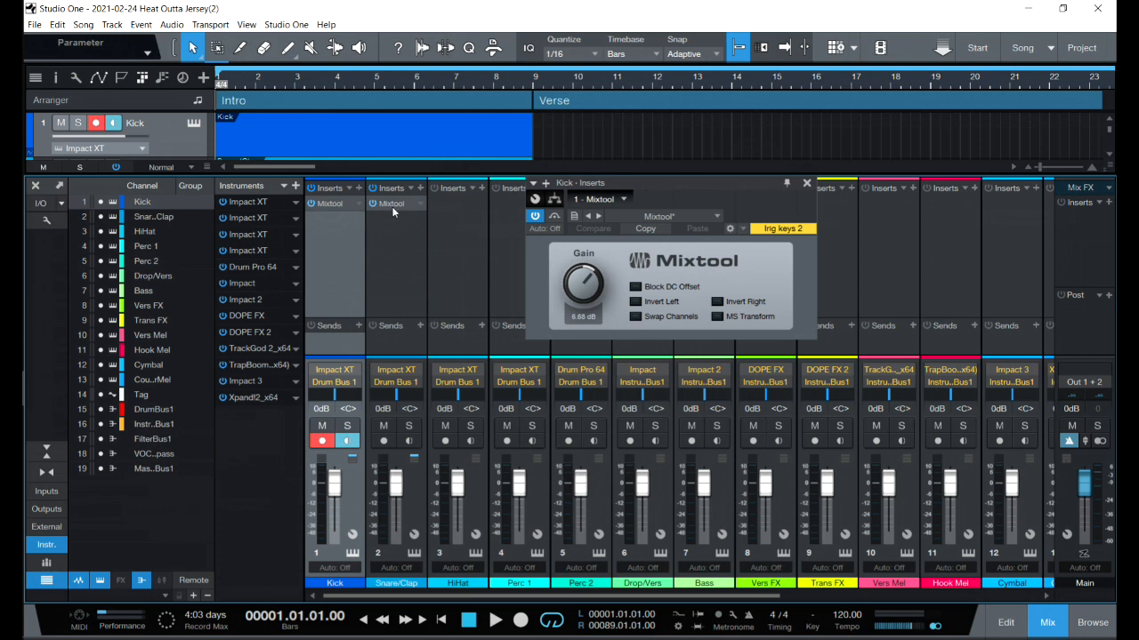
drag(389, 205, 455, 204)
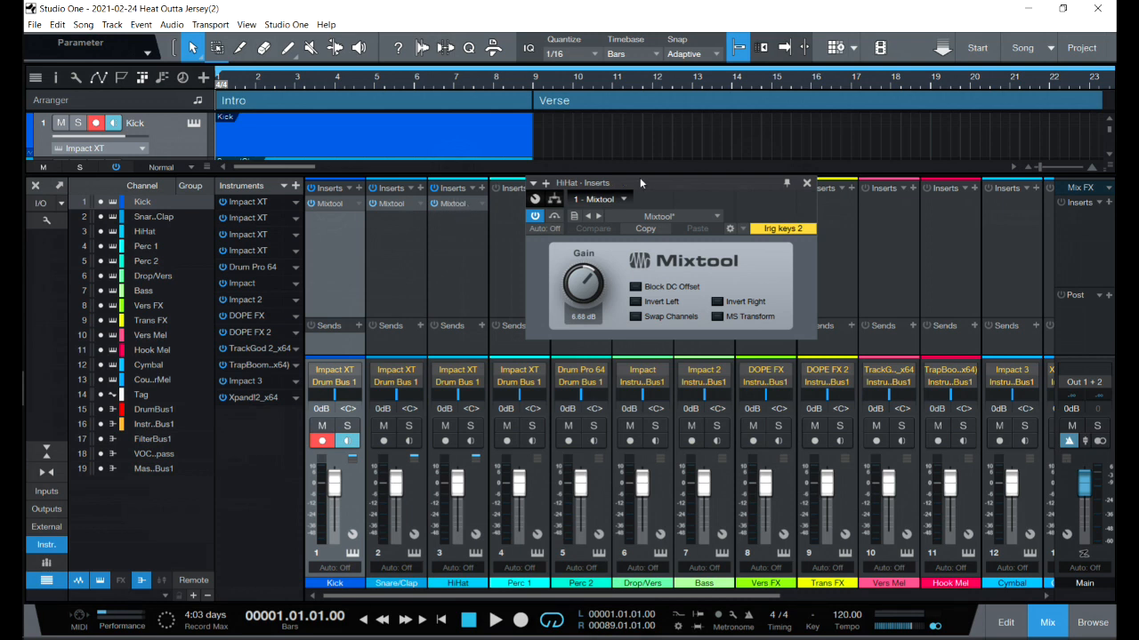
drag(640, 181, 760, 126)
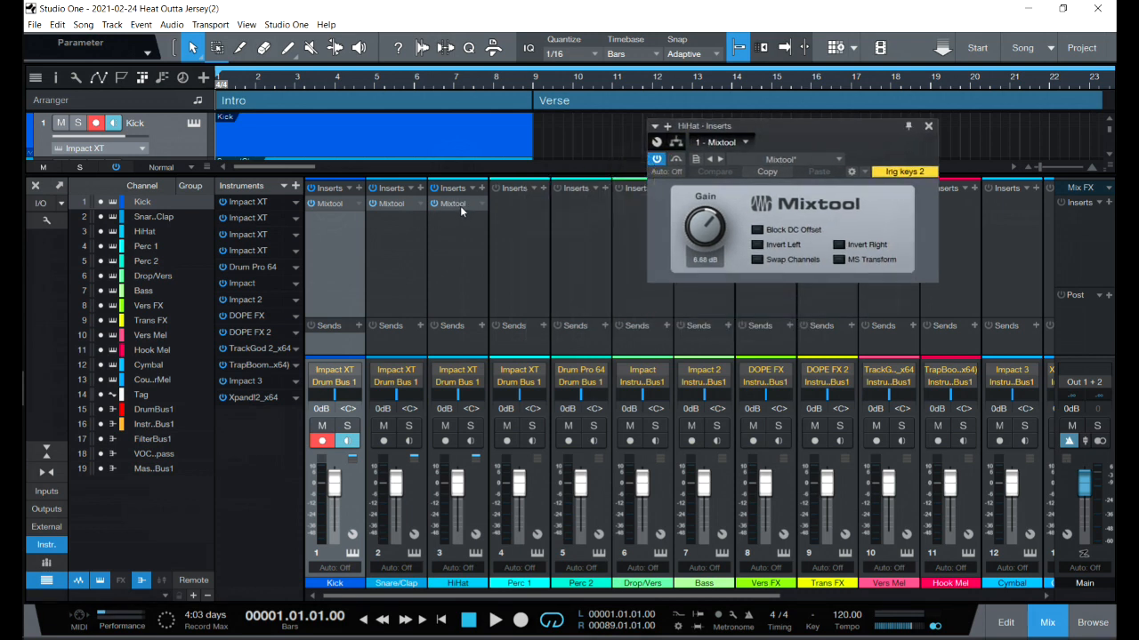
Expand Kick's Mixtool controls and remove the Mixtool inserts from Snare/Clap and HiHat
click(359, 204)
click(378, 237)
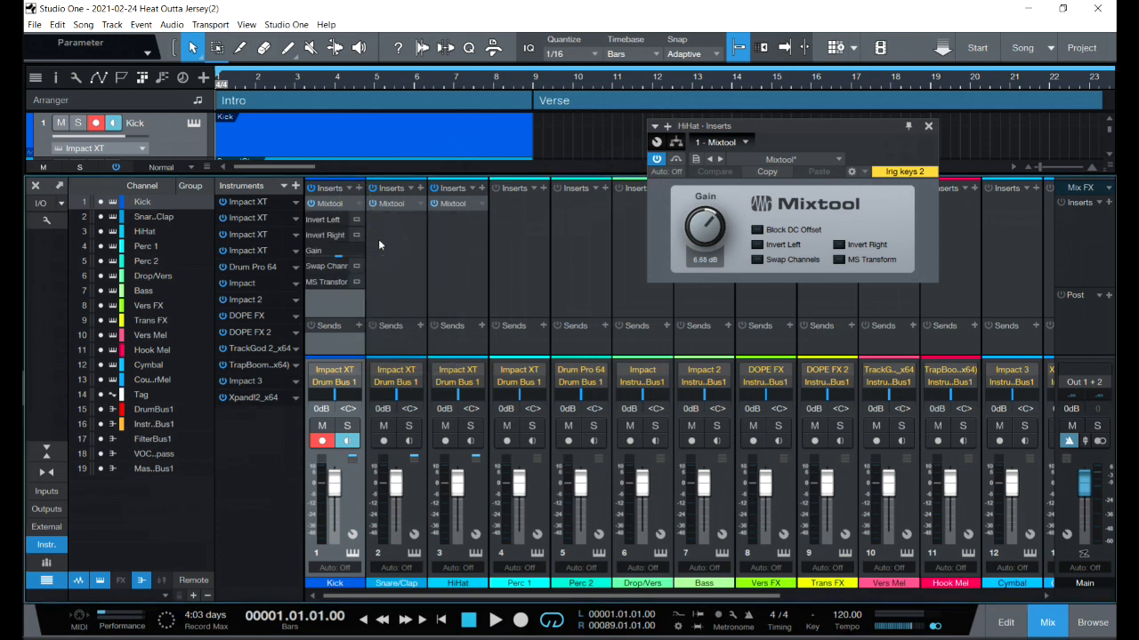
click(417, 205)
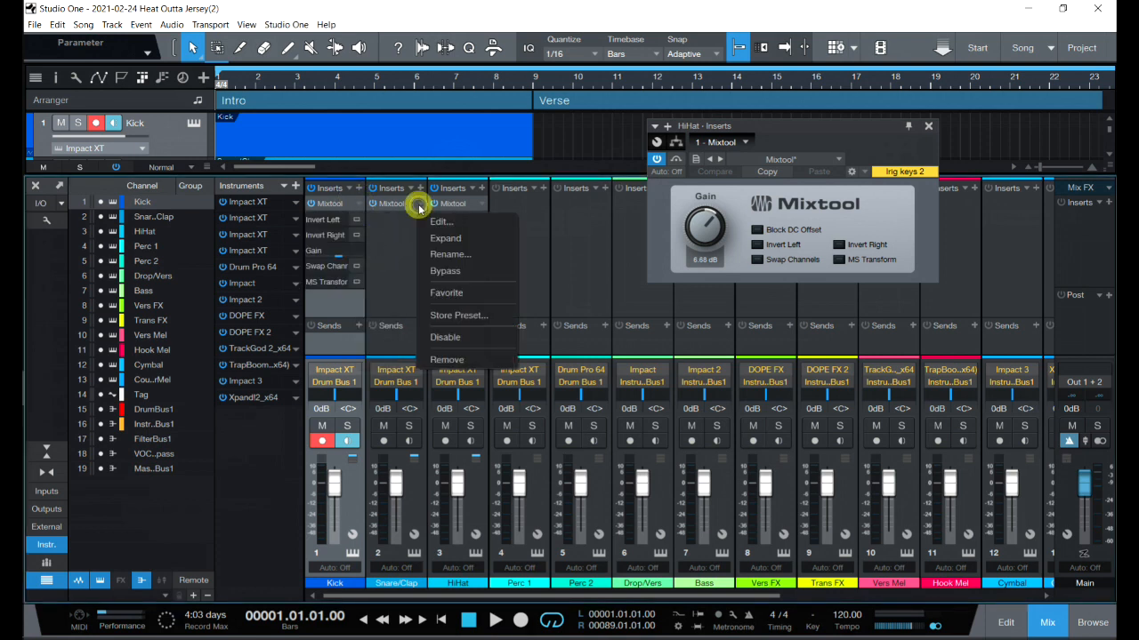
click(451, 356)
click(481, 204)
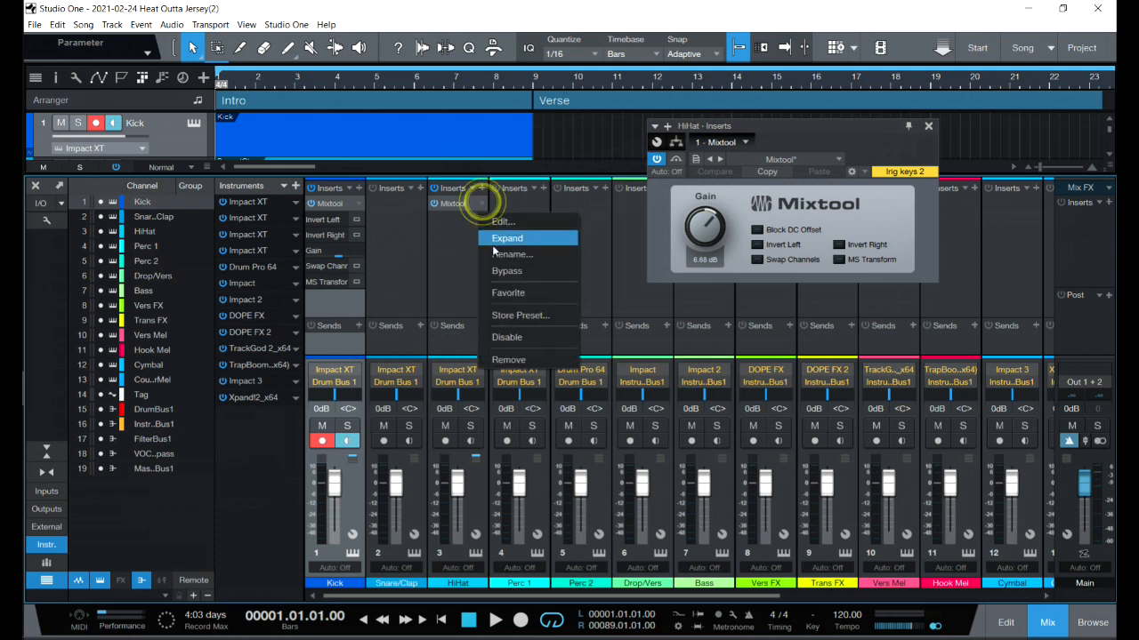
click(500, 354)
Copy the expanded Mixtool insert from Kick to Snare/Clap, HiHat, Perc 1, Perc 2 and Drop/Vers
drag(333, 202, 395, 206)
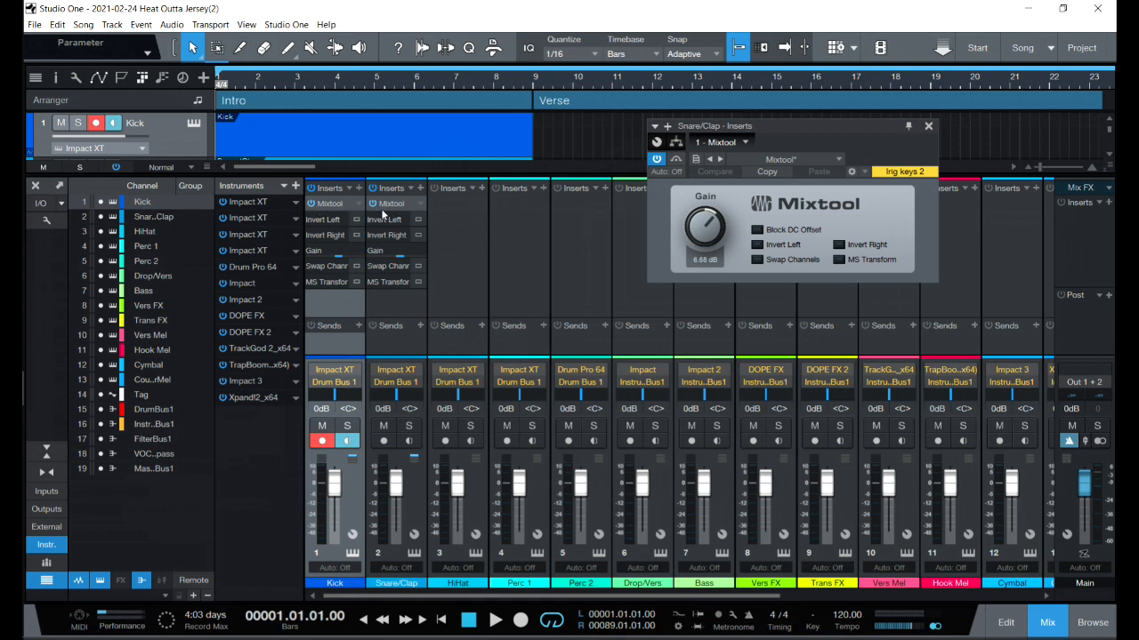
drag(392, 205, 631, 217)
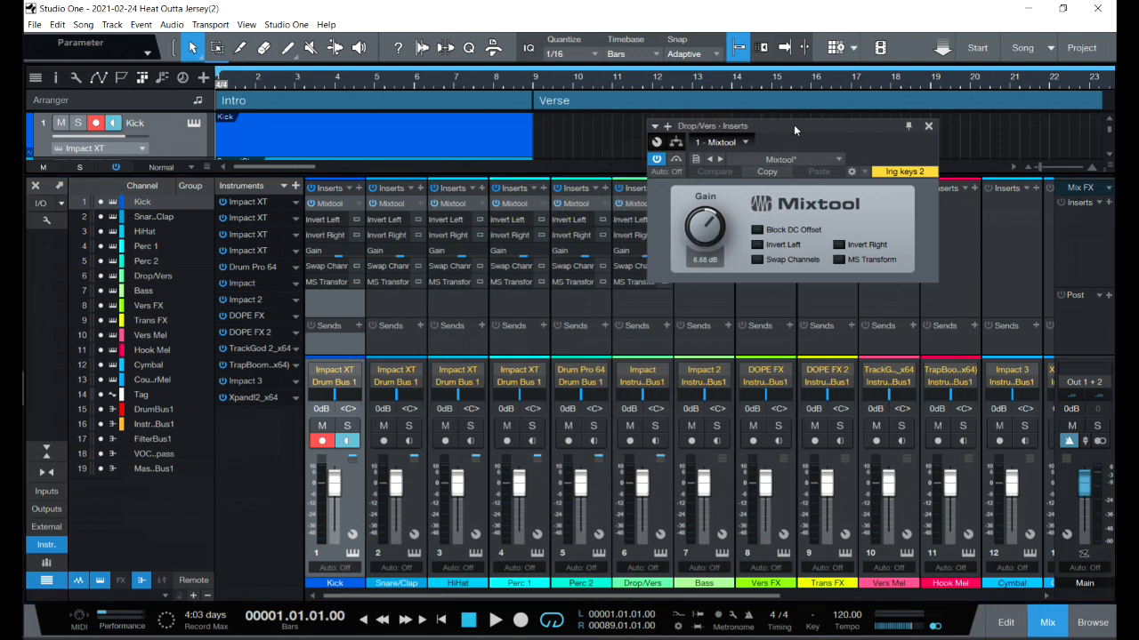
drag(794, 130, 807, 206)
click(944, 208)
Copy the expanded Mixtool insert to the Bass, Vers FX and Trans FX channels
drag(668, 204, 768, 205)
click(941, 207)
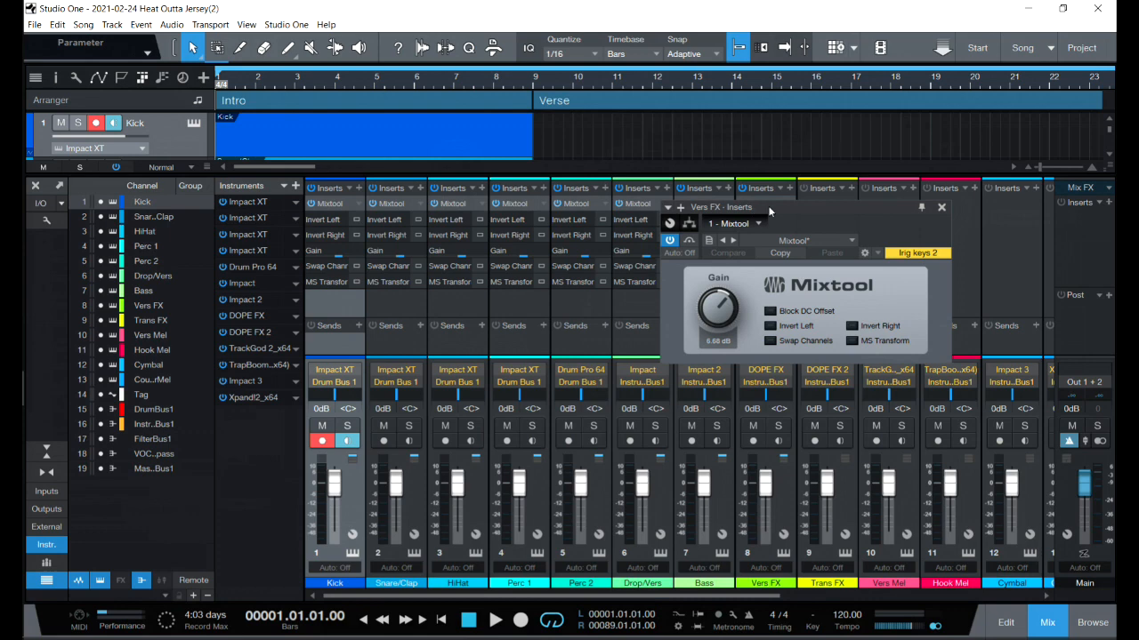
click(941, 207)
drag(762, 203, 710, 216)
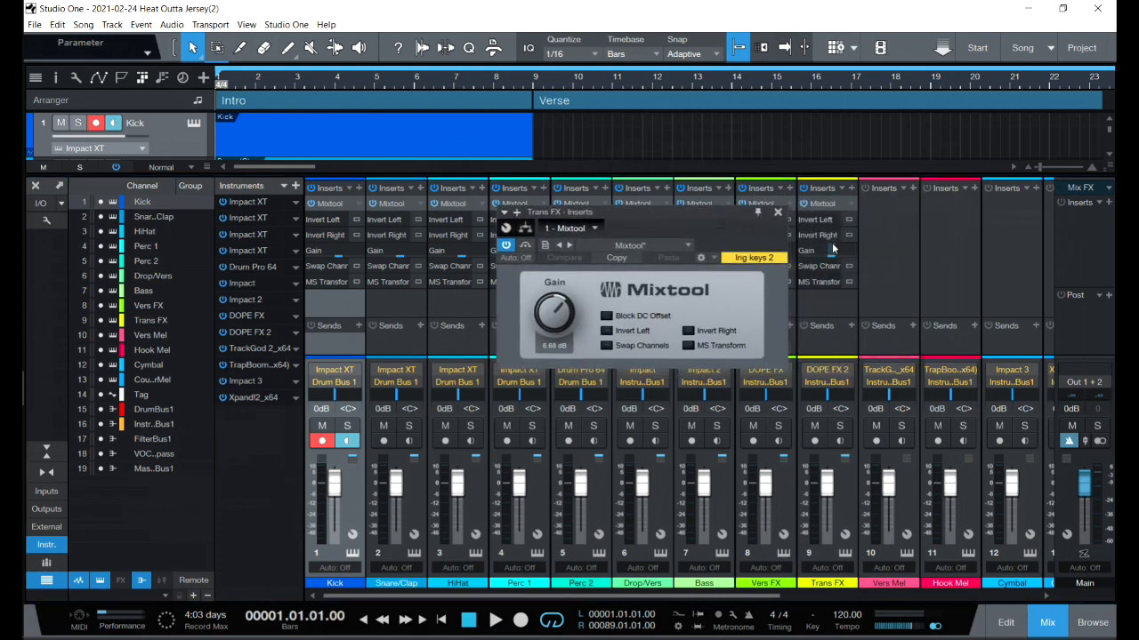
Copy the expanded Mixtool insert to Vers Mel, Hook Mel, Cymbal and Counter Mel, and close the plug-in window
drag(822, 203, 939, 213)
drag(725, 594, 842, 596)
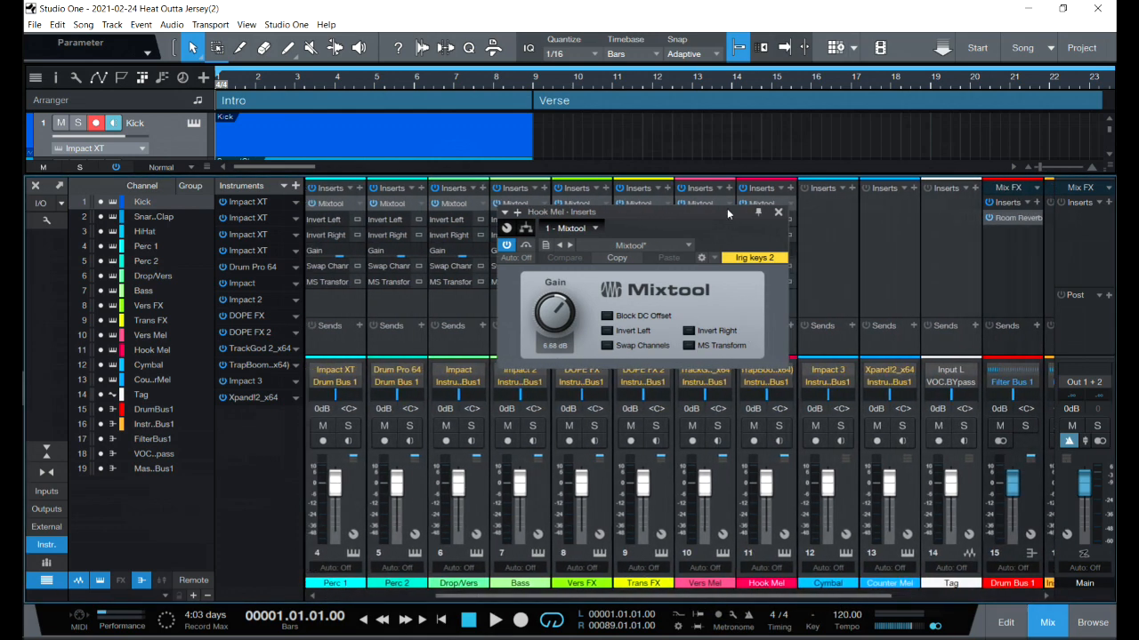
drag(727, 211, 594, 233)
drag(762, 203, 814, 210)
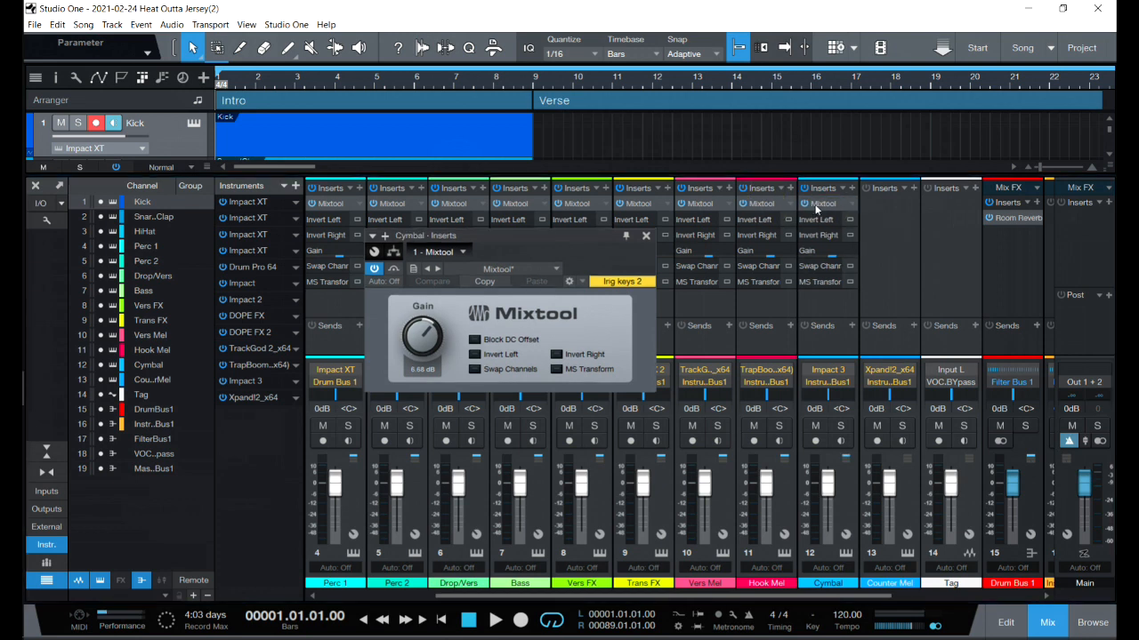
drag(826, 209, 880, 218)
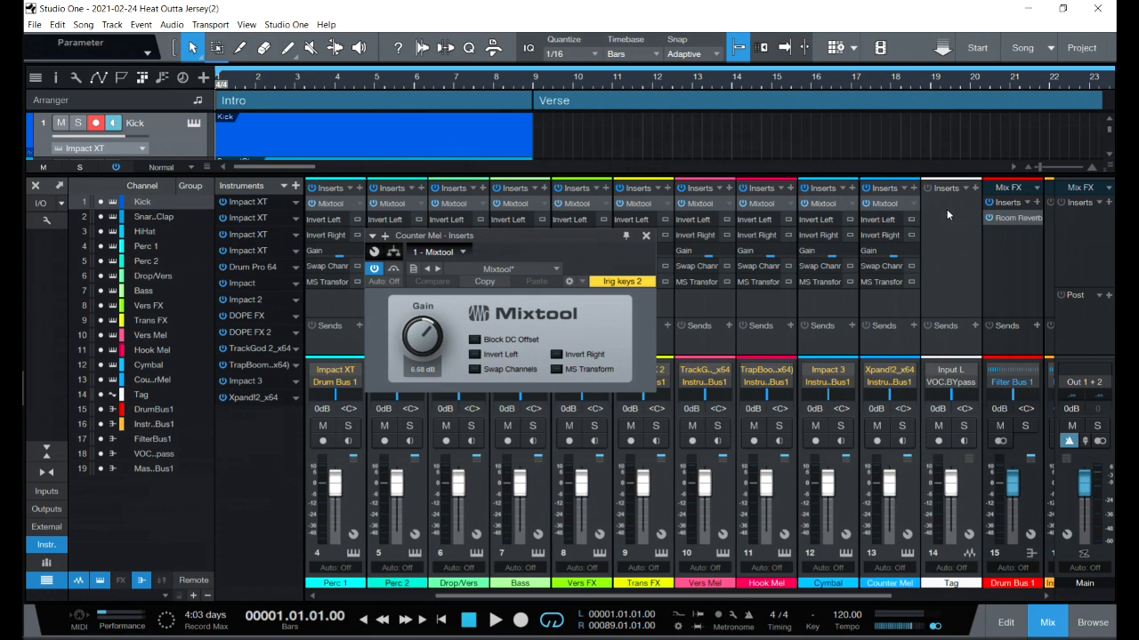
drag(854, 602, 979, 596)
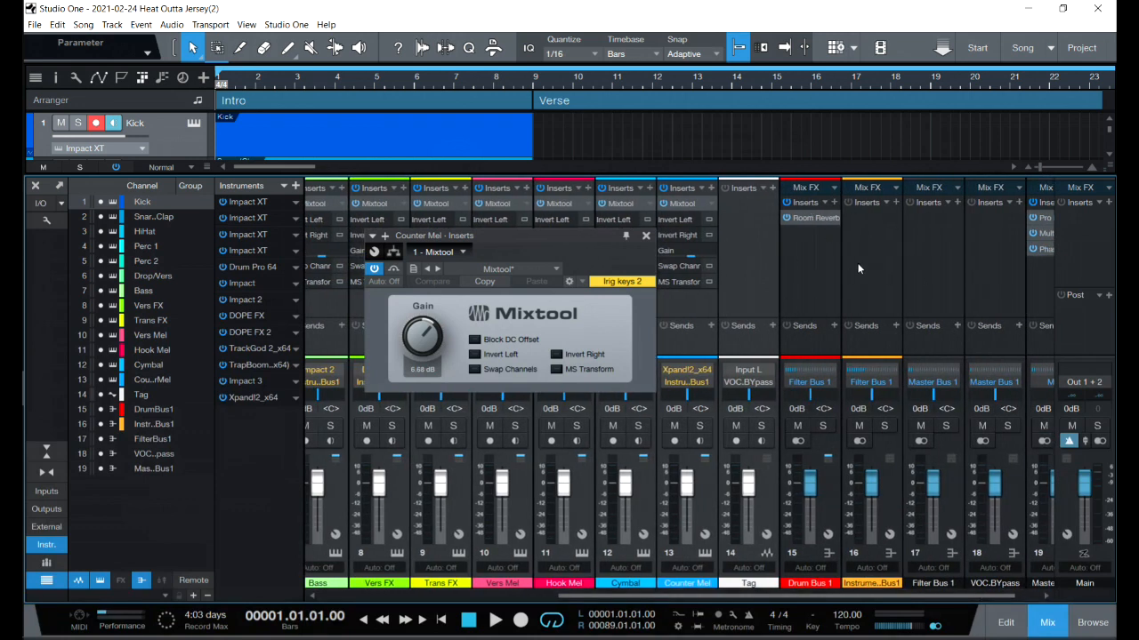
click(647, 236)
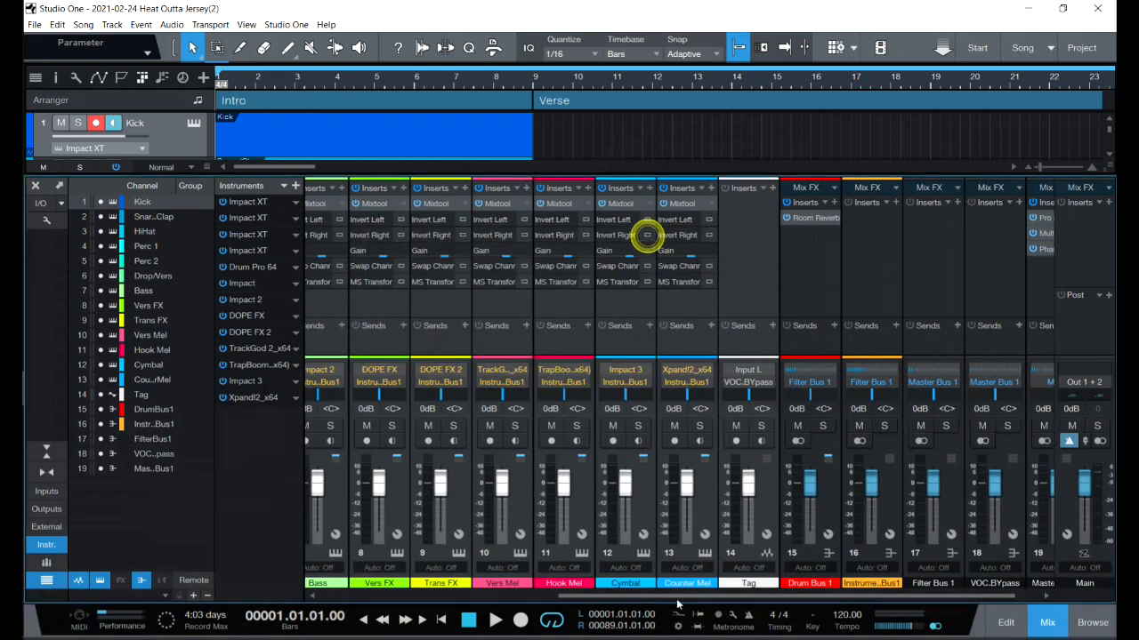
Close the mixer and delete the Intro parts on the Snare/Clap and HiHat tracks
drag(737, 598, 403, 619)
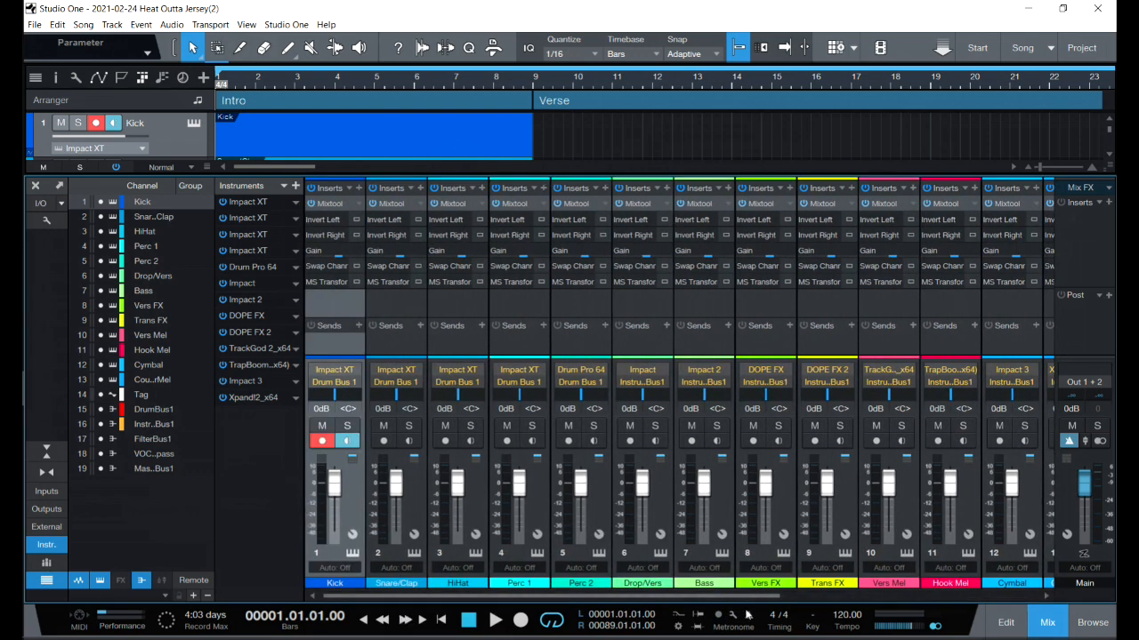
click(1047, 622)
click(307, 595)
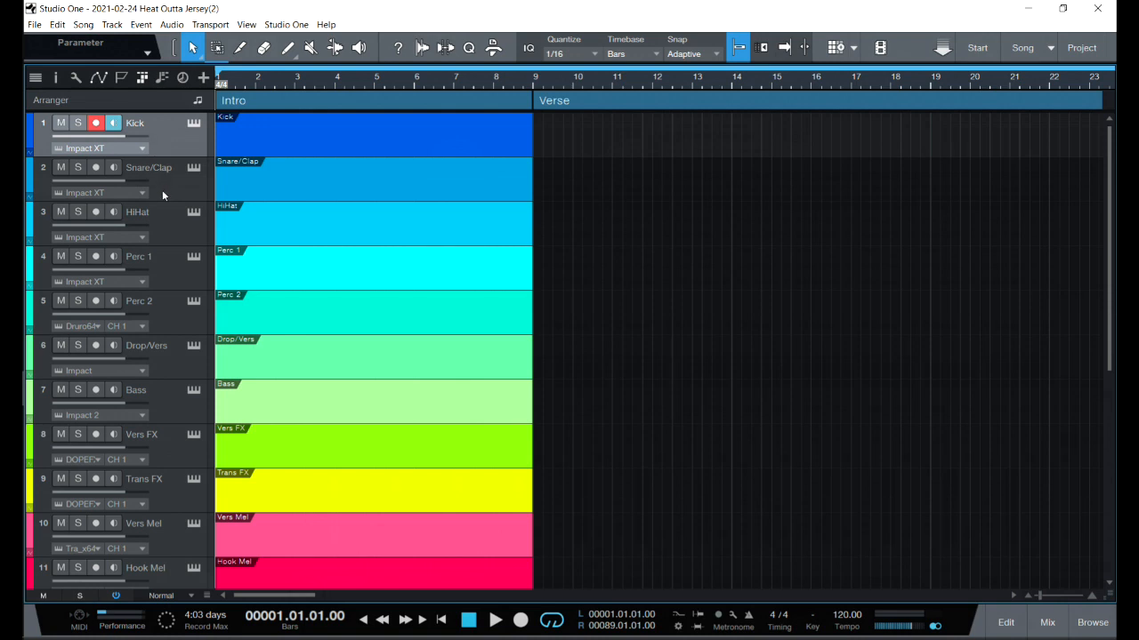
click(163, 222)
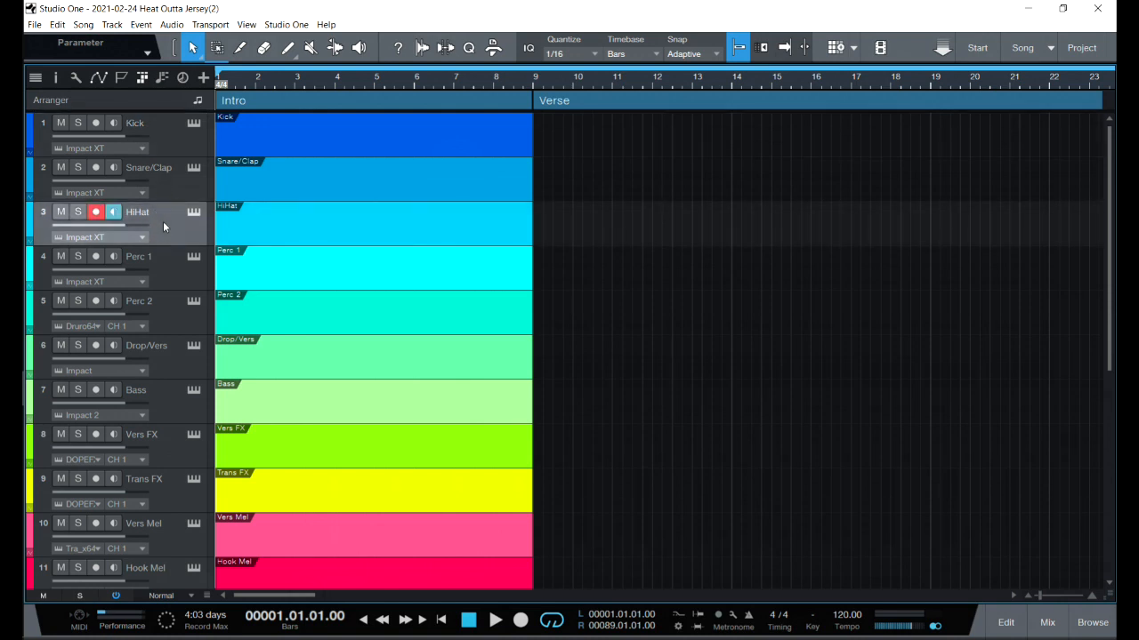
click(173, 180)
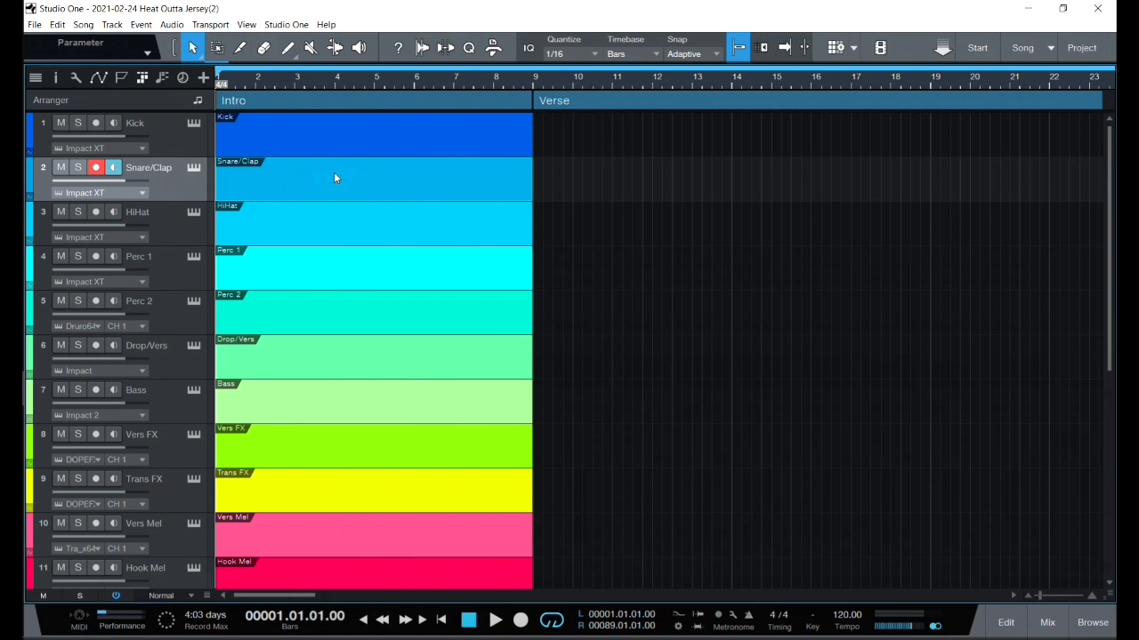
key(Delete)
click(298, 231)
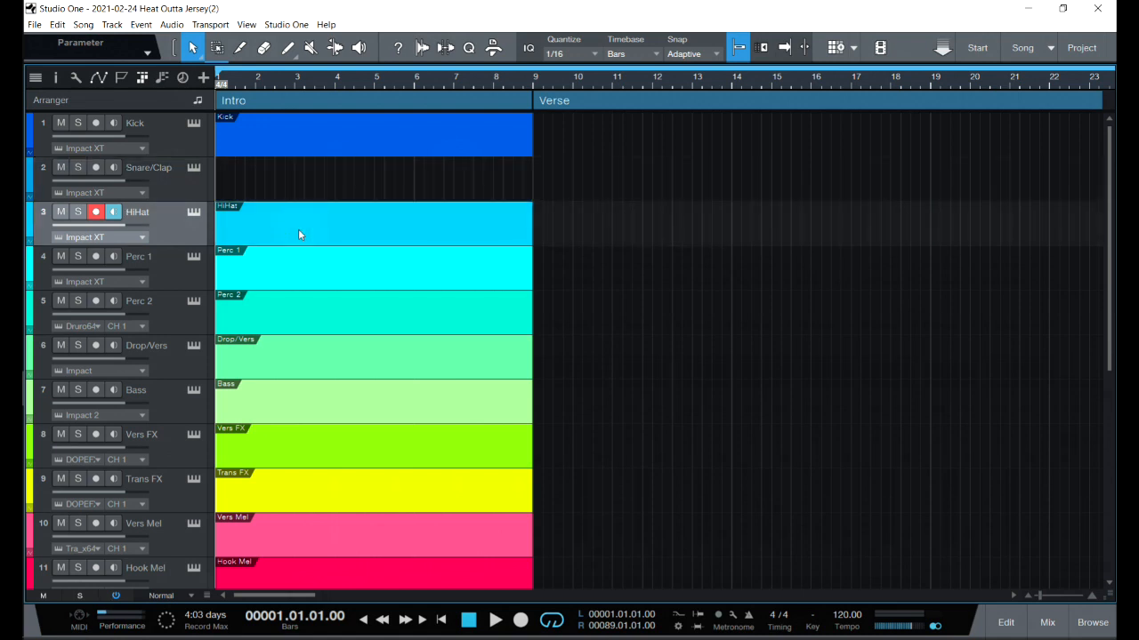
key(Delete)
Insert a pattern at the start of the Snare/Clap track
click(169, 182)
key(F3)
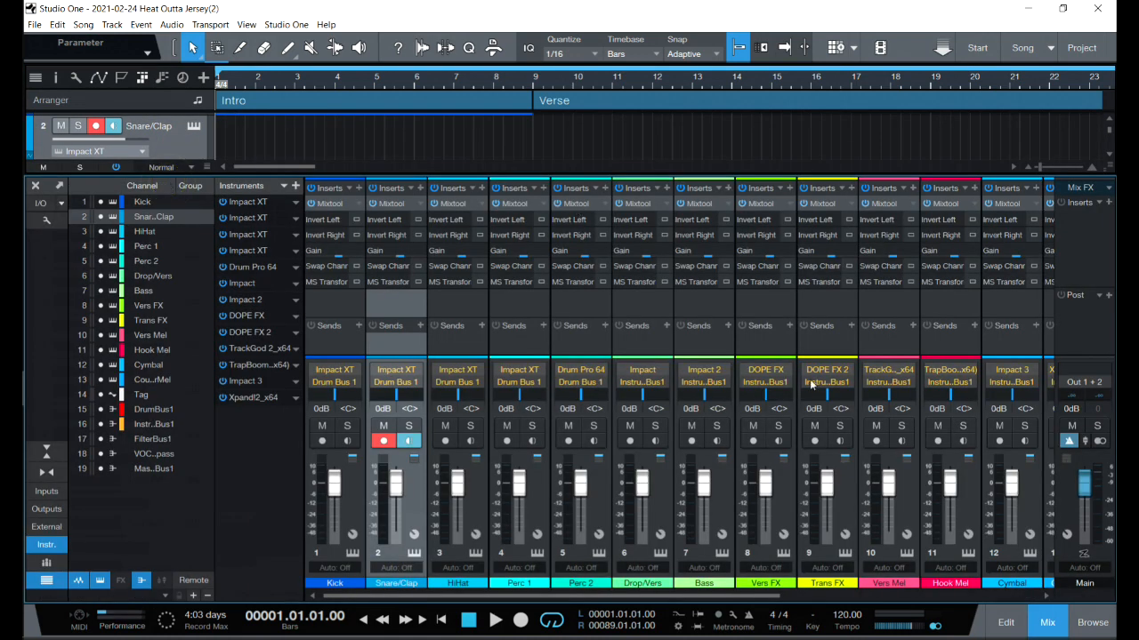
click(1047, 621)
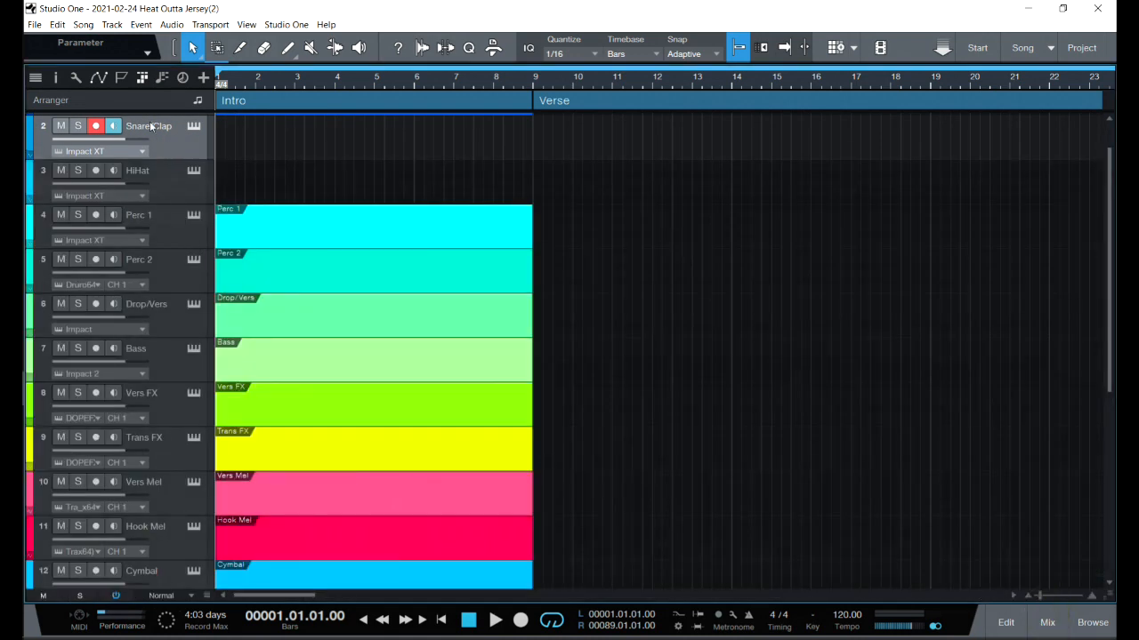
click(140, 25)
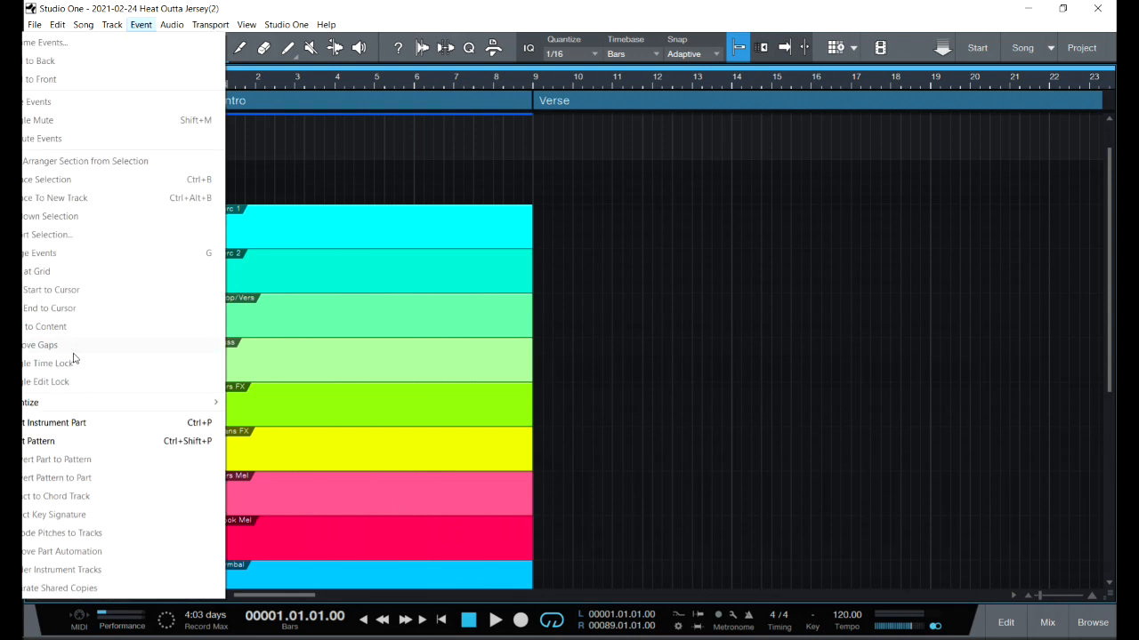
click(54, 443)
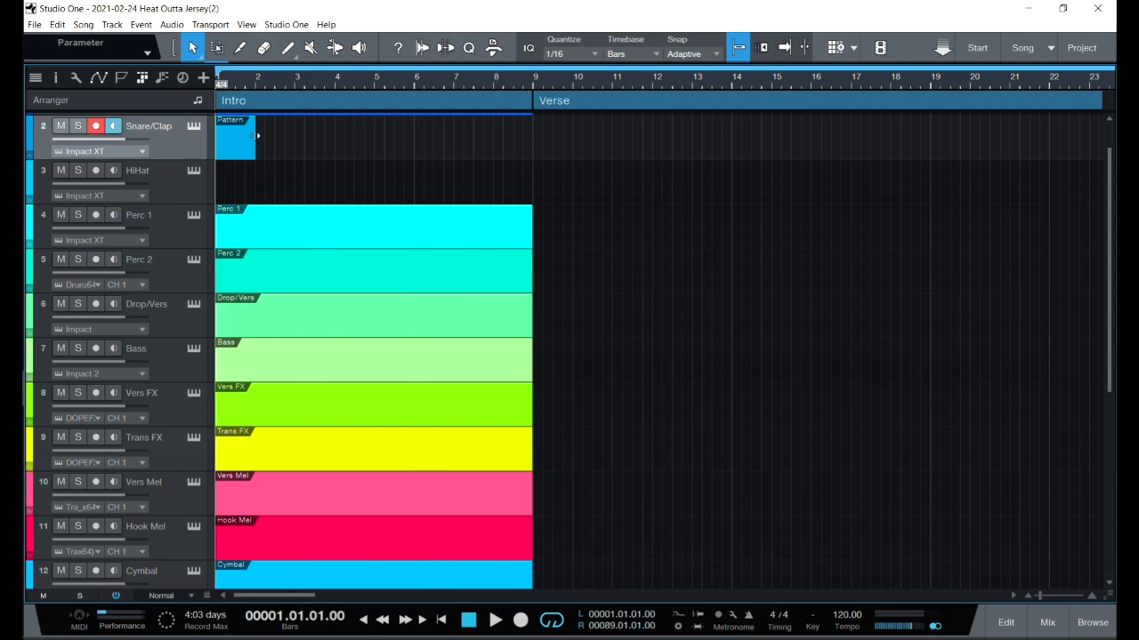
Extend the Snare/Clap pattern to bar 9 so it fills the Intro section
drag(257, 136, 533, 158)
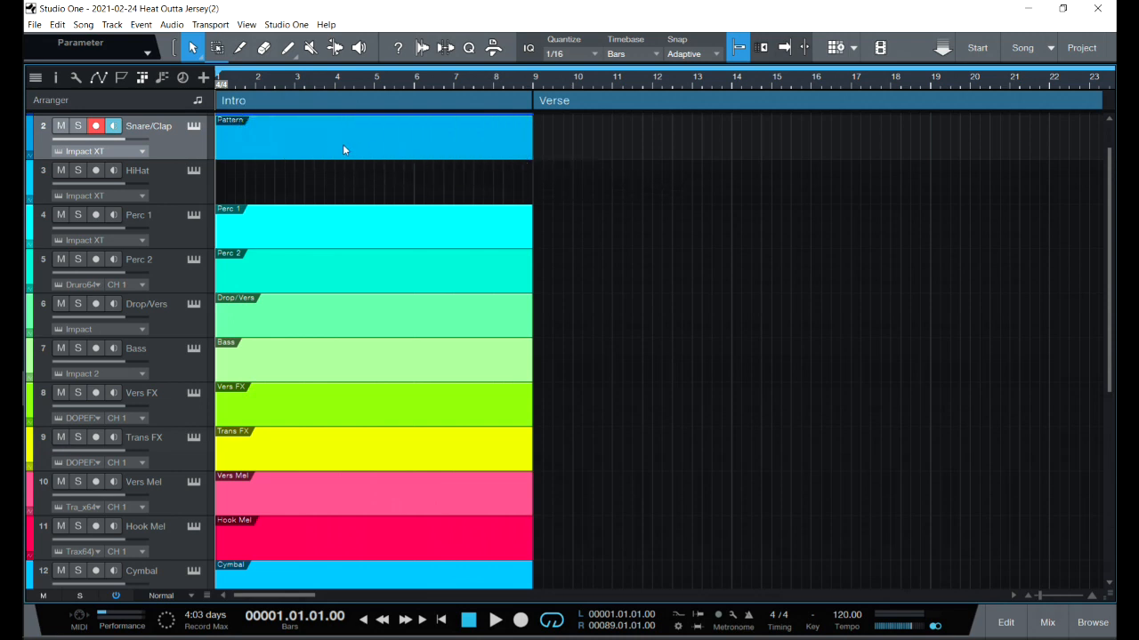
double_click(156, 127)
click(245, 136)
Insert a pattern on the HiHat track and extend it to bar 9 at the end of the Intro
click(178, 184)
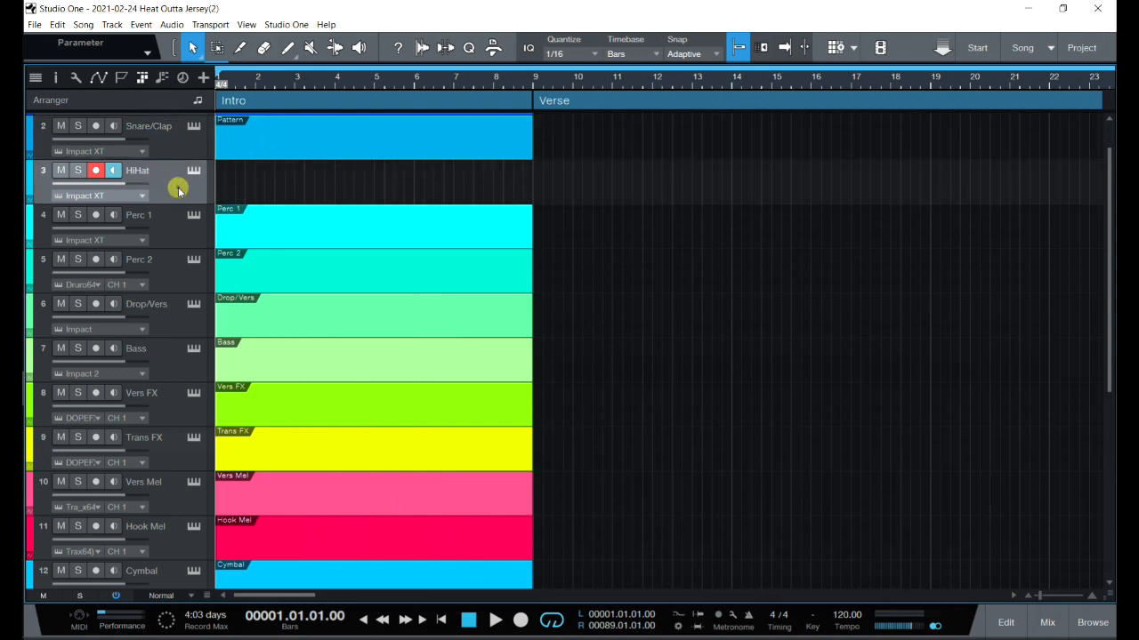
click(142, 25)
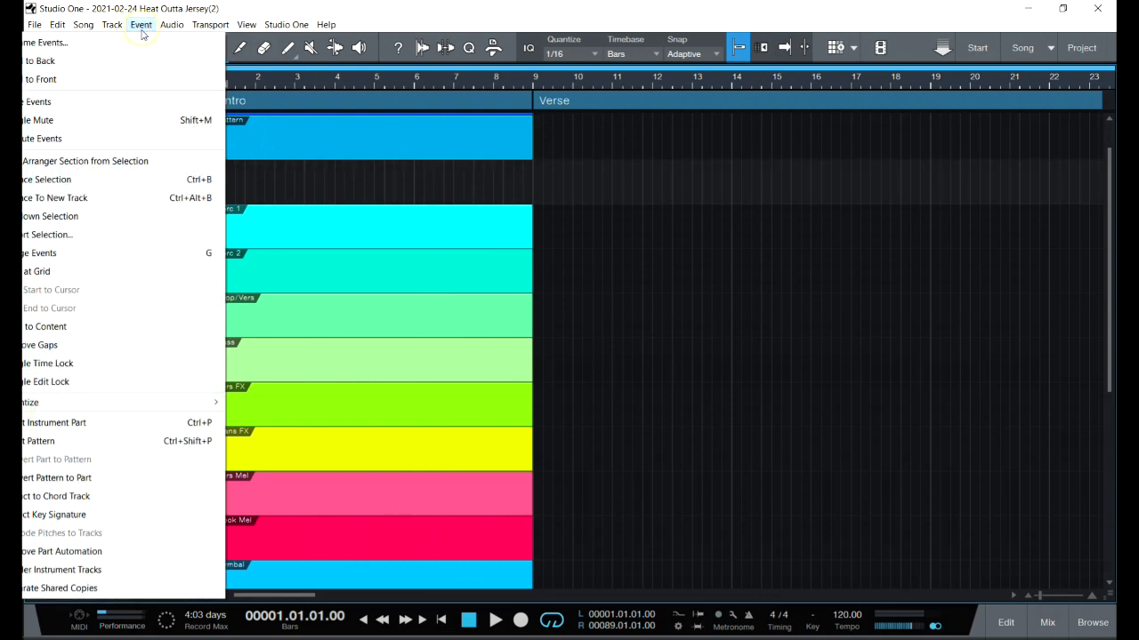
click(104, 442)
drag(257, 181, 531, 201)
Open the Snare/Clap pattern for editing in drum mode and set its length to 64 steps
click(323, 147)
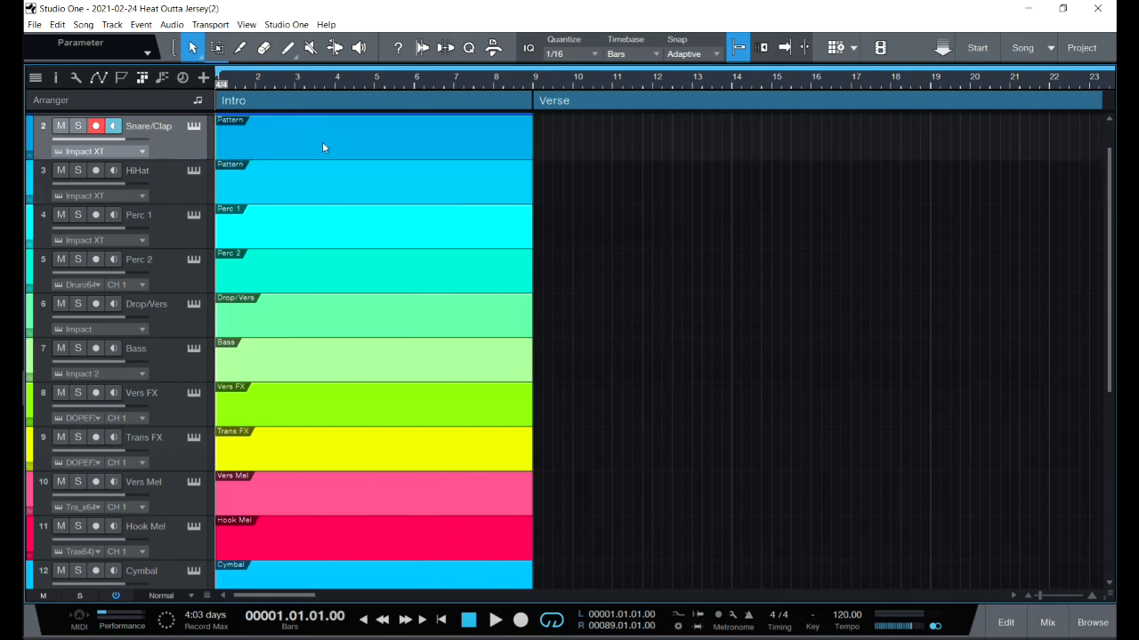
click(1005, 623)
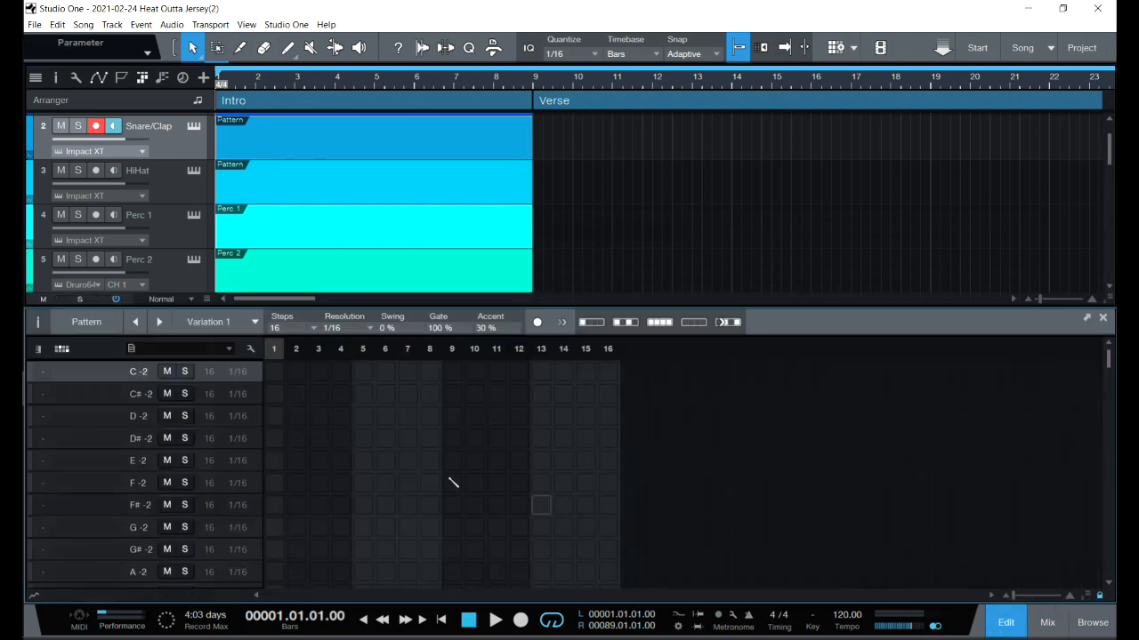
click(42, 350)
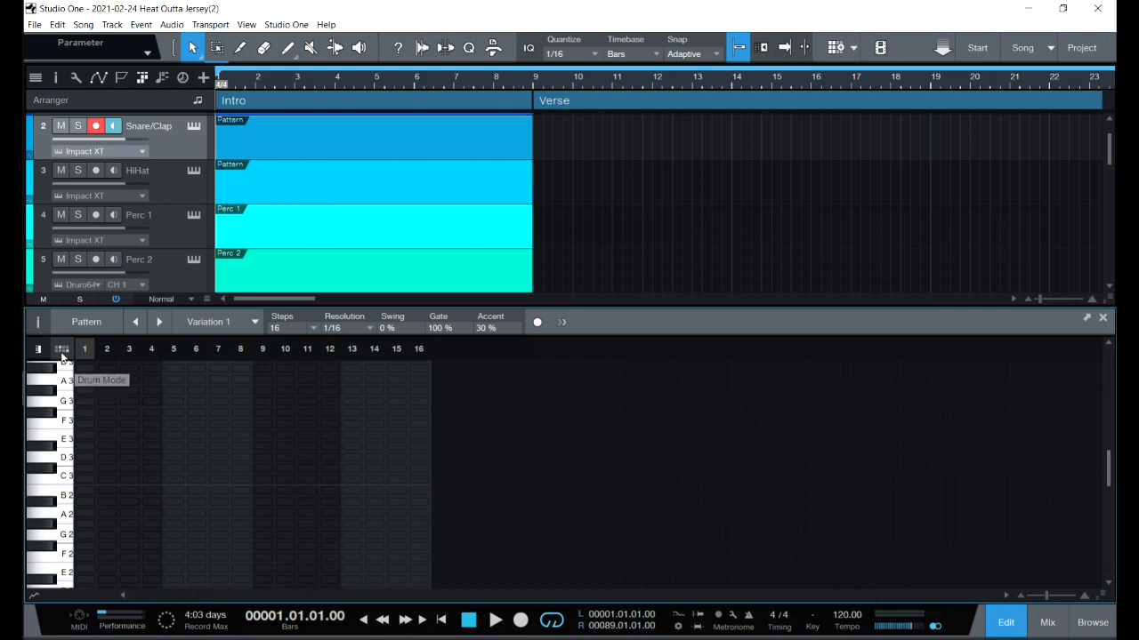
click(61, 351)
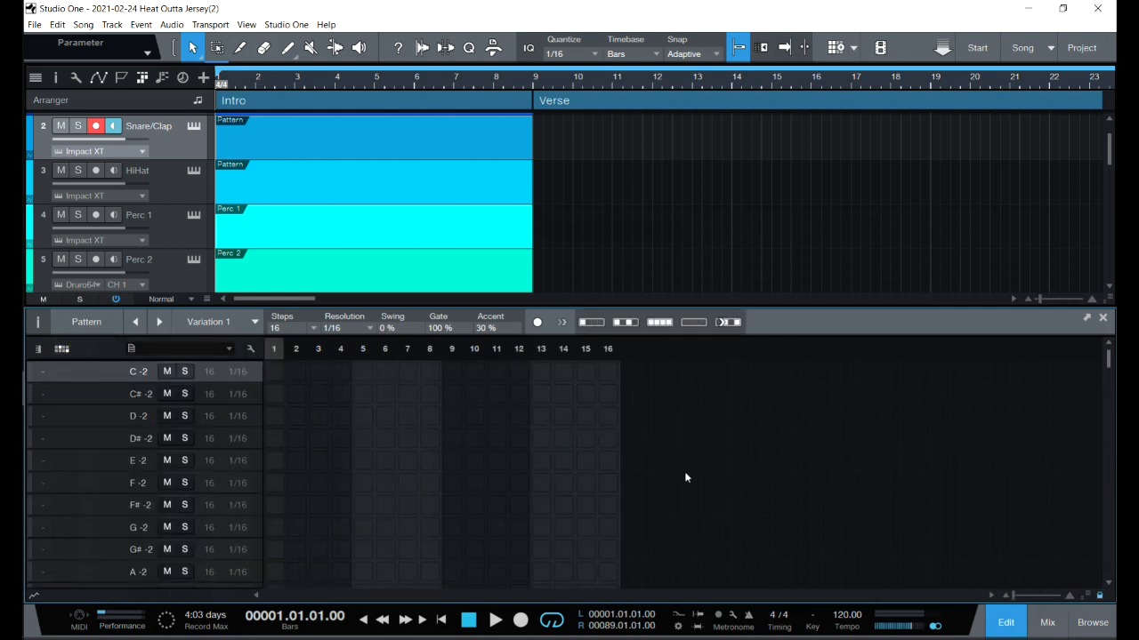
click(312, 328)
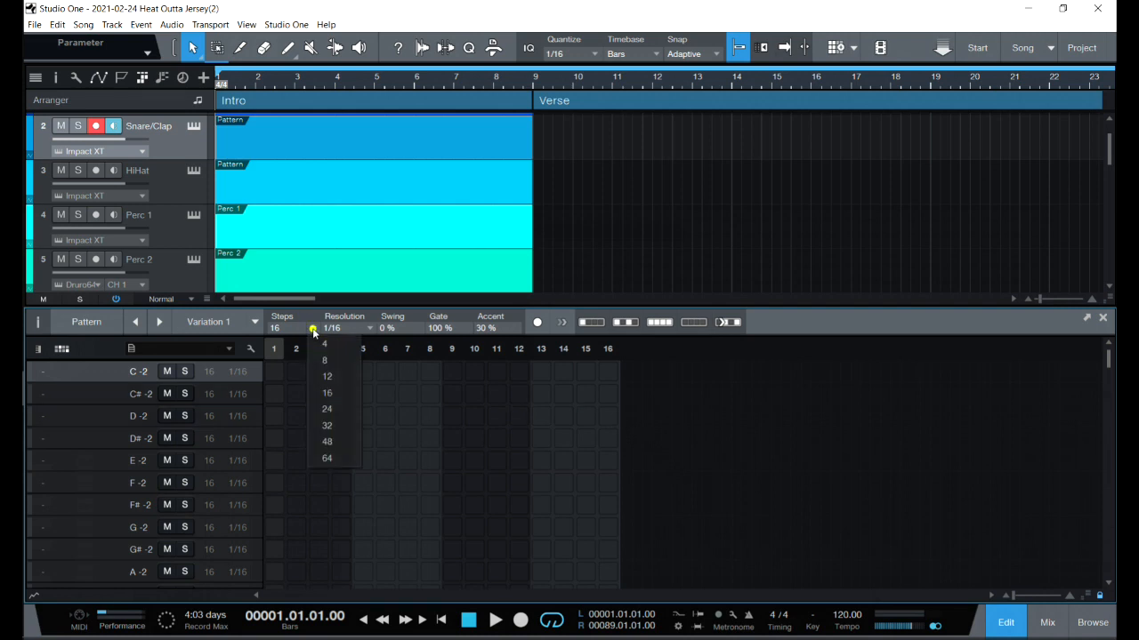
click(326, 459)
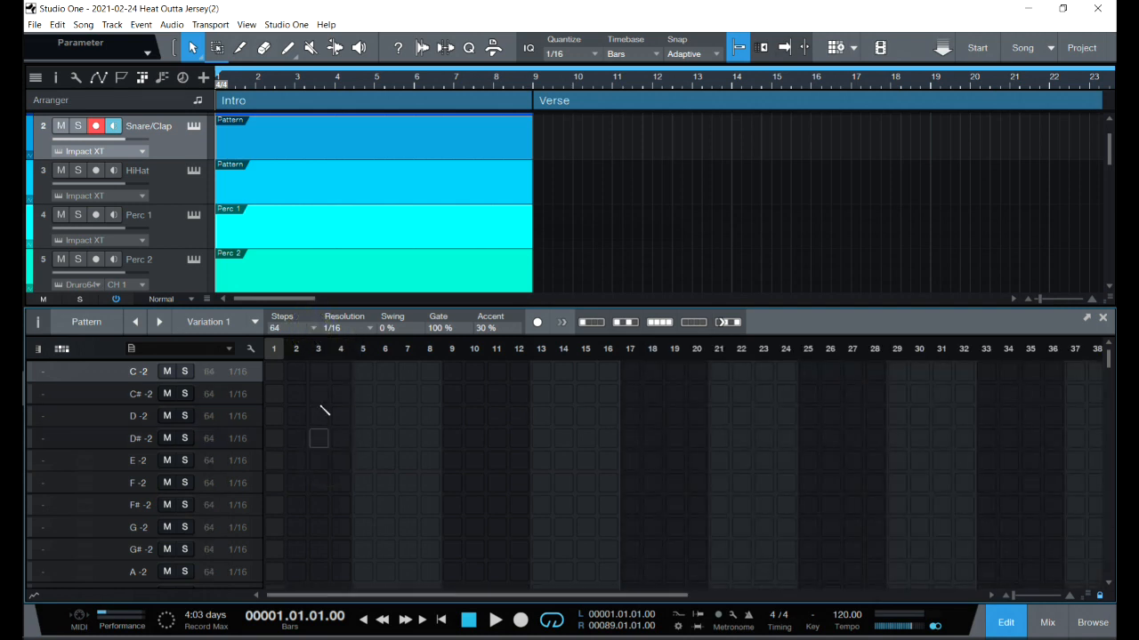
click(310, 328)
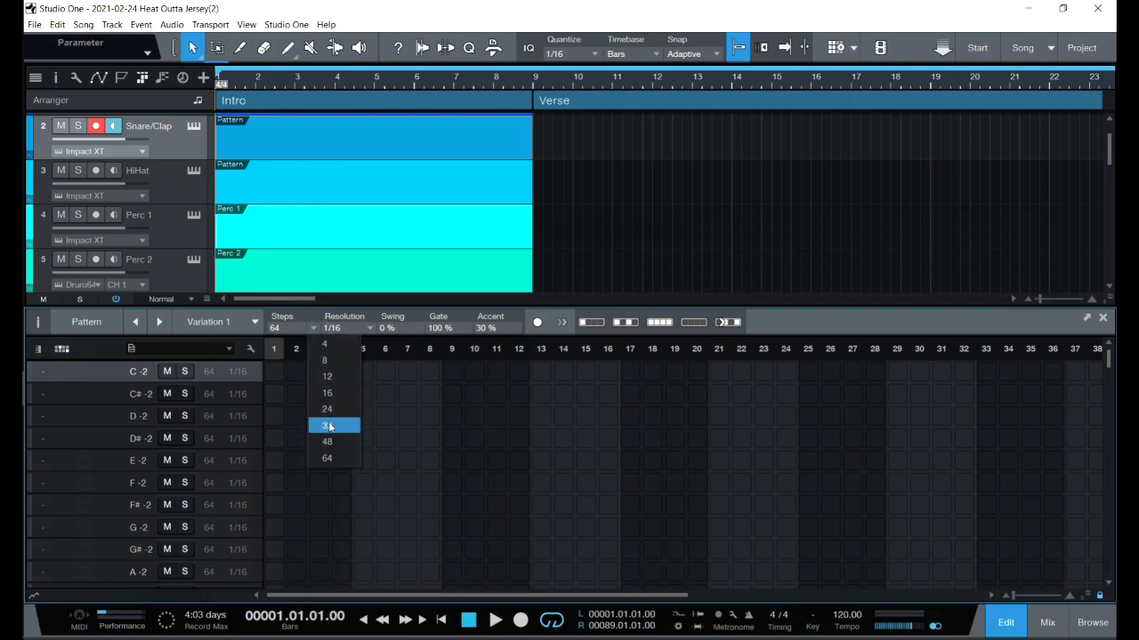
click(300, 316)
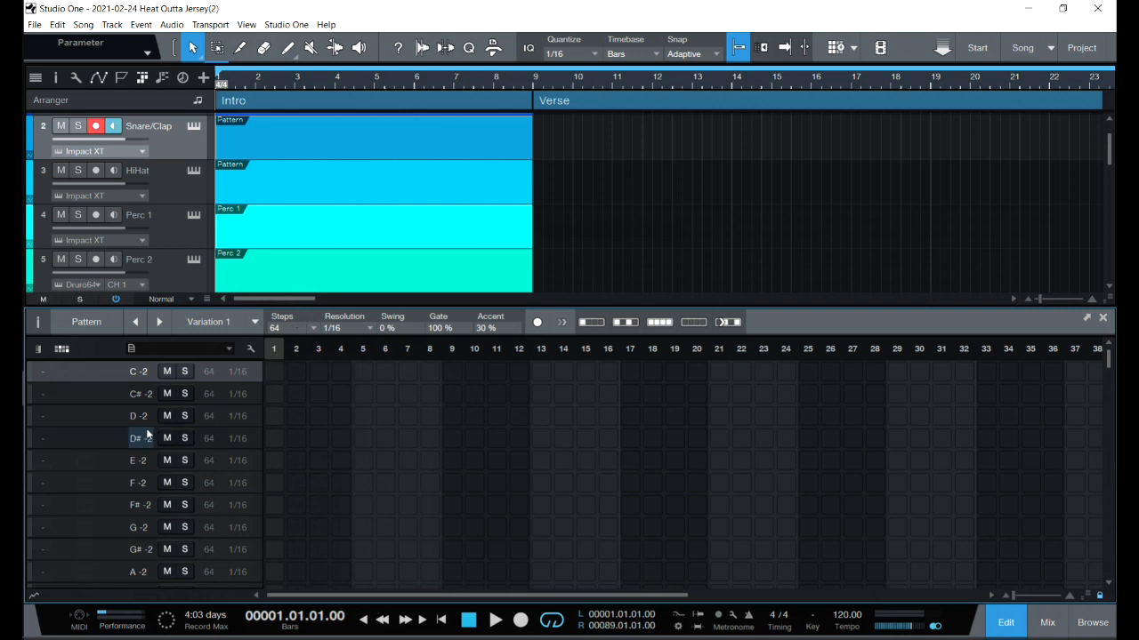
click(135, 485)
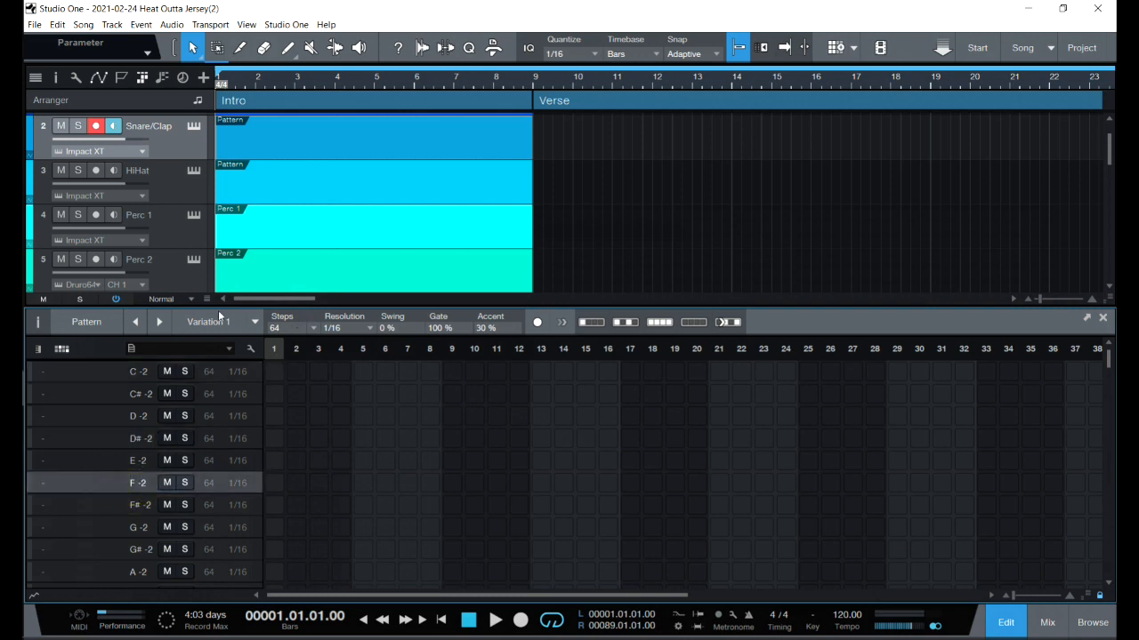
Load the Astral Electro Flux preset into the Snare/Clap track's Impact XT, audition the Snare Drum 1 and Closed HH 1 pads, and close the instrument
click(193, 126)
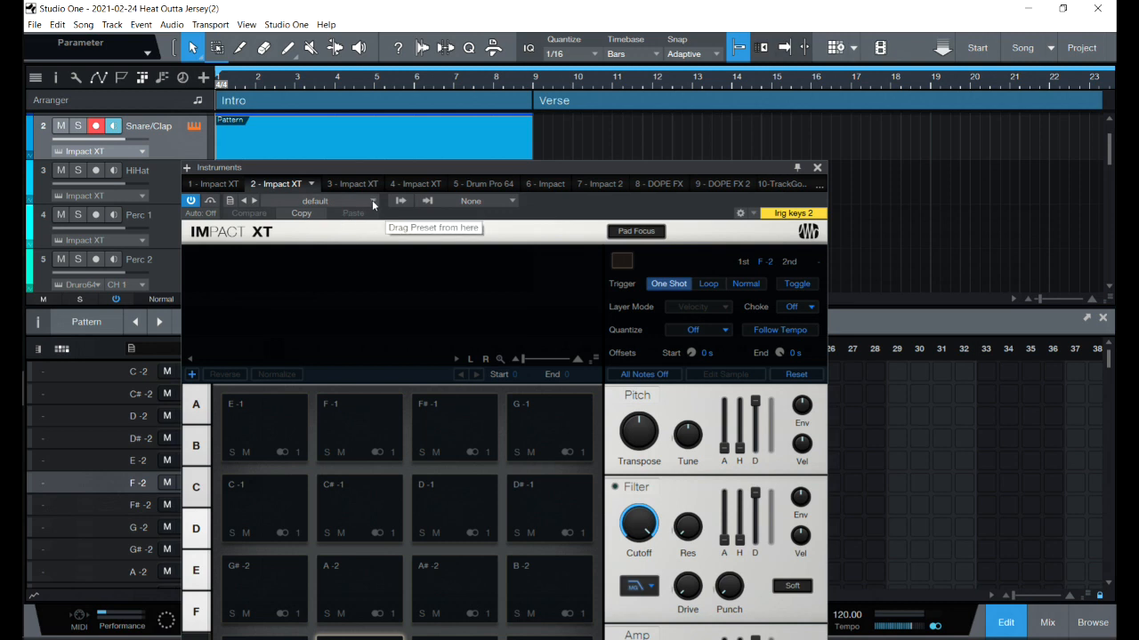
click(373, 203)
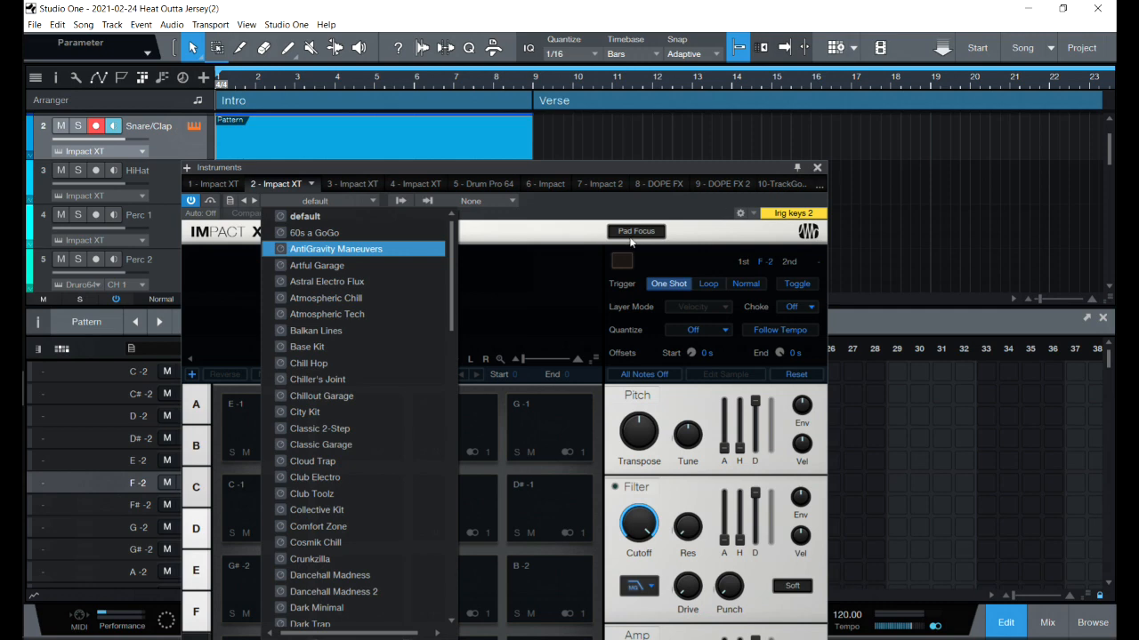
click(399, 282)
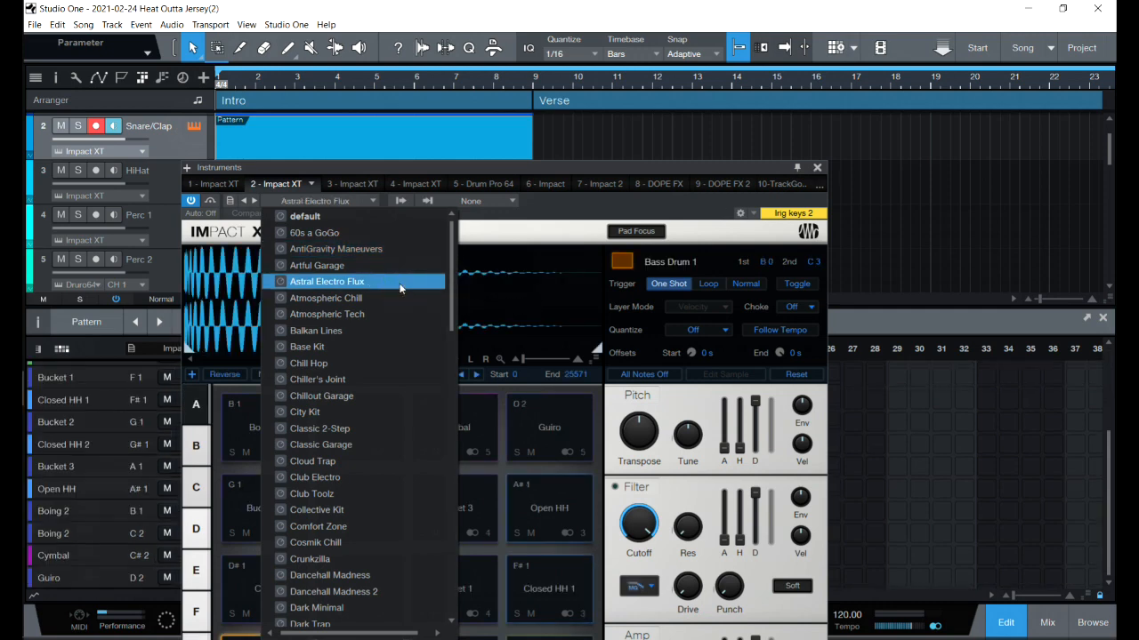
drag(683, 172, 743, 141)
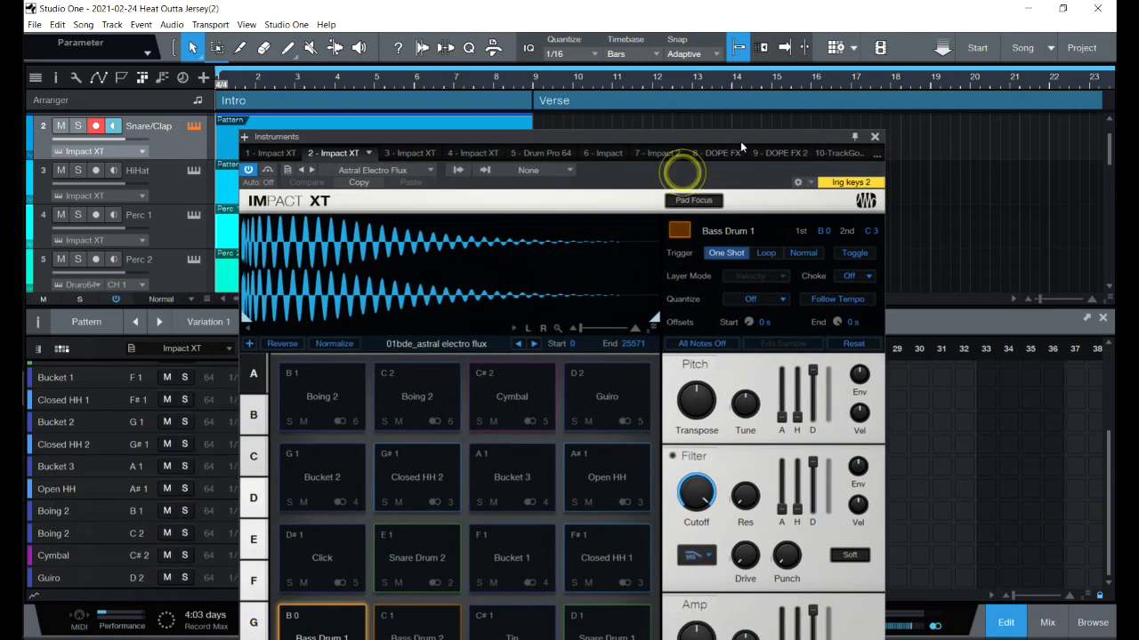
click(606, 633)
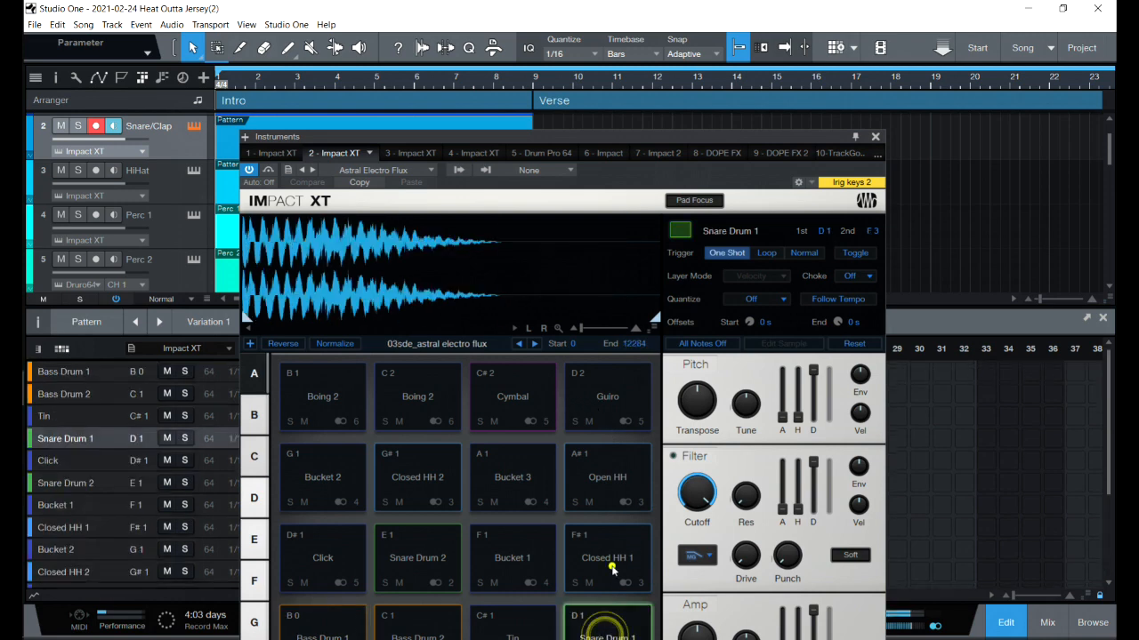
click(607, 557)
click(875, 138)
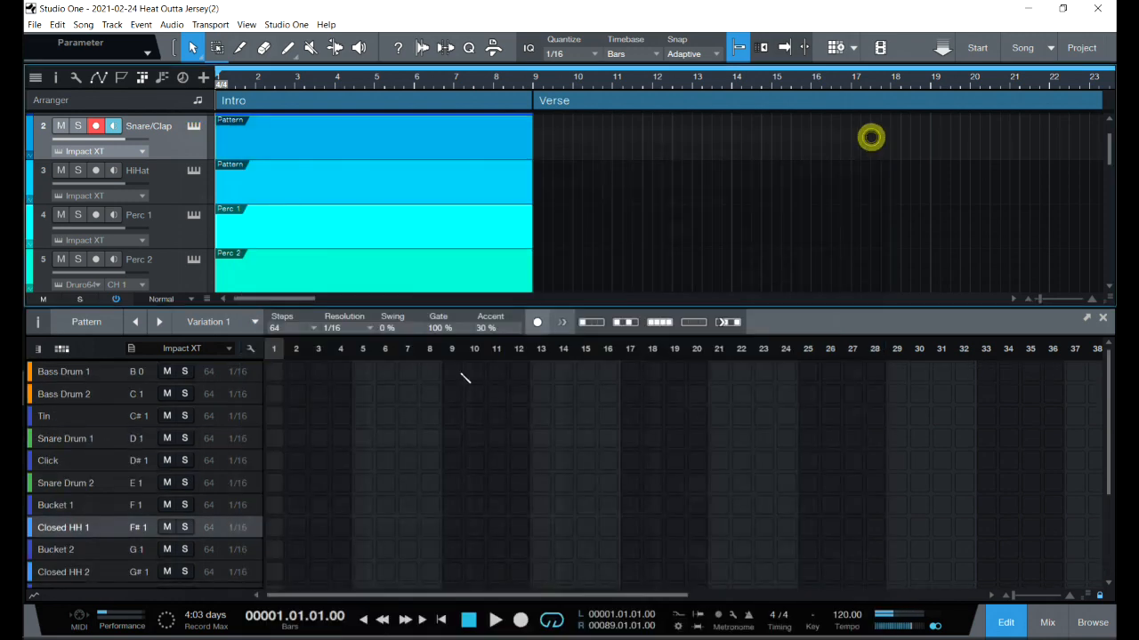
Fill the Closed HH 1 row of the Snare/Clap pattern with hits on every second step
click(73, 528)
click(278, 531)
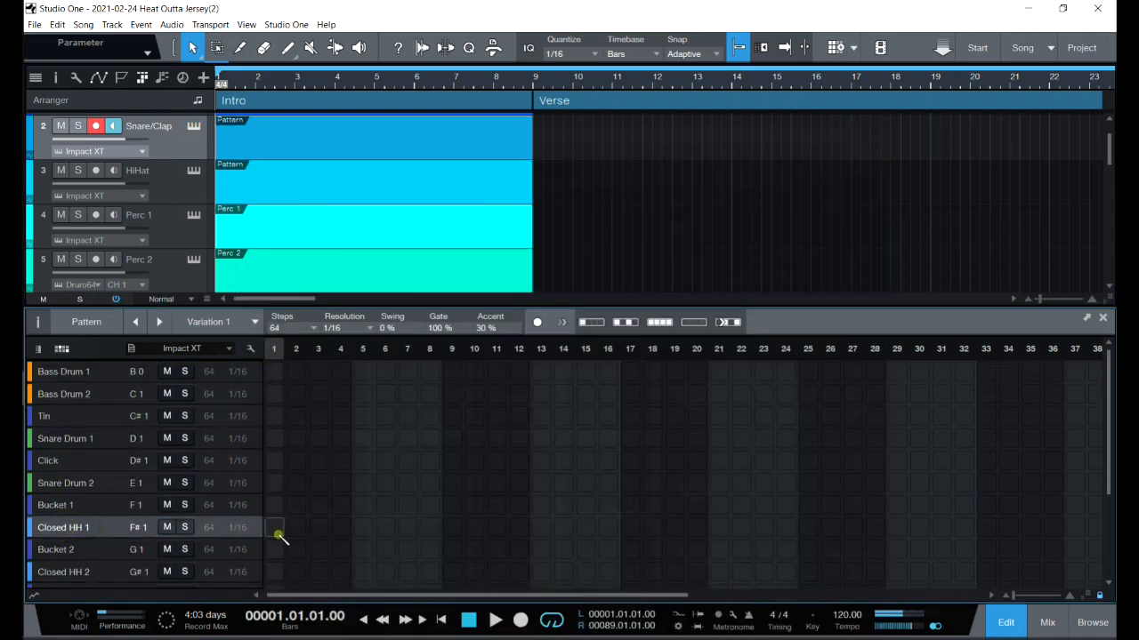
click(273, 529)
click(626, 323)
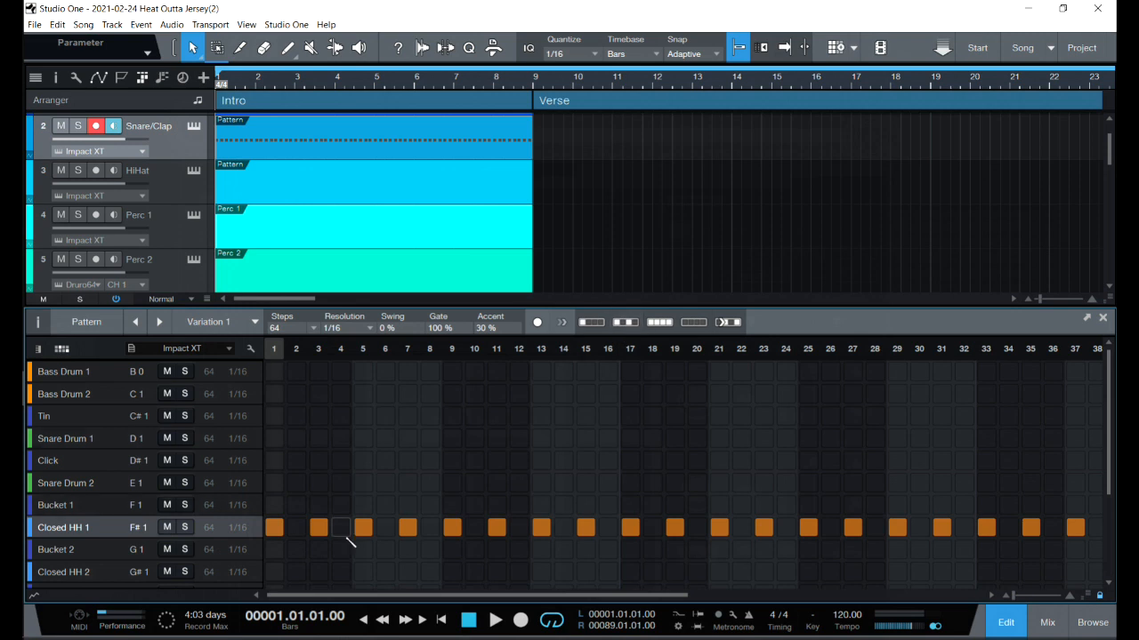
Try repeat values of 2 on step 1 and 1 on step 17 of the Closed HH 1 row, and reset both to 0
click(34, 598)
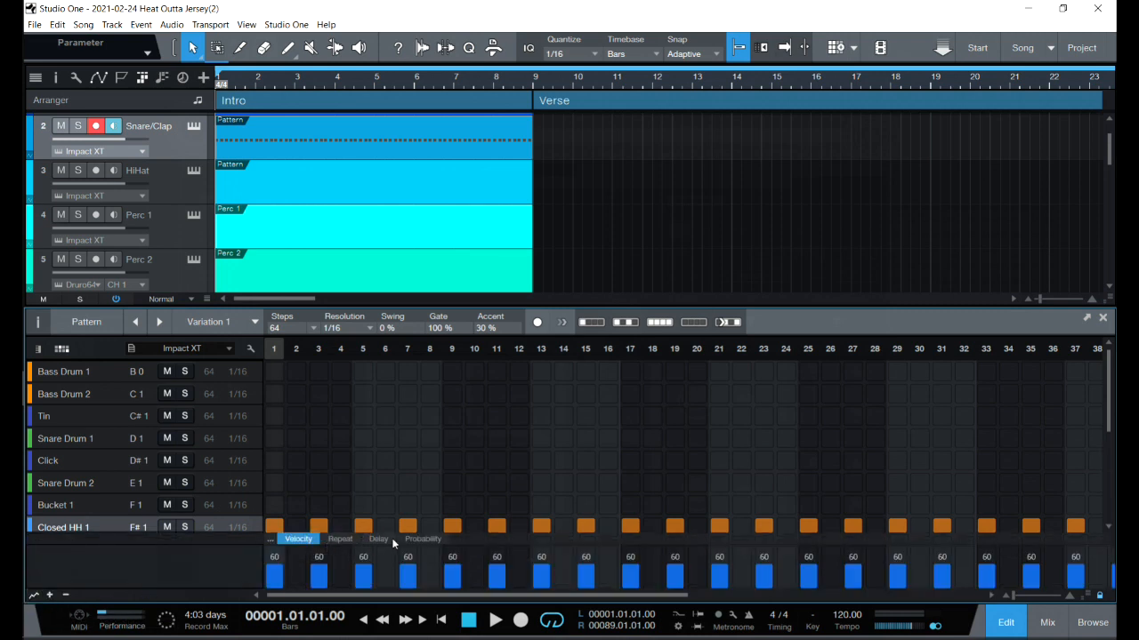
click(341, 540)
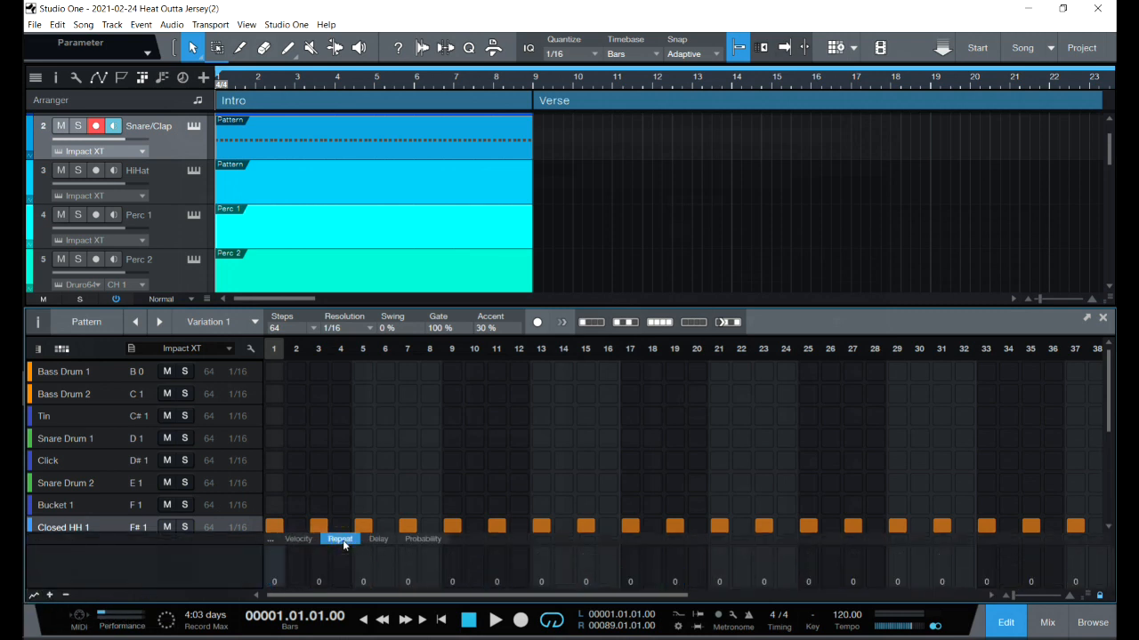
click(274, 579)
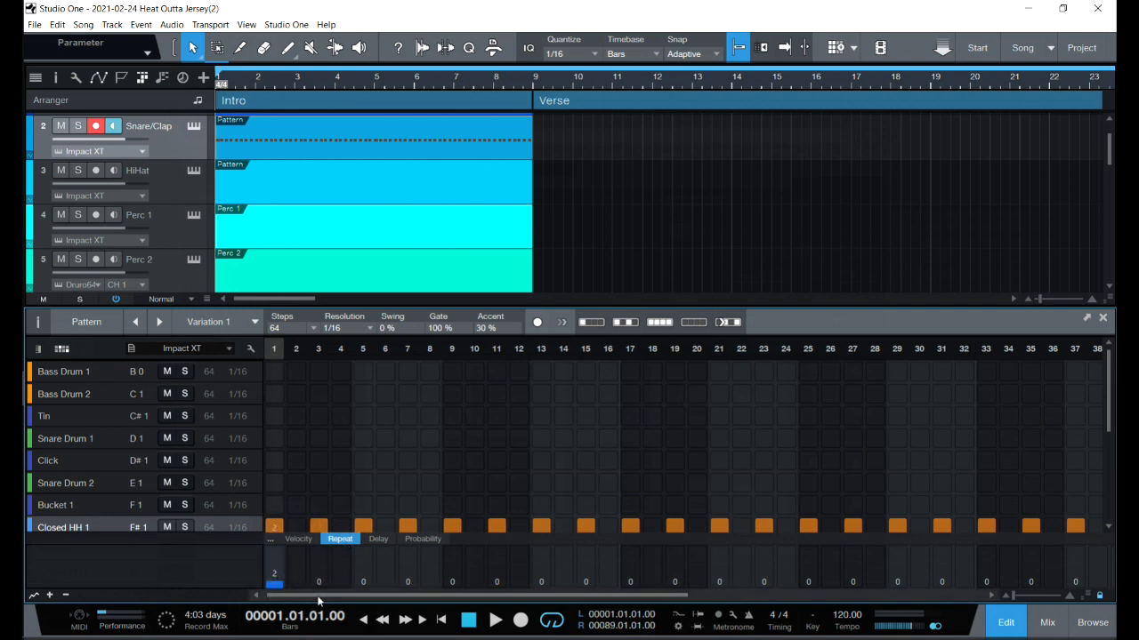
click(632, 582)
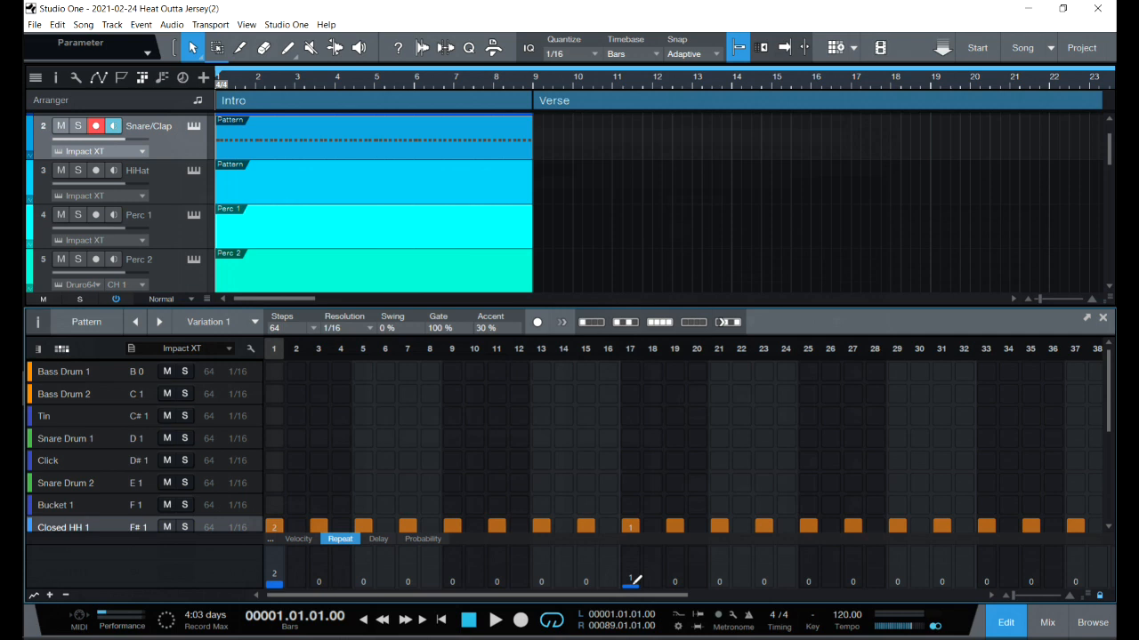
key(space)
key(space)
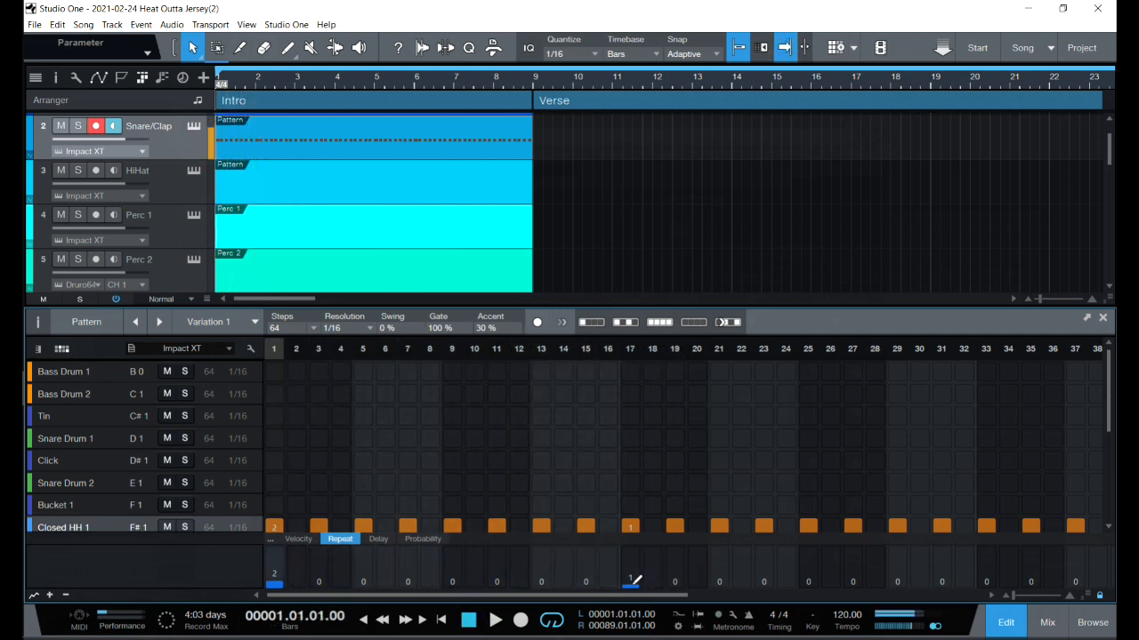
click(631, 583)
click(275, 582)
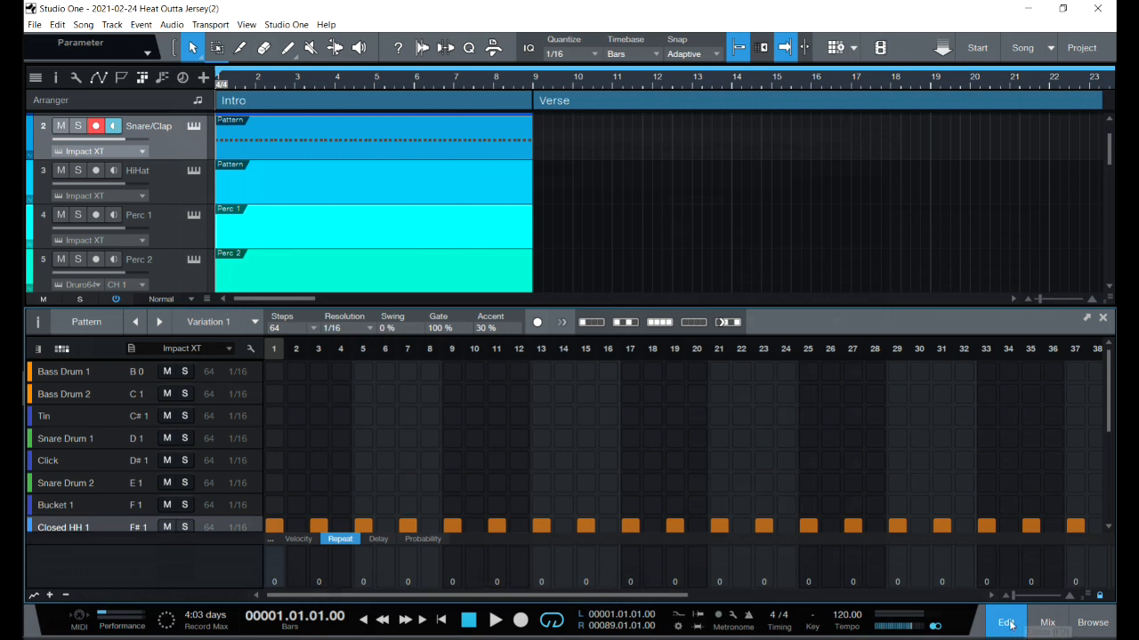
Fill the Closed HH 1 row with hits on every fourth step and shift them four times until they start on step 1
click(587, 323)
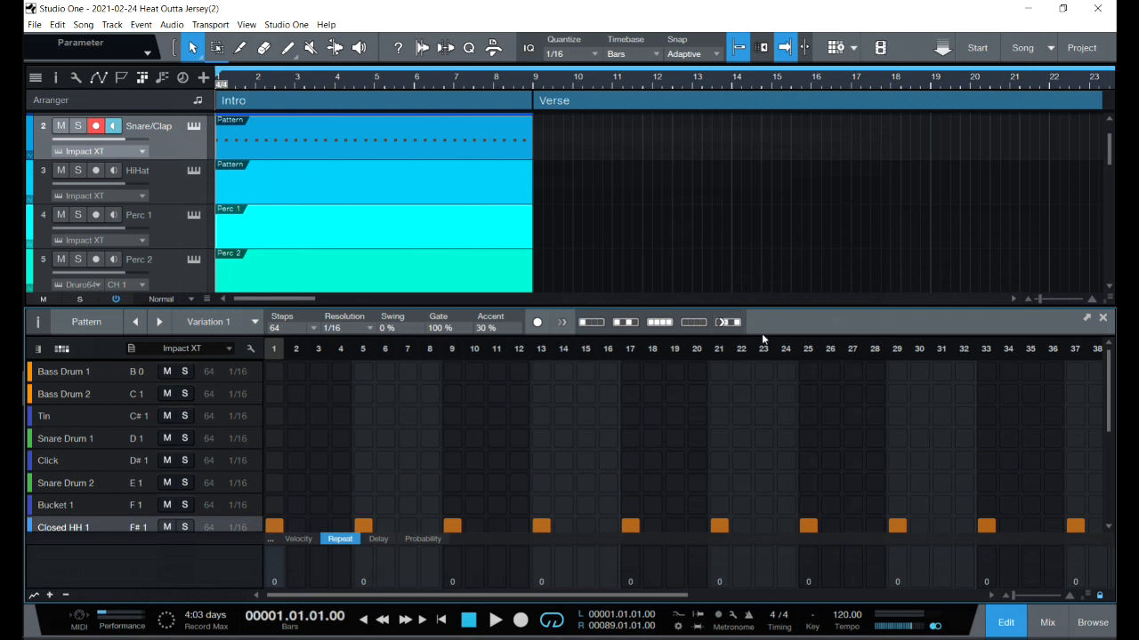
click(719, 323)
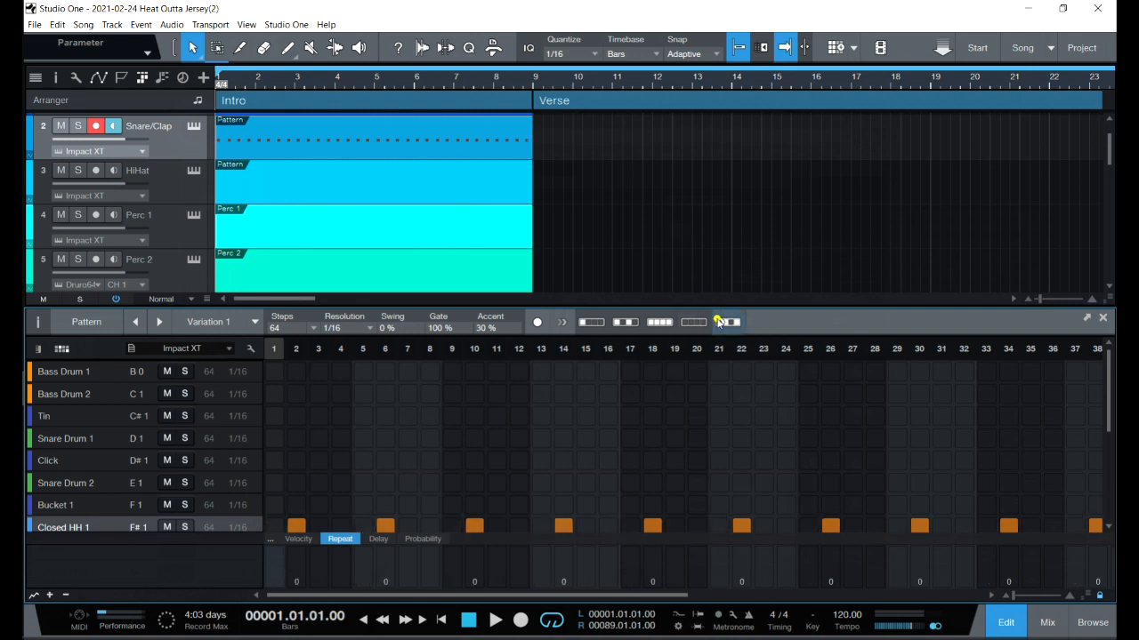
click(719, 323)
click(719, 323)
click(718, 323)
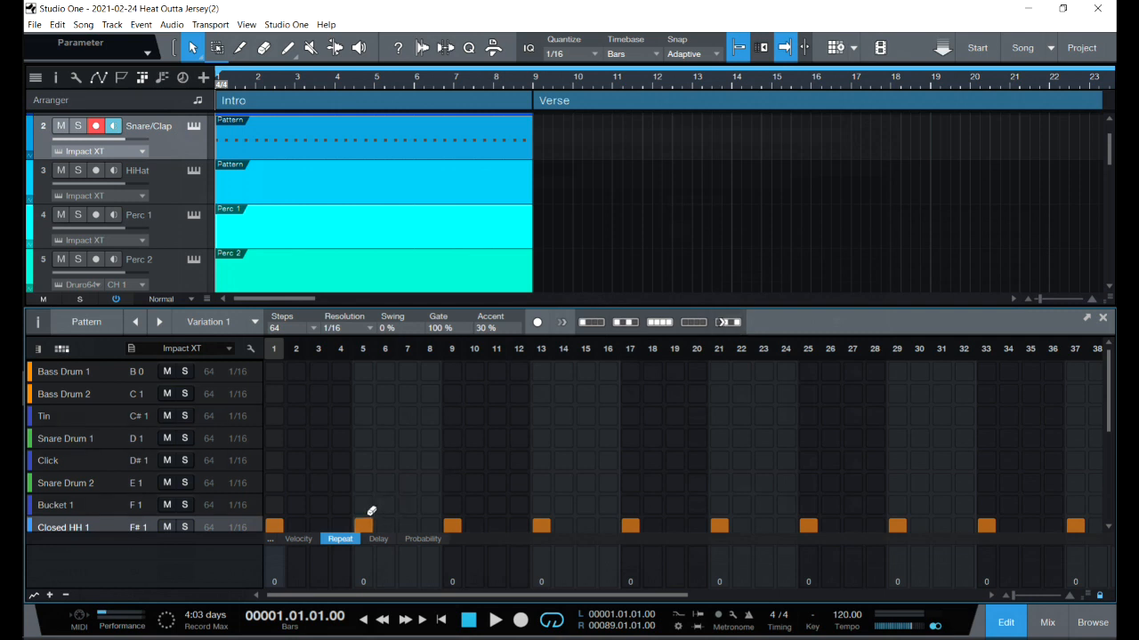
Remove the Closed HH 1 hit on step 1 and close the pattern editor
click(273, 526)
click(339, 540)
click(1006, 626)
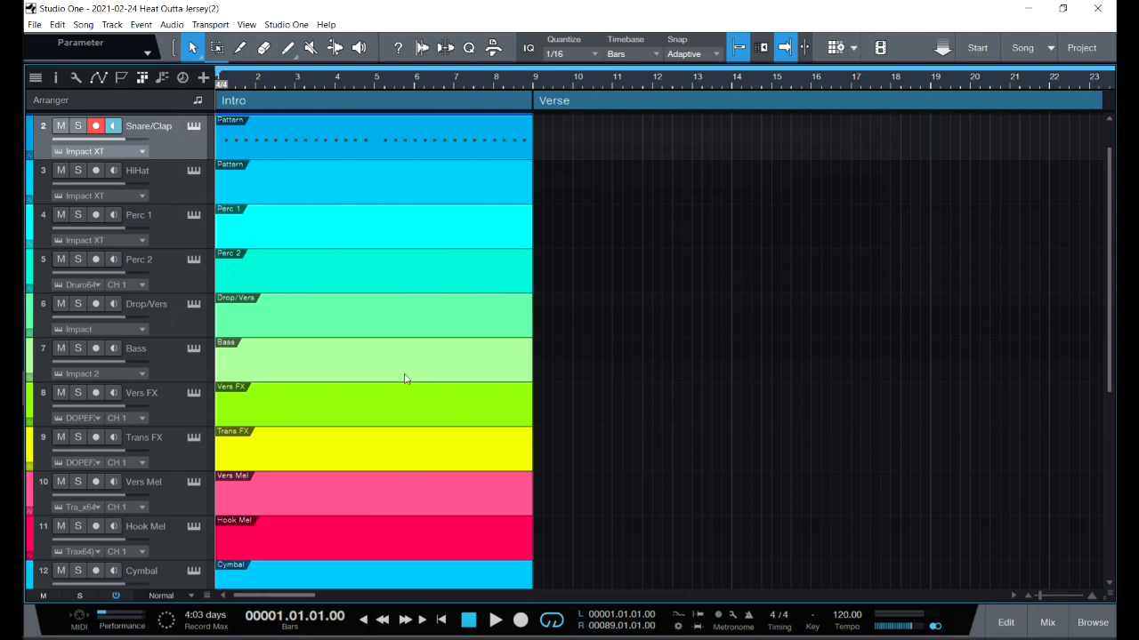
Open the HiHat track's pattern for editing and set its length to 64 steps
click(171, 191)
click(270, 188)
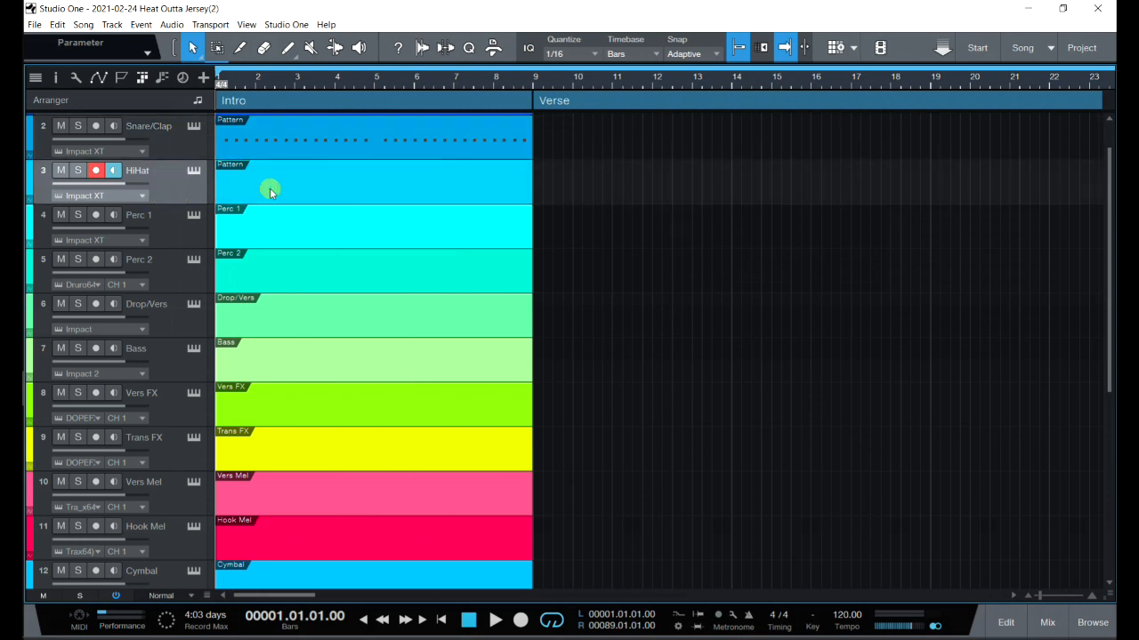
click(999, 626)
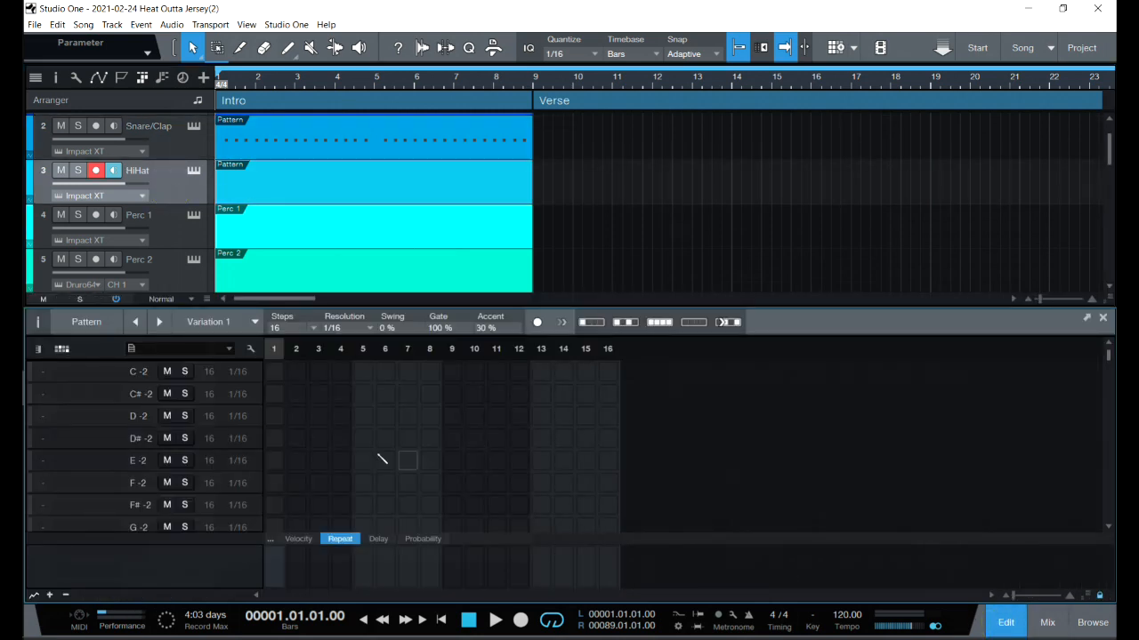
click(315, 329)
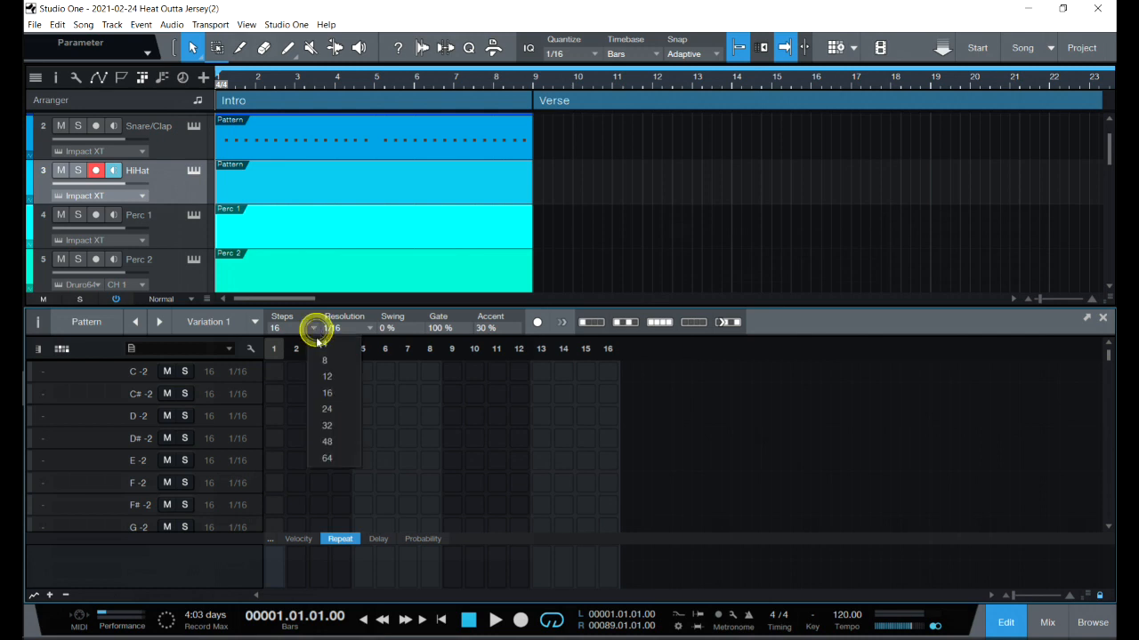
click(320, 457)
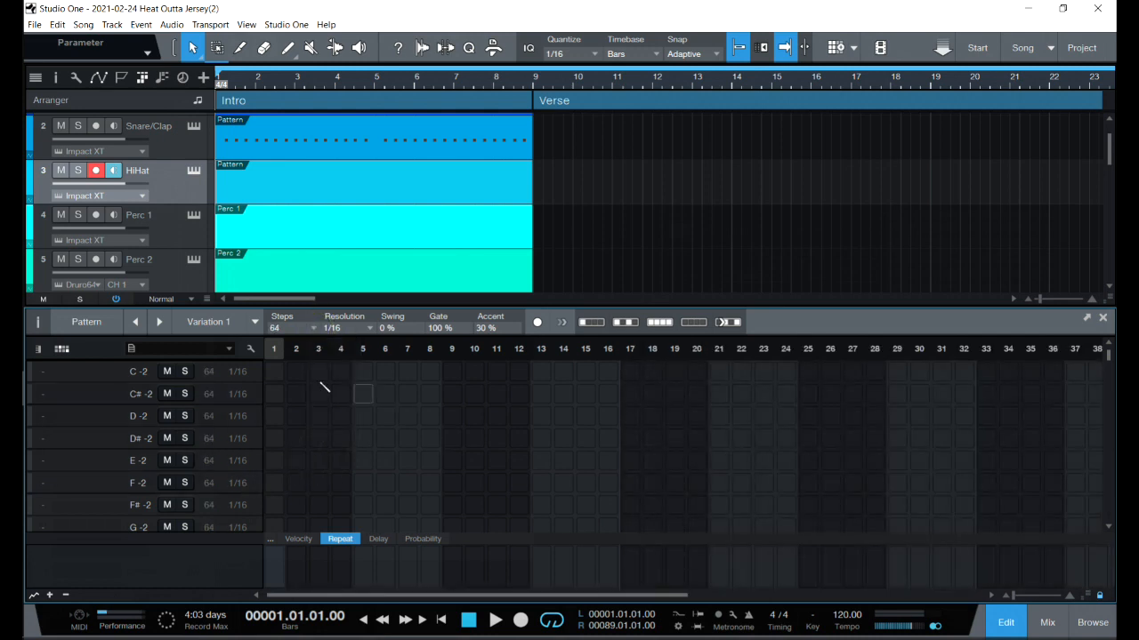
Load the City Kit preset into the HiHat track's Impact XT and audition its Hat Skribs and Hat Pcb pads
click(194, 170)
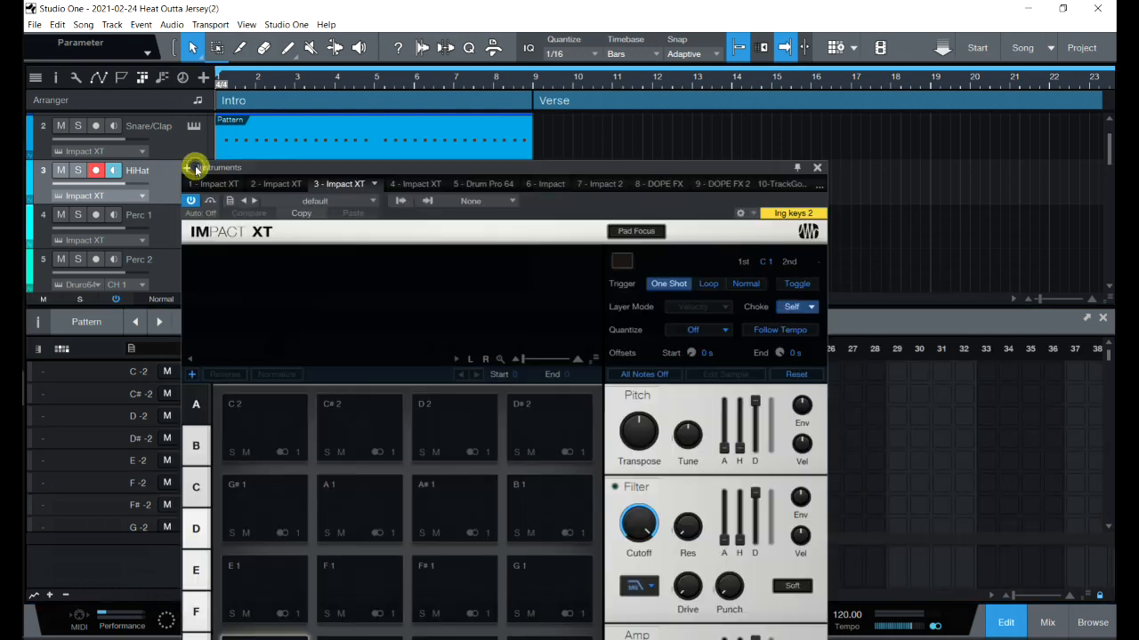
click(372, 201)
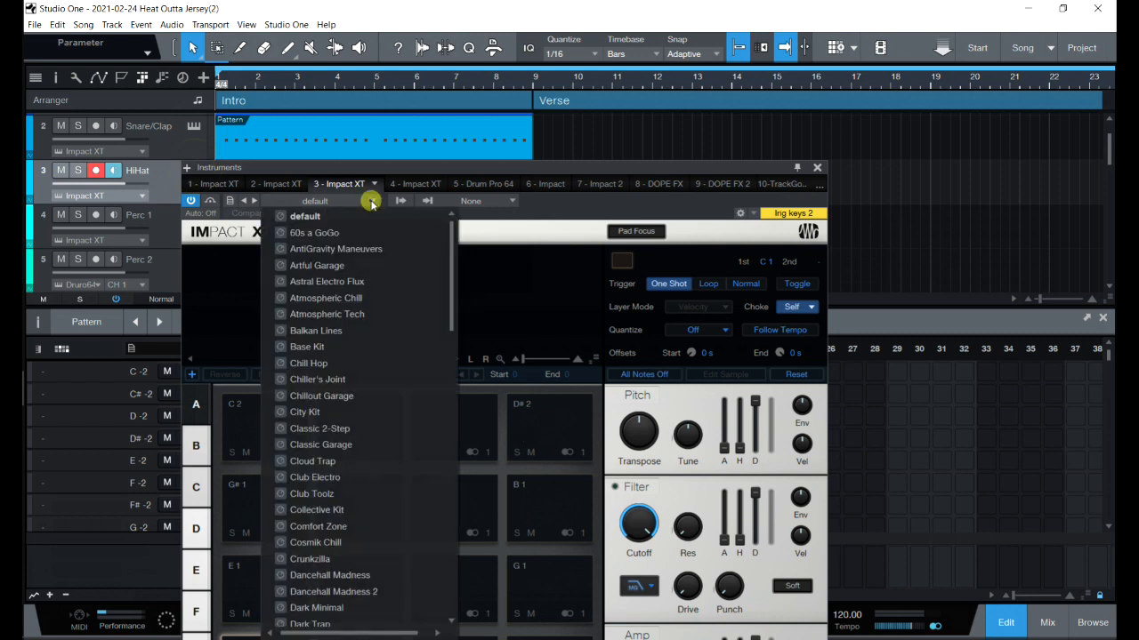
click(351, 412)
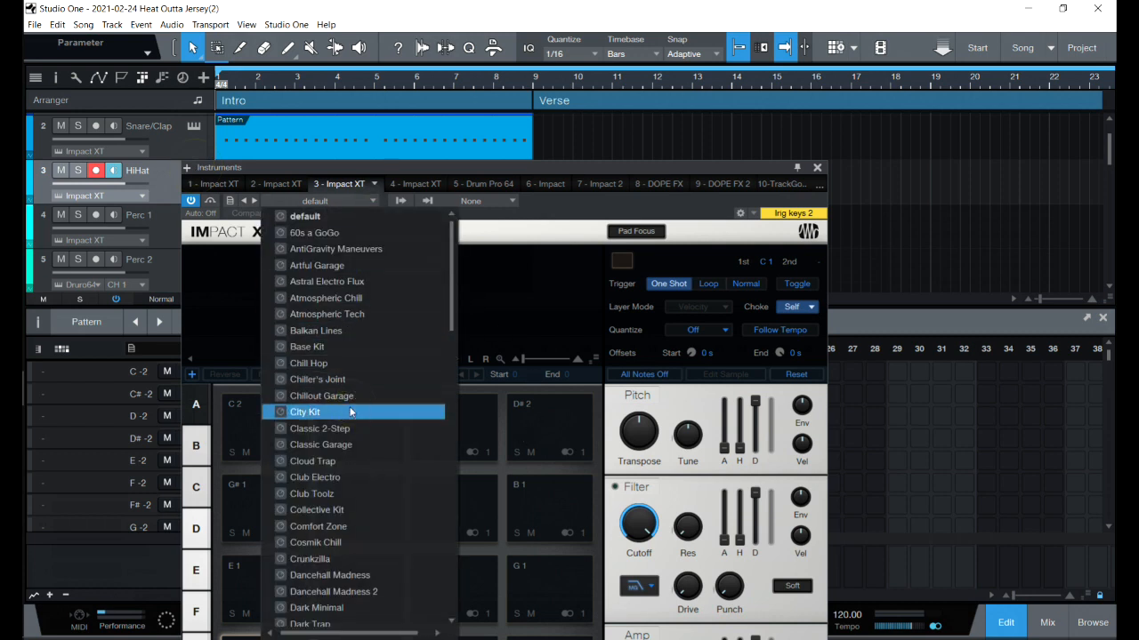
click(533, 573)
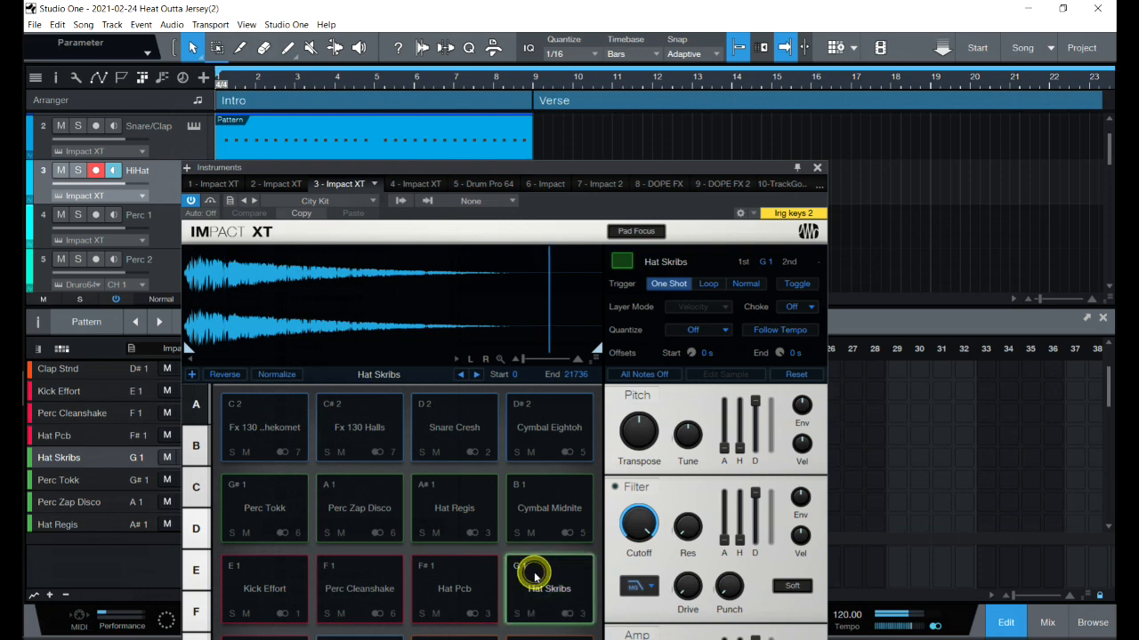
click(475, 576)
click(475, 576)
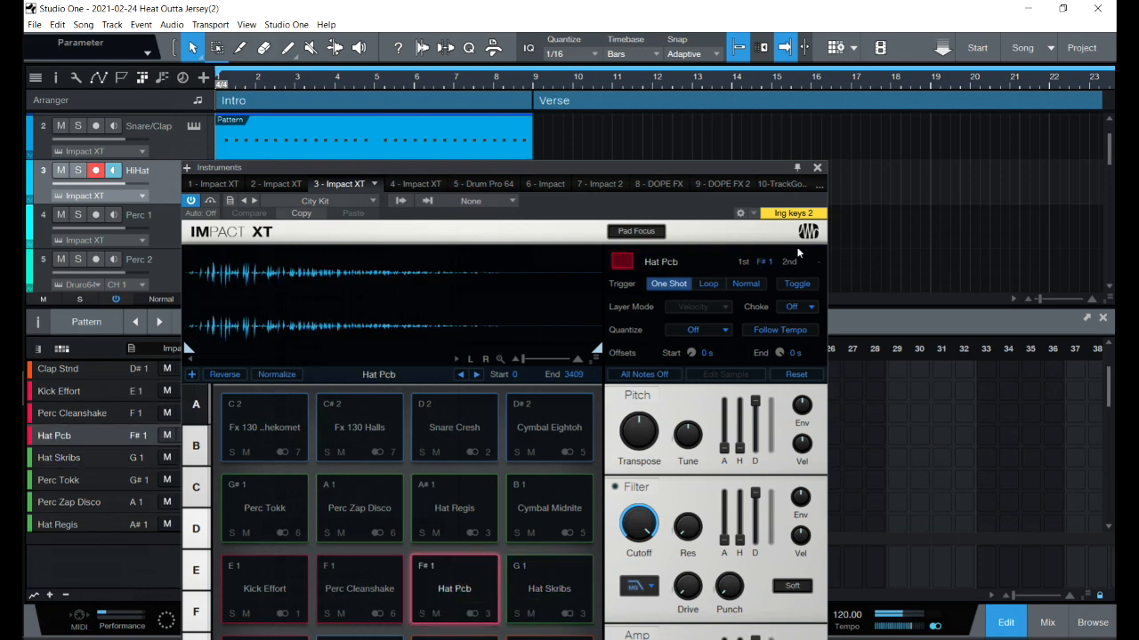
click(817, 167)
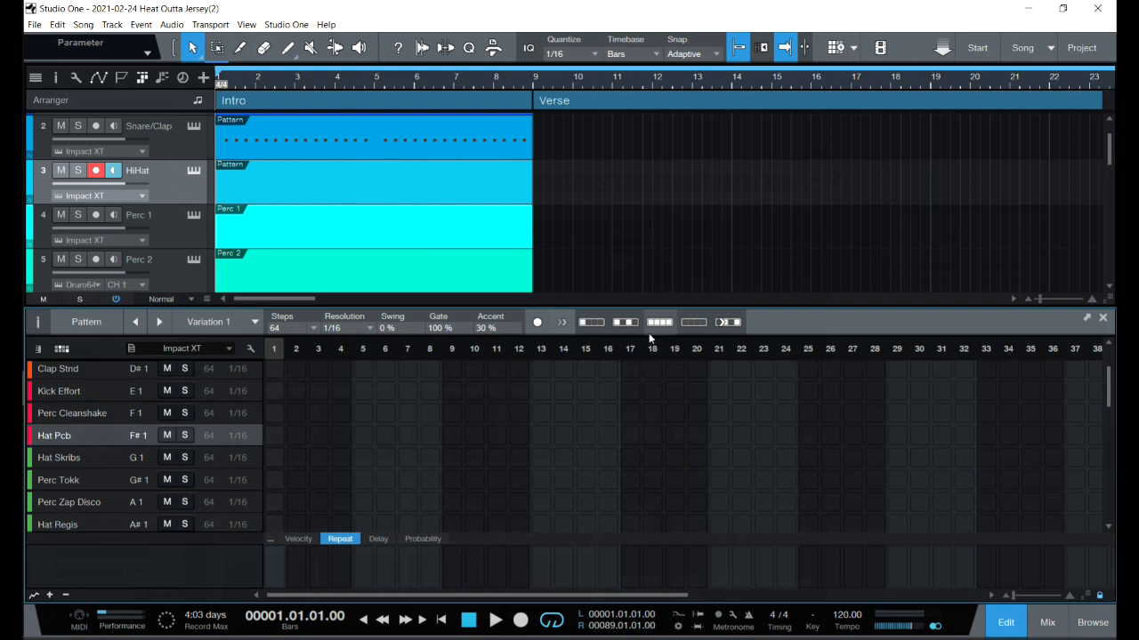
Try hits on every second step of the Hat Pcb row, fill every step instead, and close the pattern editor
click(627, 325)
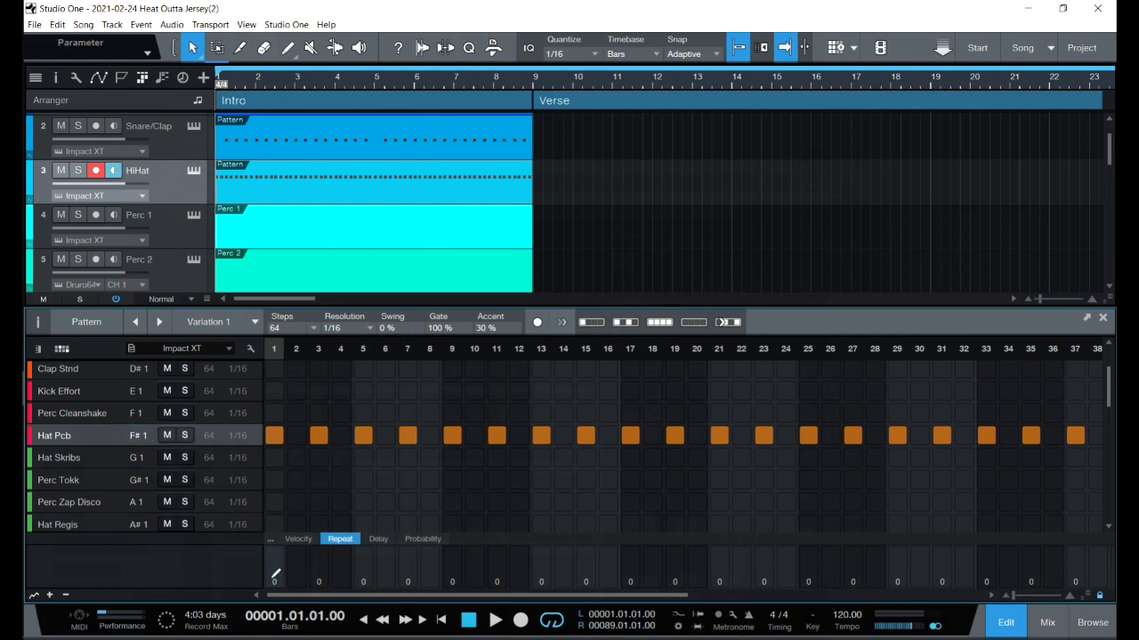
click(660, 324)
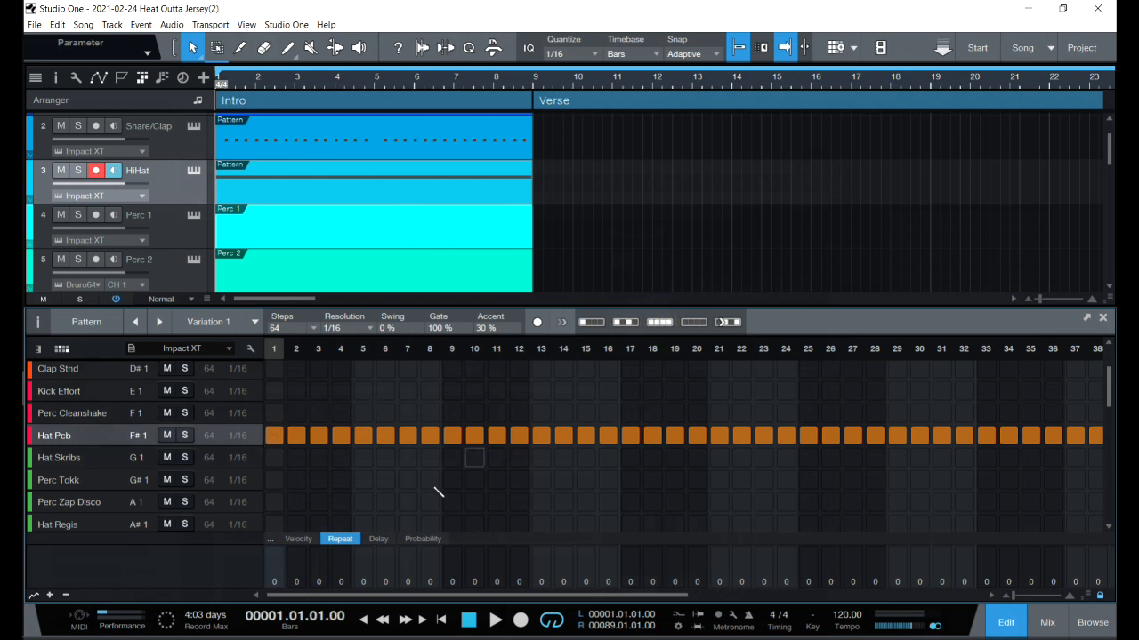
click(341, 541)
click(1001, 623)
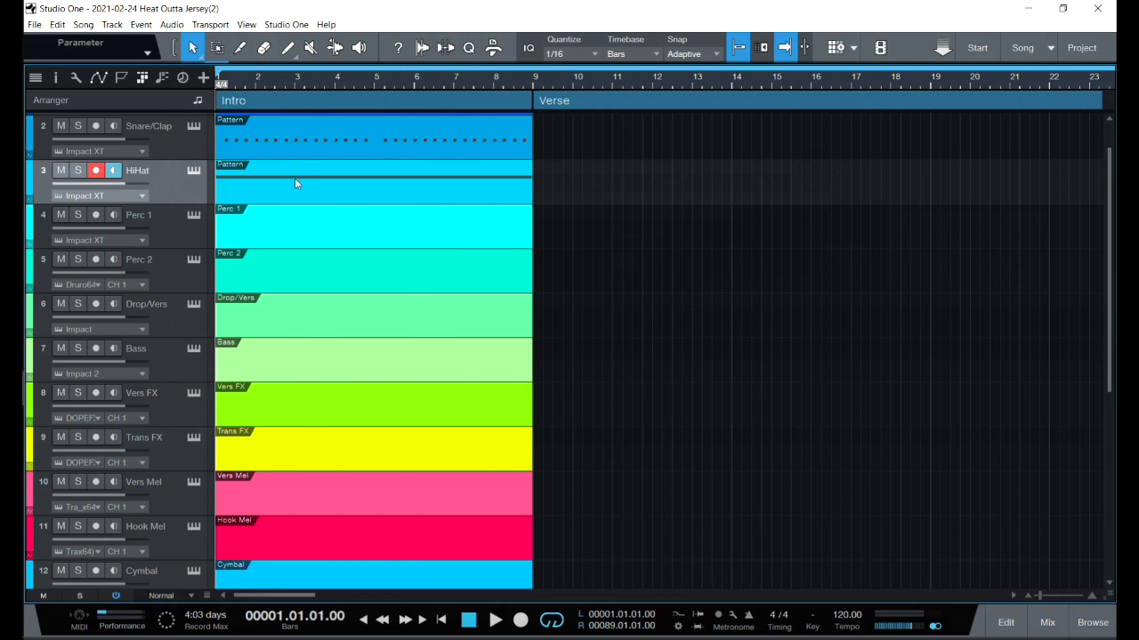
Start saving the song as a template titled "New Template" with the description "Temp with Buses"
click(35, 25)
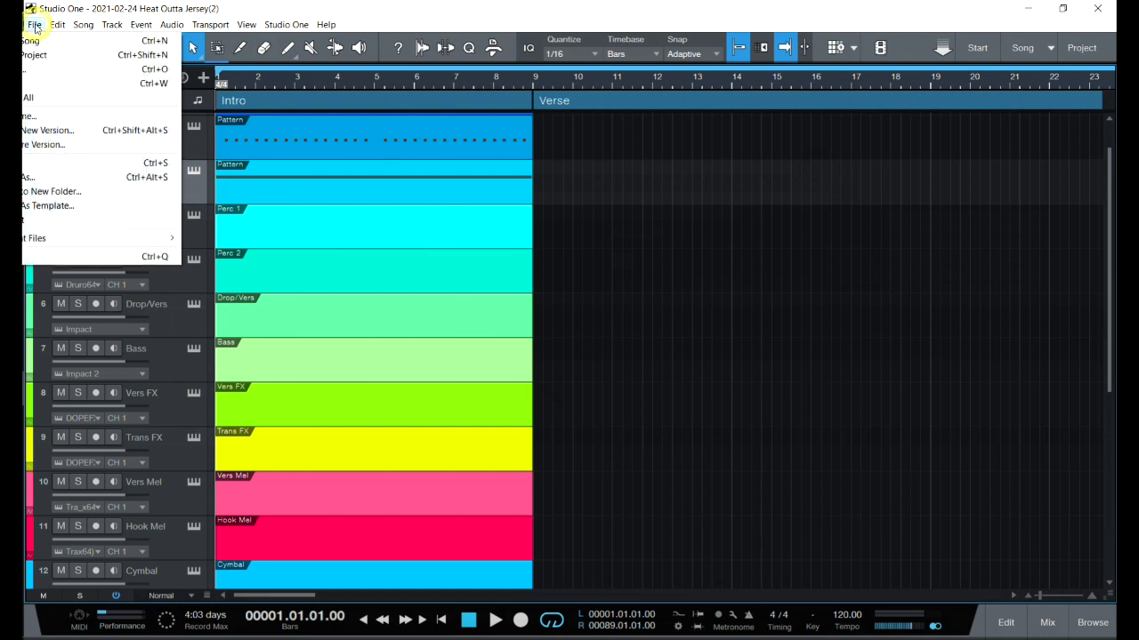
click(31, 206)
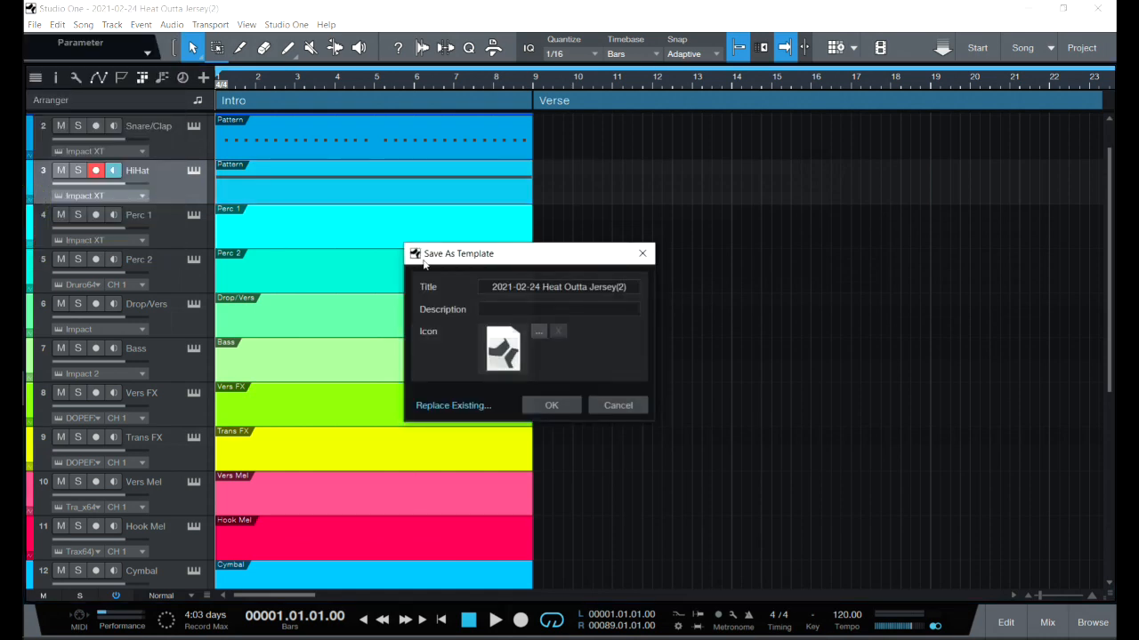
click(488, 286)
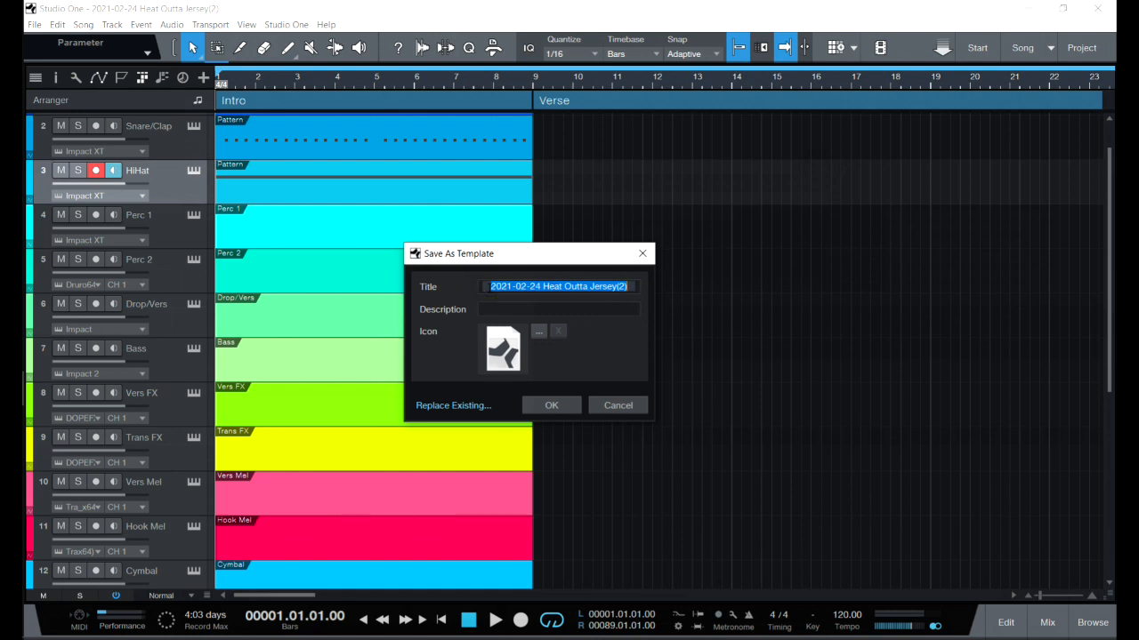
text(New)
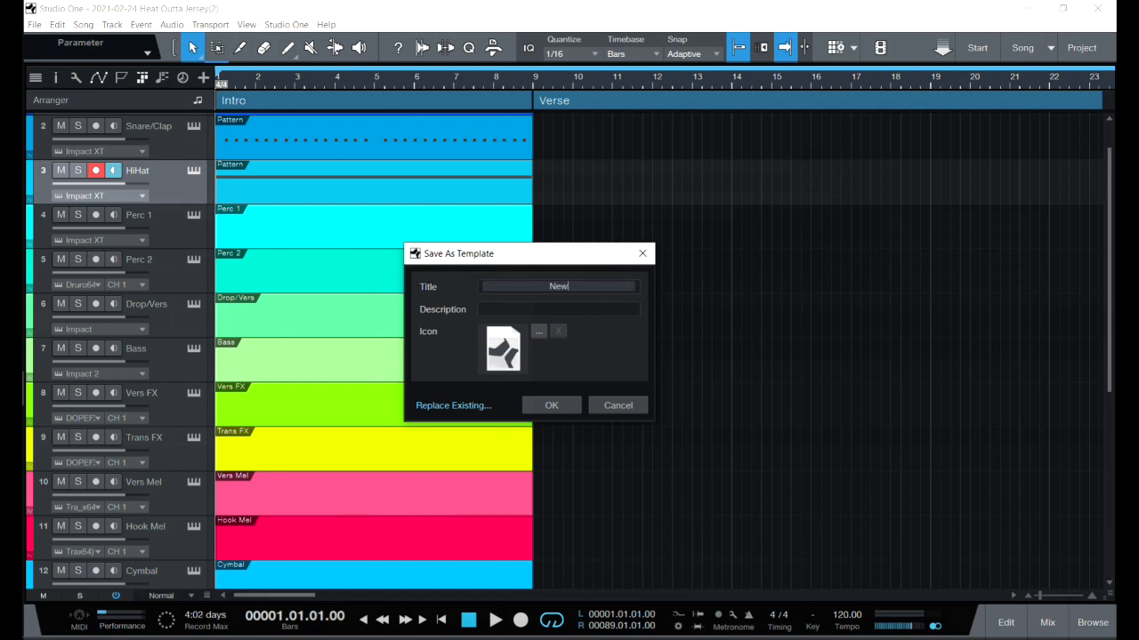
text( Template)
click(489, 309)
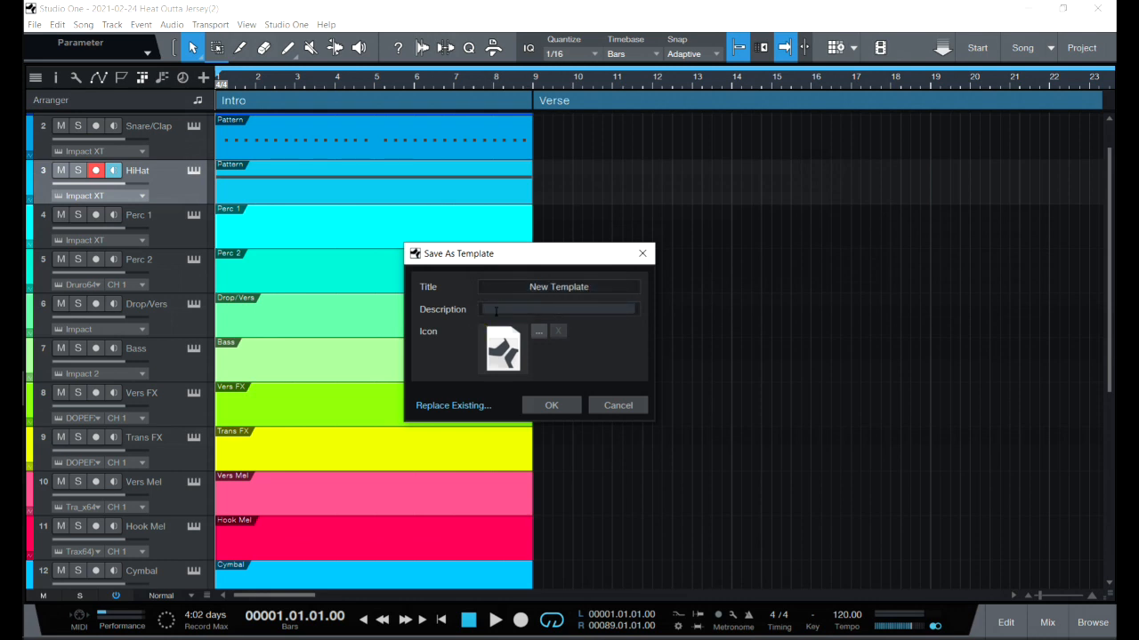
text(Temp with Buses)
Use the file2 image from Downloads as the template icon, scaled to the size limit, and save the template
click(538, 333)
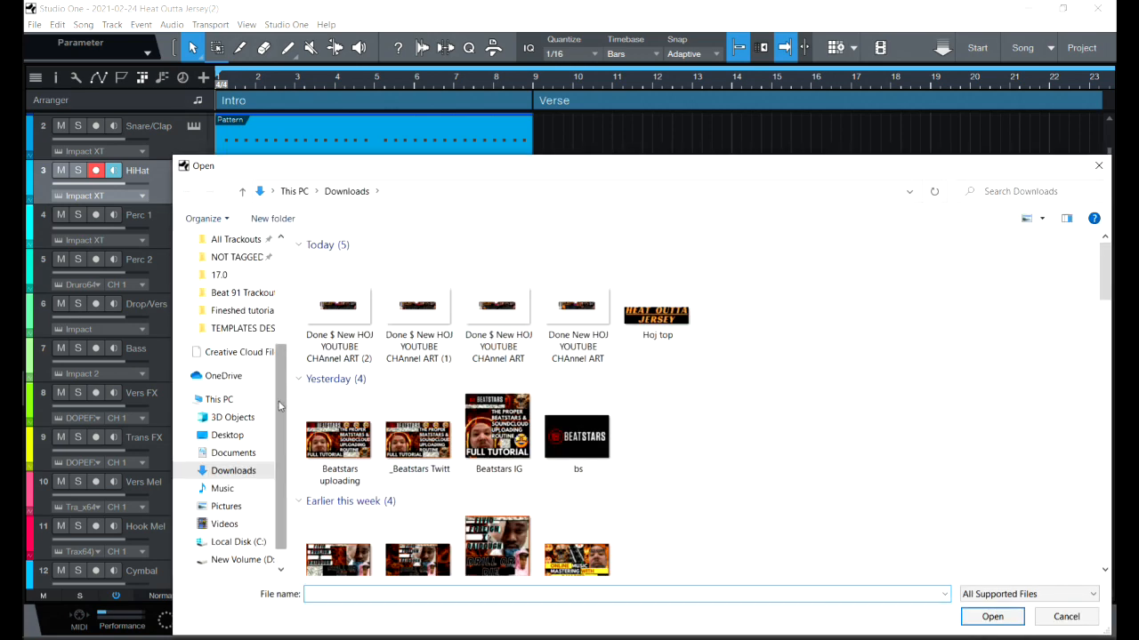
drag(1108, 287, 1071, 349)
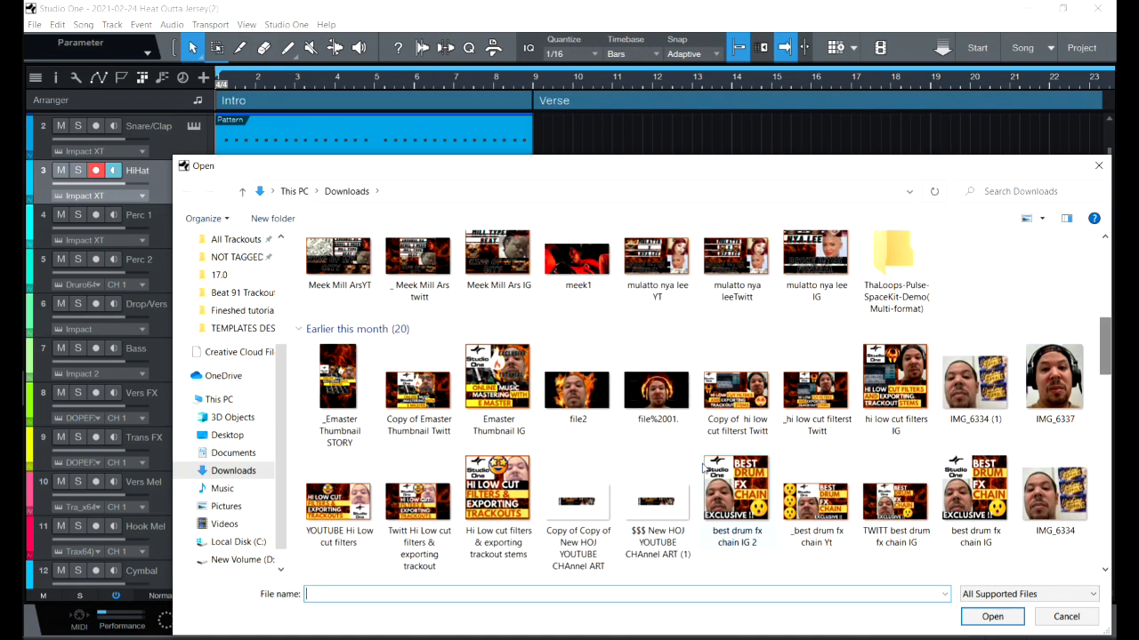
click(578, 391)
click(987, 618)
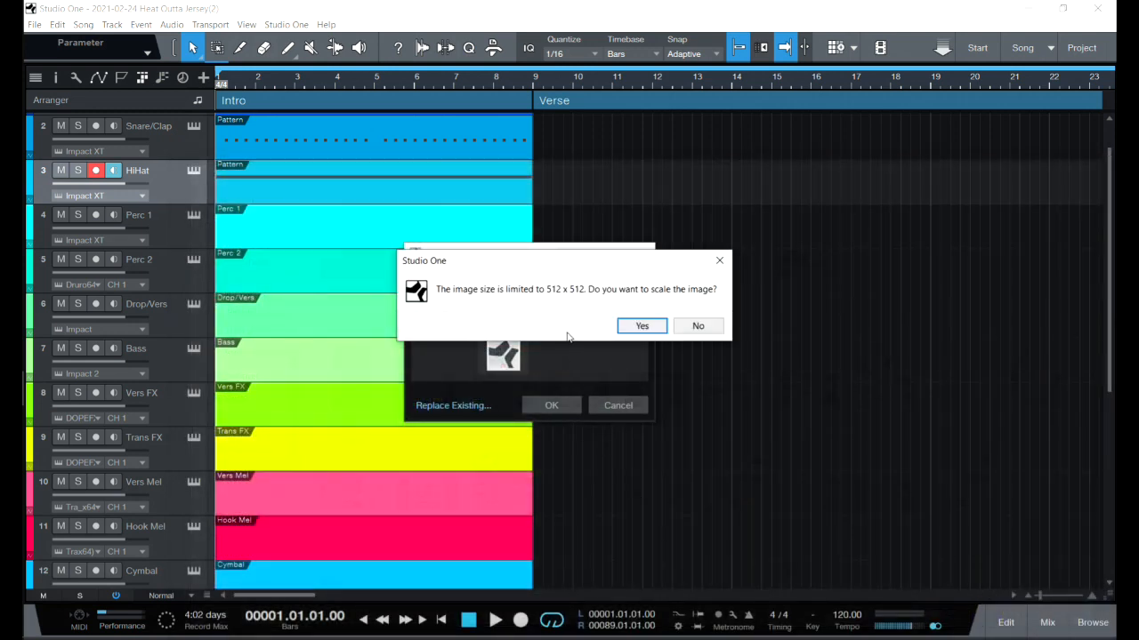
click(641, 326)
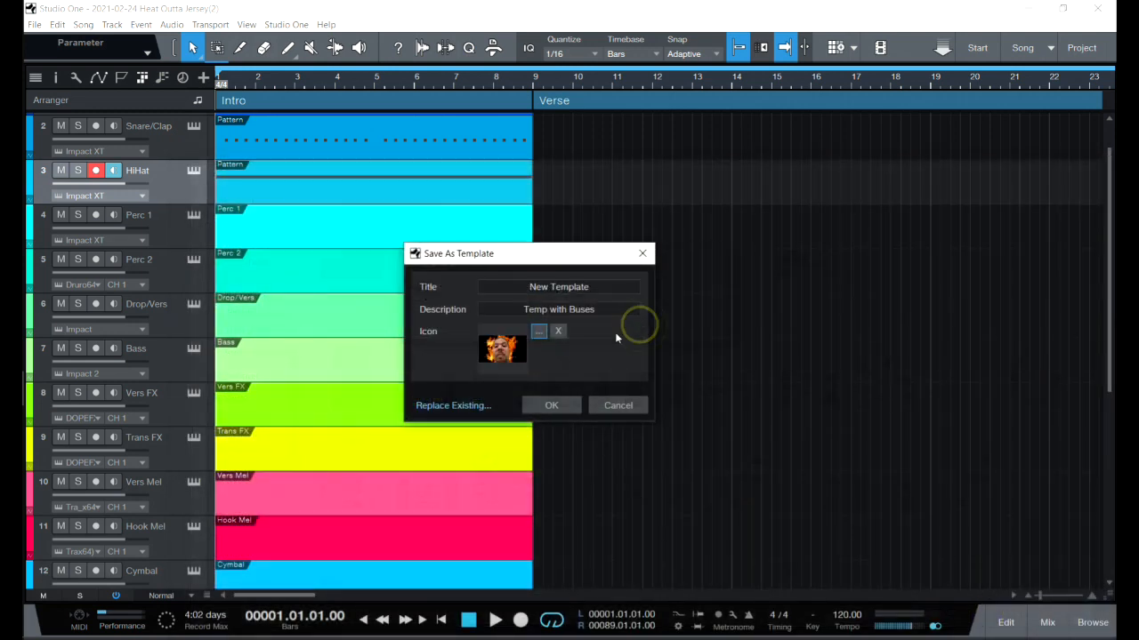
click(552, 405)
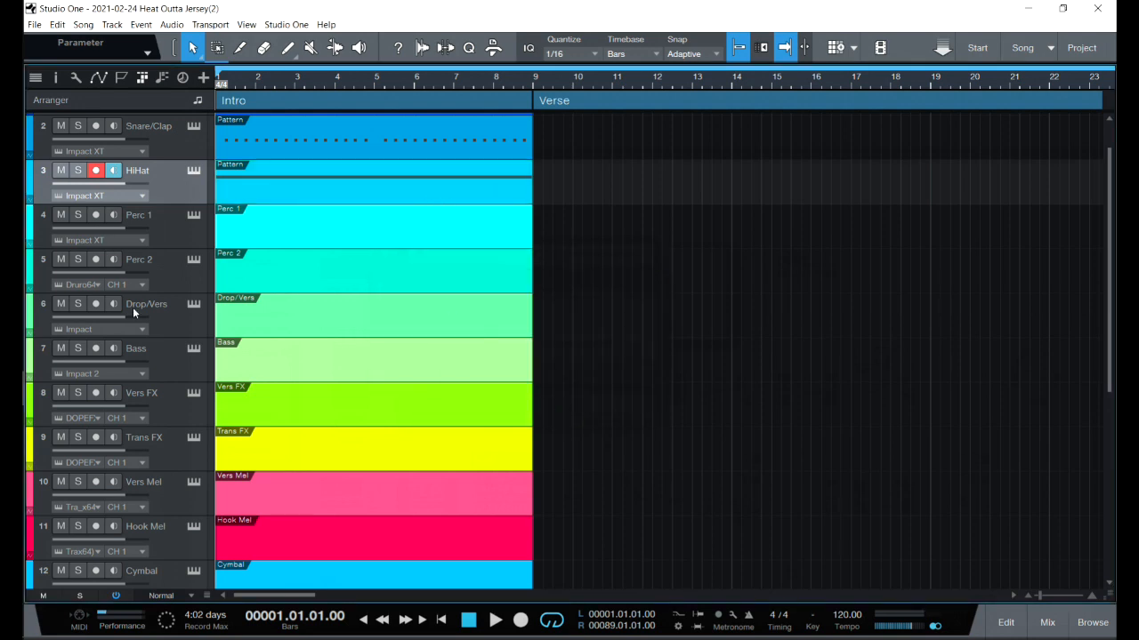
Create a new song from the user template "New Template"
click(35, 25)
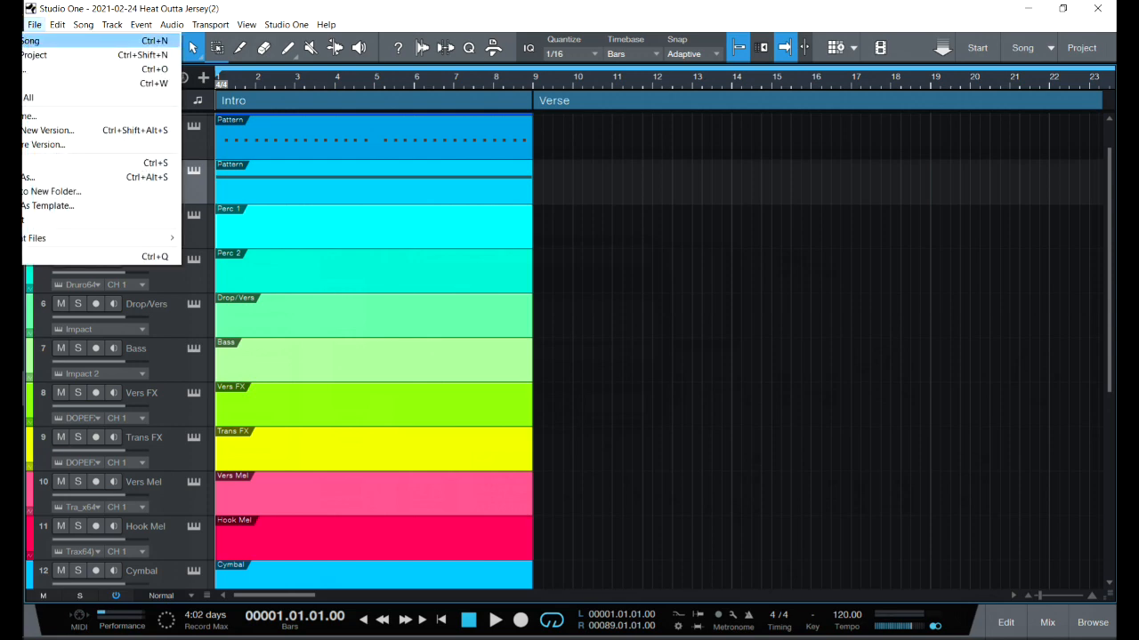
click(36, 41)
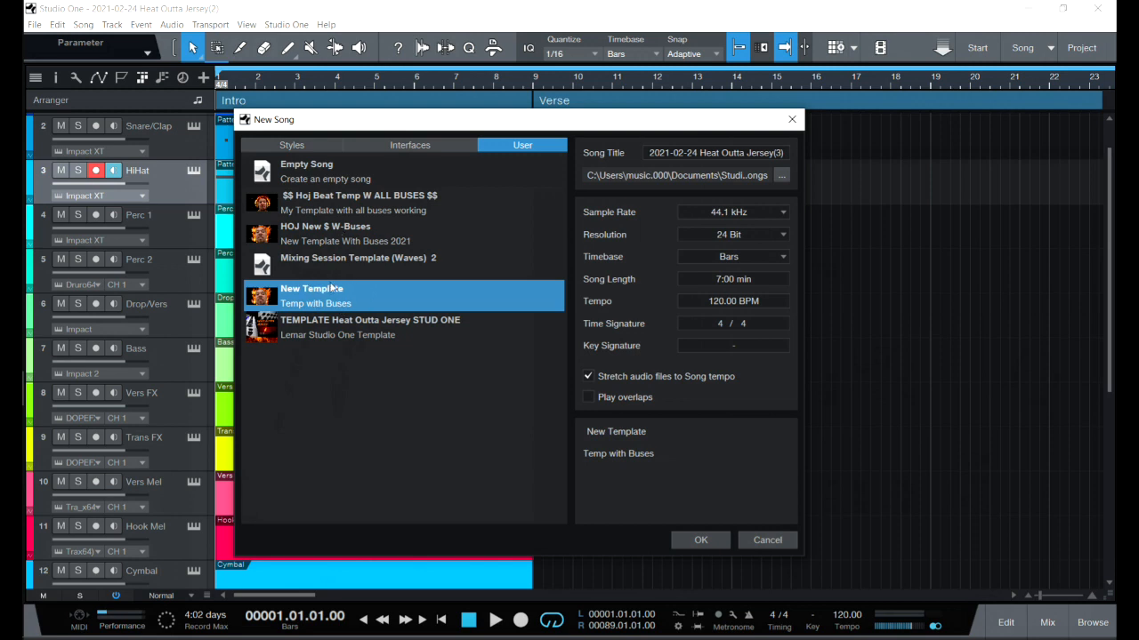
click(689, 540)
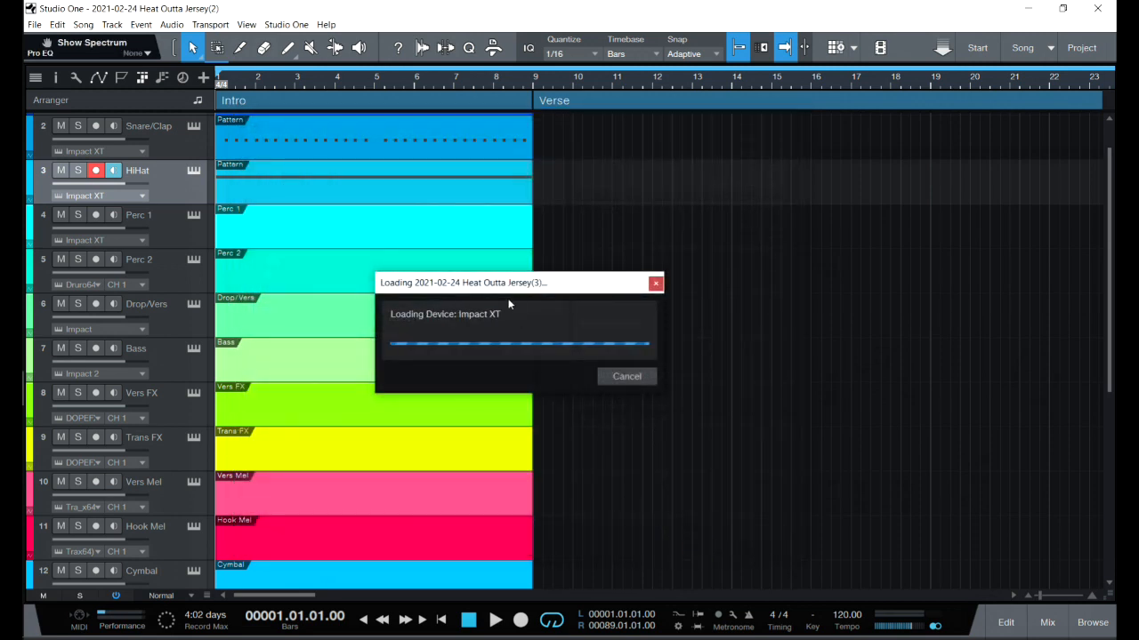